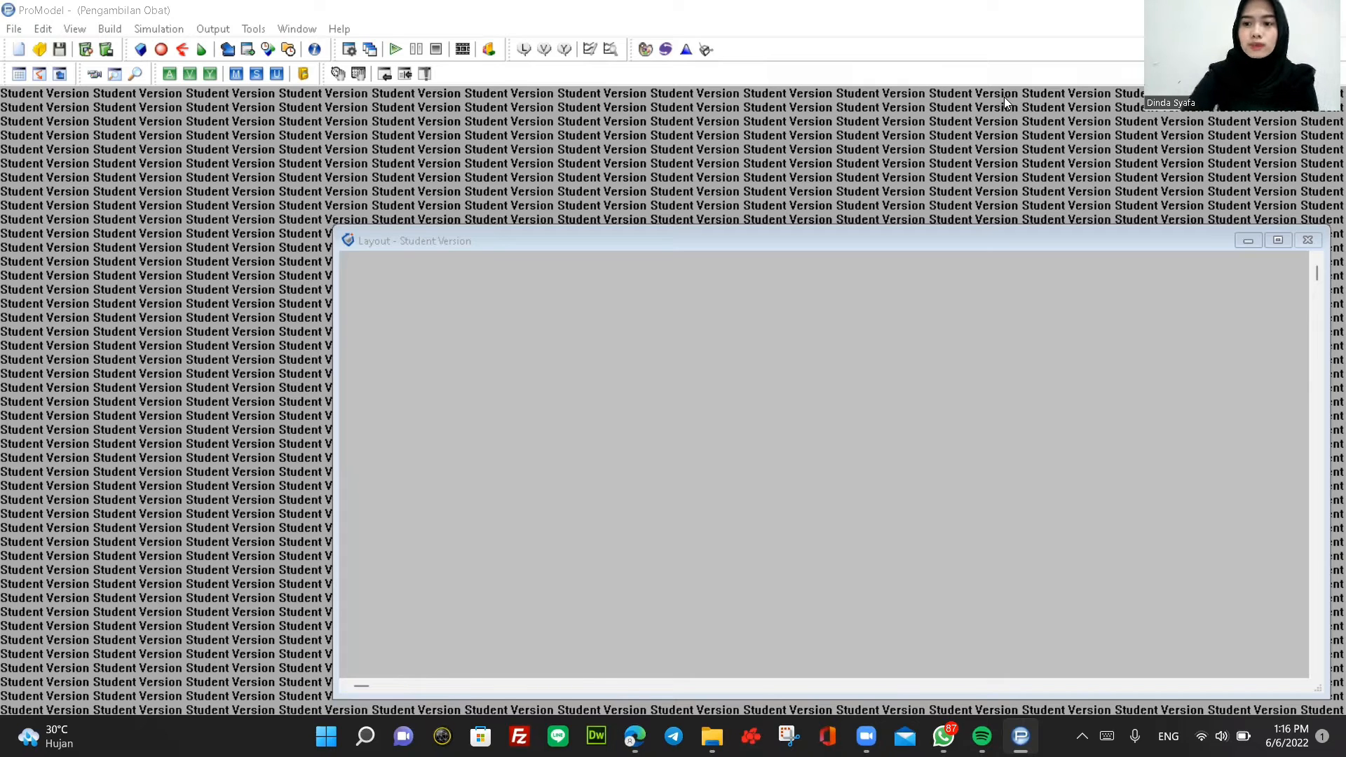
Create a new model titled "Pengambilan Obat" with the distance units set to meters.
left_click(14, 29)
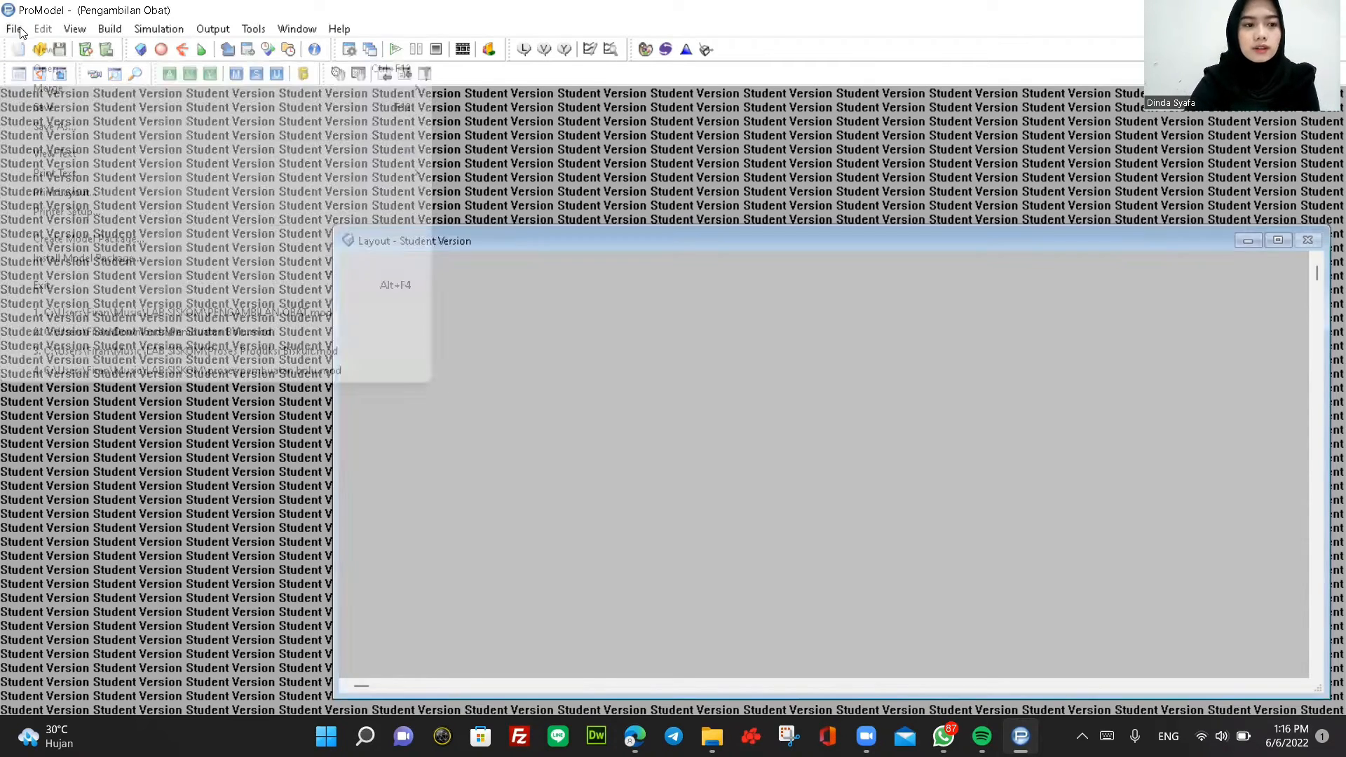
left_click(28, 48)
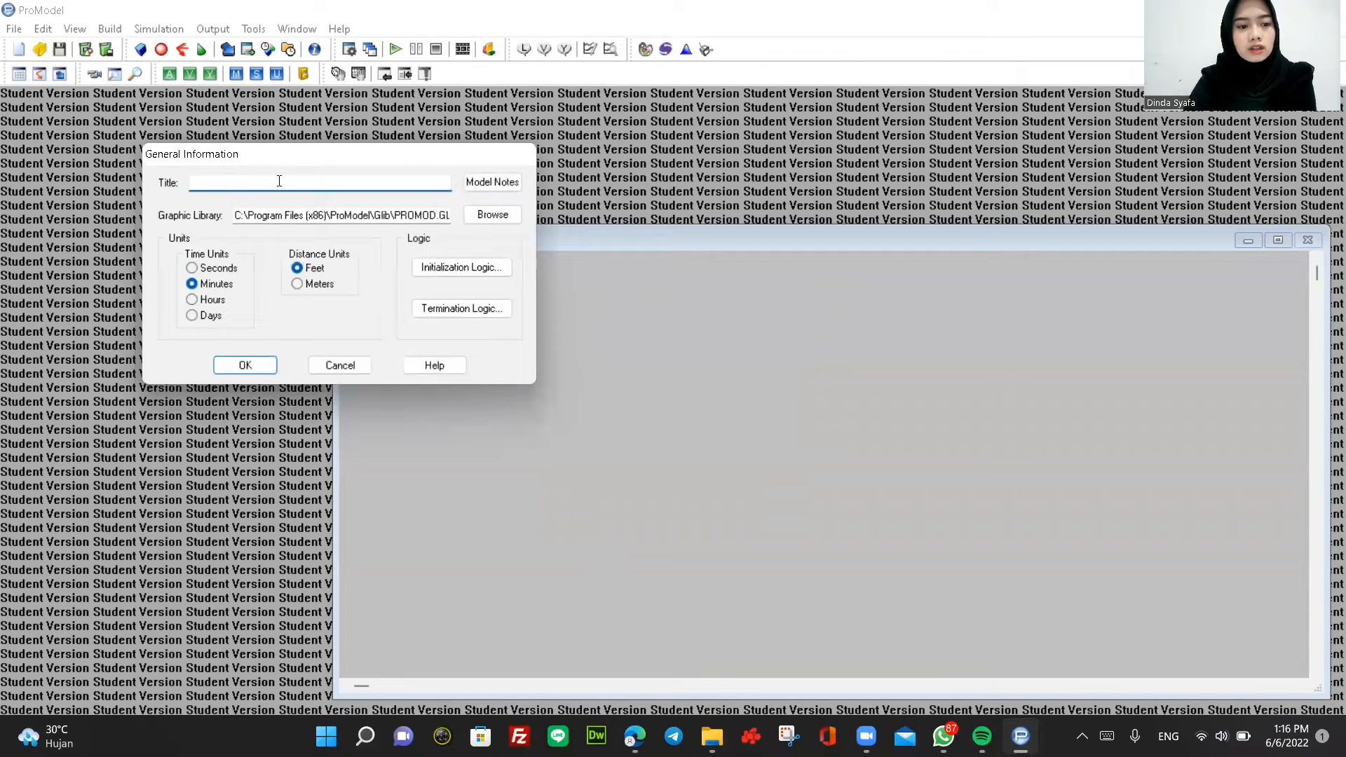
type("P")
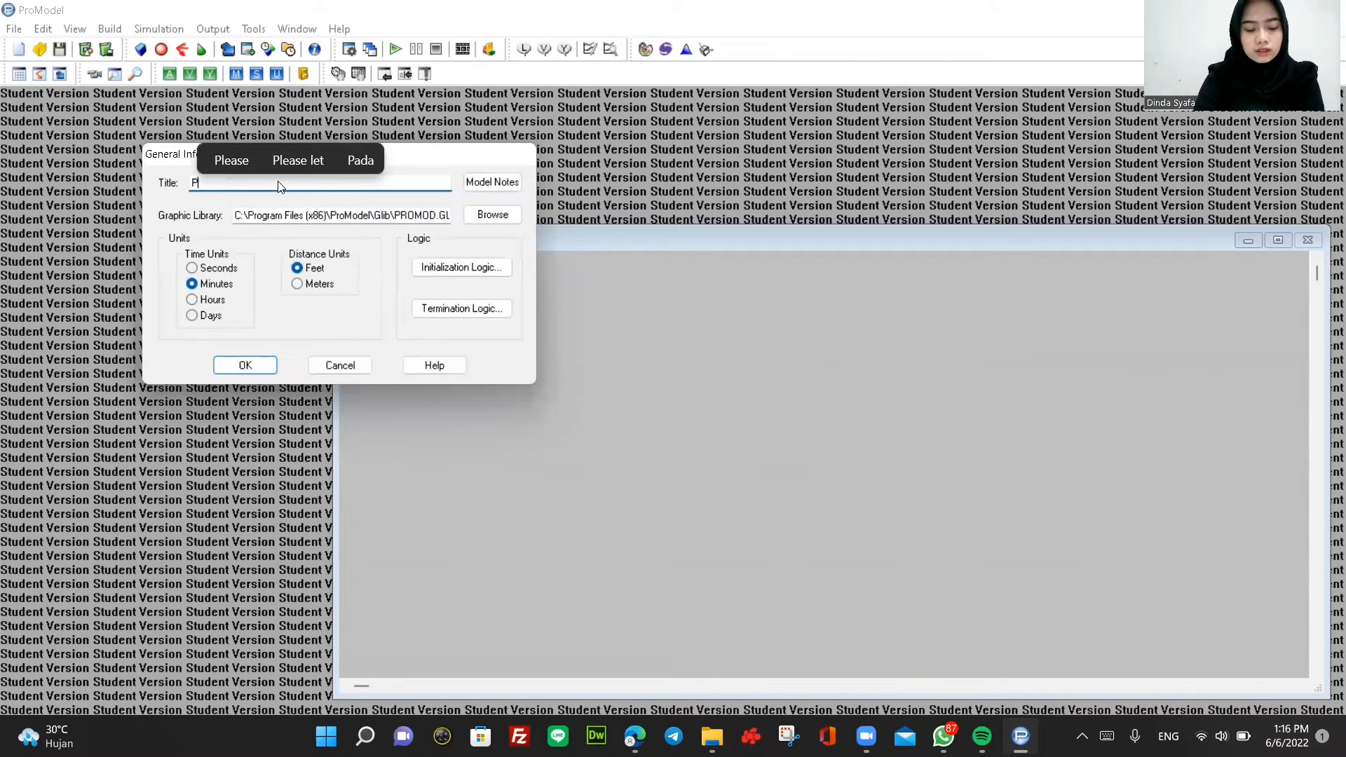
type("engam")
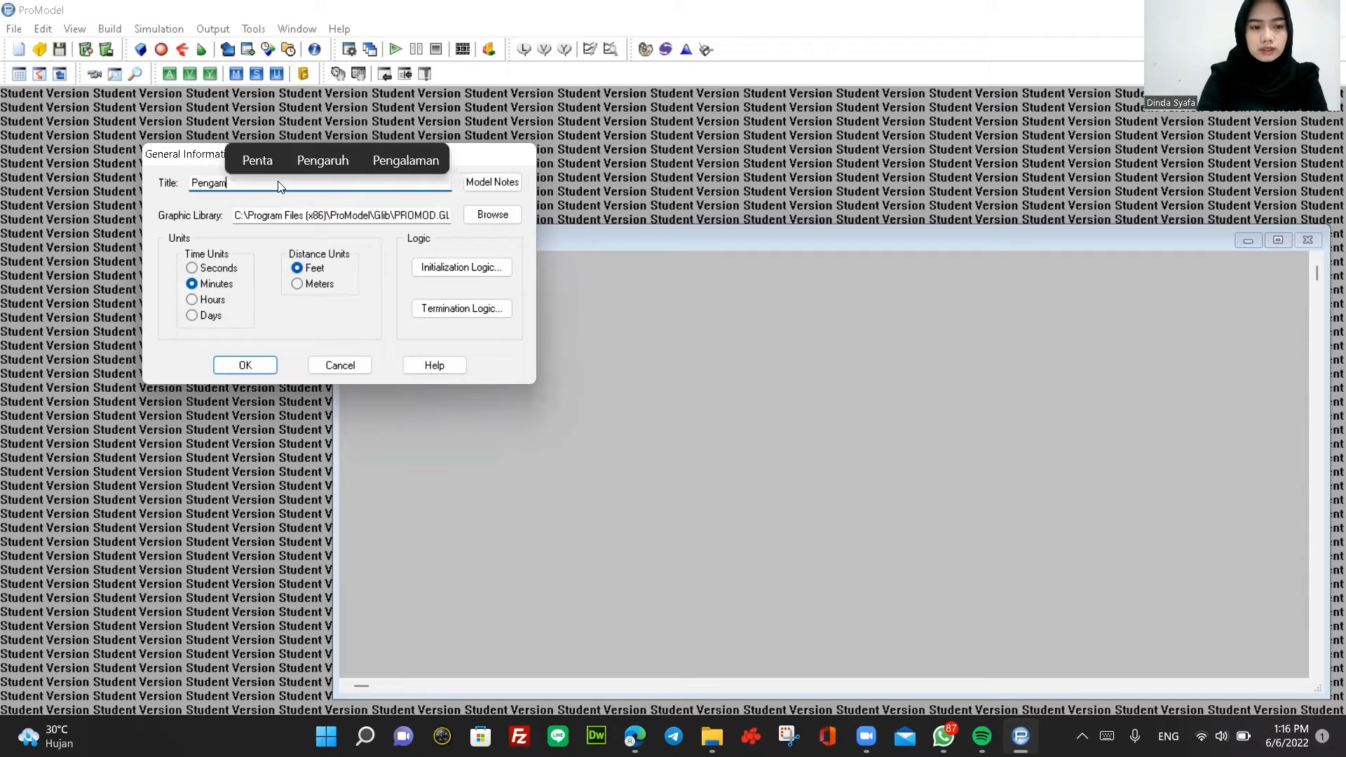
type("bilan ")
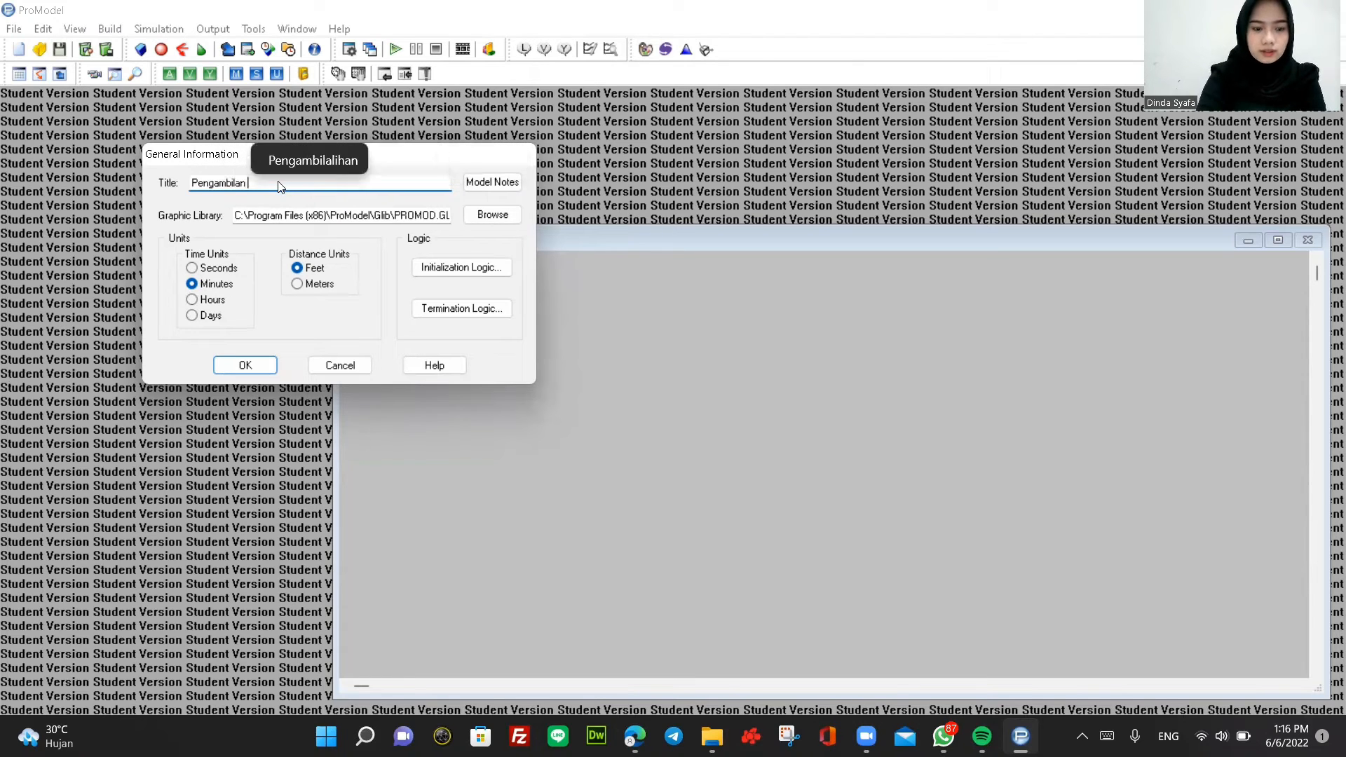
type("Obat")
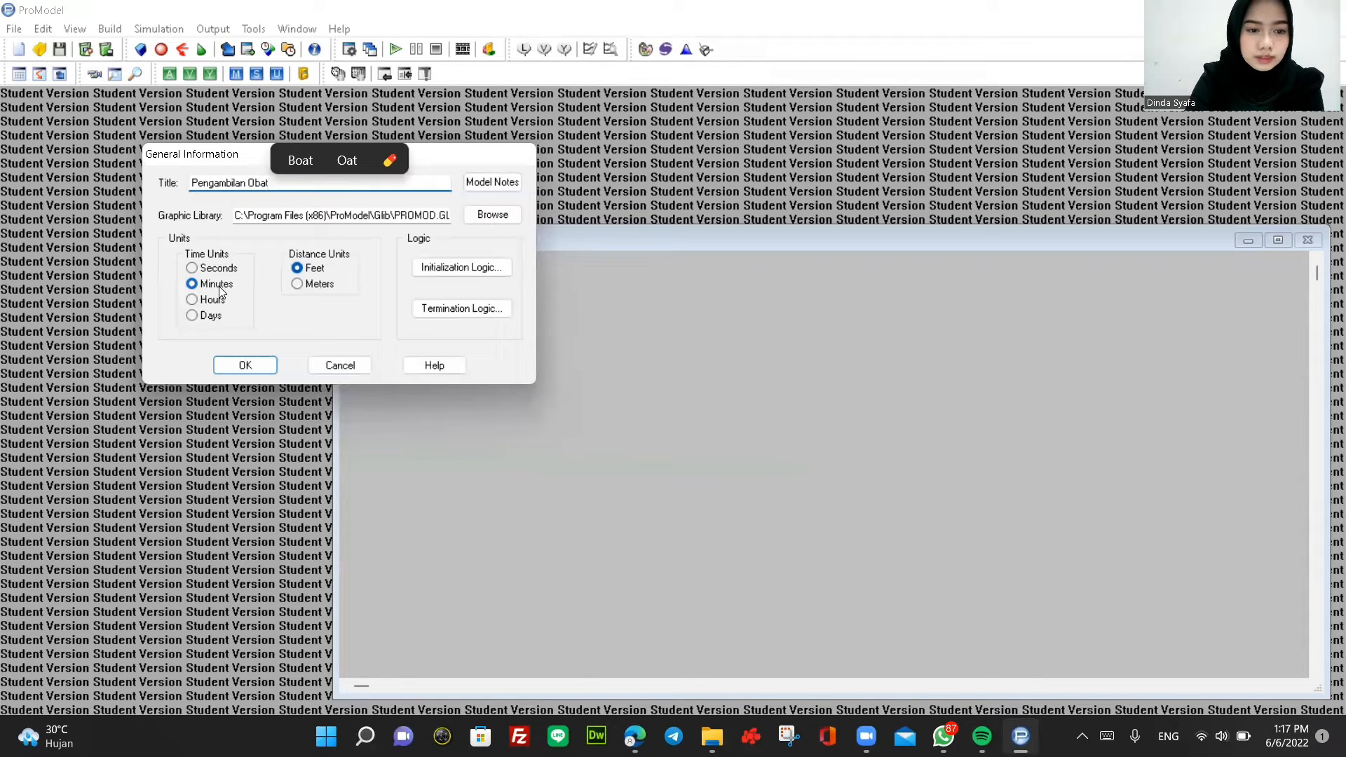
left_click(310, 287)
left_click(267, 370)
Open the Locations editor and place a standing operator graphic as a new location in the layout's upper left area, enlarging it.
left_click(112, 32)
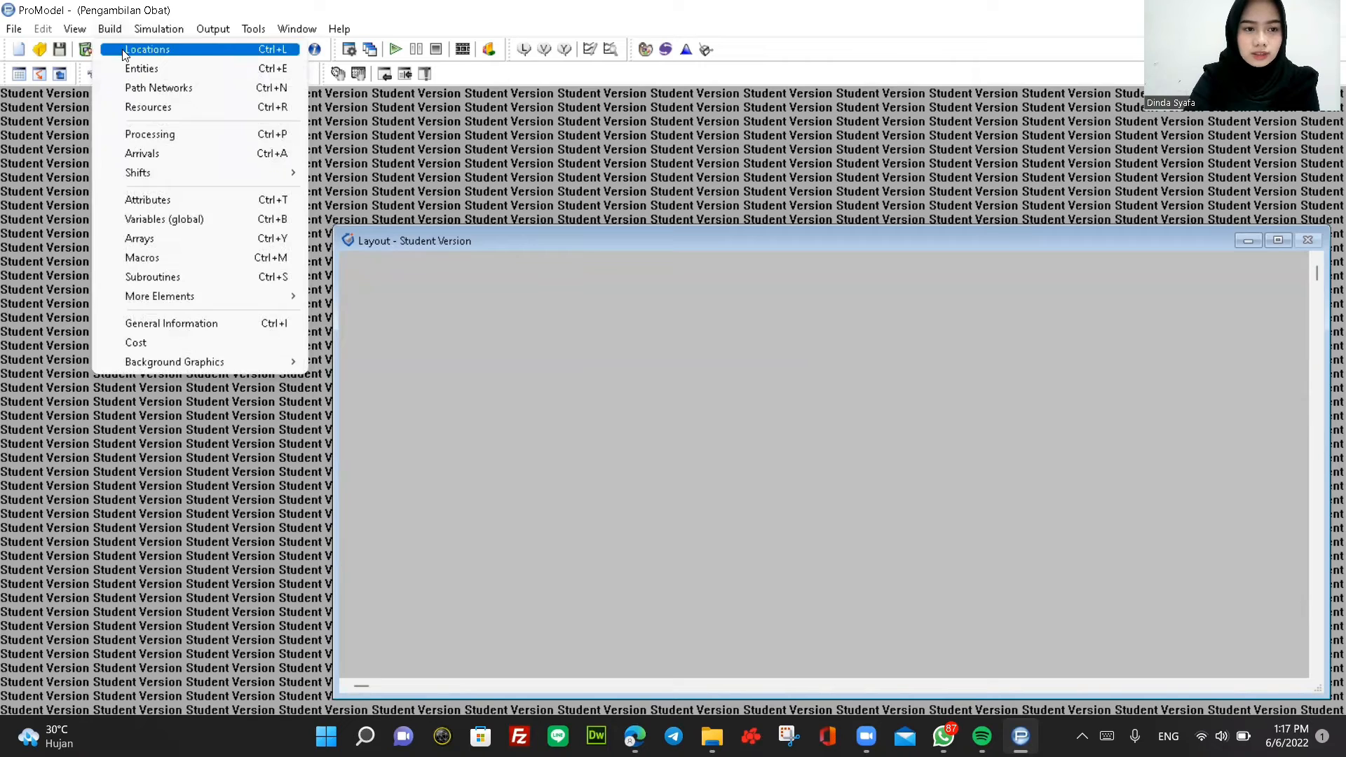
left_click(124, 51)
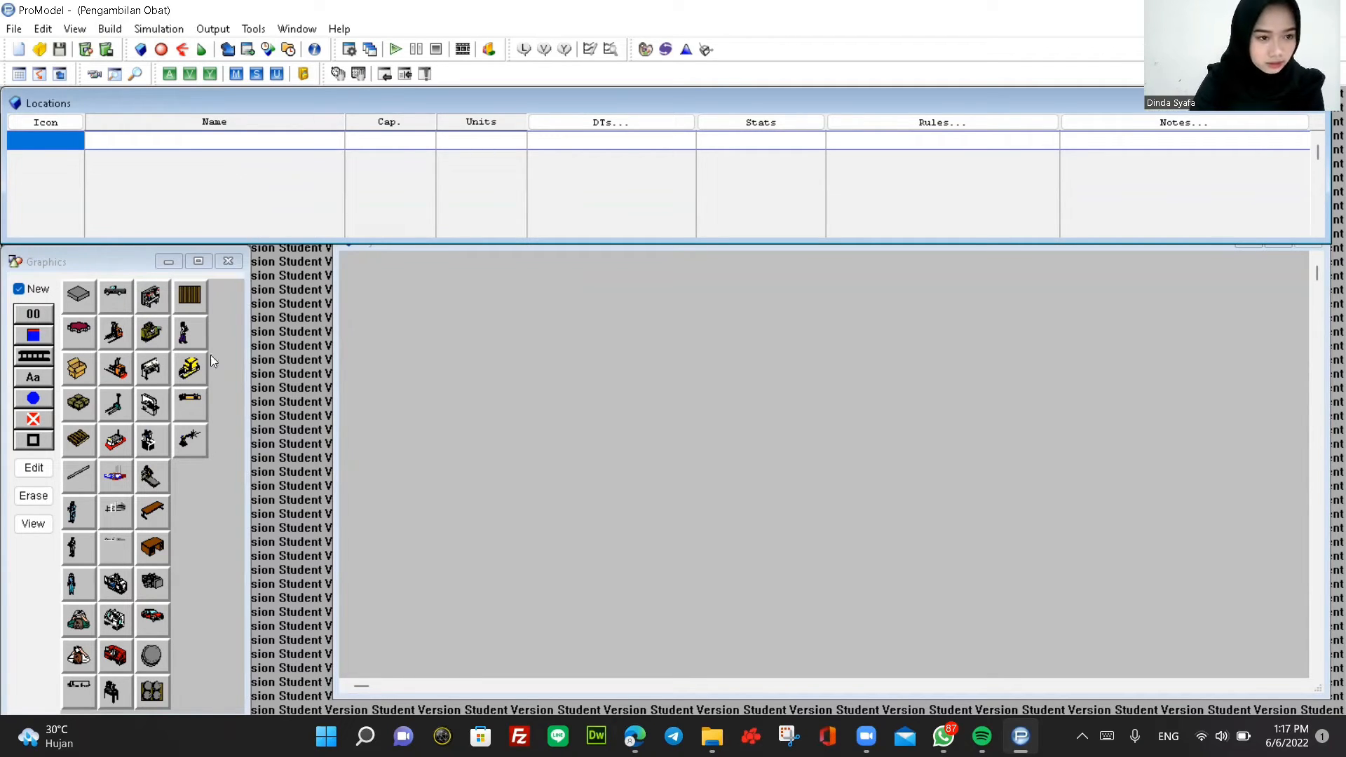
left_click(73, 551)
left_click(474, 356)
left_click_drag(481, 362, 595, 454)
left_click_drag(490, 398, 477, 362)
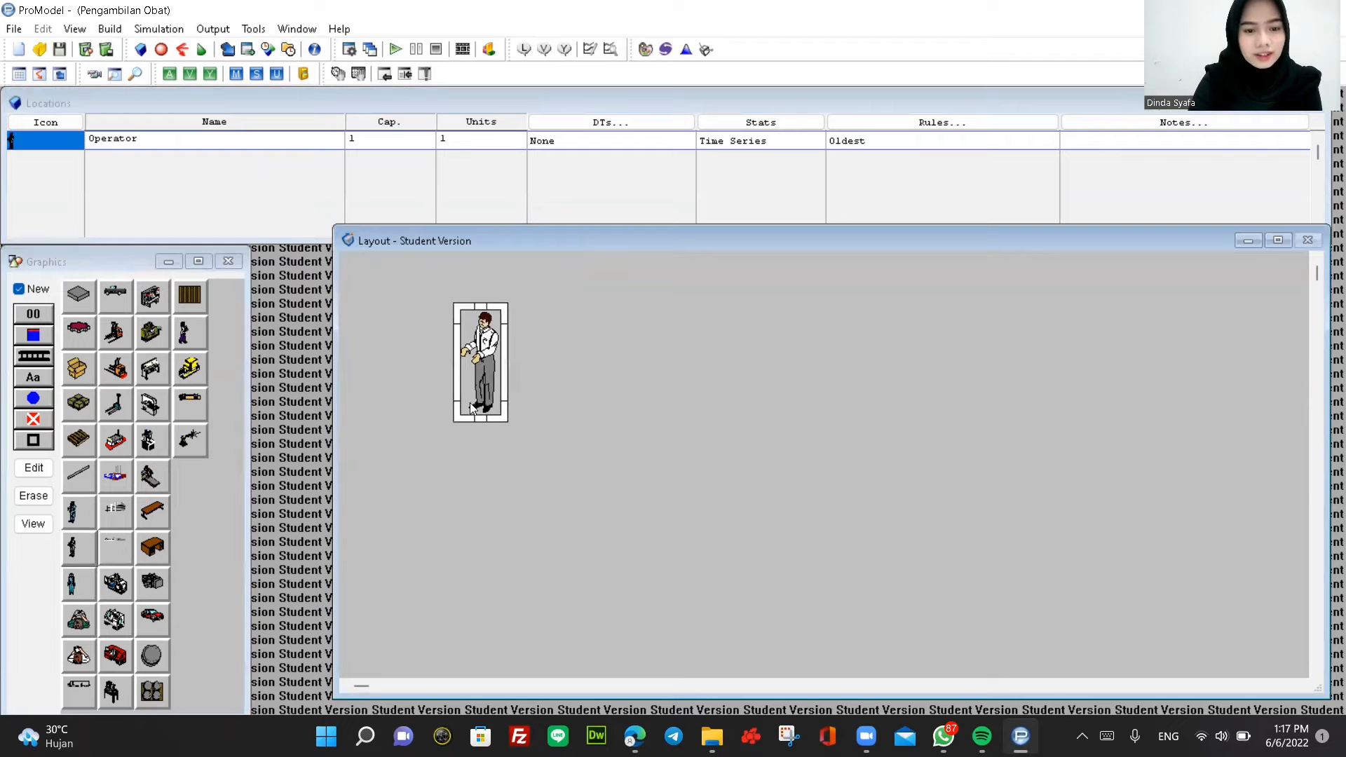
Add a name label to the existing operator location and position it just below the figure.
left_click(39, 383)
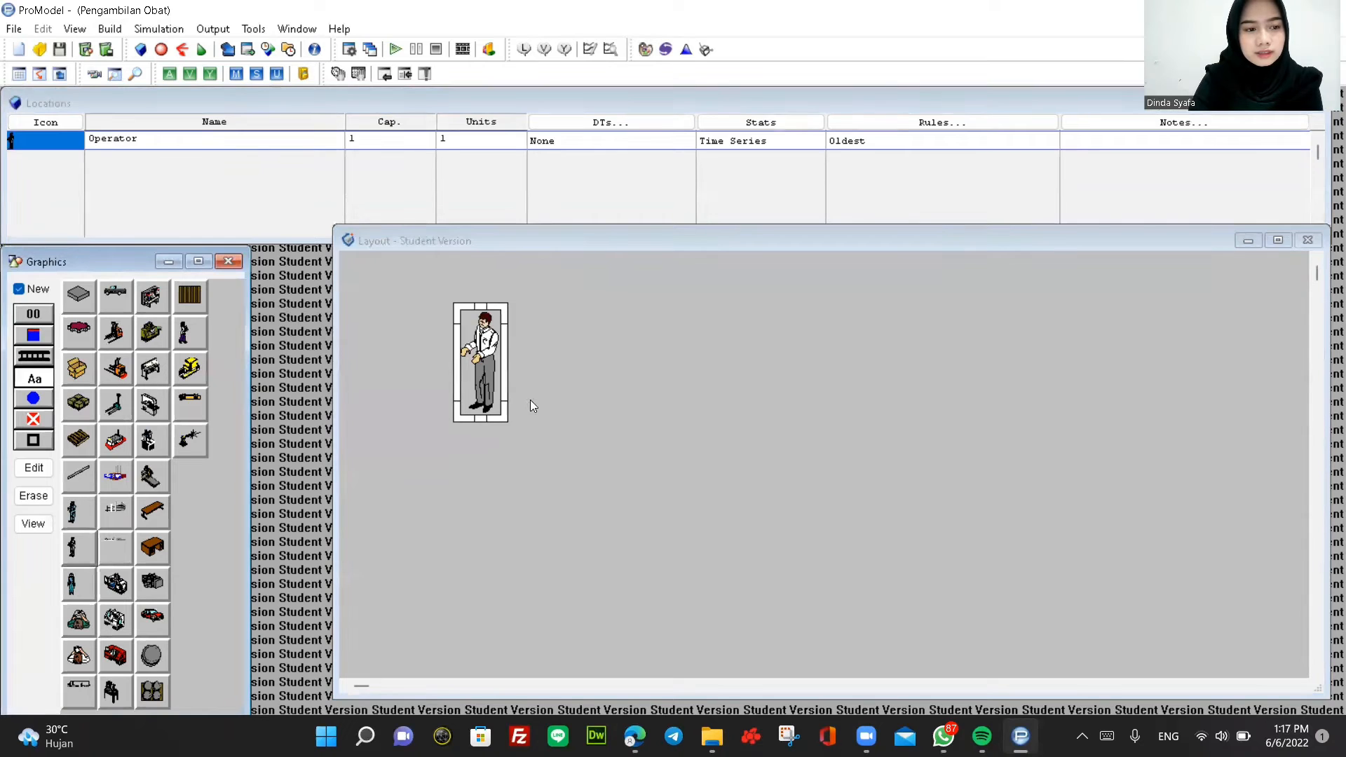
left_click(19, 289)
left_click(34, 377)
left_click(476, 410)
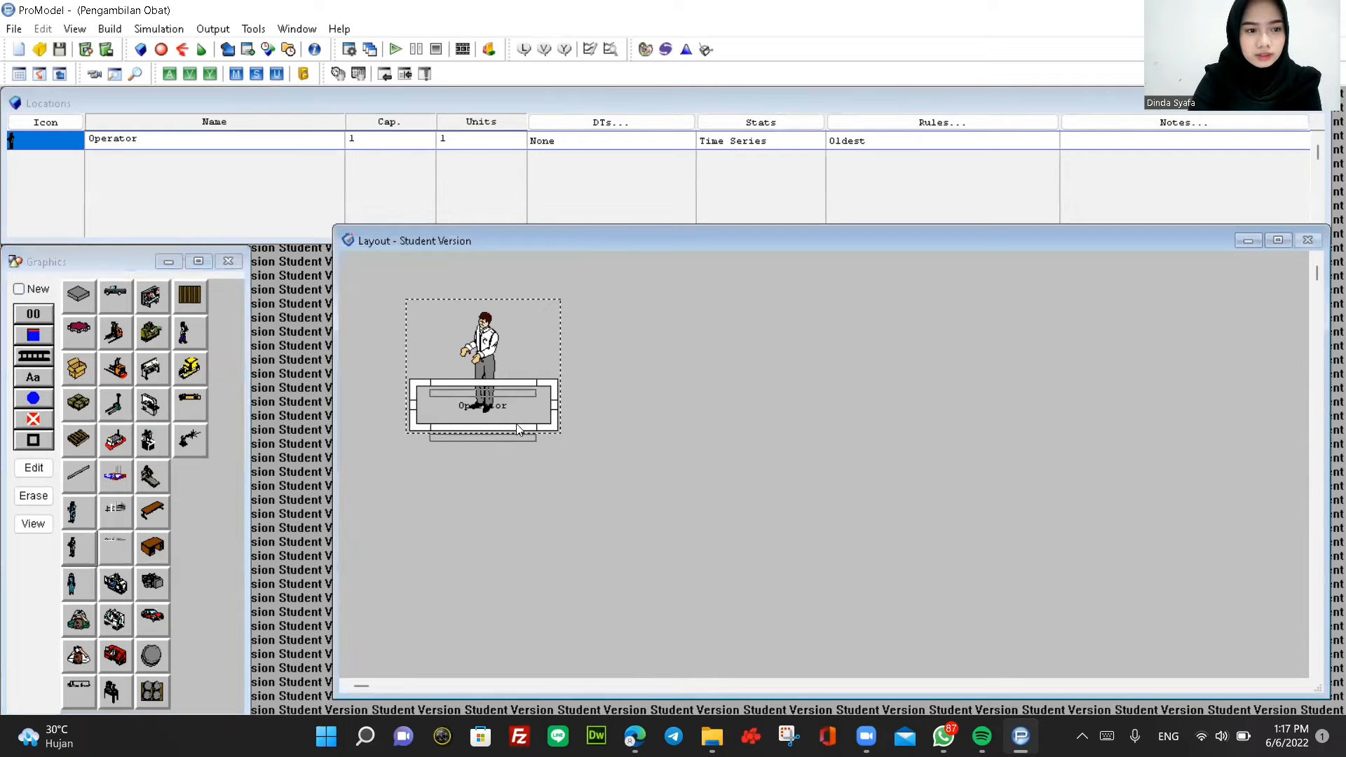
left_click_drag(517, 421, 529, 436)
Rename the operator location to Memberi_Nomor_Resep.
left_click(174, 147)
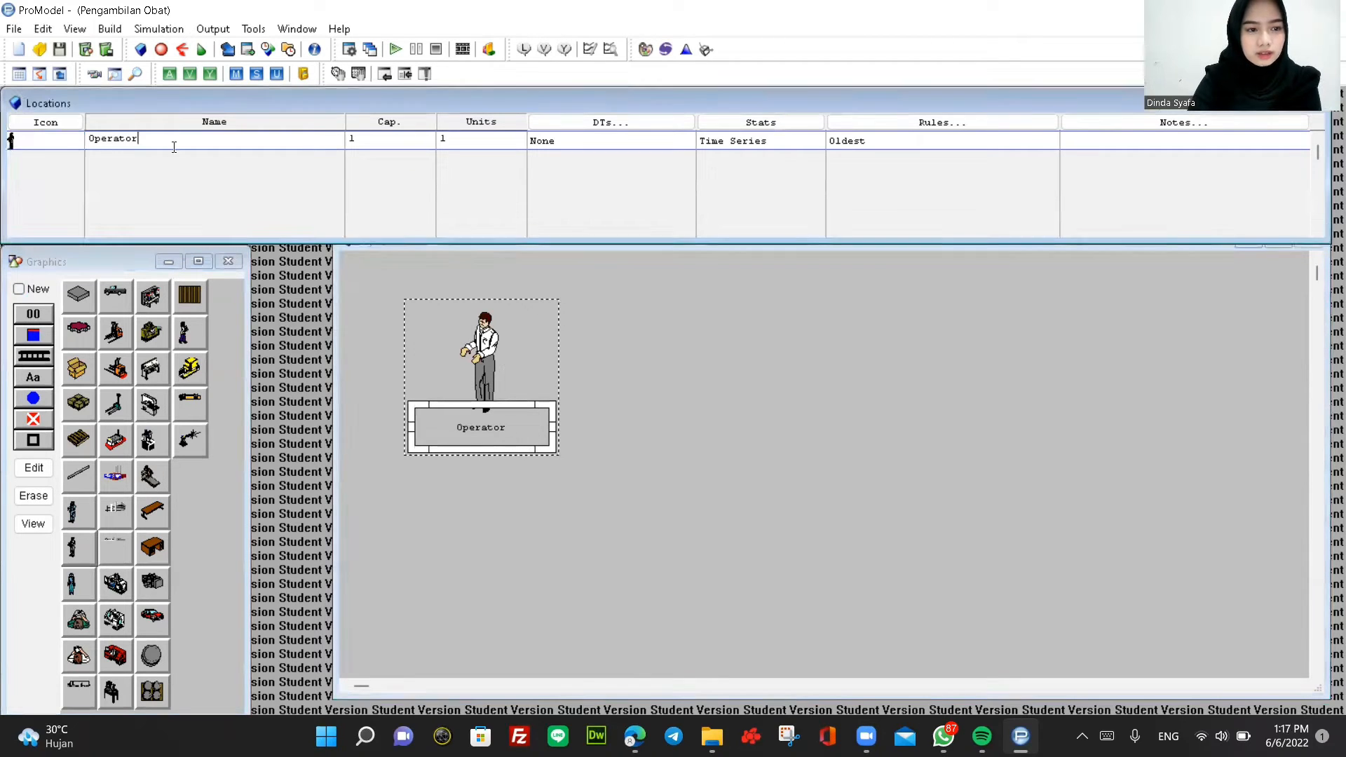
key("BackSpace")
key("BackSpace")
key("BackSpace")
key("BackSpace")
key("BackSpace")
key("BackSpace")
key("BackSpace")
key("BackSpace")
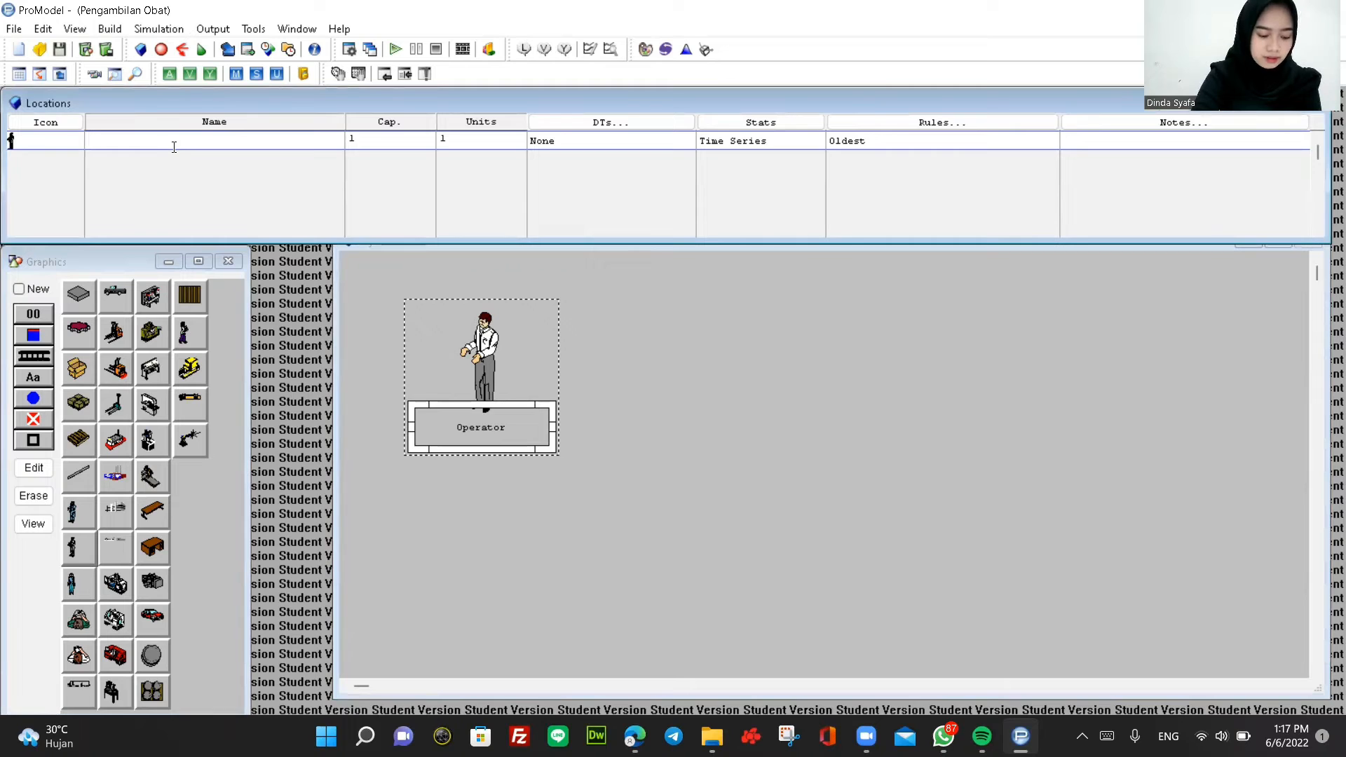
type("Me")
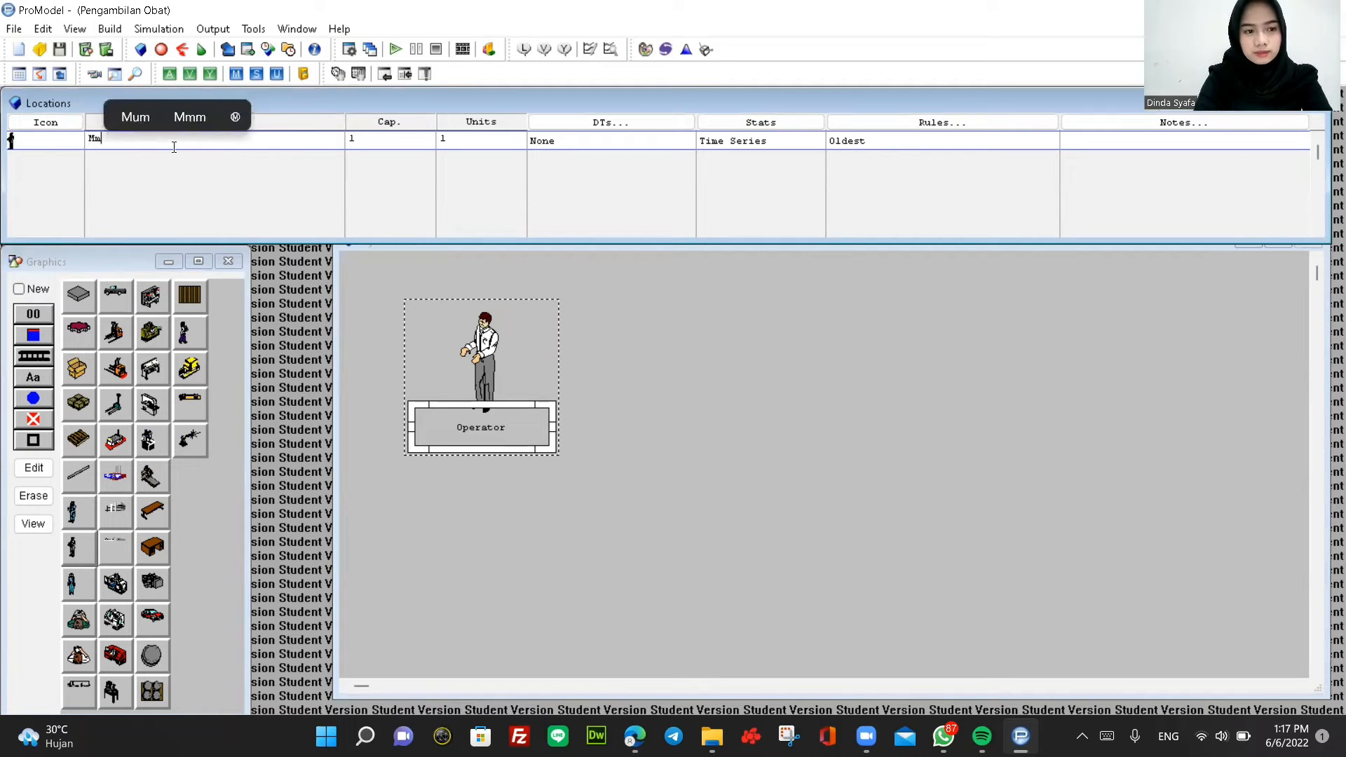
type("mberu_")
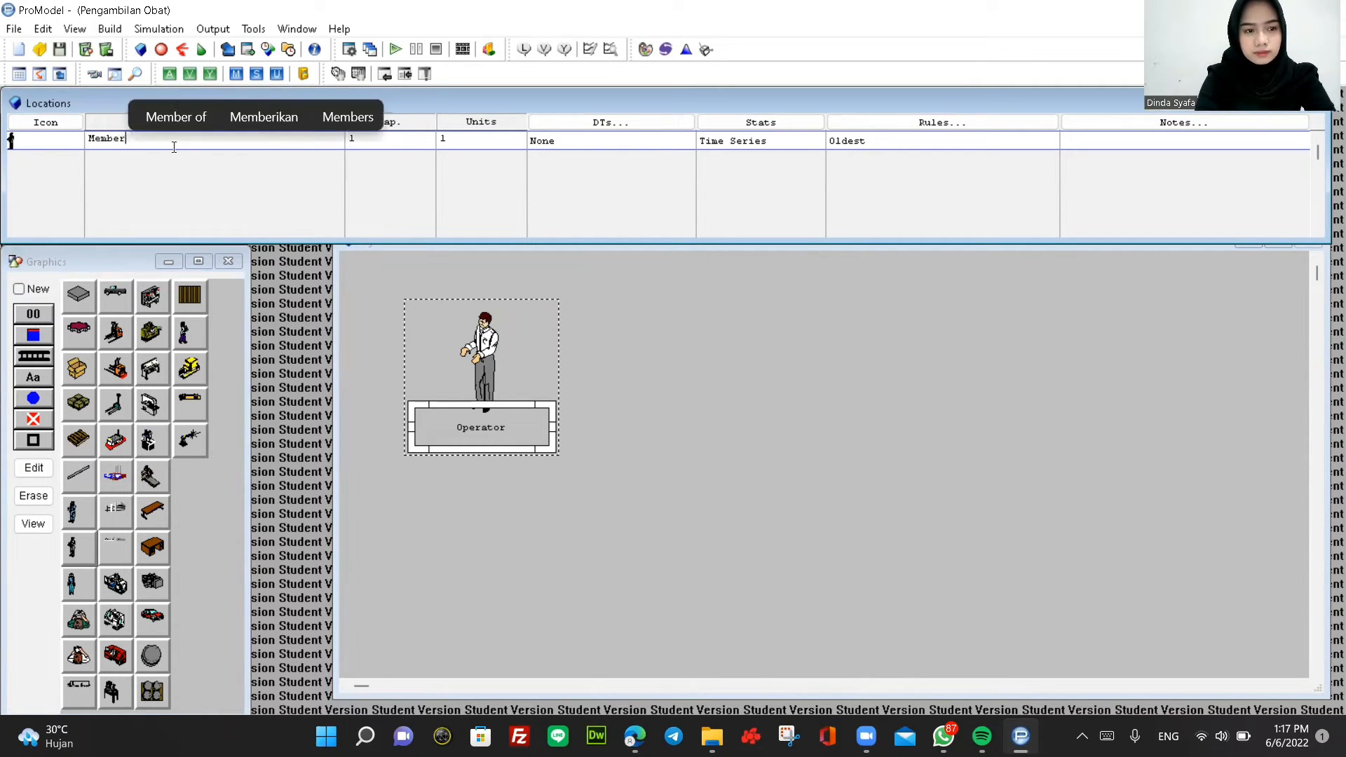
key("BackSpace")
key("BackSpace")
type("i_N")
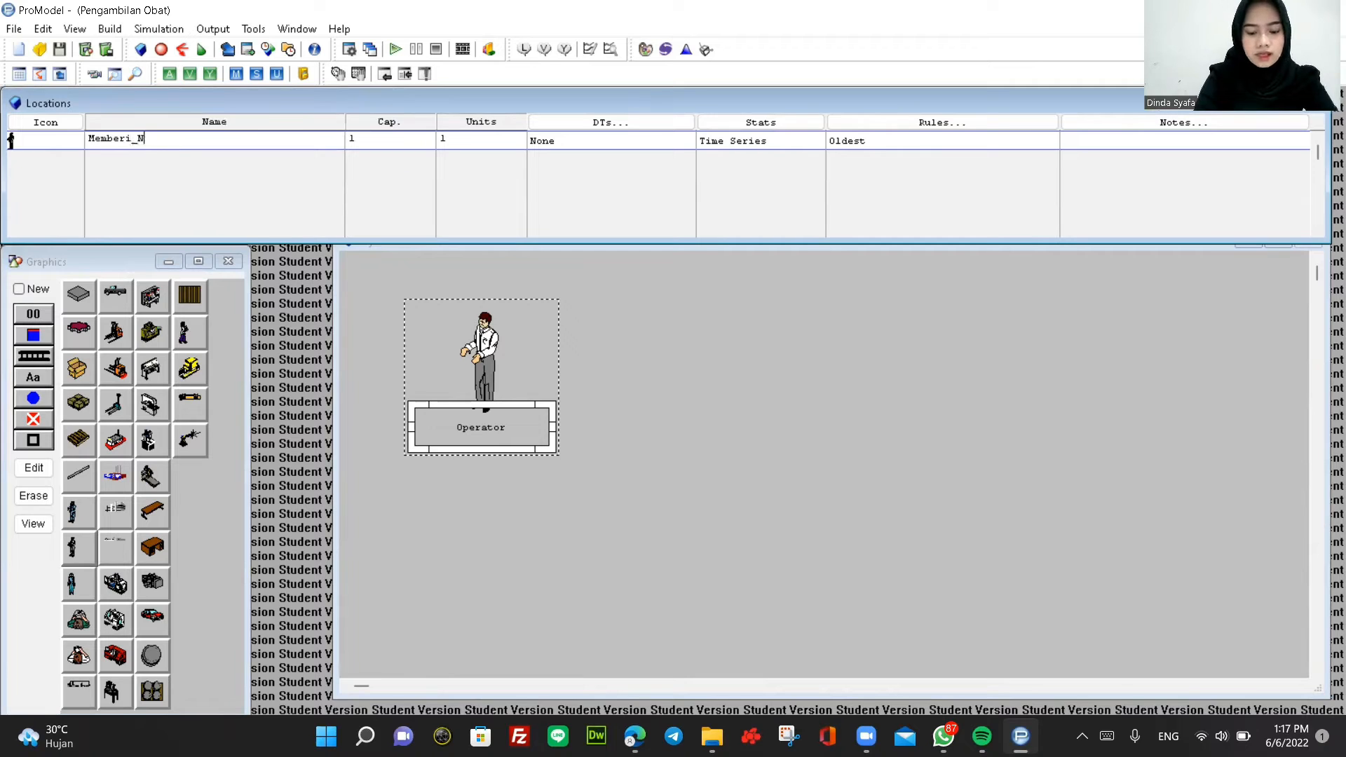
type("omo")
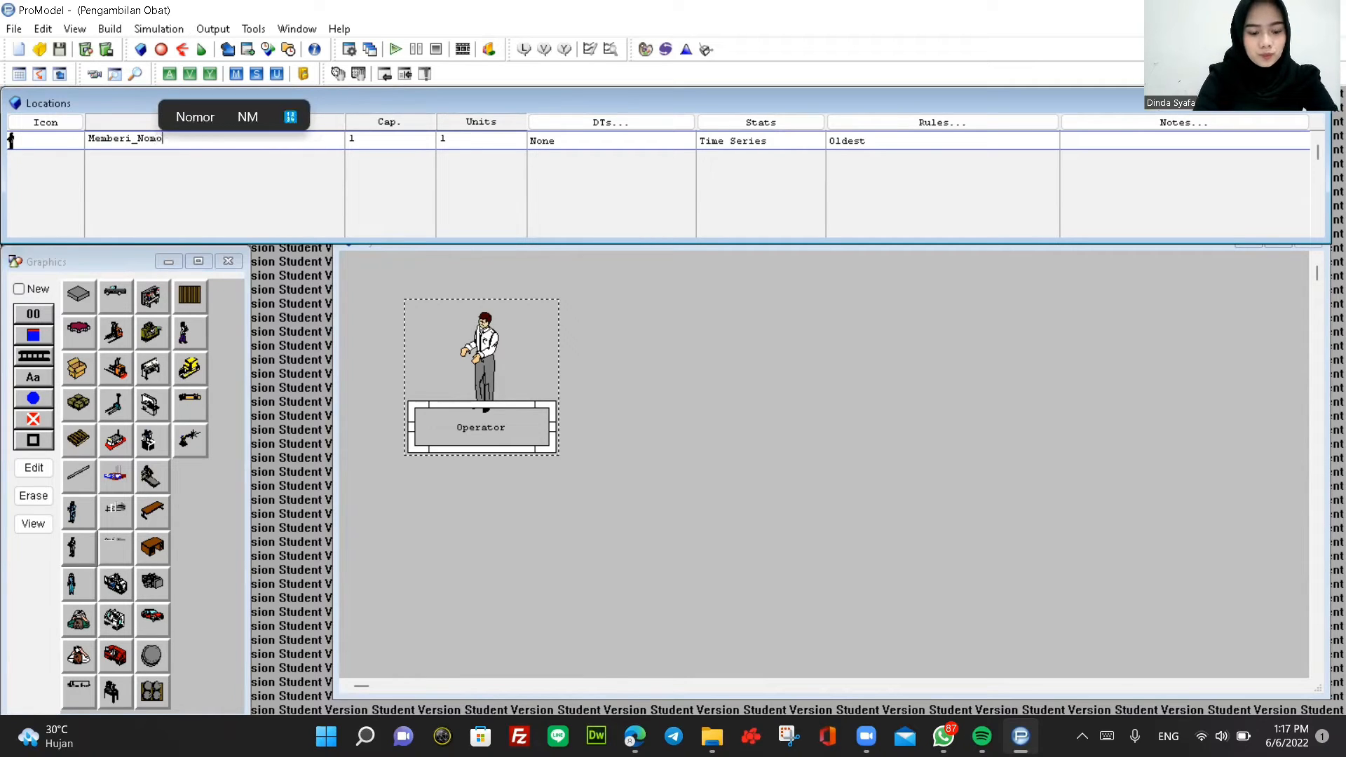
type("r_Resep")
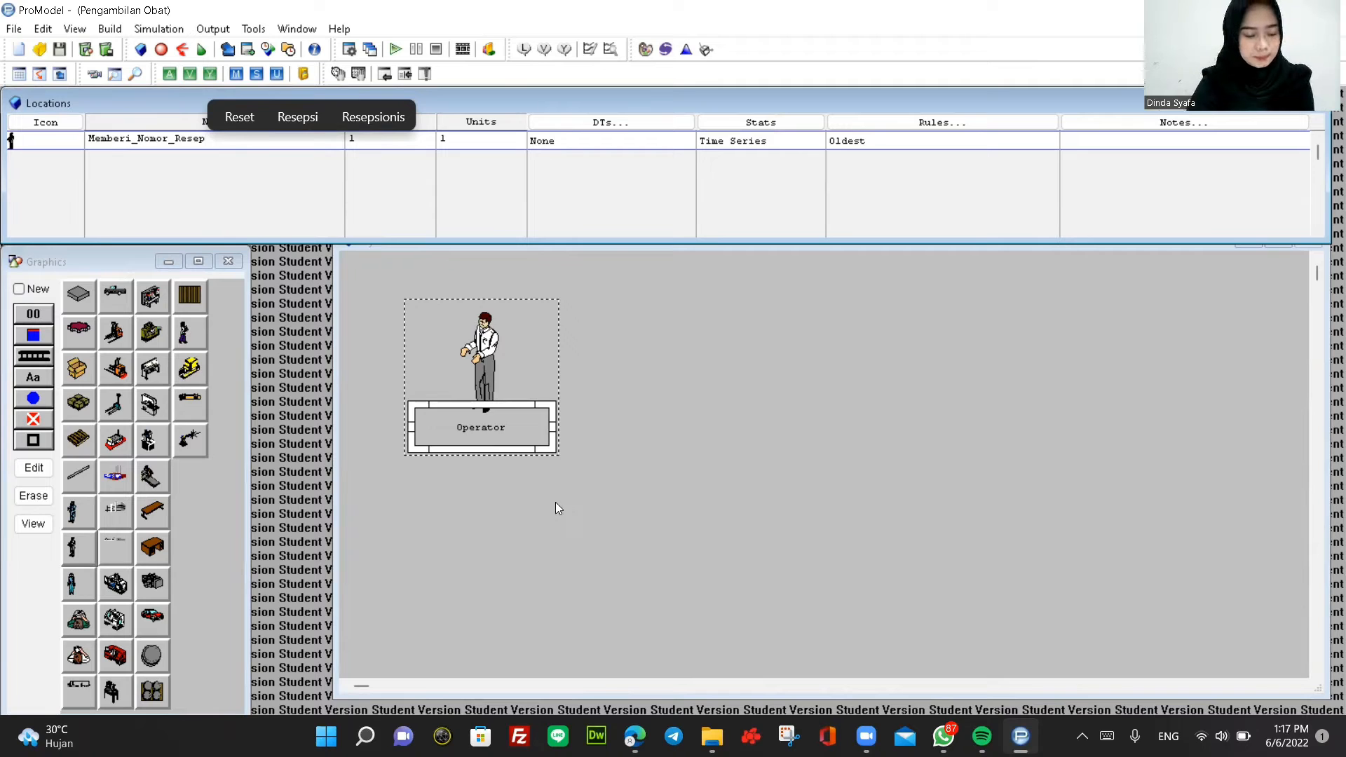
left_click(547, 588)
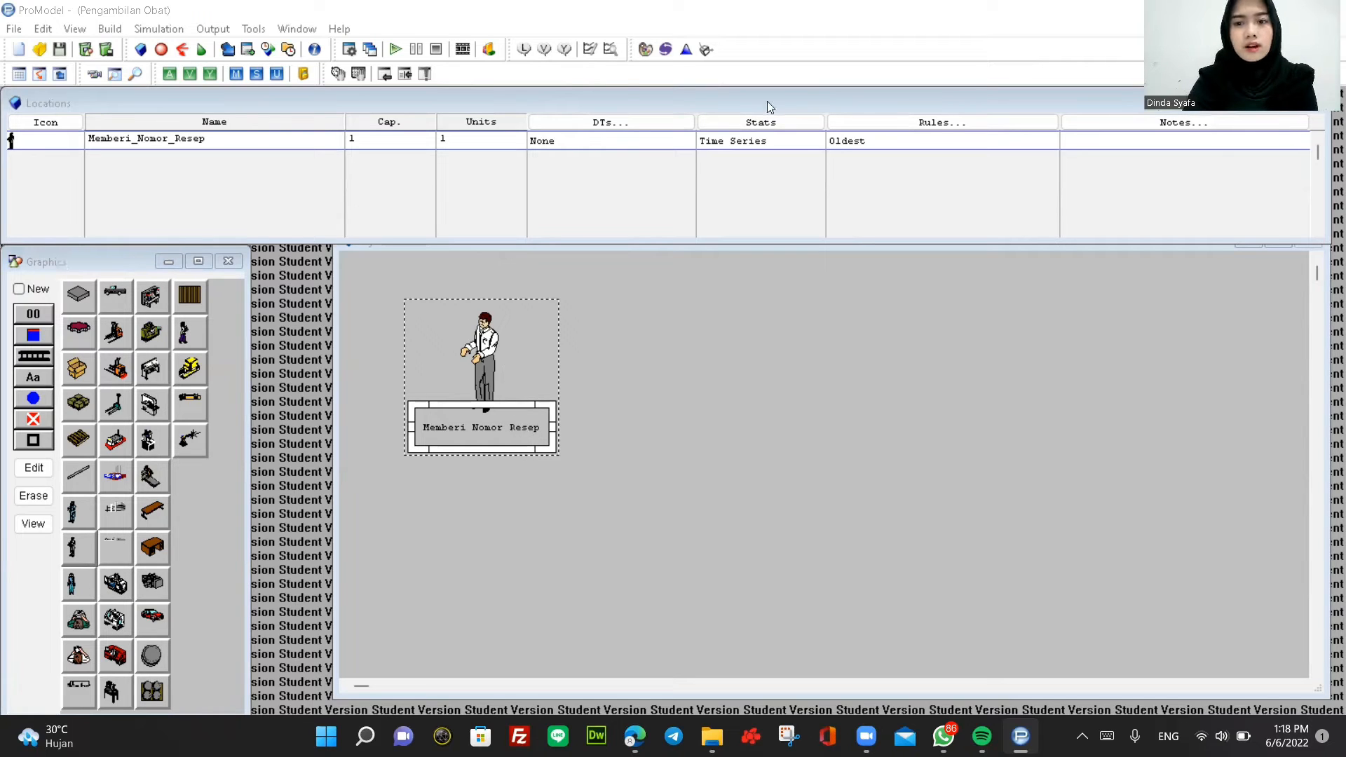
Add a new location with the clipboard inspector graphic to the right of Memberi_Nomor_Resep and enlarge it to a similar height.
left_click(19, 289)
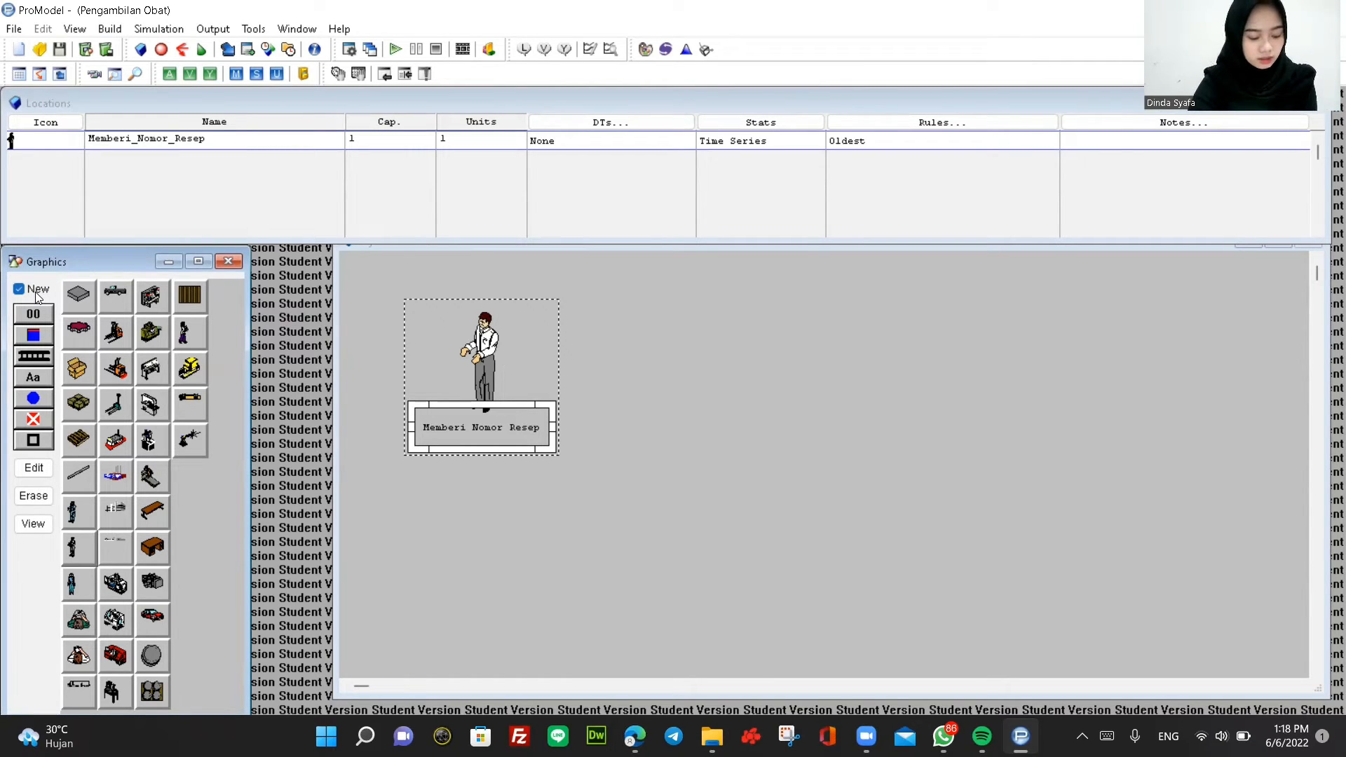
left_click(79, 656)
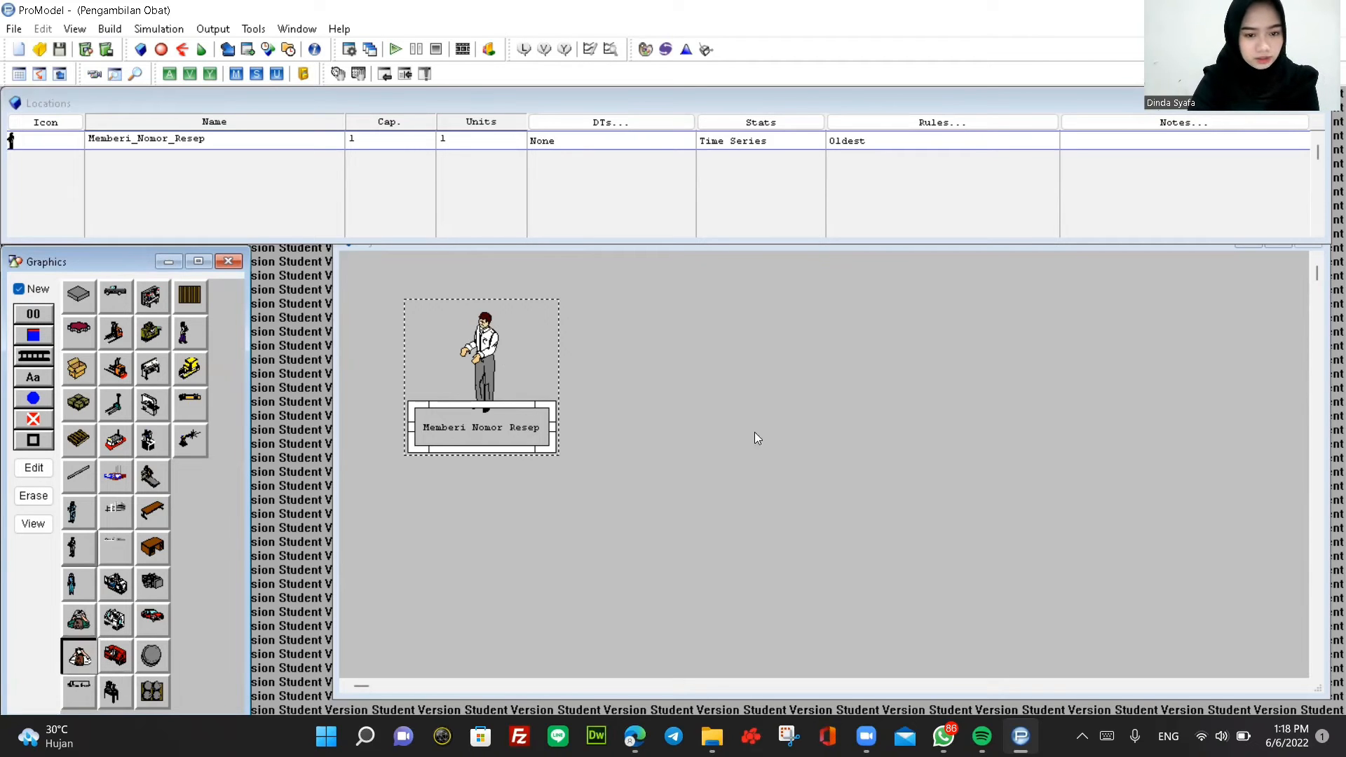
left_click(749, 360)
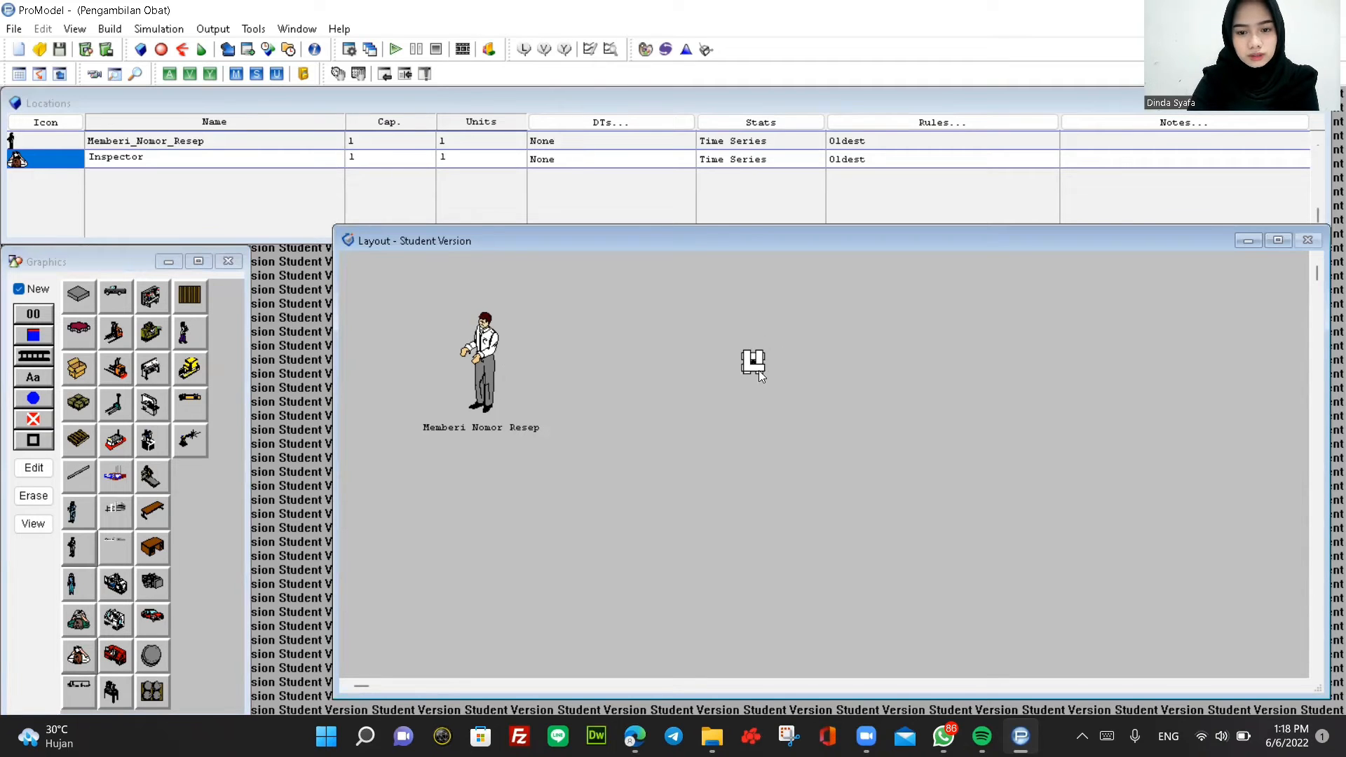
left_click_drag(753, 362, 624, 426)
left_click_drag(633, 323, 661, 317)
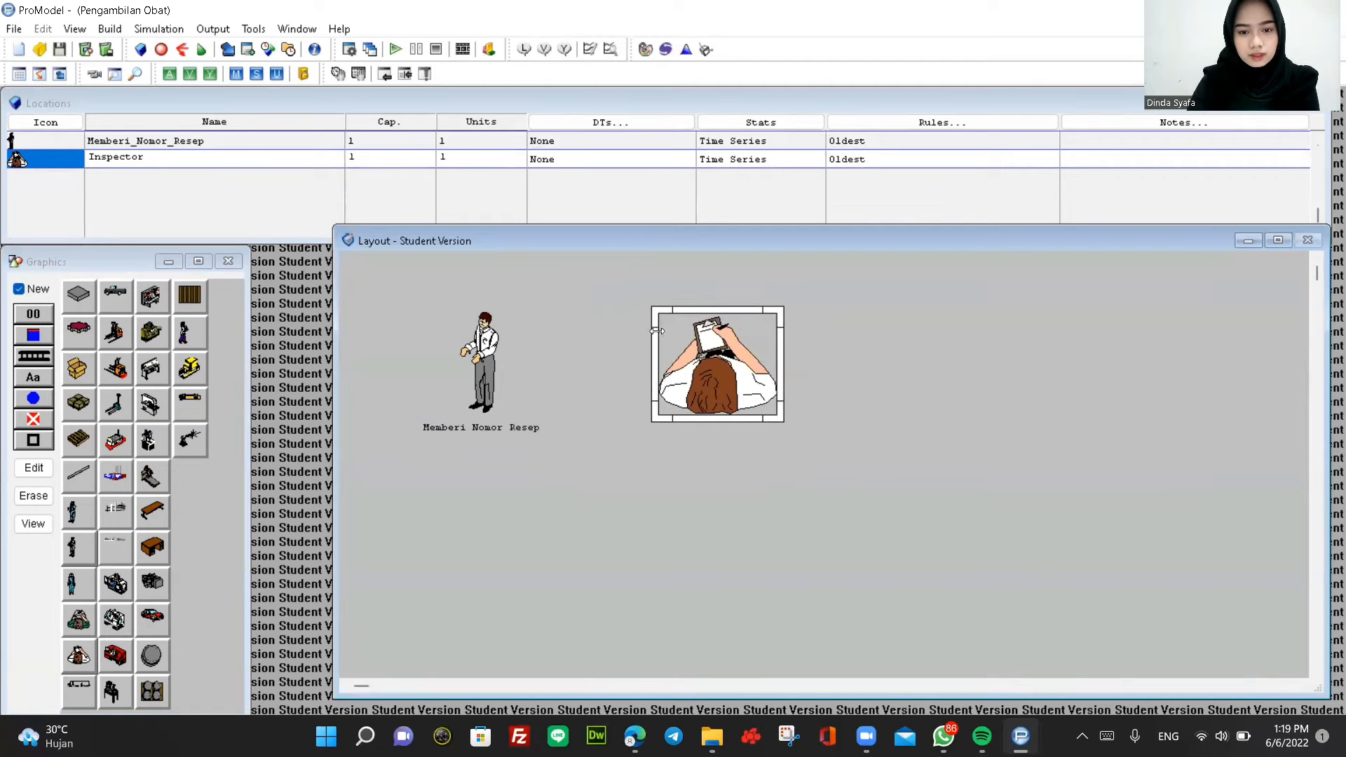
left_click_drag(655, 418, 670, 418)
left_click_drag(714, 363, 714, 356)
Attach a name label to the inspector location and place it beneath the graphic.
left_click(18, 289)
left_click(38, 379)
left_click(736, 411)
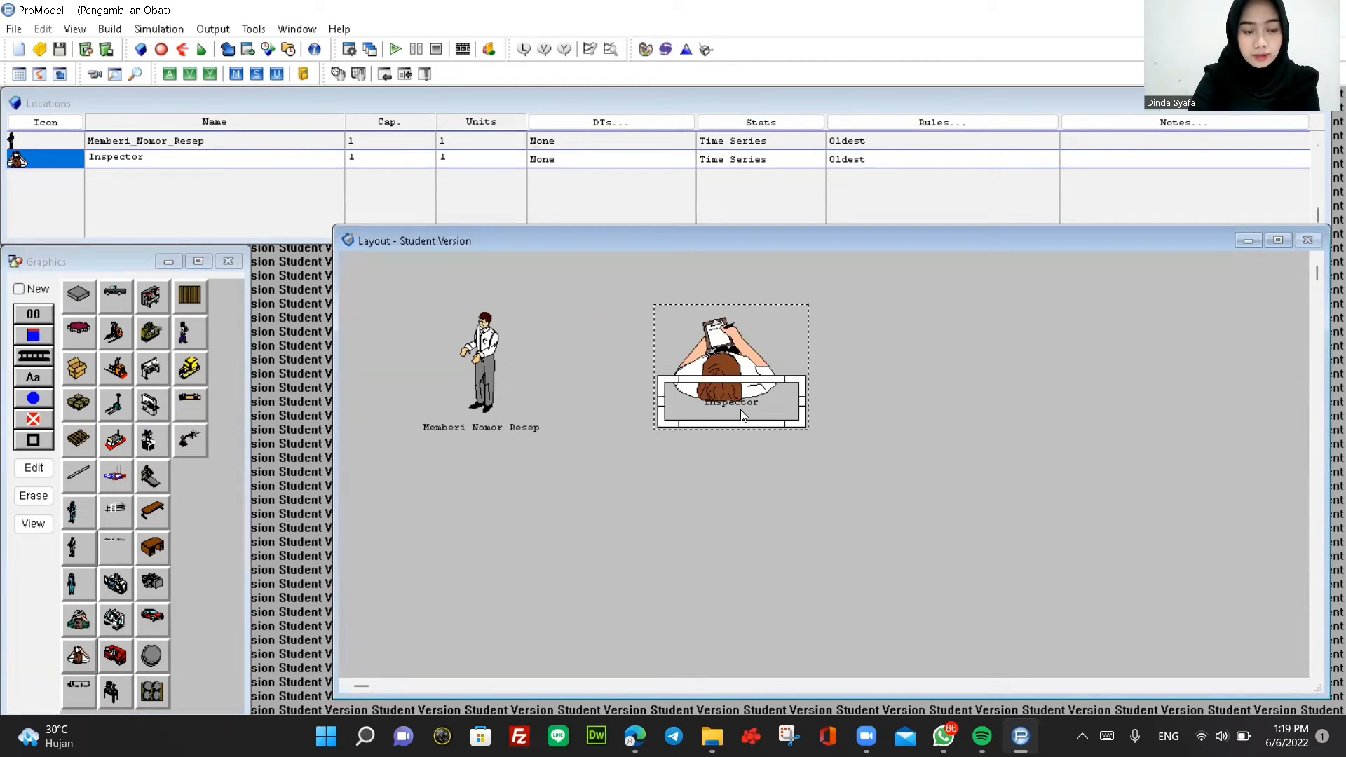
left_click_drag(740, 426, 740, 443)
Rename the inspector location to Membuat_Etiket_Resep.
left_click(186, 159)
key("BackSpace")
key("BackSpace")
key("BackSpace")
key("BackSpace")
key("BackSpace")
key("BackSpace")
key("BackSpace")
key("BackSpace")
key("BackSpace")
type("Mu")
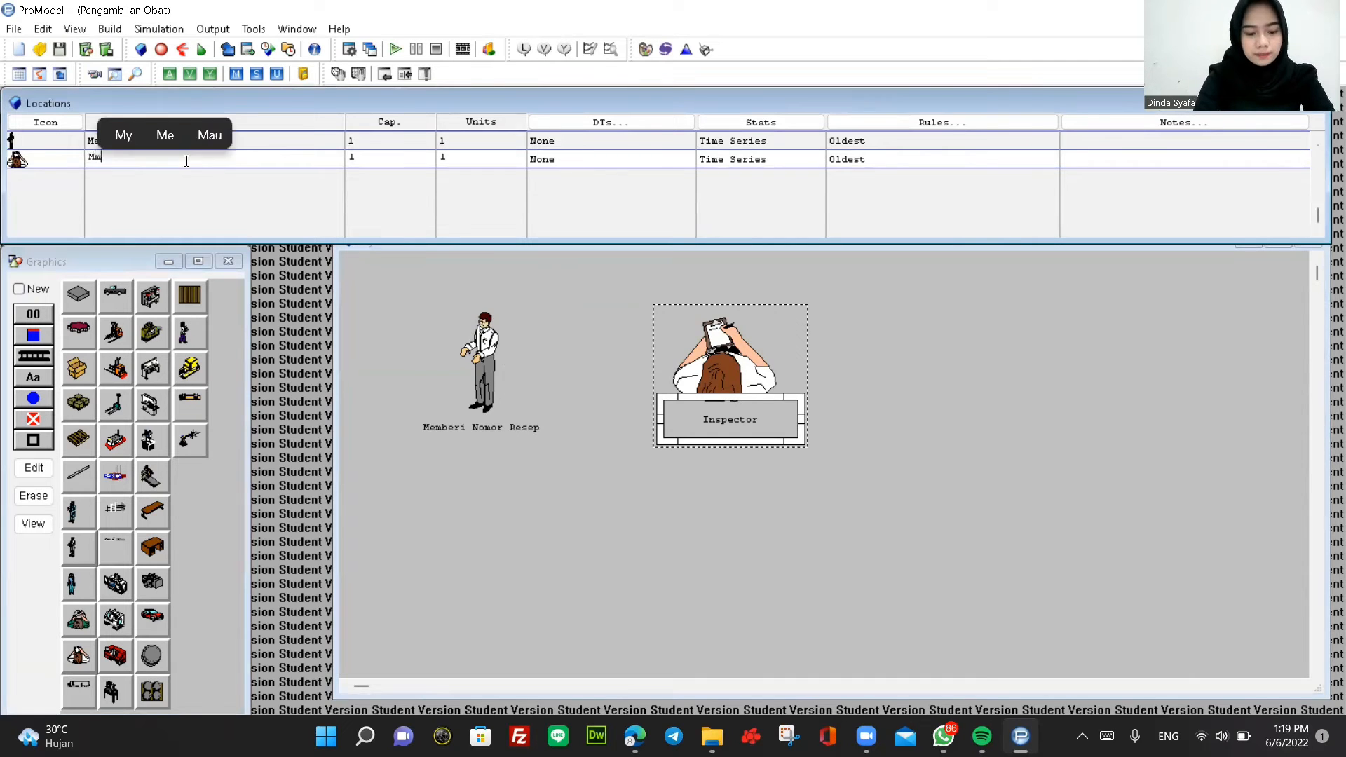
key("BackSpace")
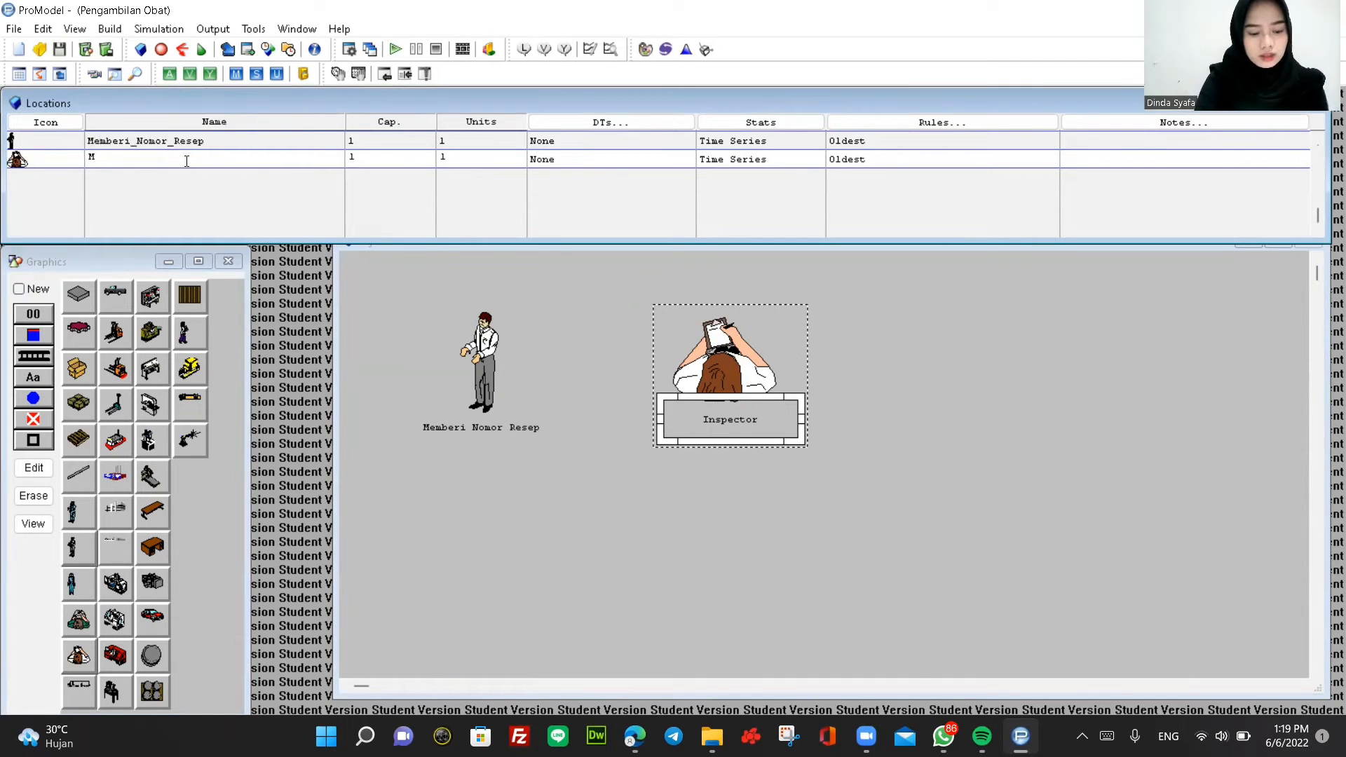
type("embua")
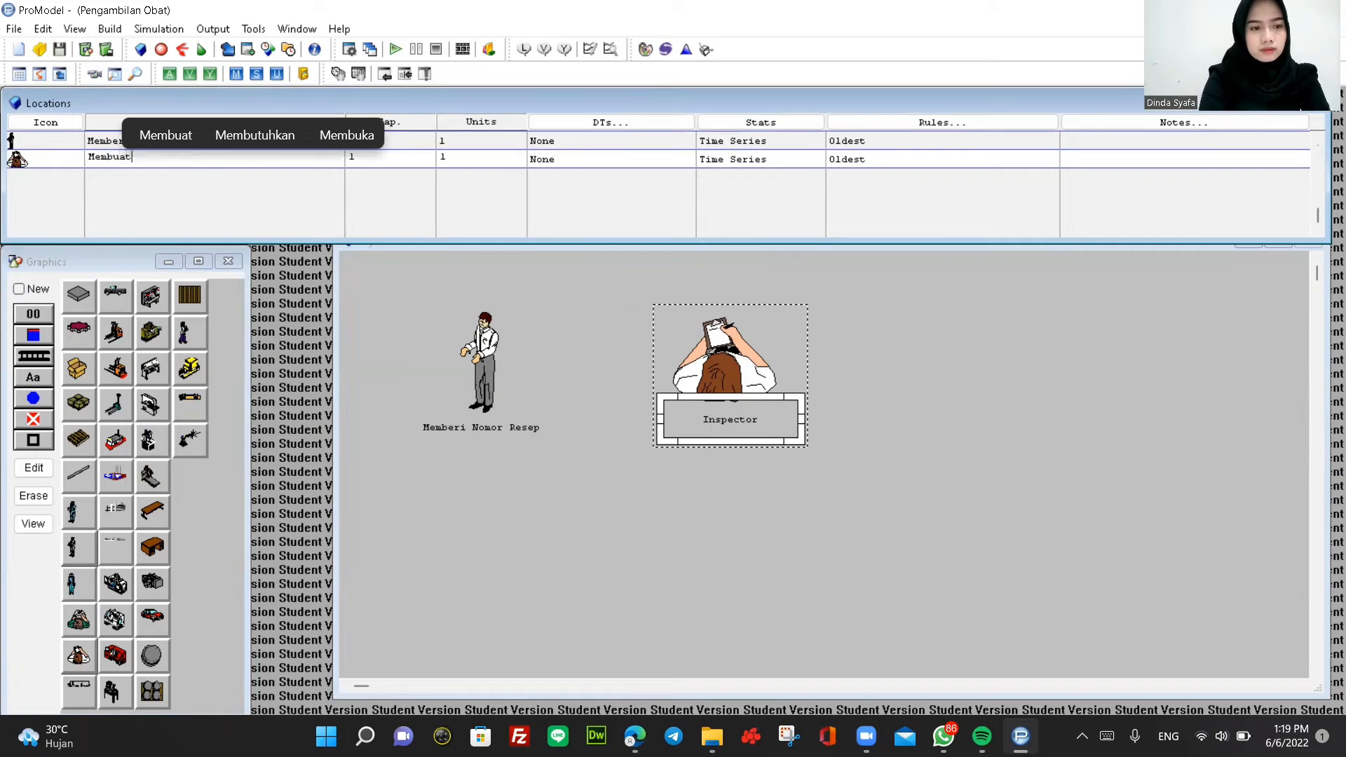
type("t ")
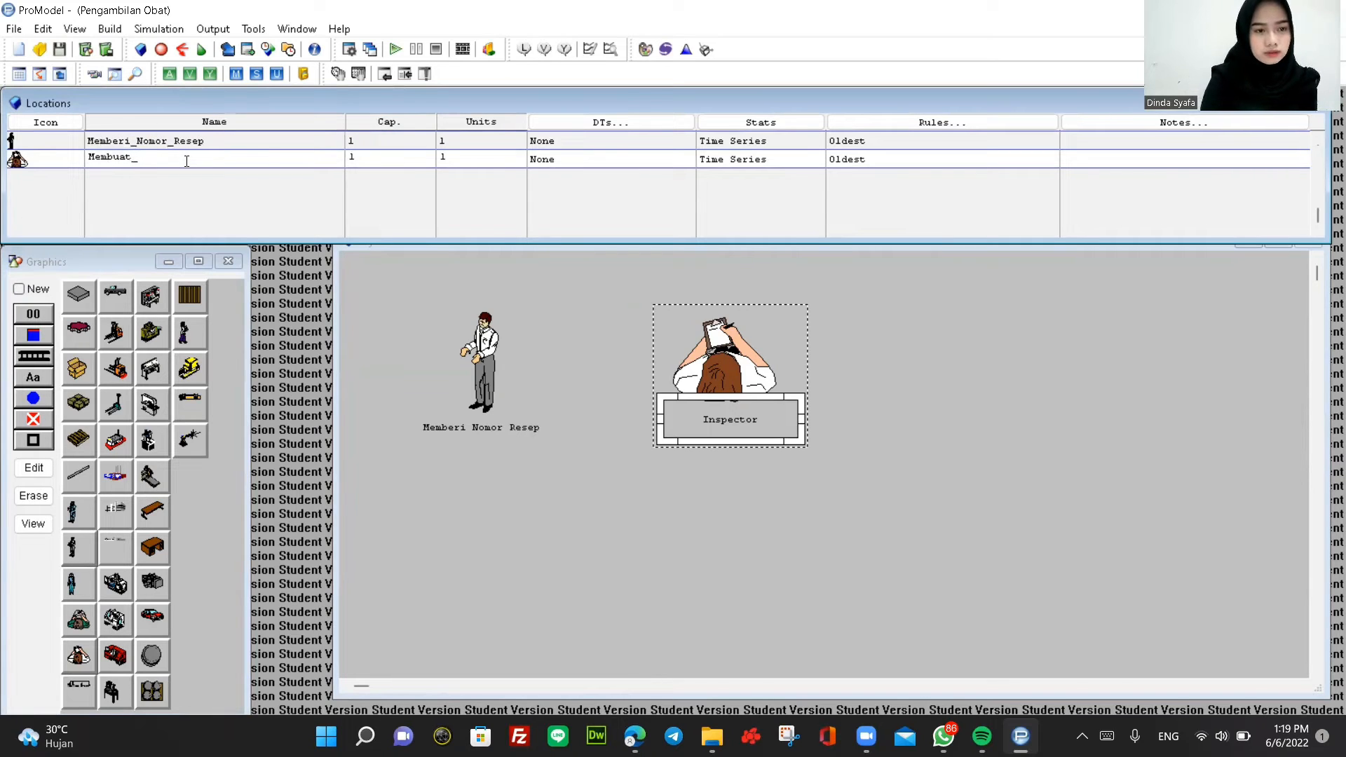
type("Eti")
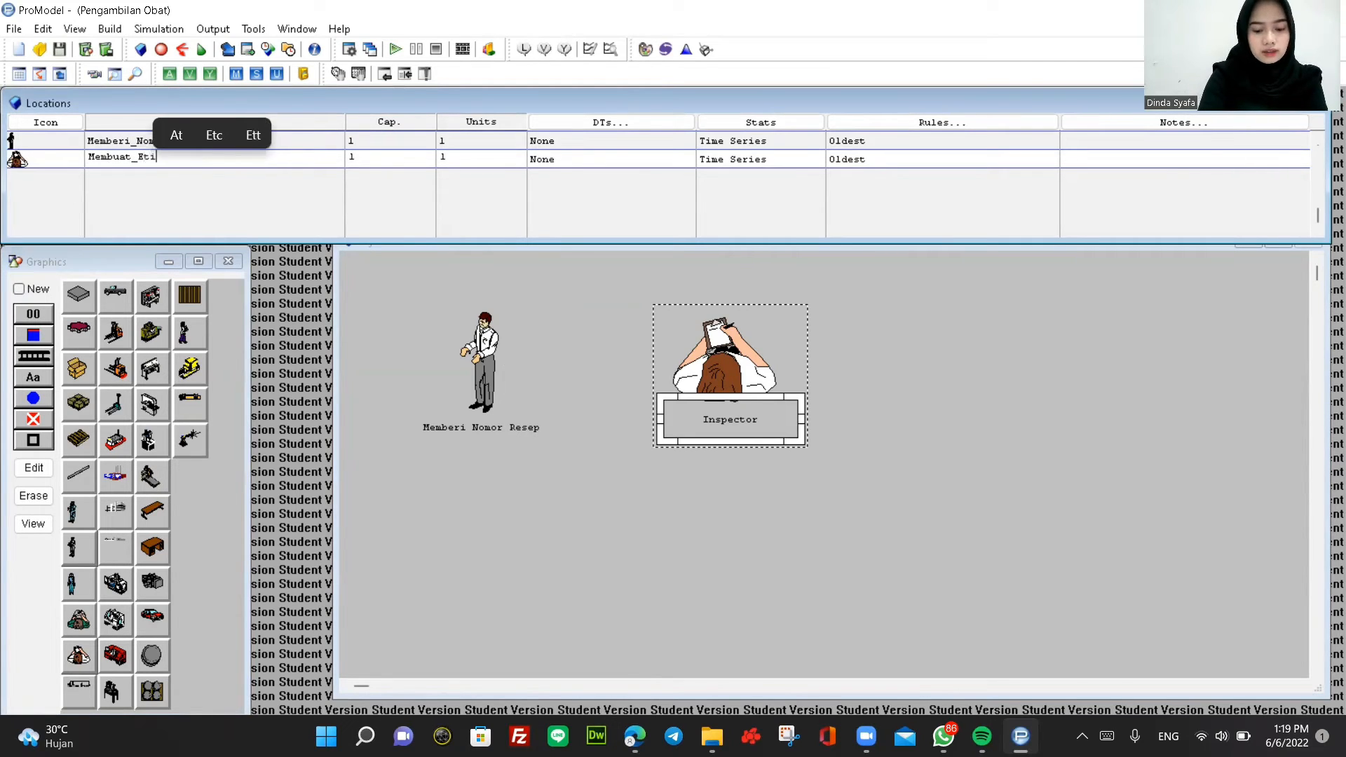
type("ket Re")
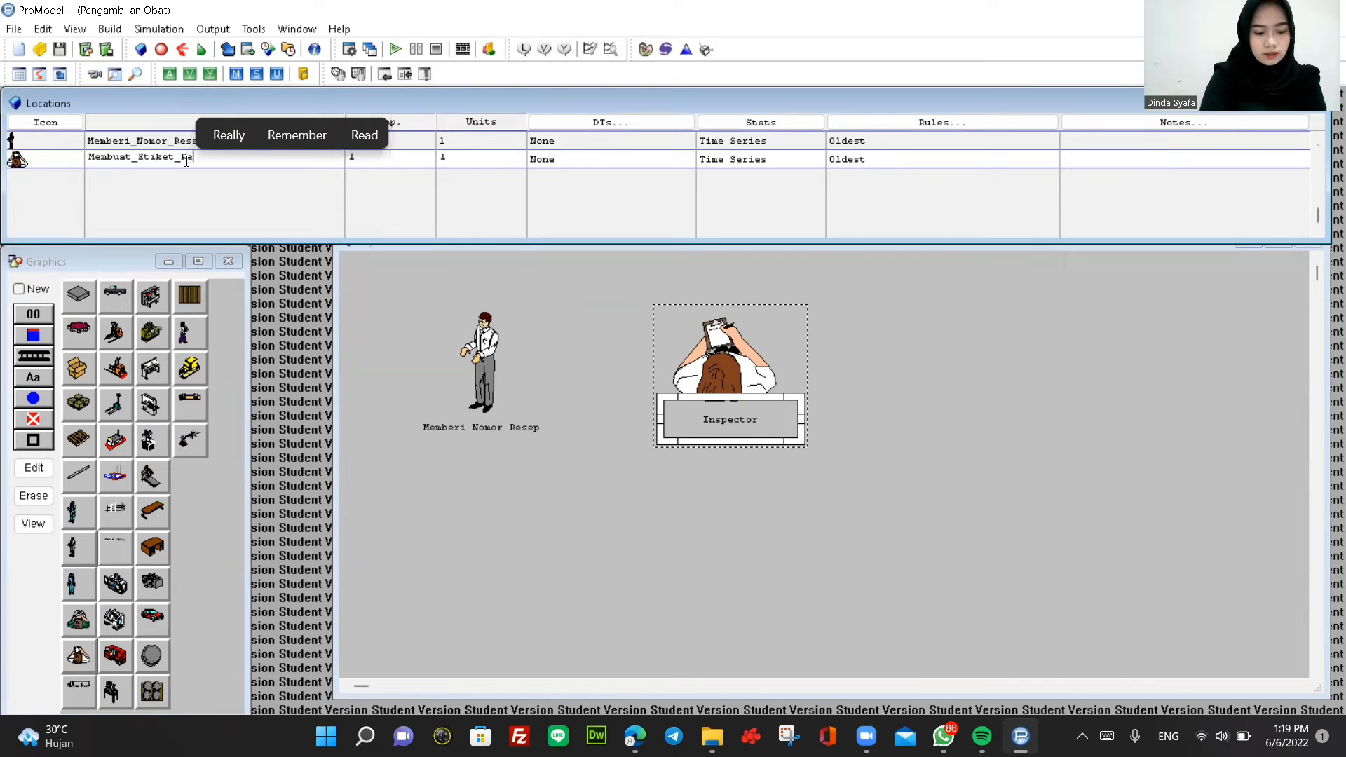
type("sep")
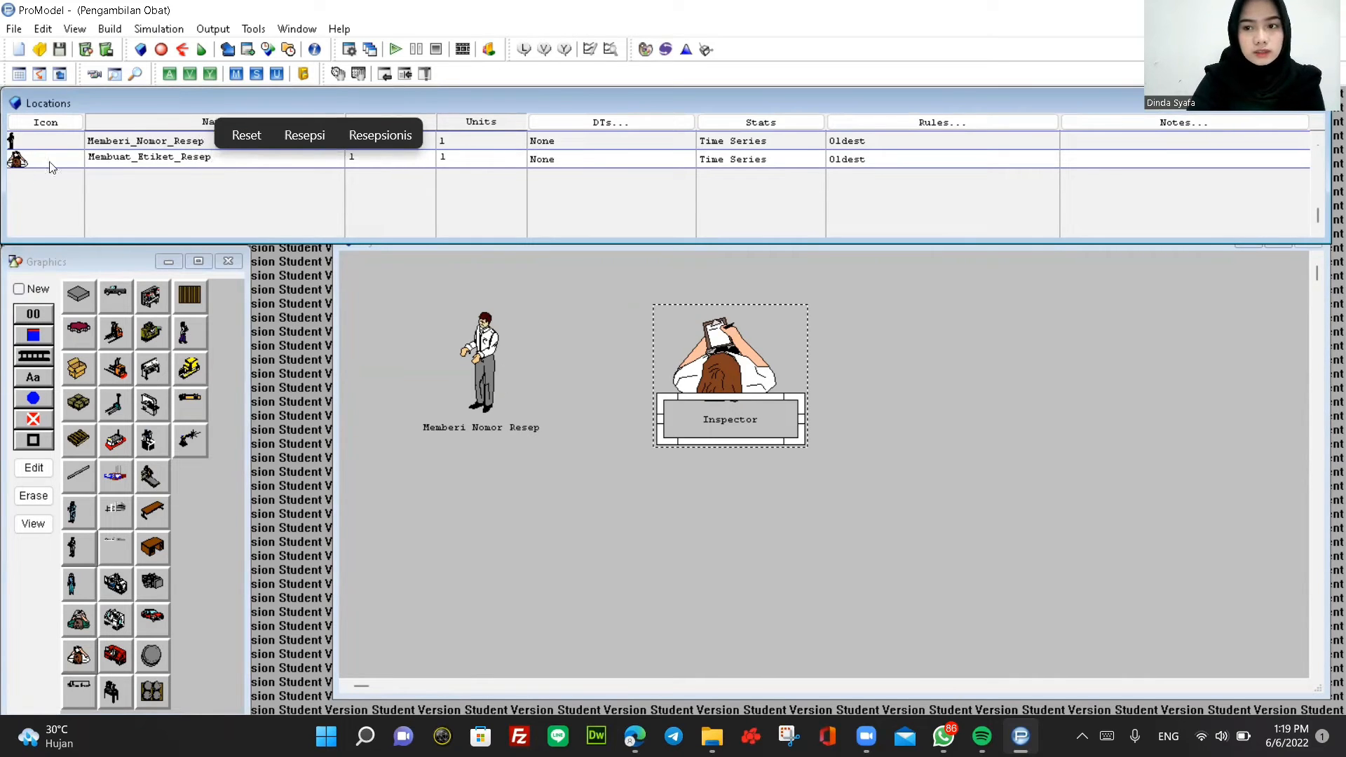
Add a third location with the CMM machine graphic to the right of Membuat_Etiket_Resep, enlarge it and align it with the others.
left_click(19, 293)
left_click(19, 289)
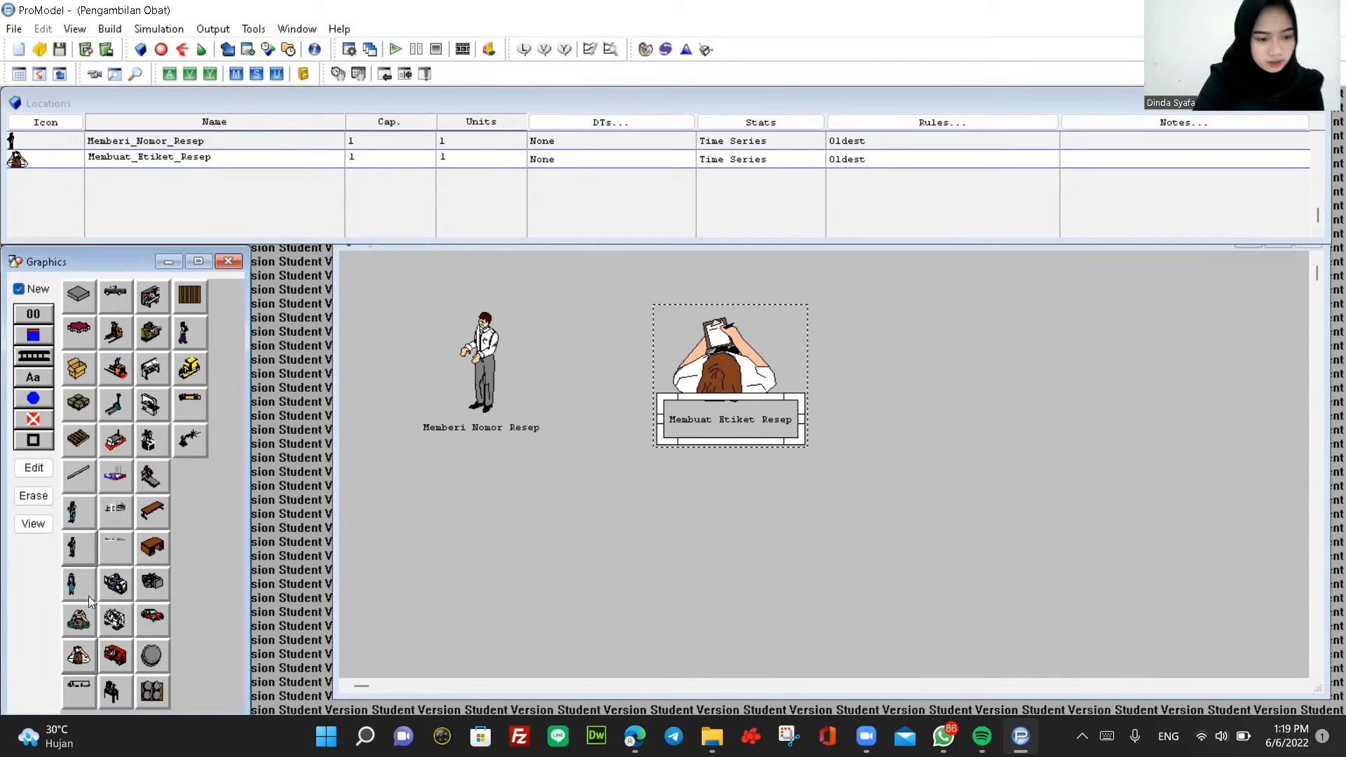
left_click(151, 442)
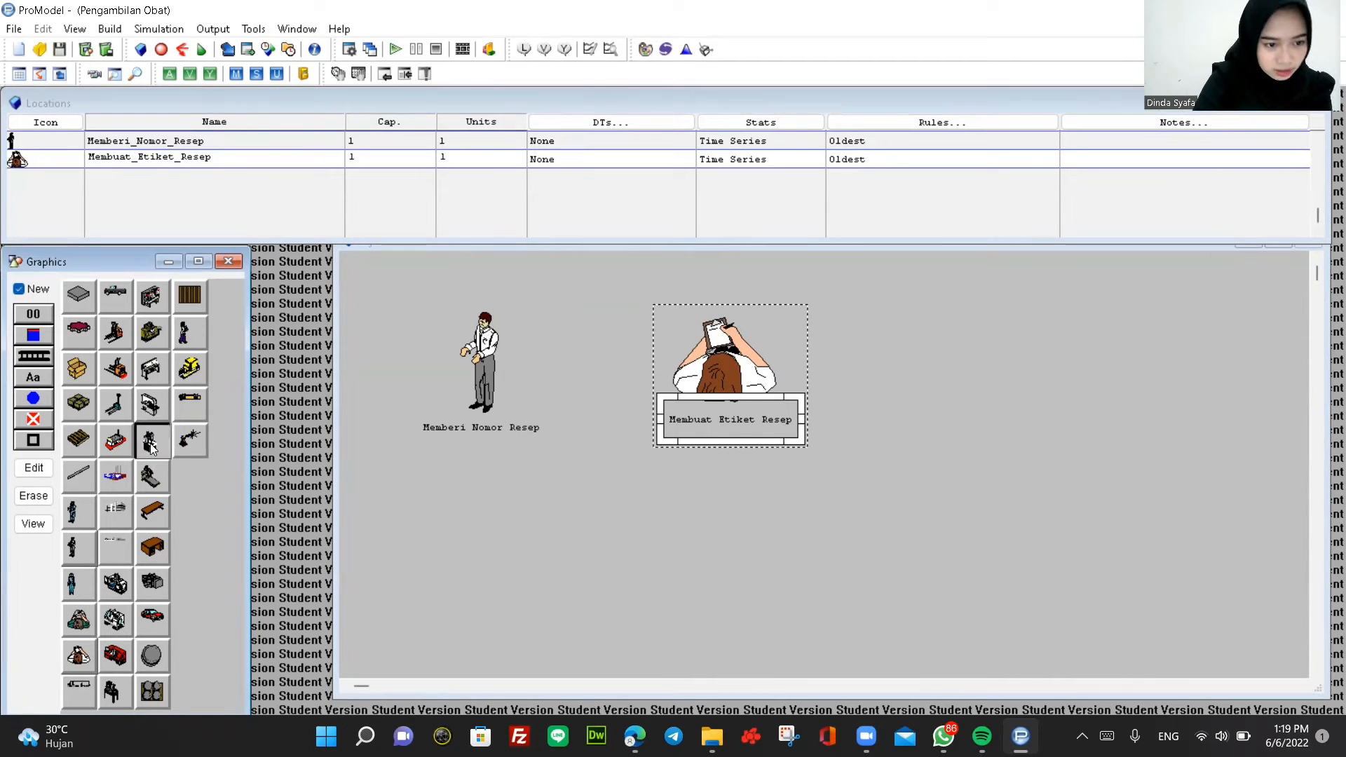
left_click(954, 364)
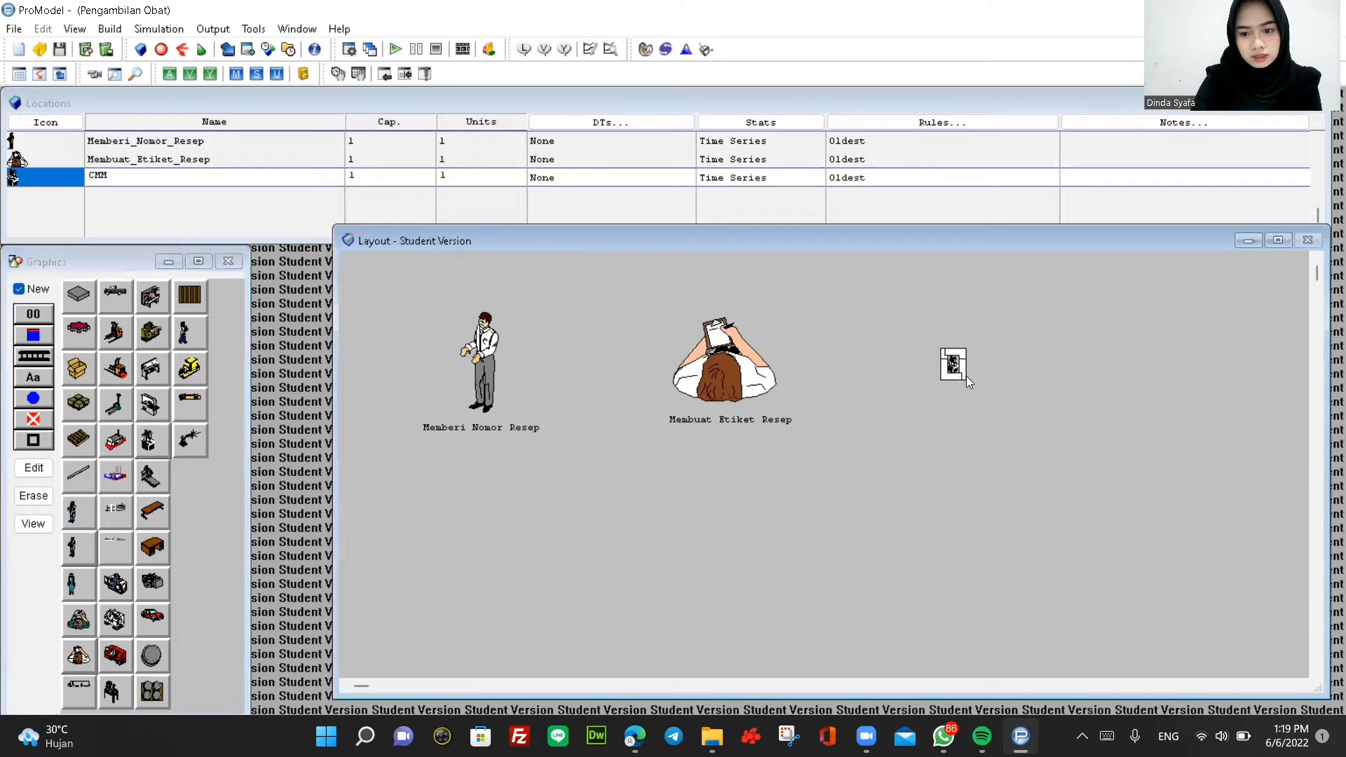
left_click_drag(954, 376, 1024, 447)
left_click_drag(985, 400, 981, 356)
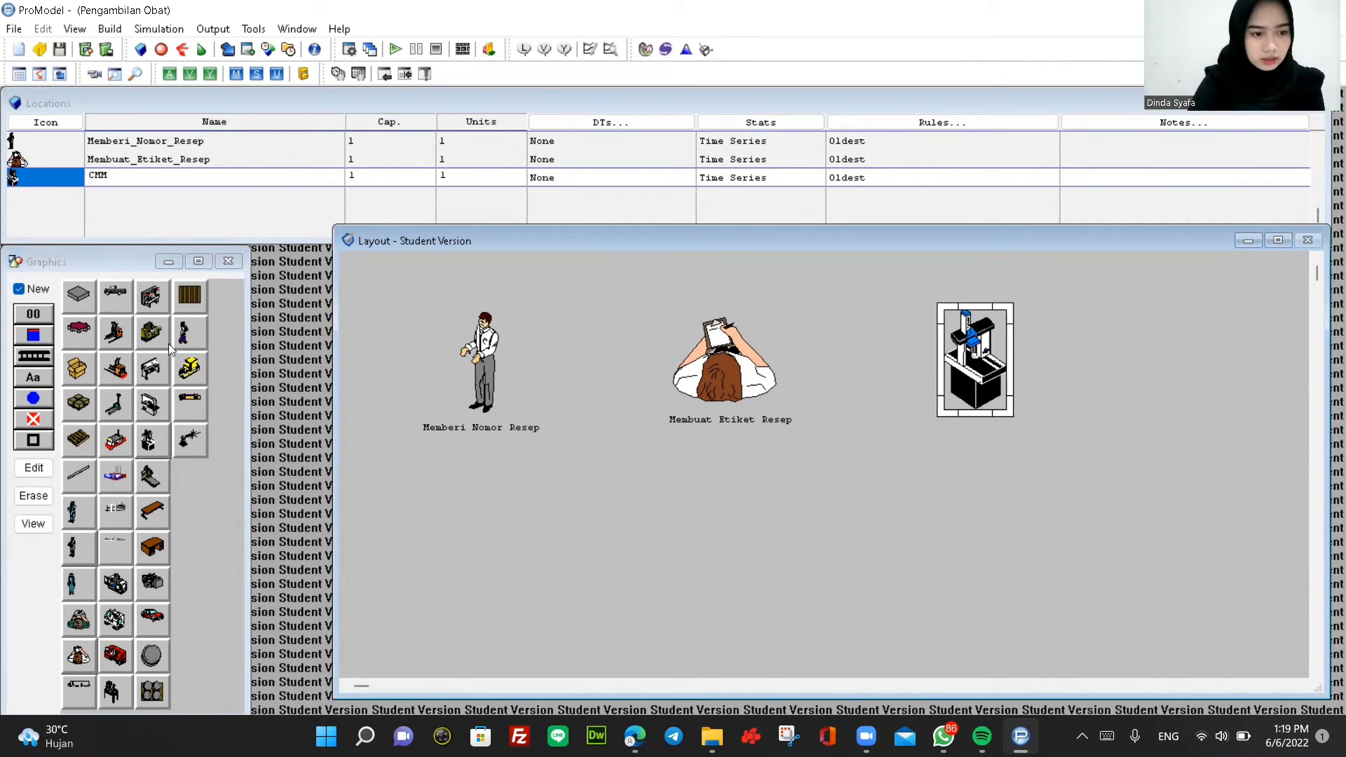
Attach a name label to the CMM machine location and place it beneath the graphic.
left_click(32, 289)
left_click(33, 377)
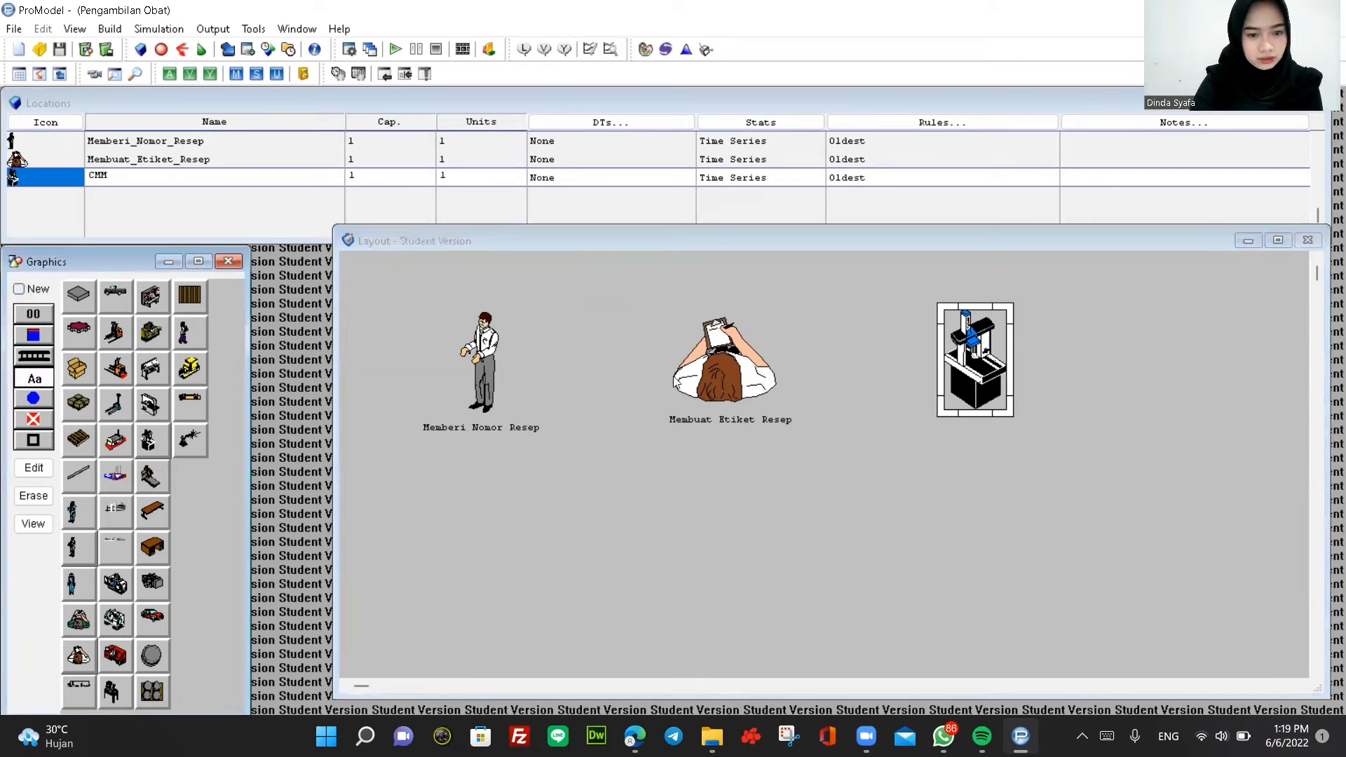
left_click(985, 403)
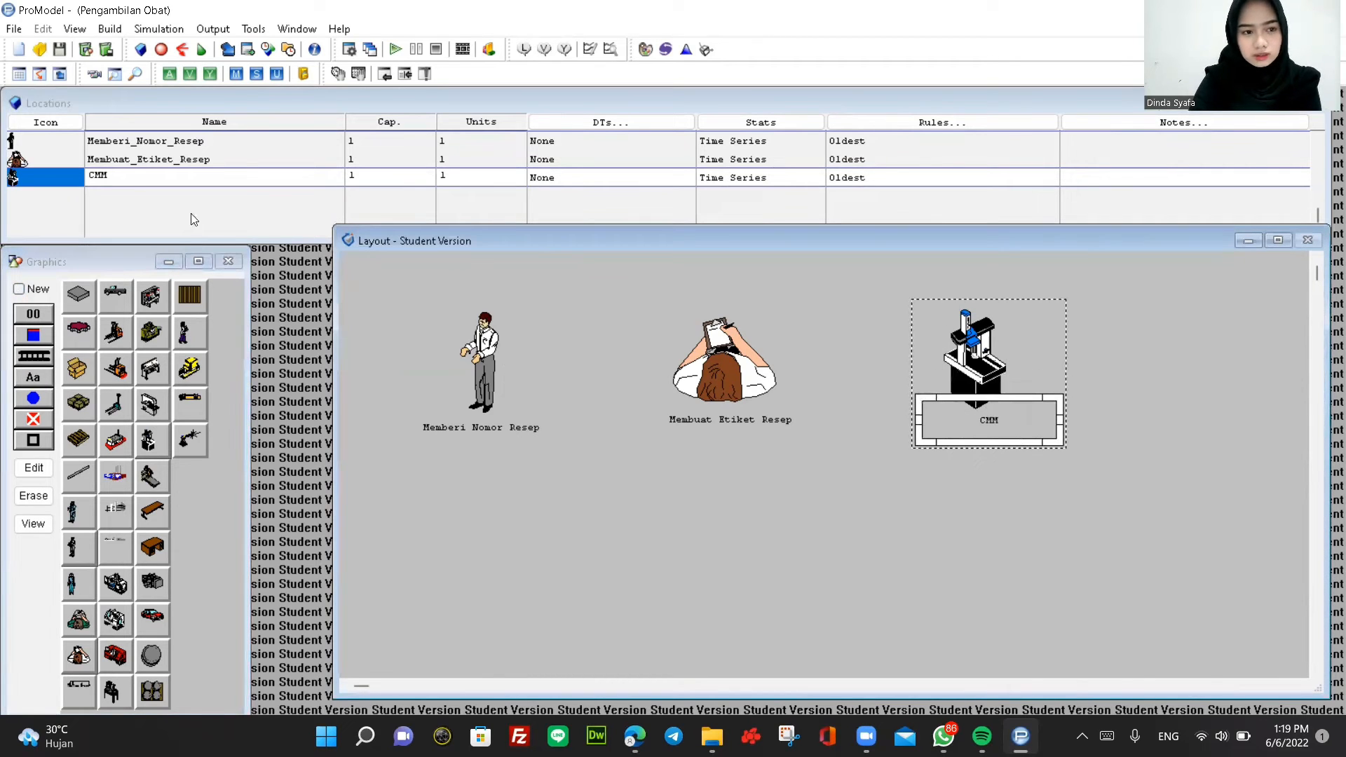
Rename the CMM location to Meracik_Obat.
left_click(132, 175)
key("BackSpace")
key("BackSpace")
key("BackSpace")
type("Merac")
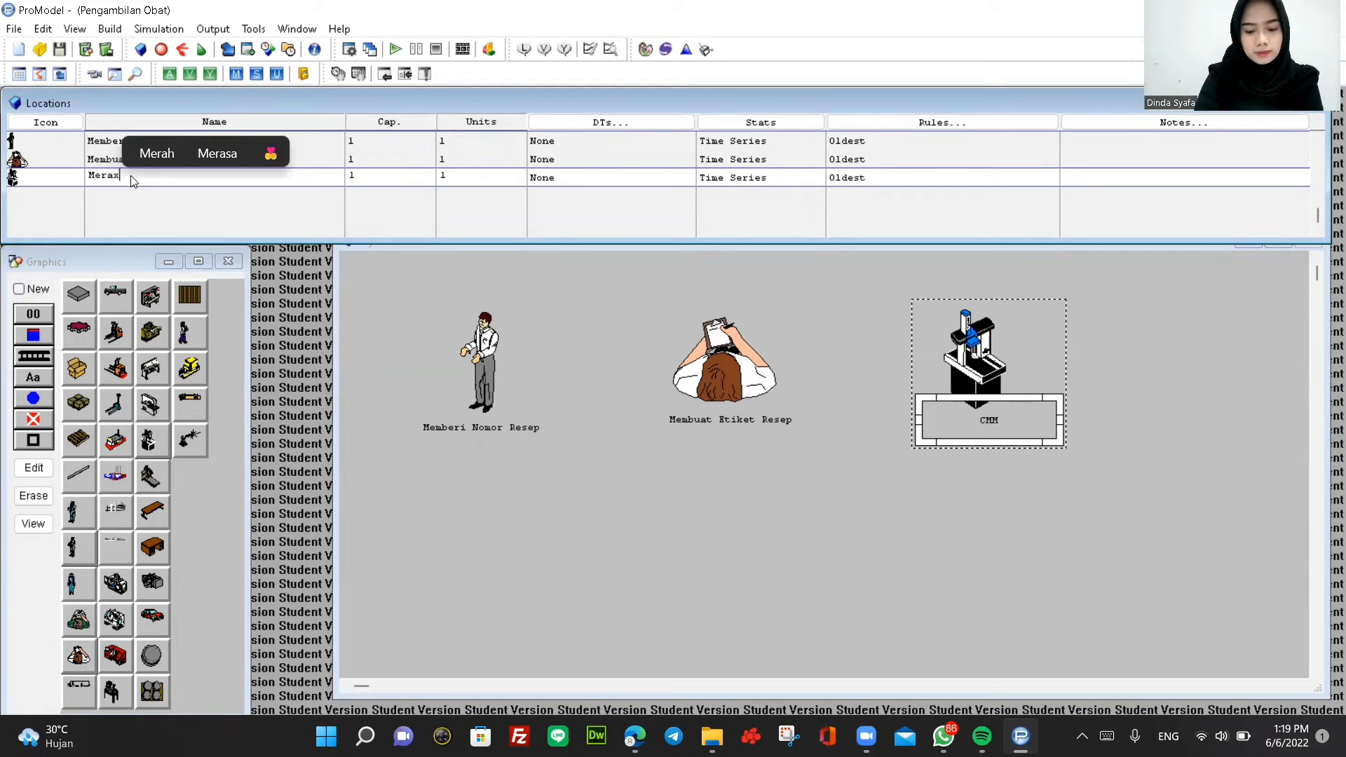
type("ik_Obat")
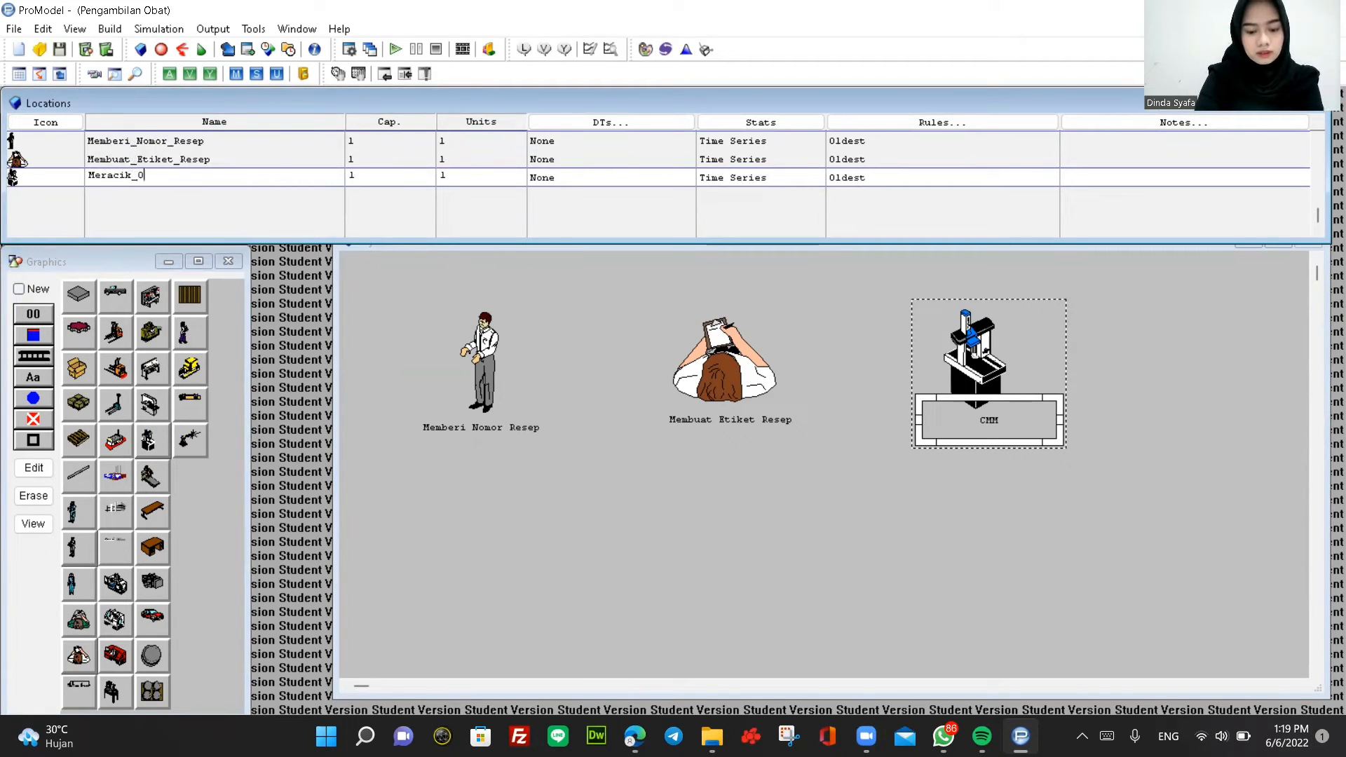
Add a new location with the walking inspector graphic below Meracik_Obat and enlarge it to a similar height.
left_click(19, 290)
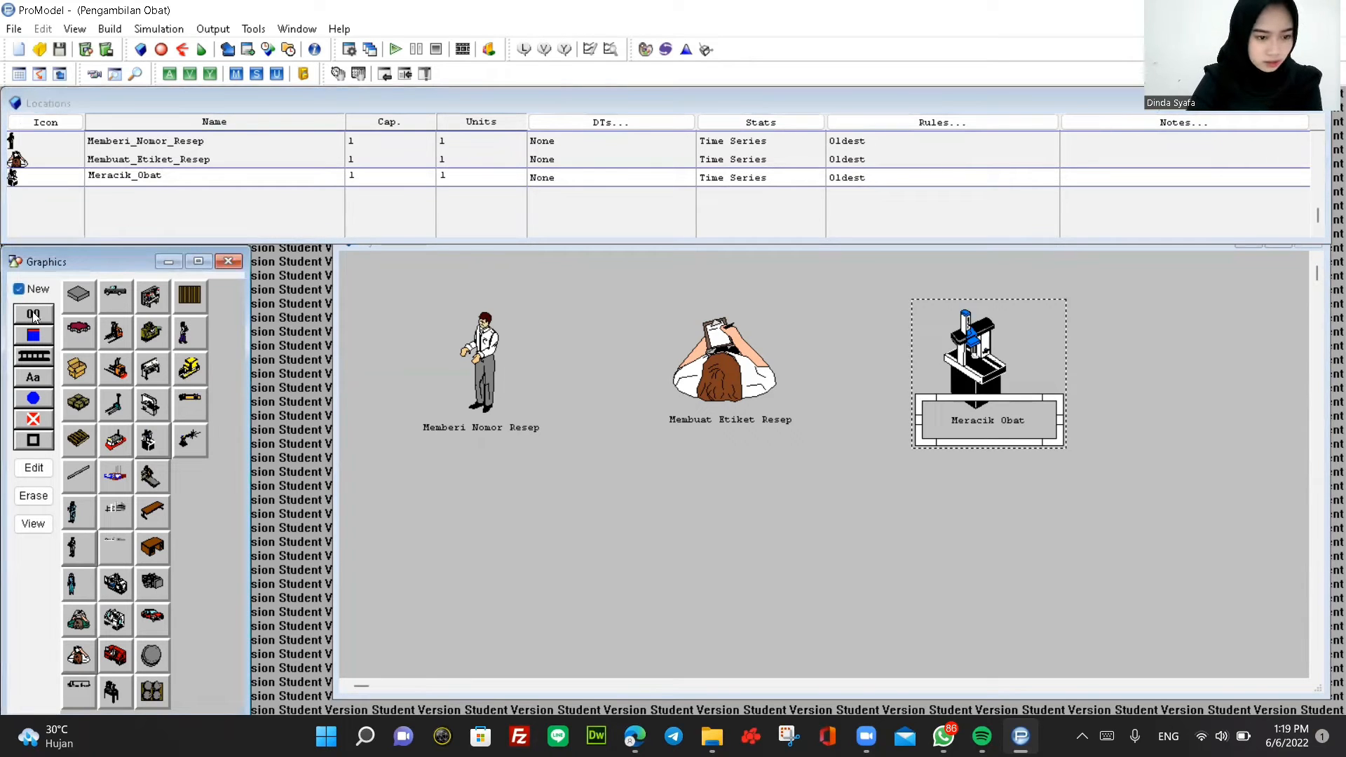
left_click(188, 336)
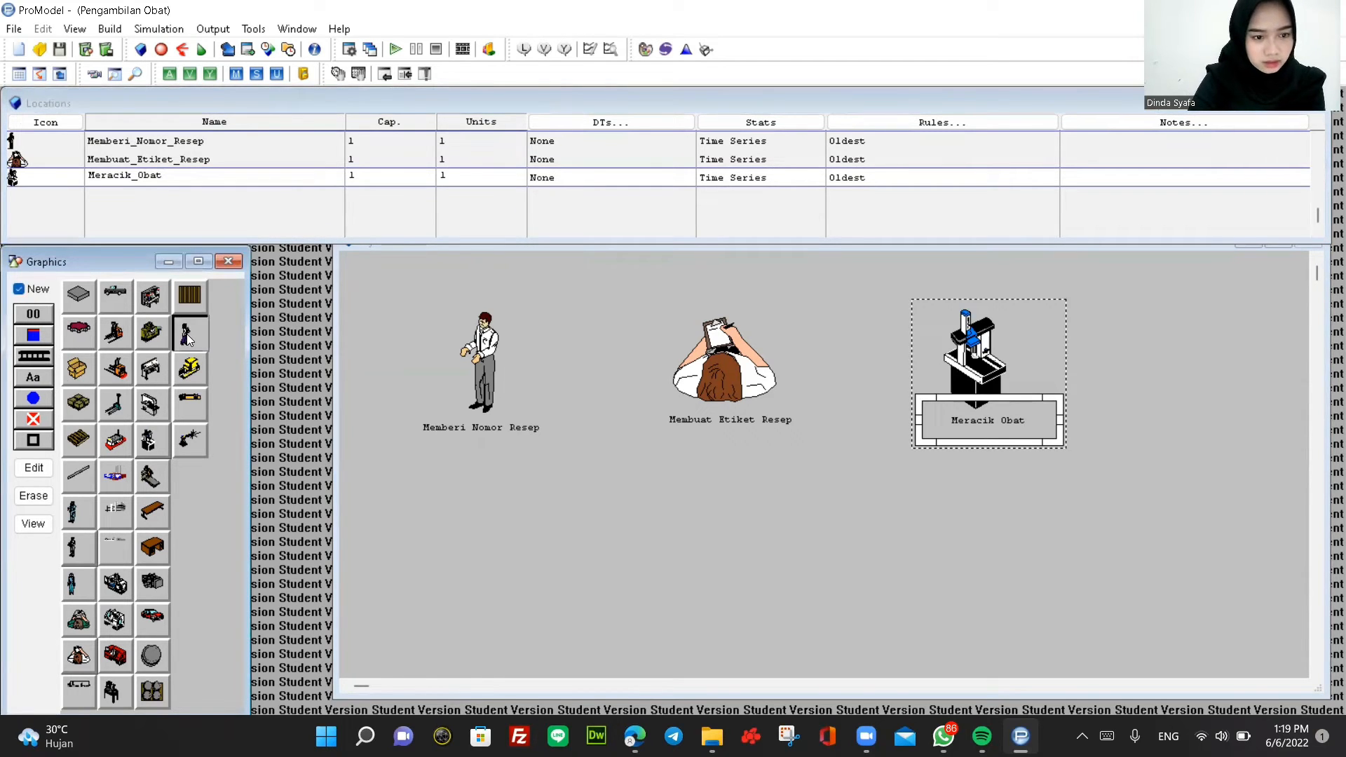
left_click(974, 510)
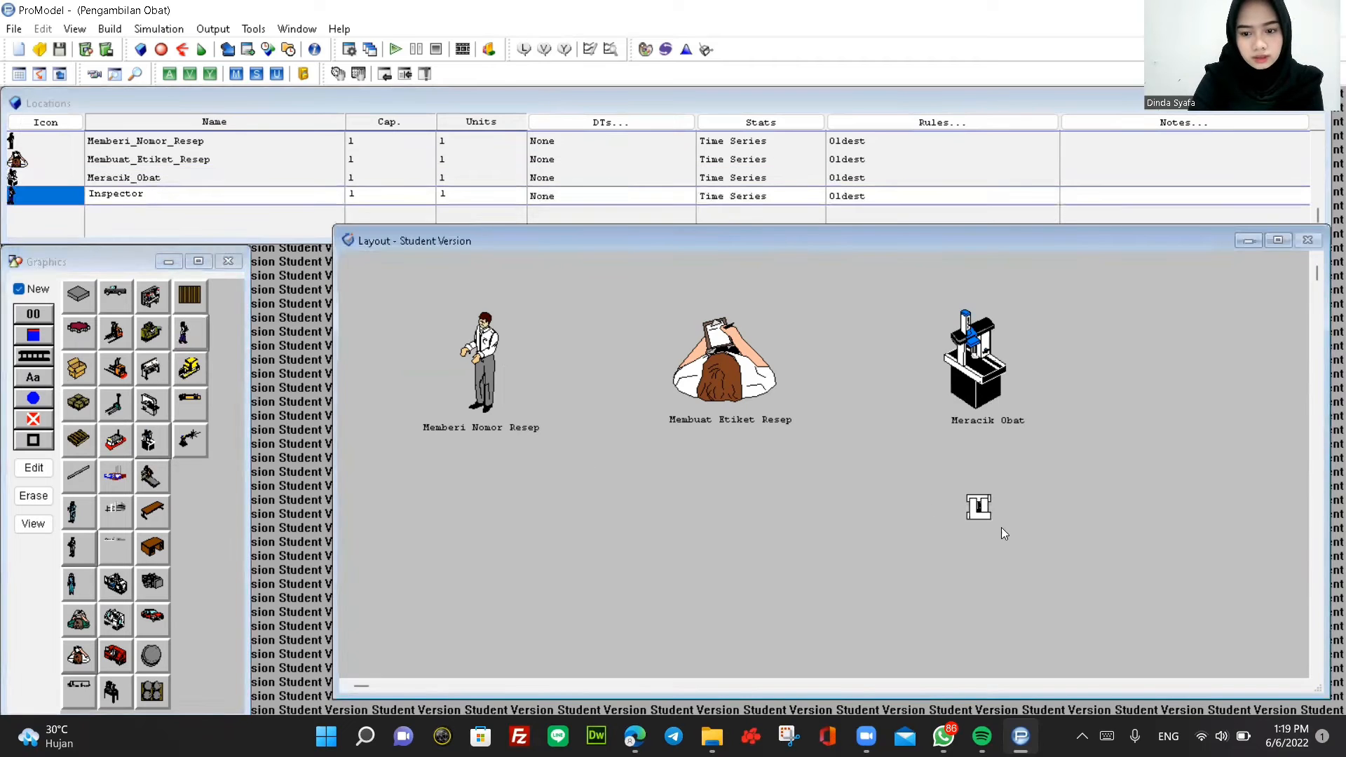
left_click_drag(985, 514, 1083, 617)
left_click_drag(1011, 608, 977, 561)
left_click_drag(937, 604, 965, 581)
left_click_drag(993, 535, 996, 552)
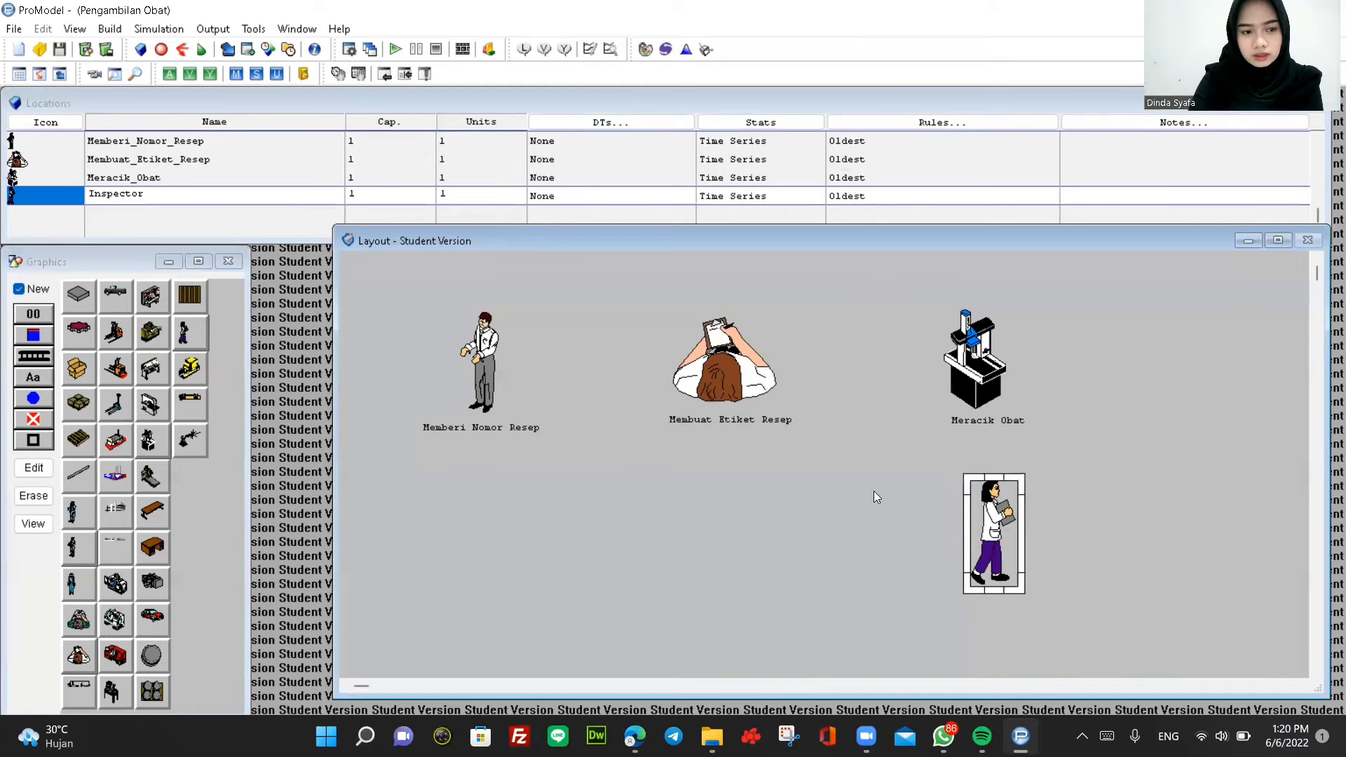
Attach a name label to the walking inspector location and place it at the figure's feet.
left_click(25, 293)
left_click(25, 293)
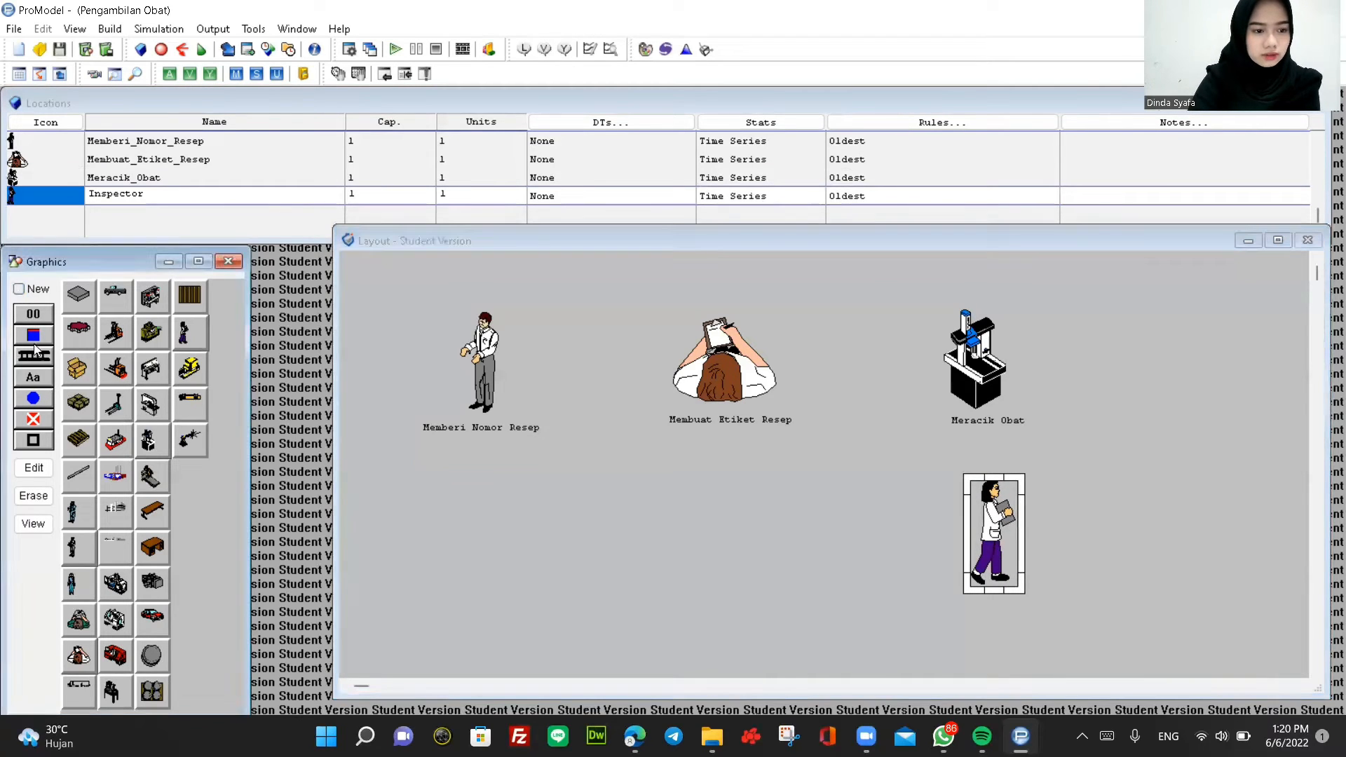
left_click(34, 377)
left_click(1004, 571)
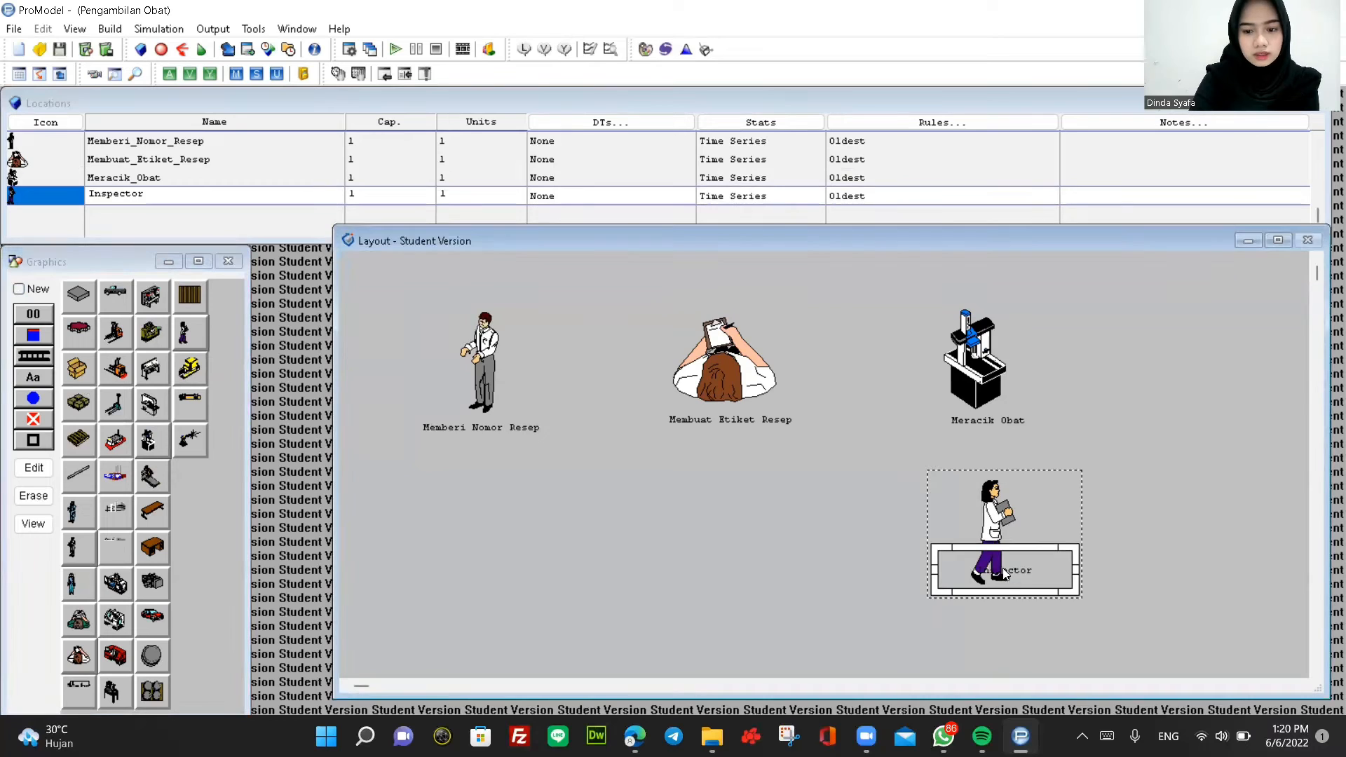
double_click(1005, 574)
left_click(1153, 531)
left_click_drag(1015, 579, 1021, 603)
Rename the walking inspector location to Menyamakan_Obat_dengan_Resep.
left_click(178, 194)
key("BackSpace")
key("BackSpace")
key("BackSpace")
key("BackSpace")
key("BackSpace")
key("BackSpace")
key("BackSpace")
key("BackSpace")
key("BackSpace")
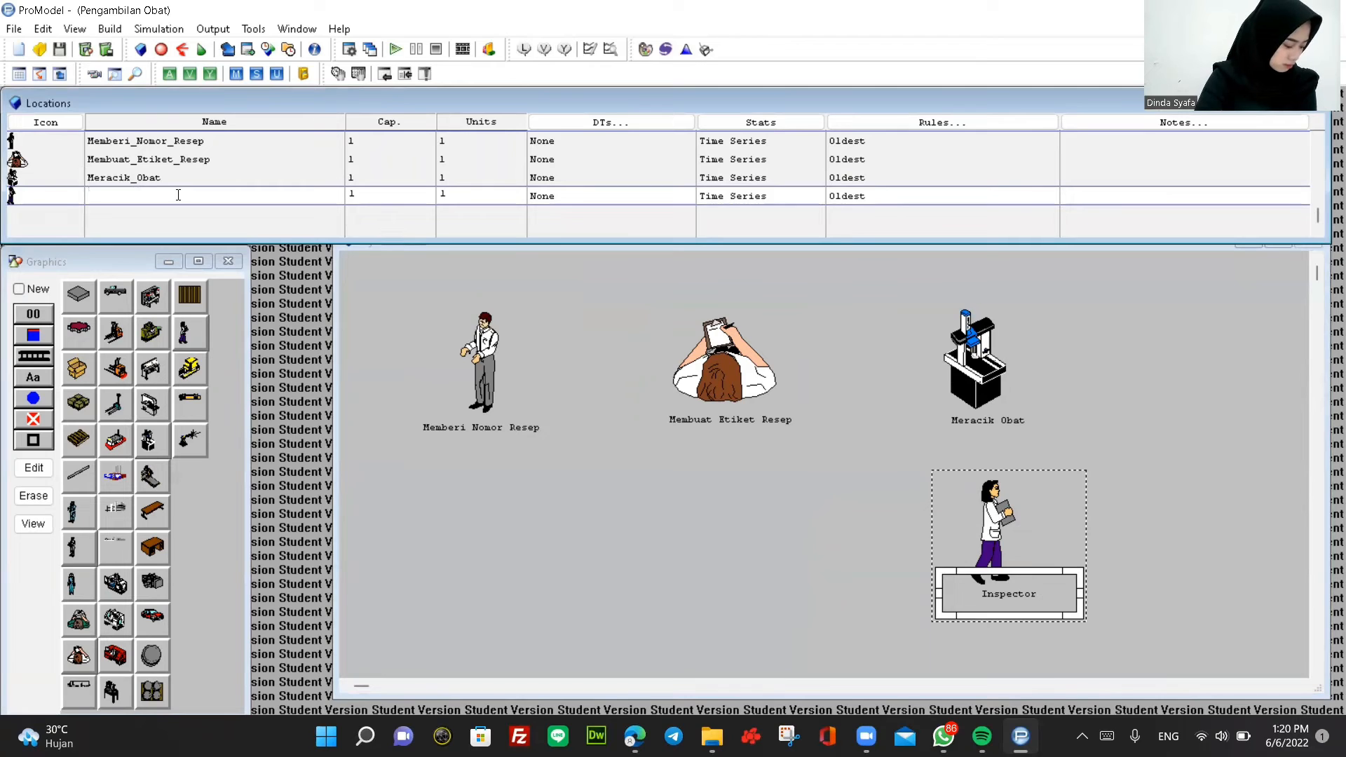
type("Men")
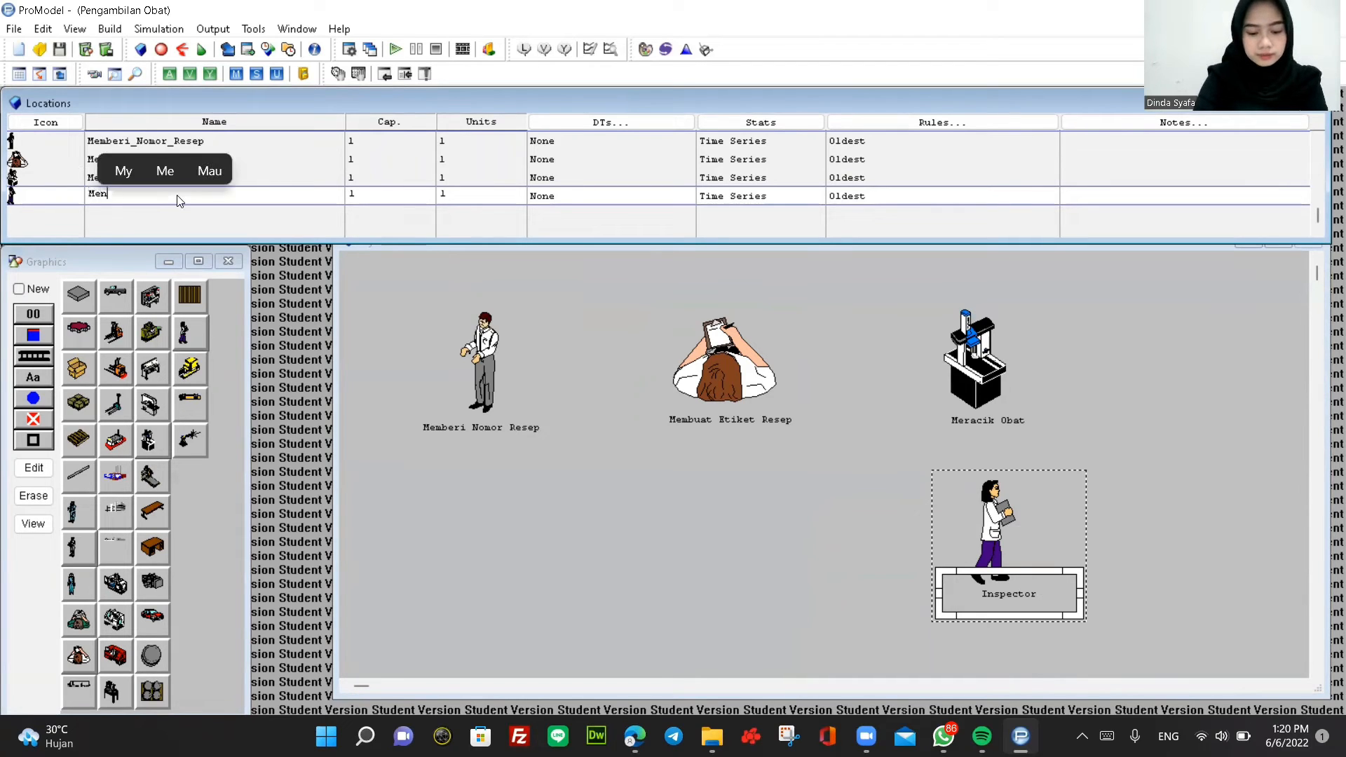
type("yerahkan_")
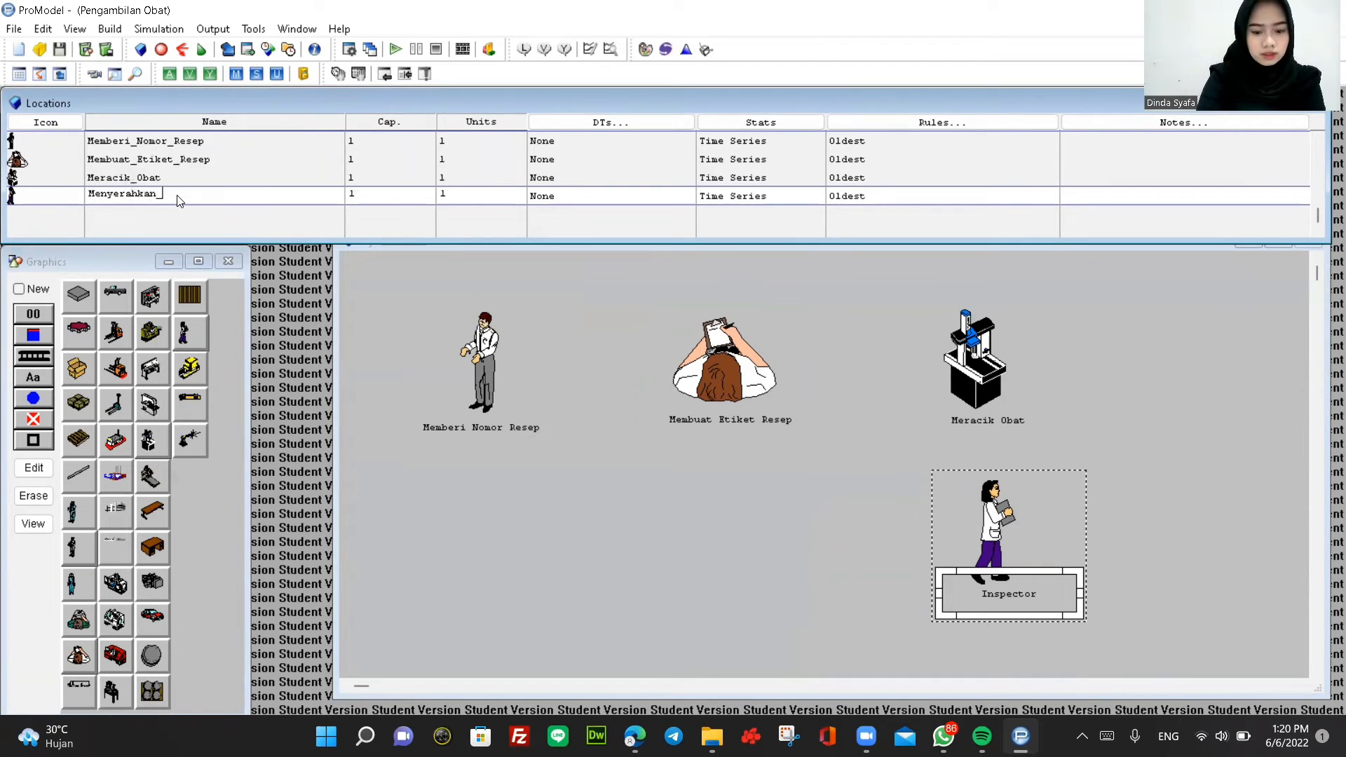
type("Obat_")
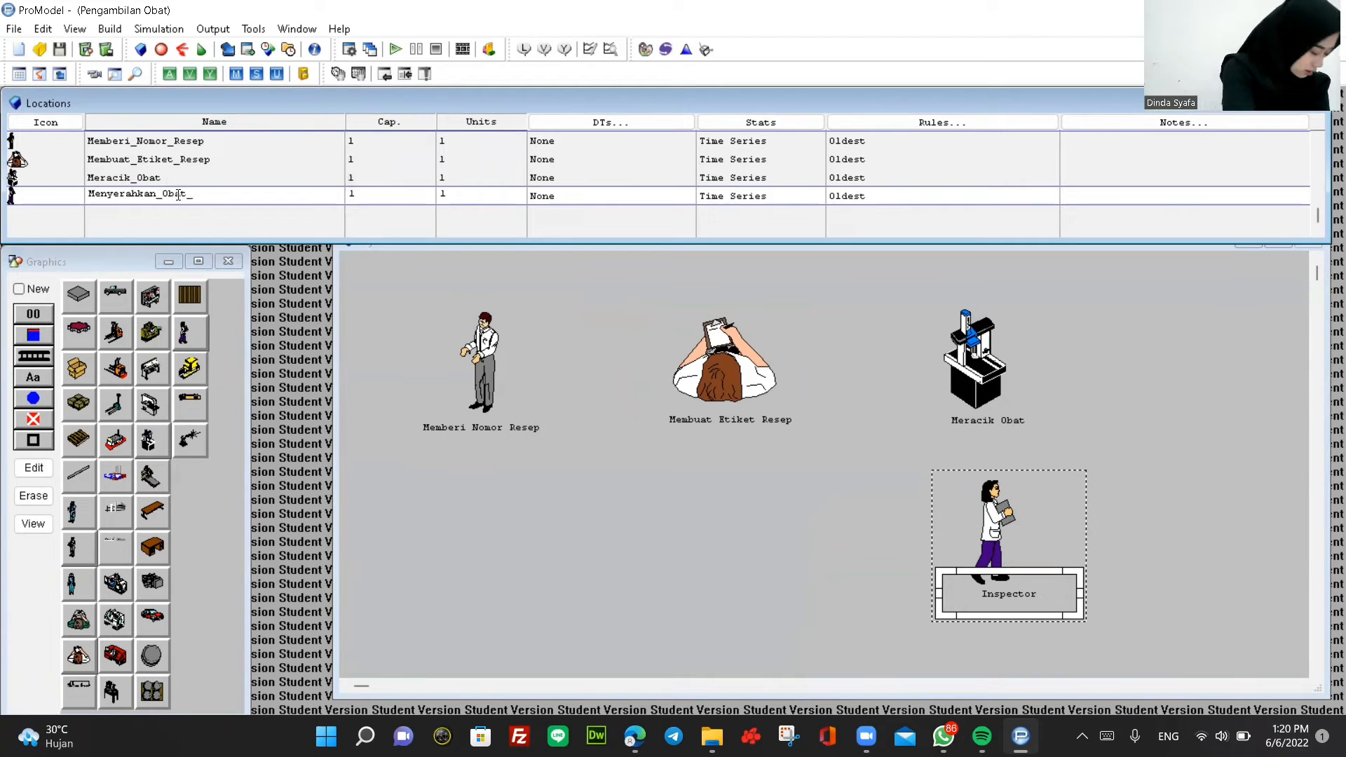
type("debga")
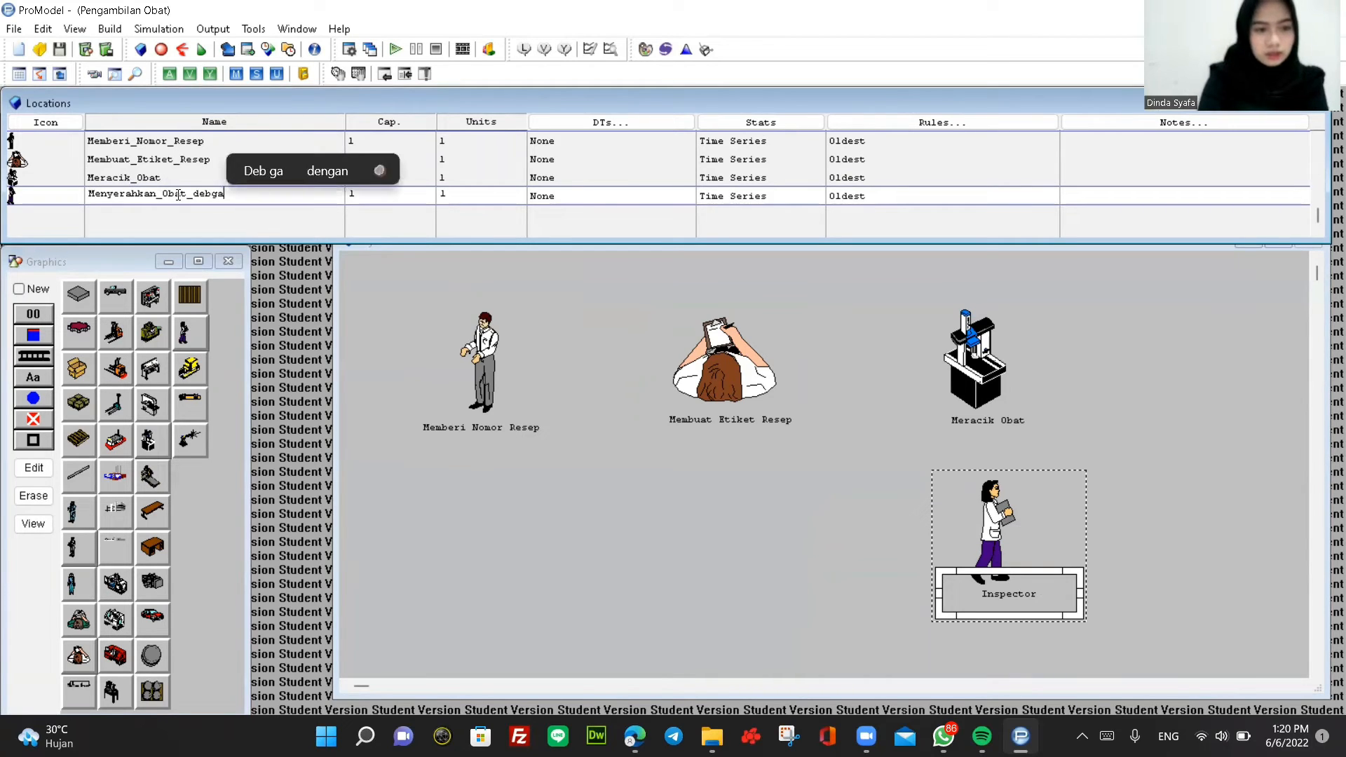
key("BackSpace")
key("BackSpace")
key("BackSpace")
type("ngan_")
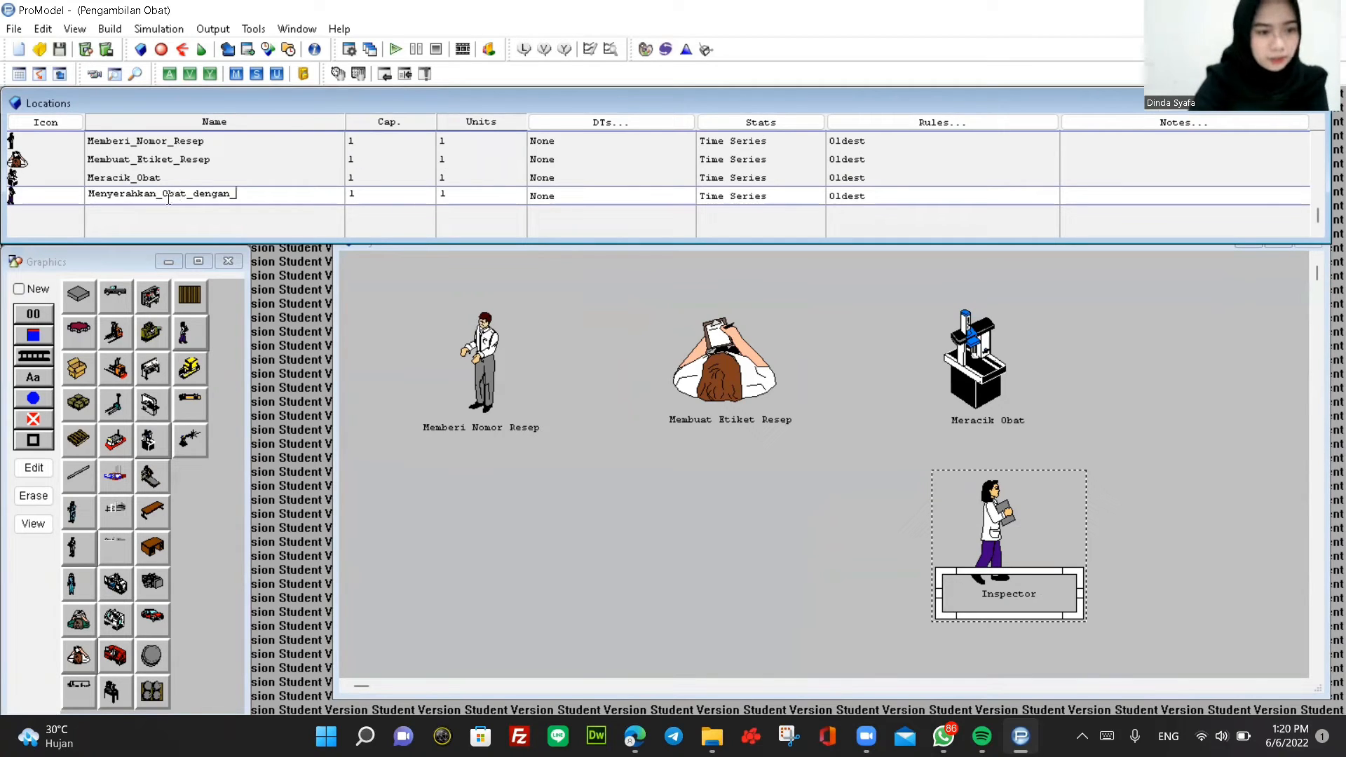
left_click_drag(156, 195, 111, 202)
type("yamakan")
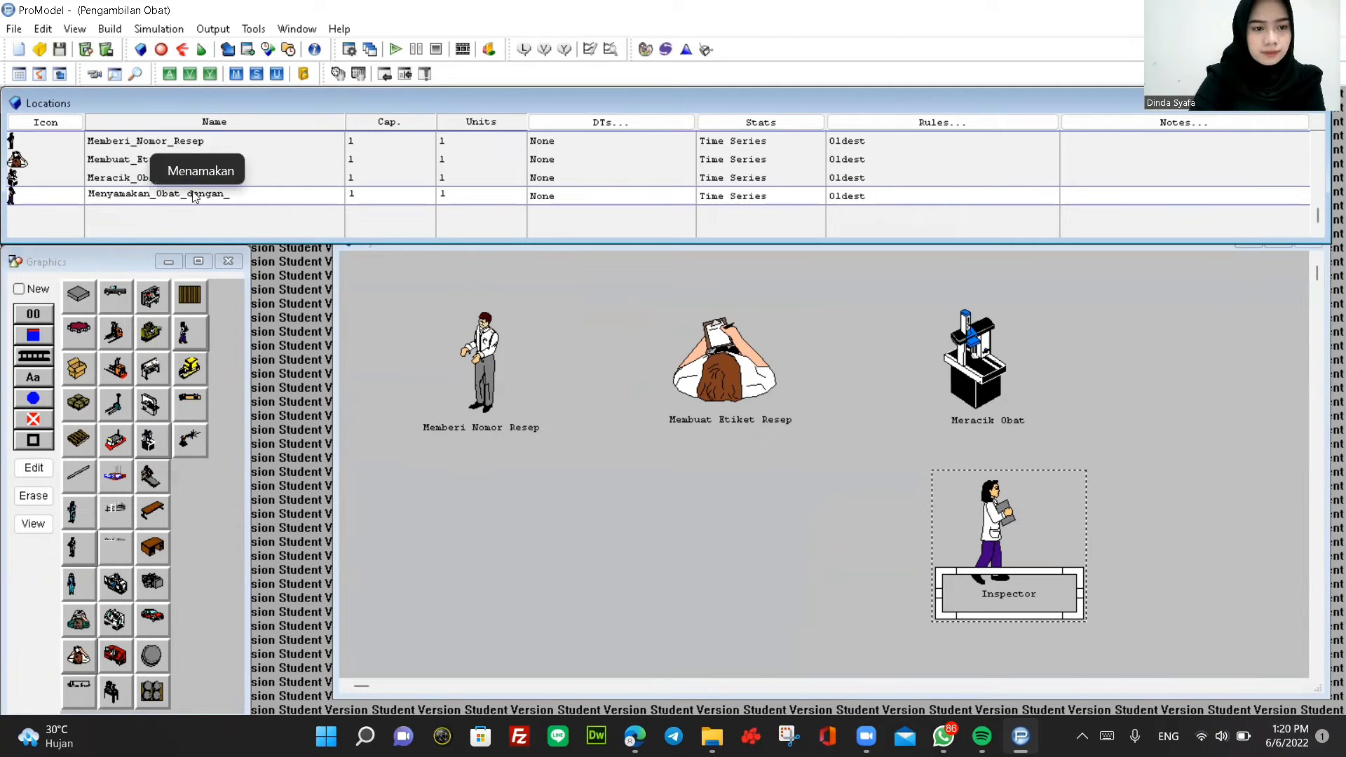
left_click(290, 194)
type("Rese")
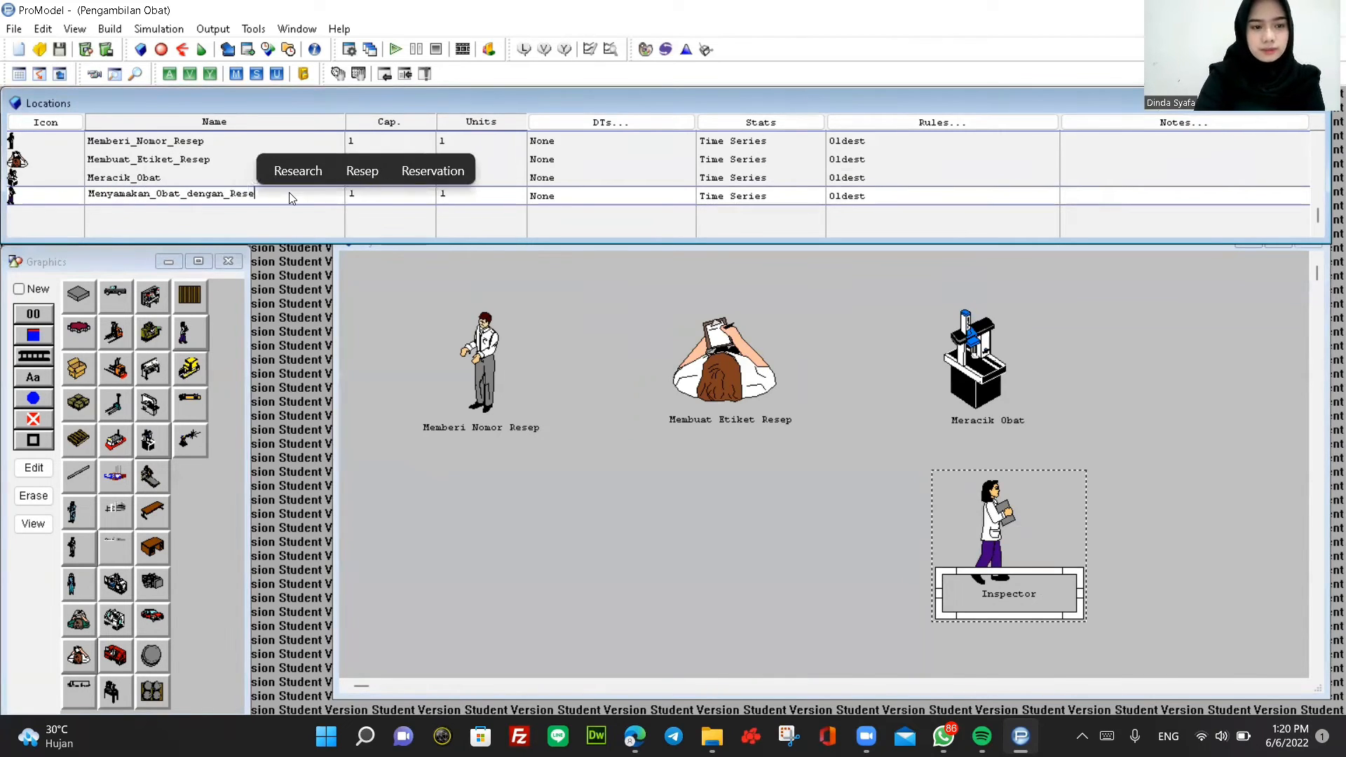
type("p")
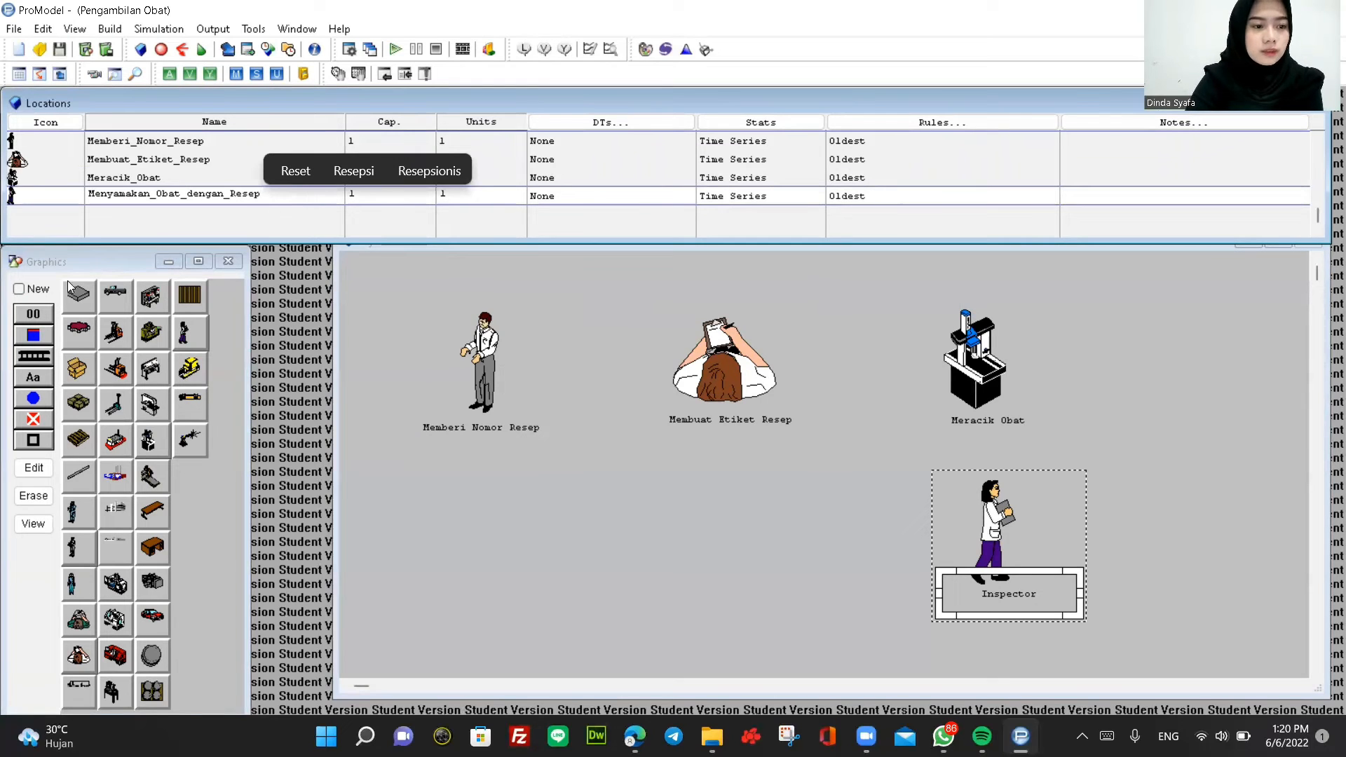
Add a fifth location with the standing operator graphic below Membuat_Etiket_Resep.
left_click(20, 291)
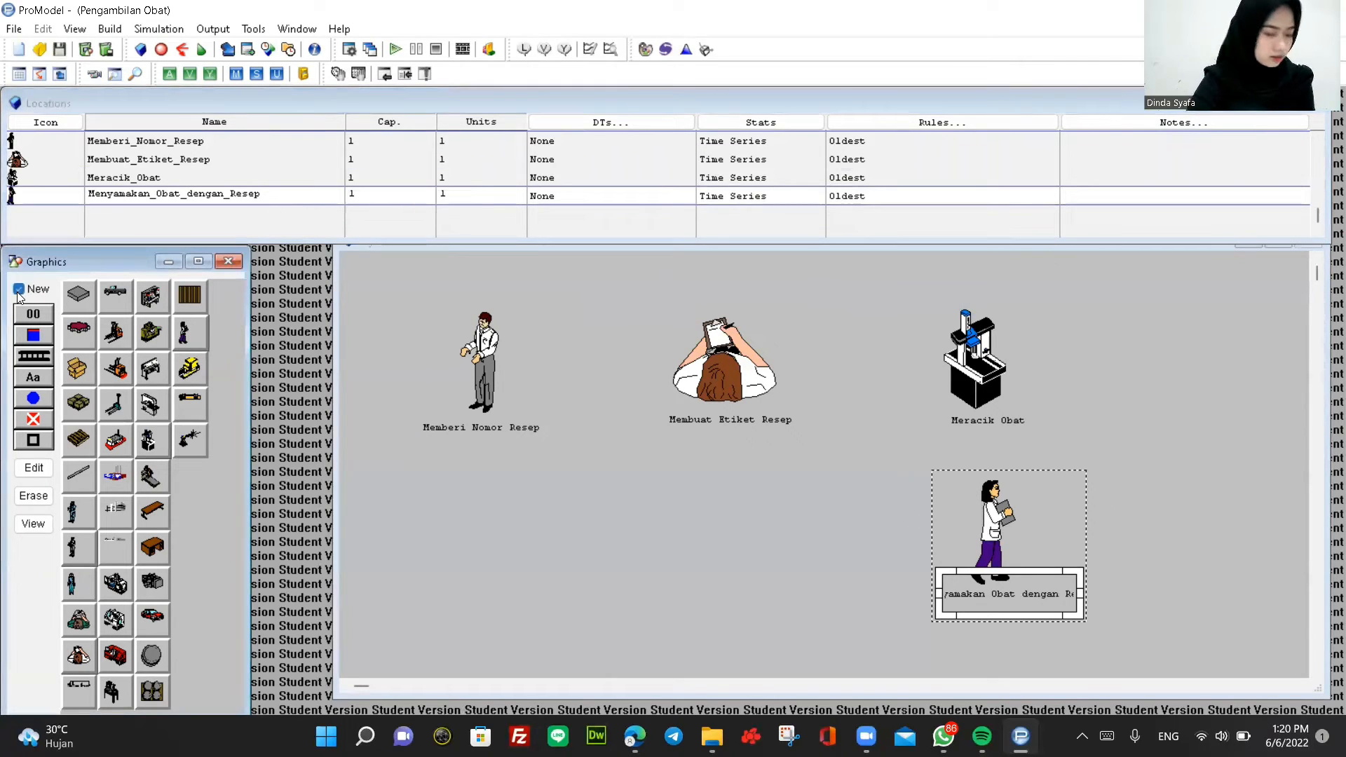
left_click(75, 554)
left_click(755, 514)
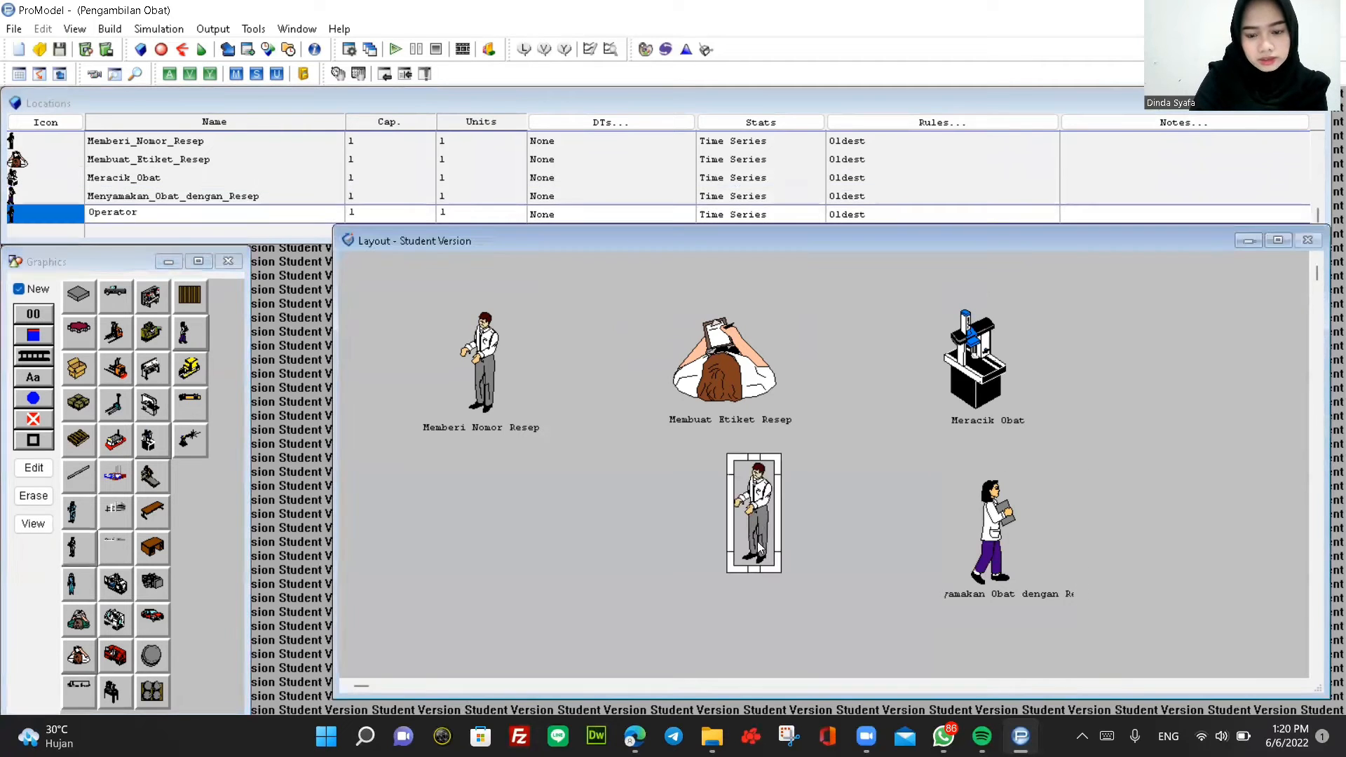
Attach a name label to the new operator location and place it beneath the figure.
left_click(17, 290)
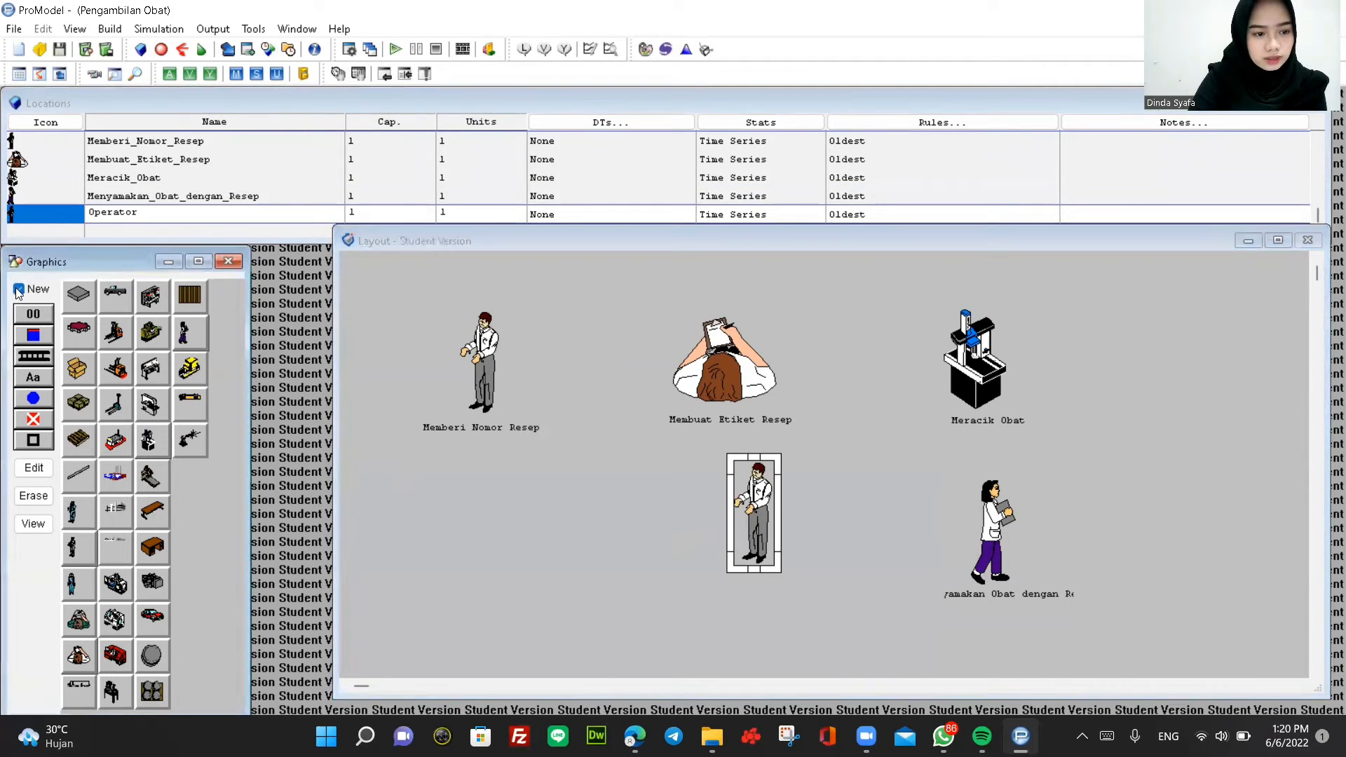
left_click(42, 376)
left_click(737, 547)
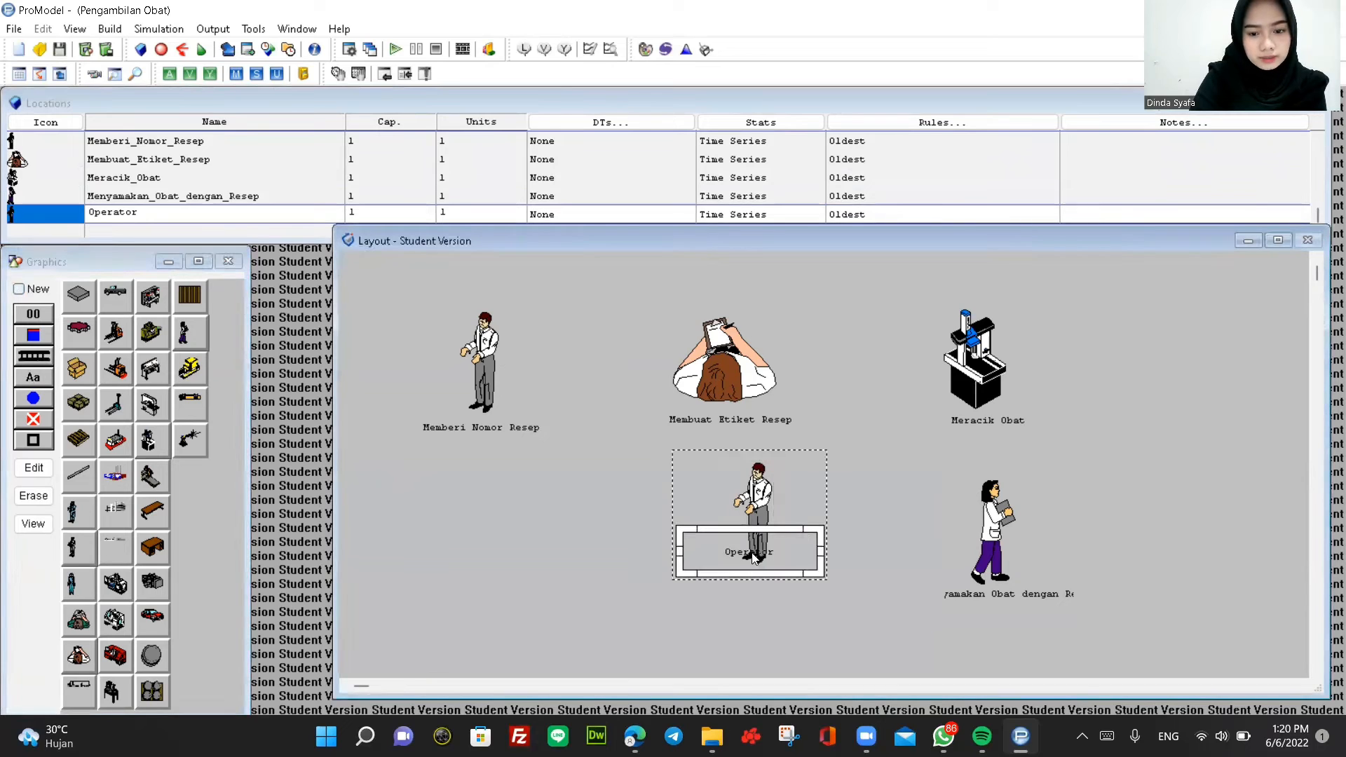
left_click(159, 223)
Rename the new operator location to Memberikan_Obat.
left_click(150, 213)
key("BackSpace")
key("BackSpace")
key("BackSpace")
key("BackSpace")
key("BackSpace")
key("BackSpace")
key("BackSpace")
key("BackSpace")
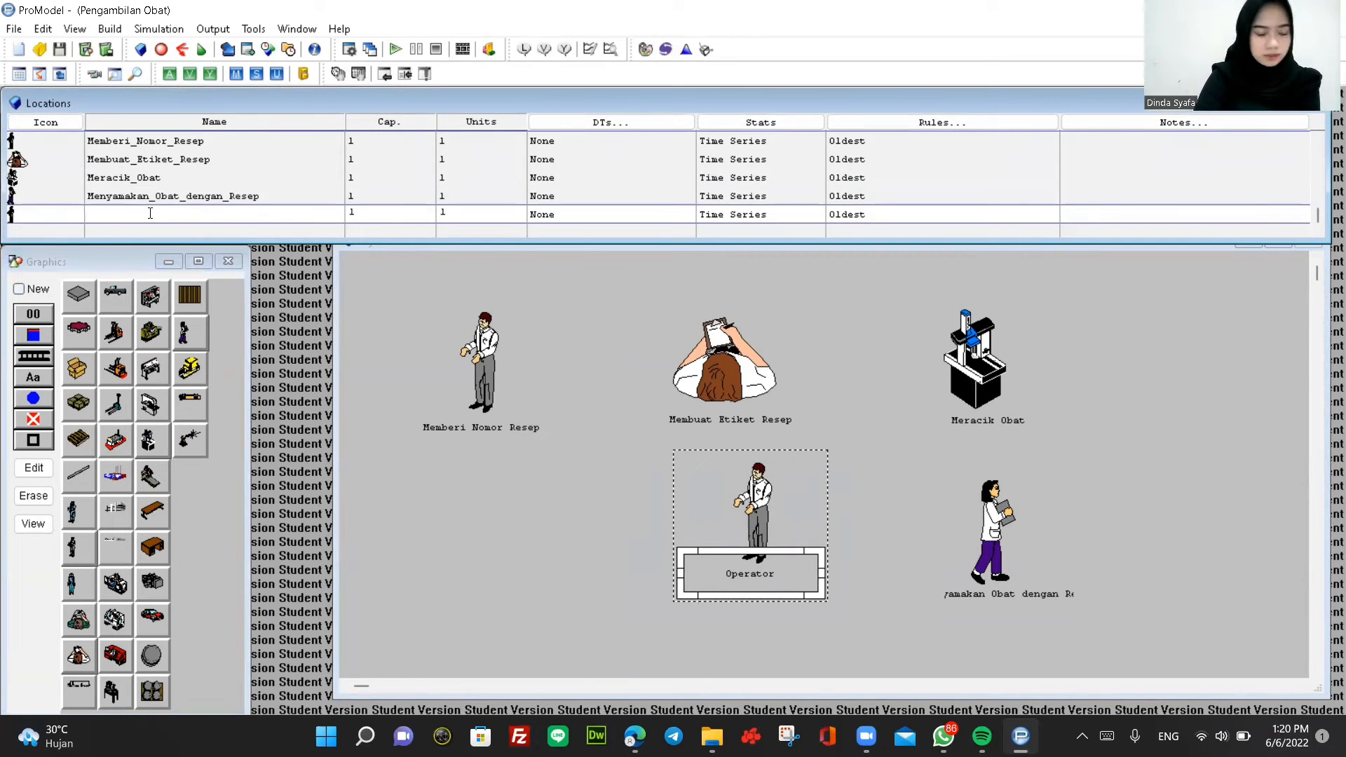
type("M")
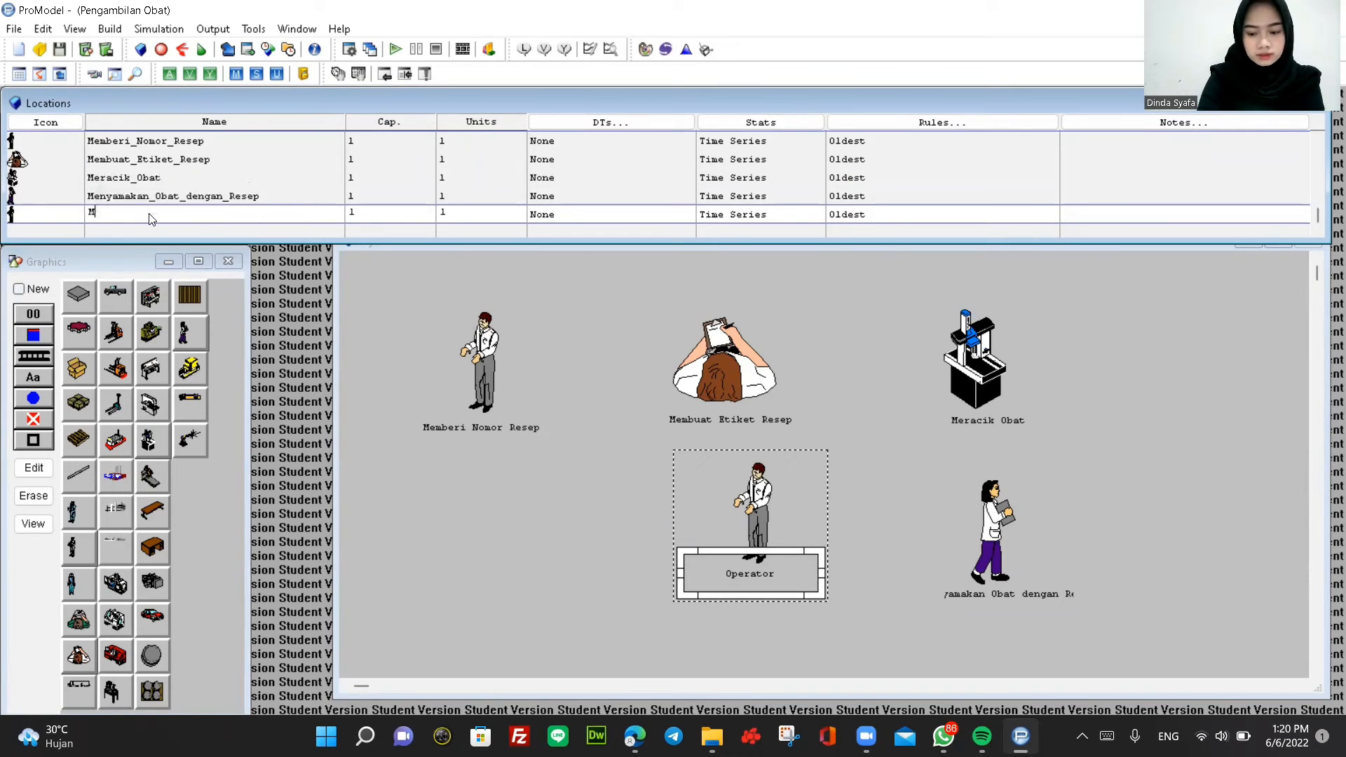
type("emberika")
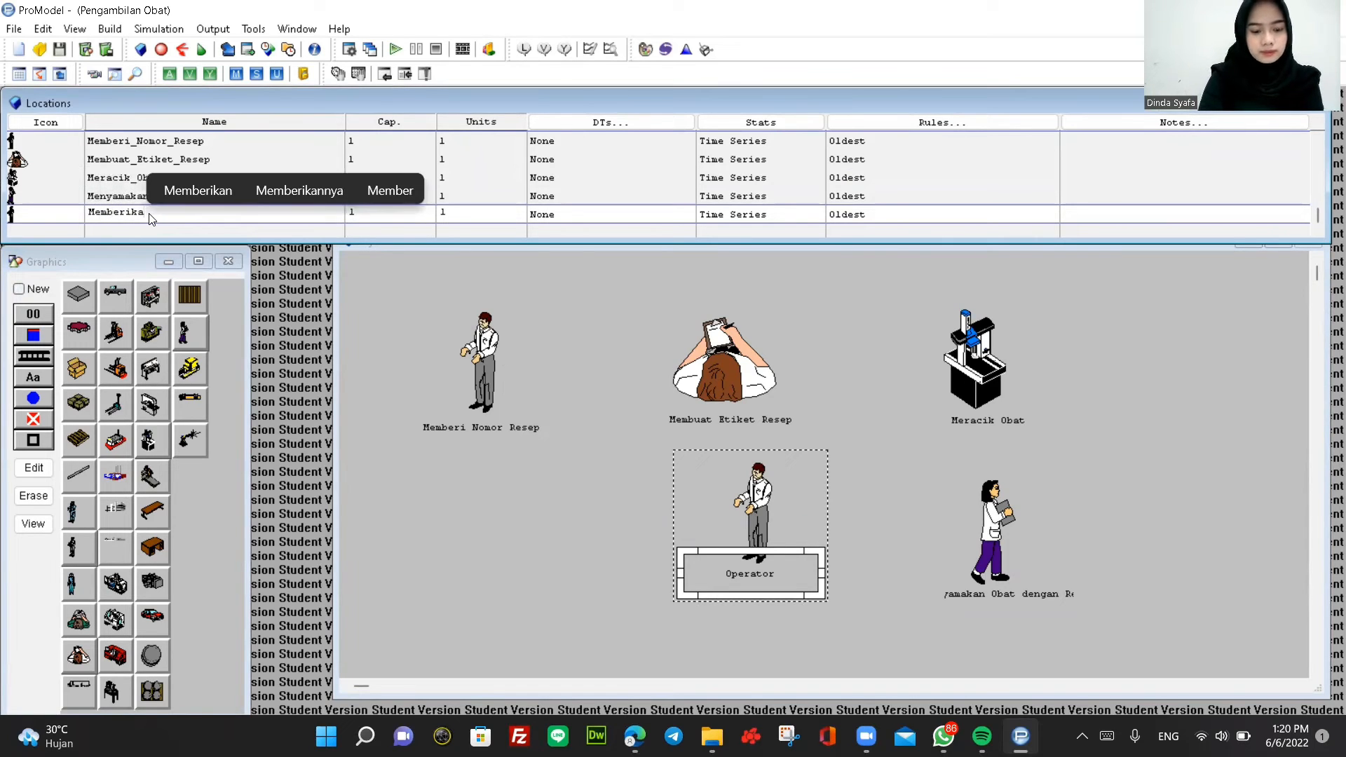
type("n_Obat")
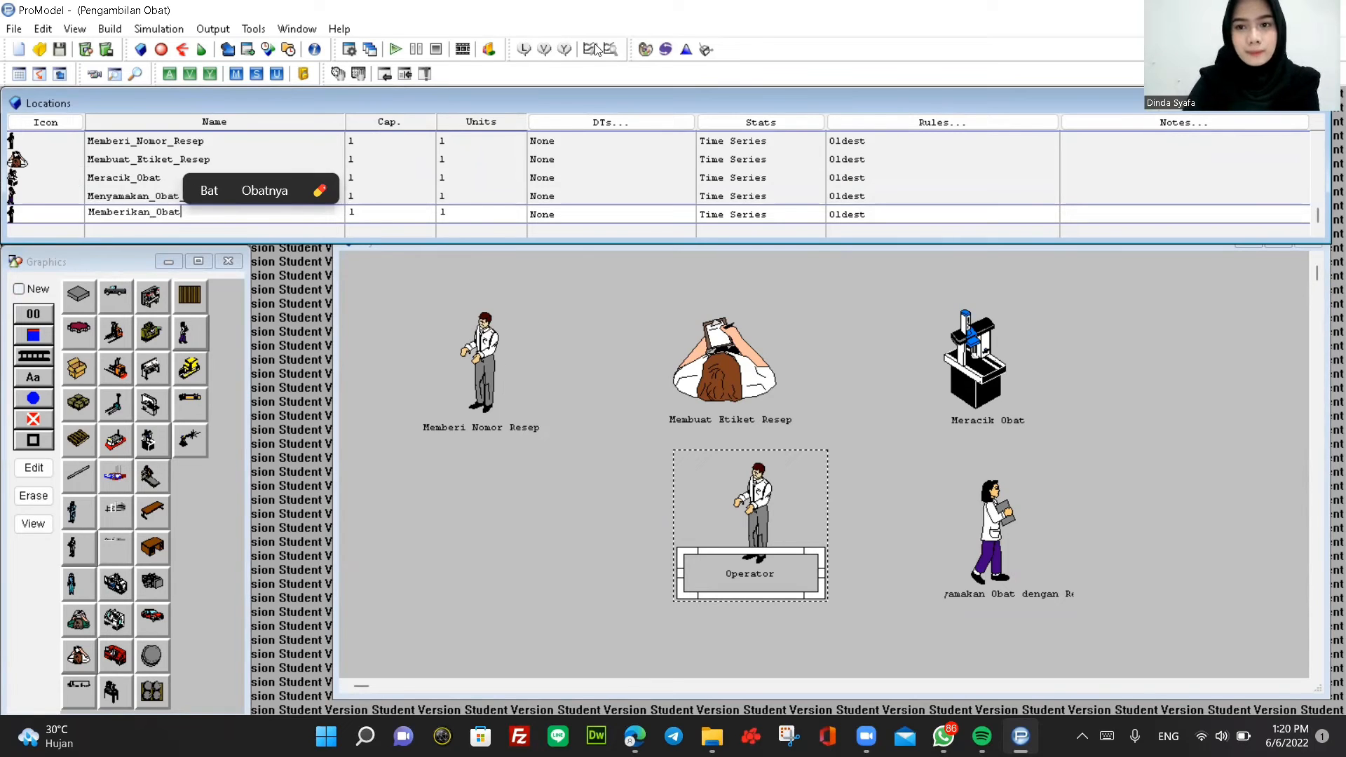
key("Return")
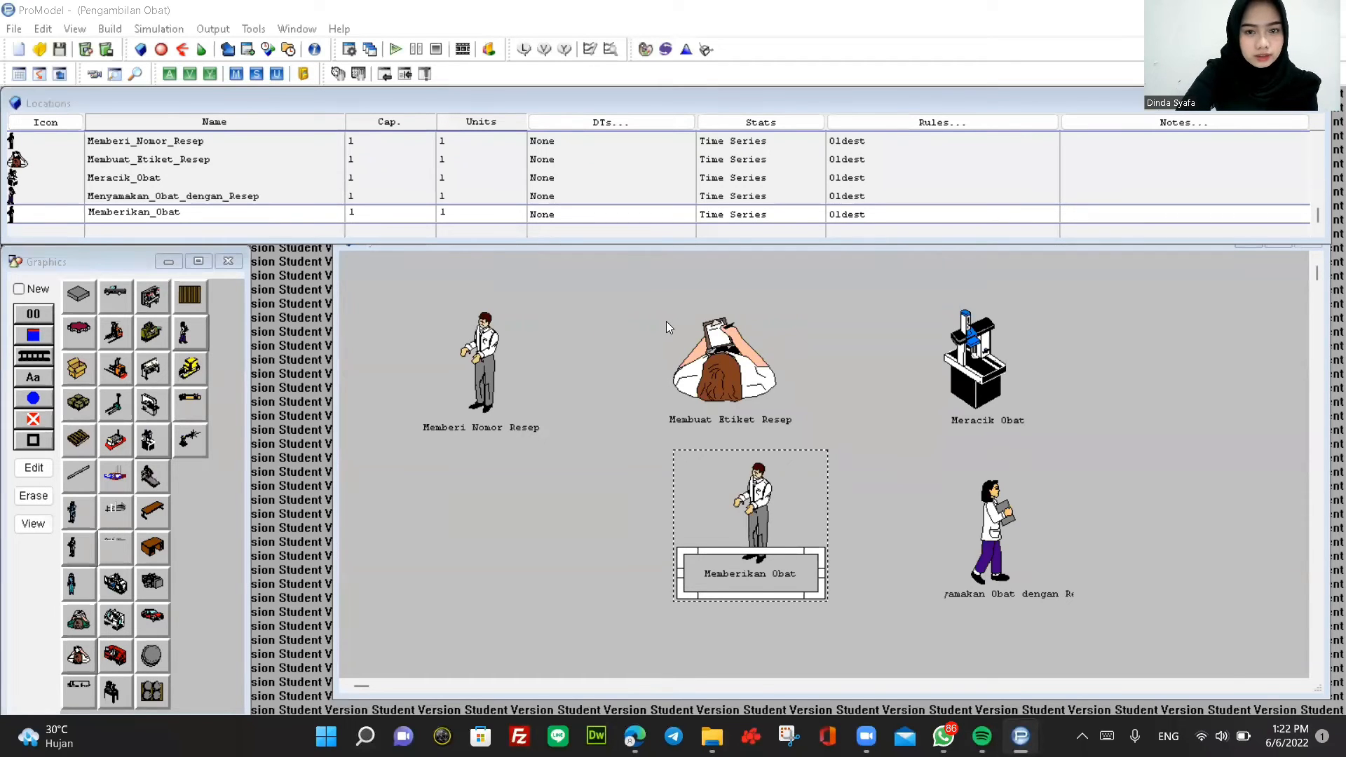
Open the entity definitions and add an entity with the barrel graphic.
left_click(112, 31)
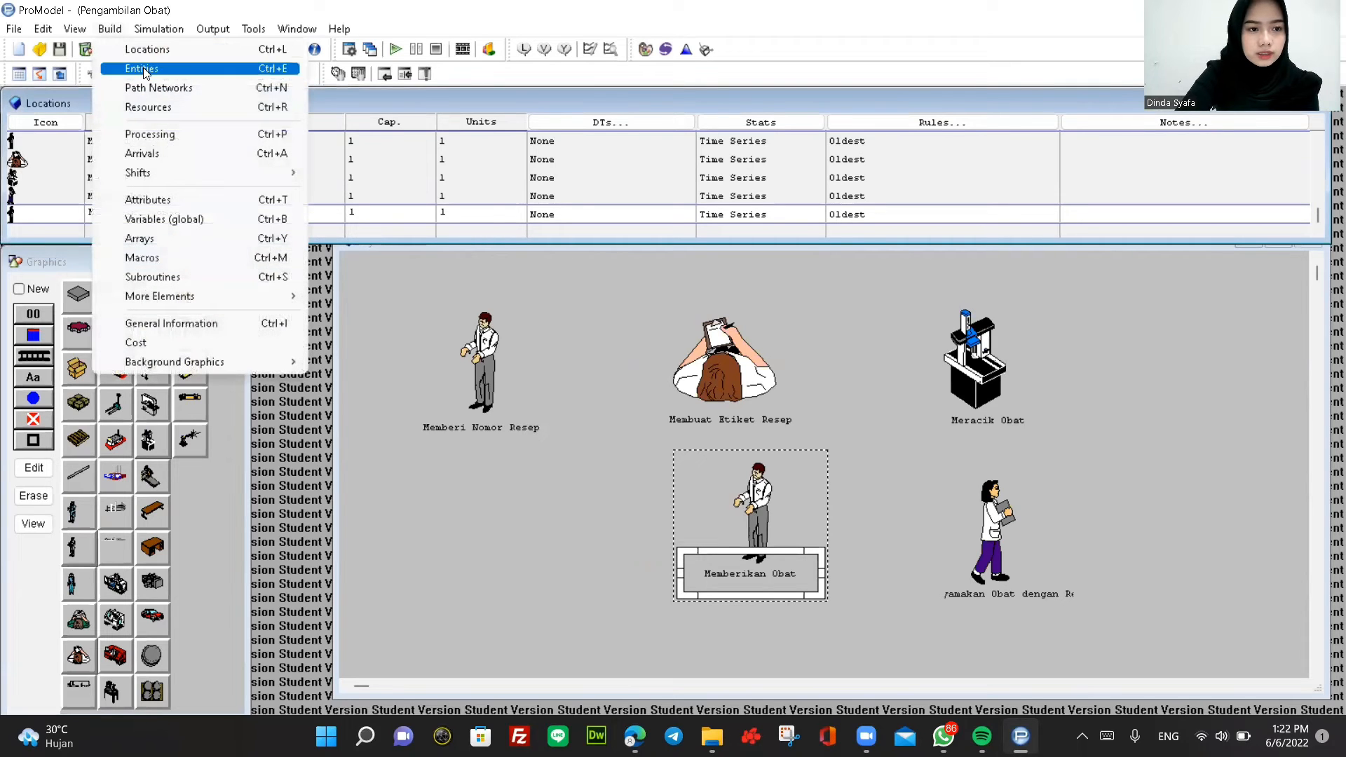
left_click(149, 68)
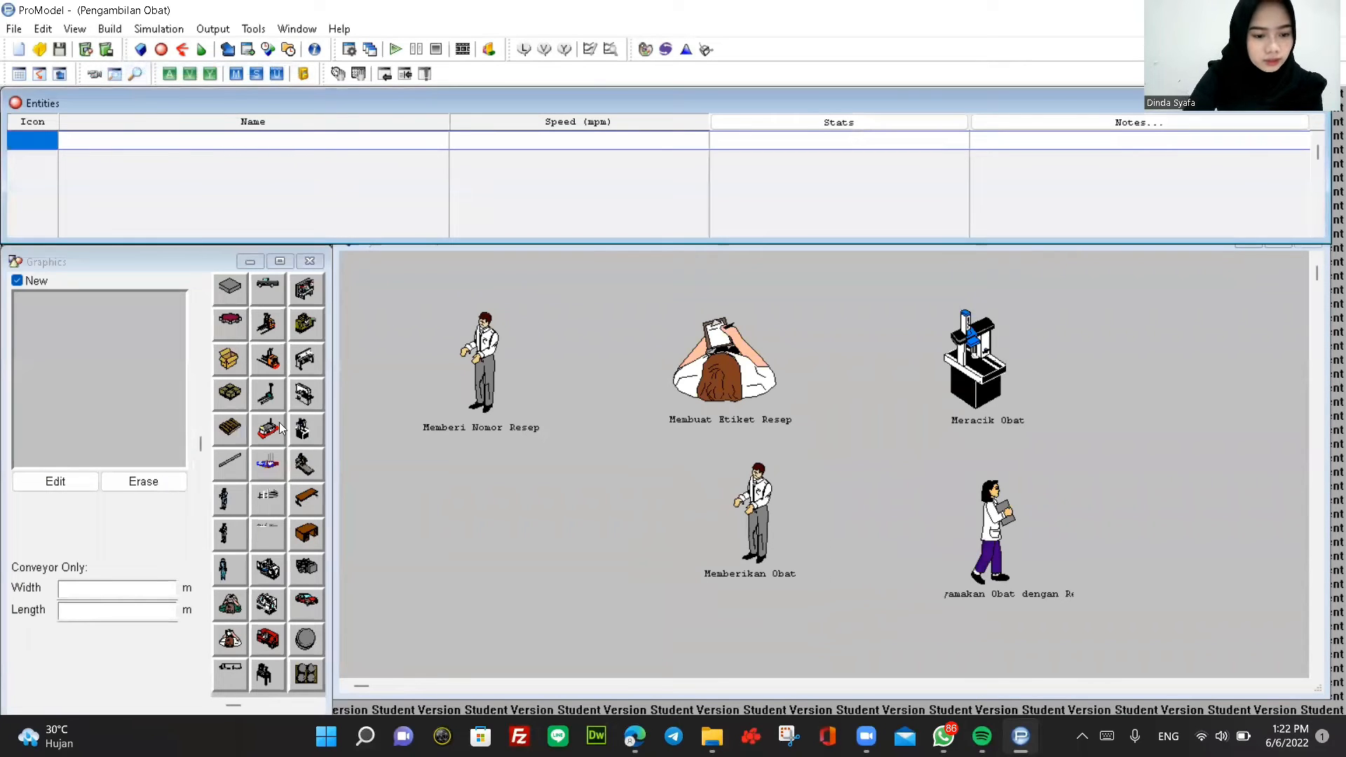
left_click(307, 638)
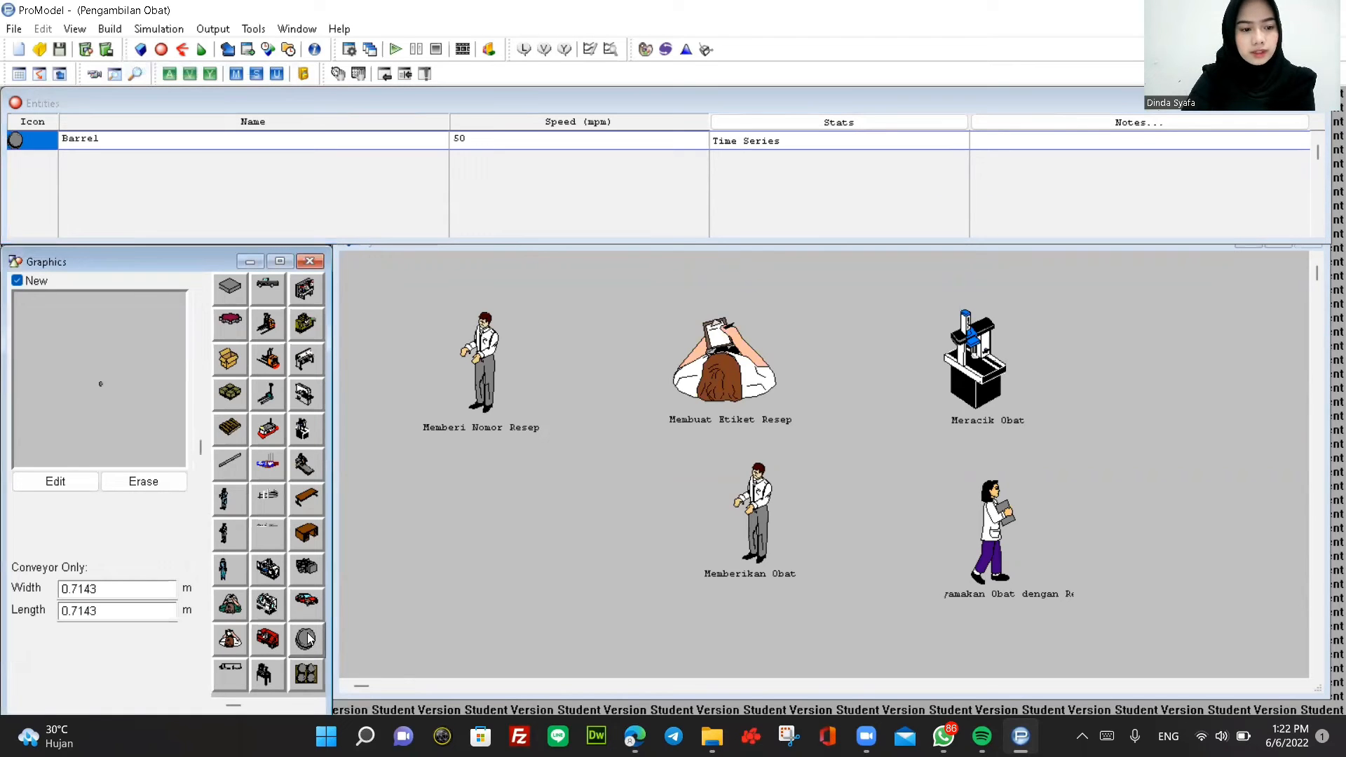
Rename the barrel entity to Obat.
left_click(132, 143)
key("BackSpace")
key("BackSpace")
key("BackSpace")
key("BackSpace")
key("BackSpace")
key("BackSpace")
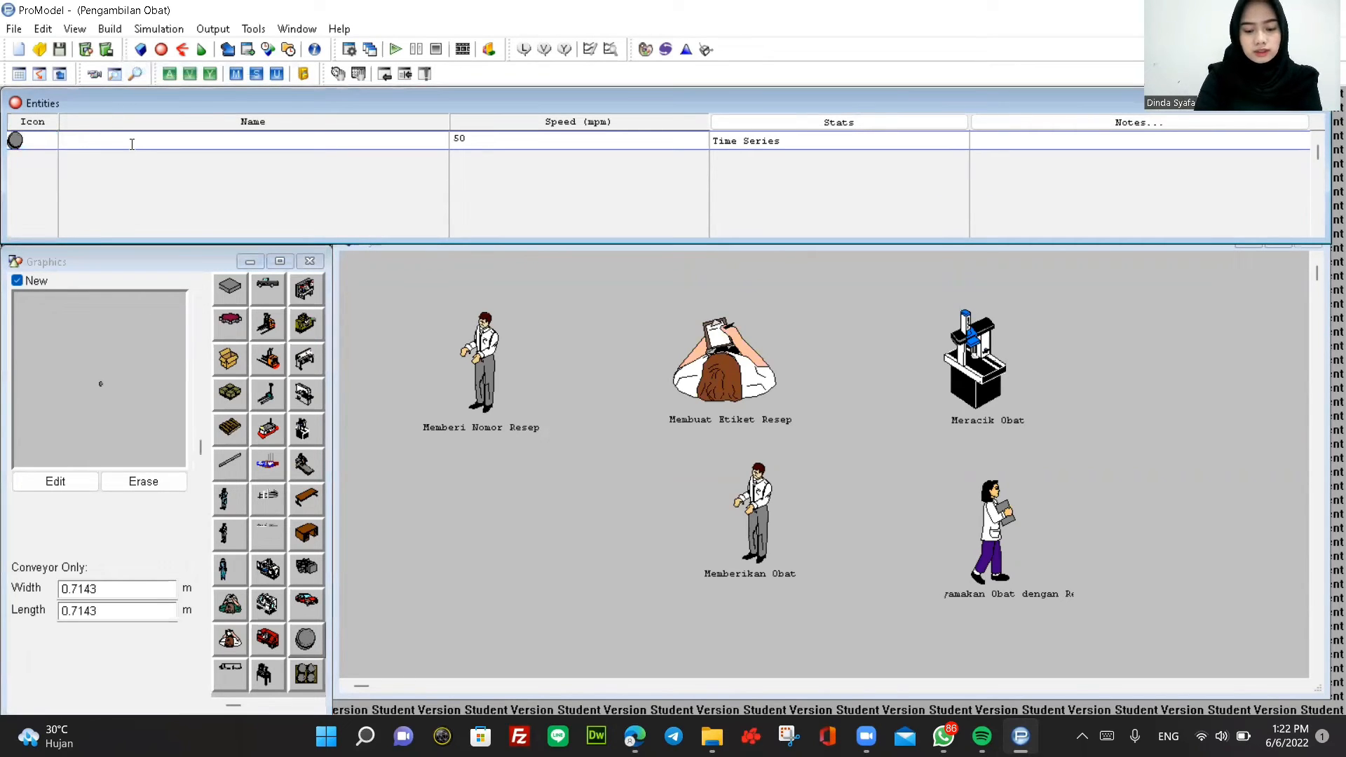
type("Obat")
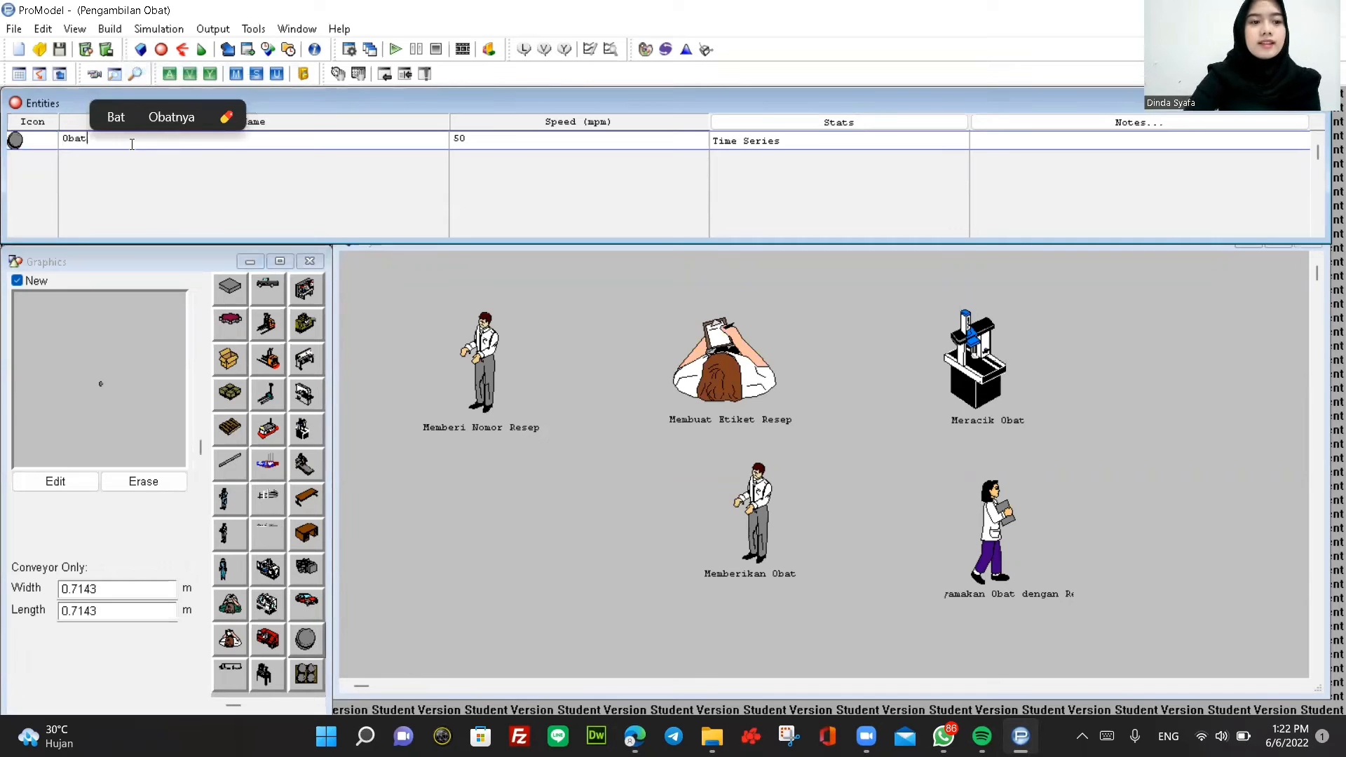
Open the arrivals definitions and add an arrival of Obat at the Memberi_Nomor_Resep location.
left_click(111, 30)
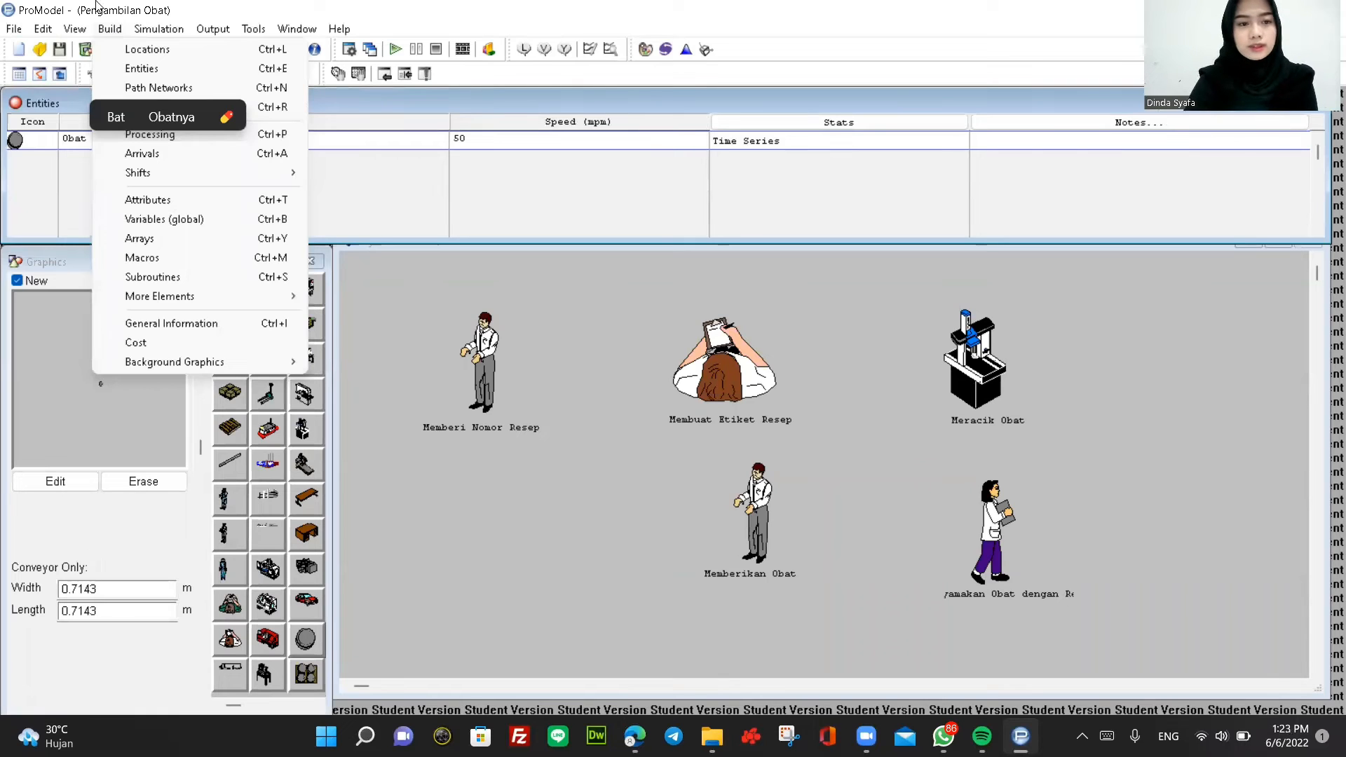
left_click(146, 154)
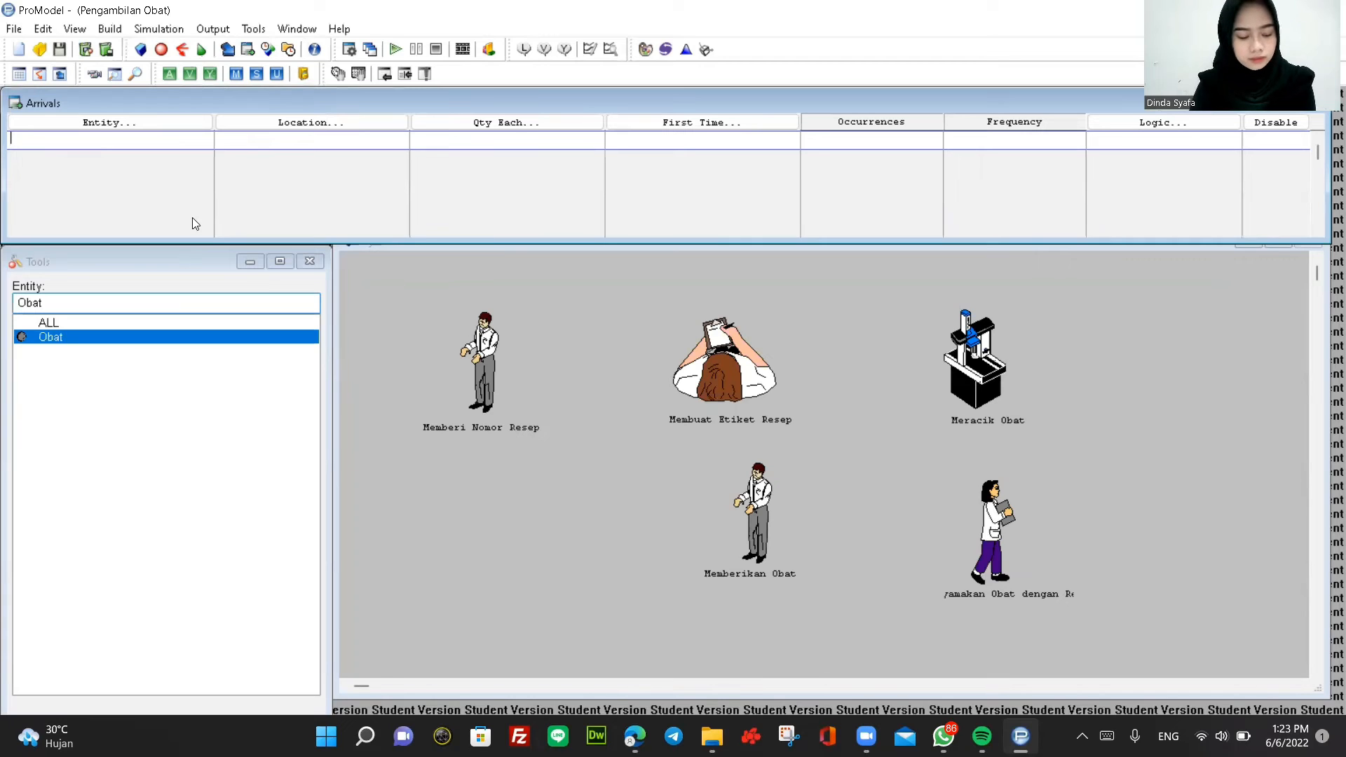
left_click(171, 124)
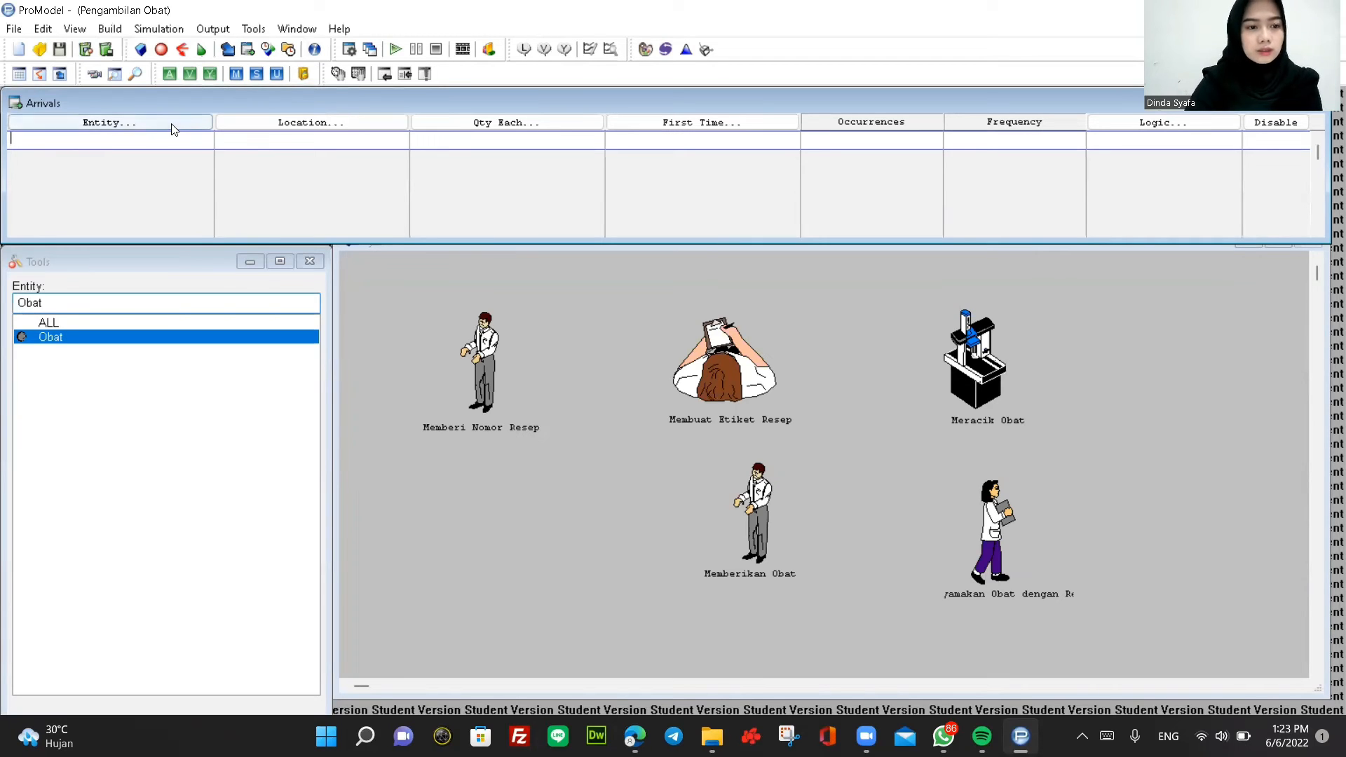
left_click(67, 321)
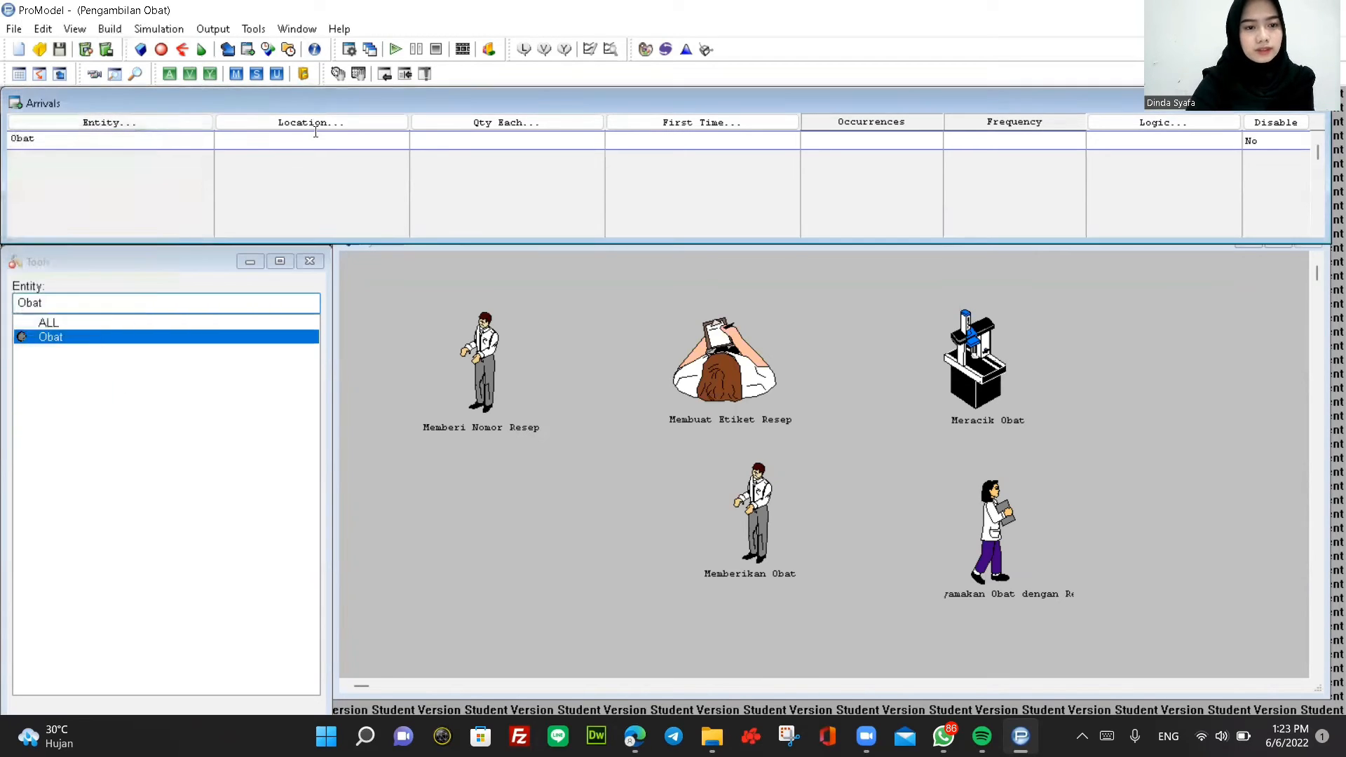
left_click(281, 123)
left_click(274, 321)
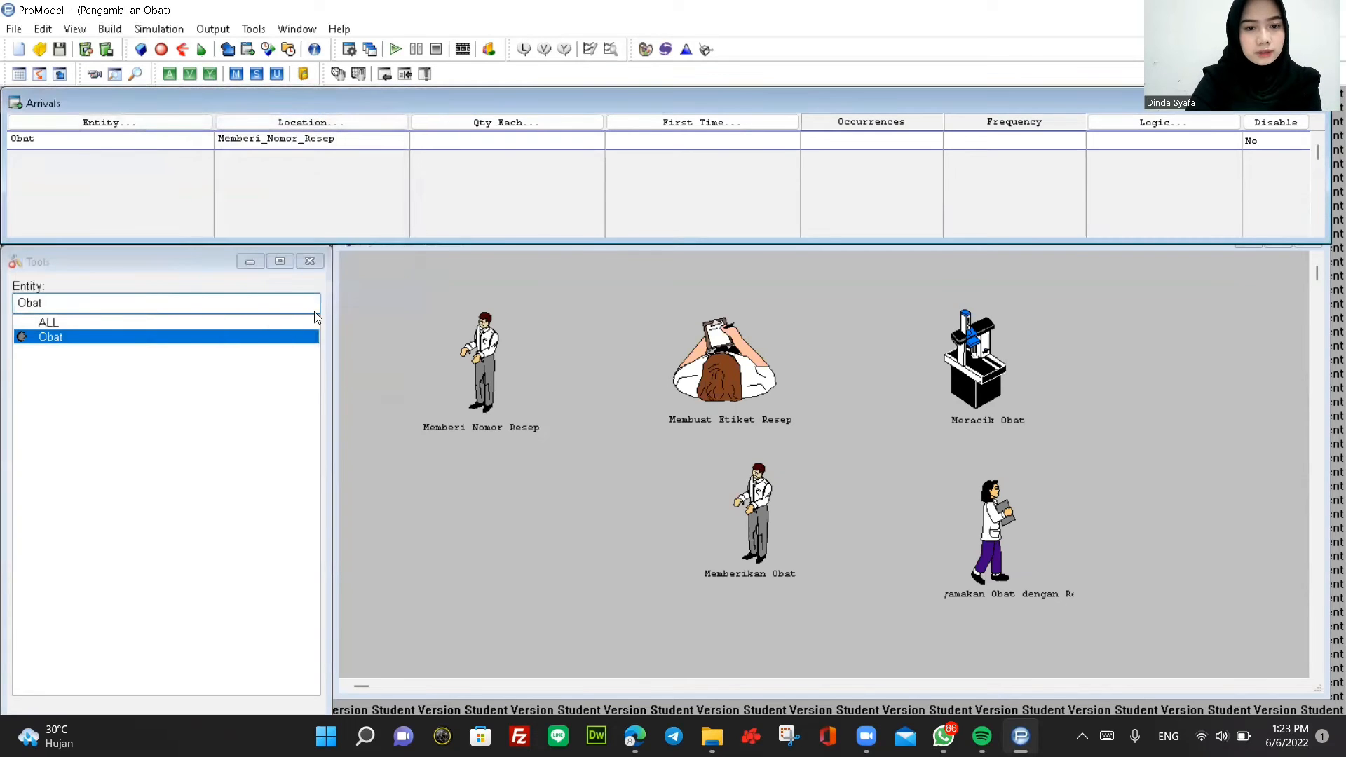
Set the Memberi_Nomor_Resep arrival to a quantity of 1 each with INF occurrences.
left_click(511, 144)
type("1")
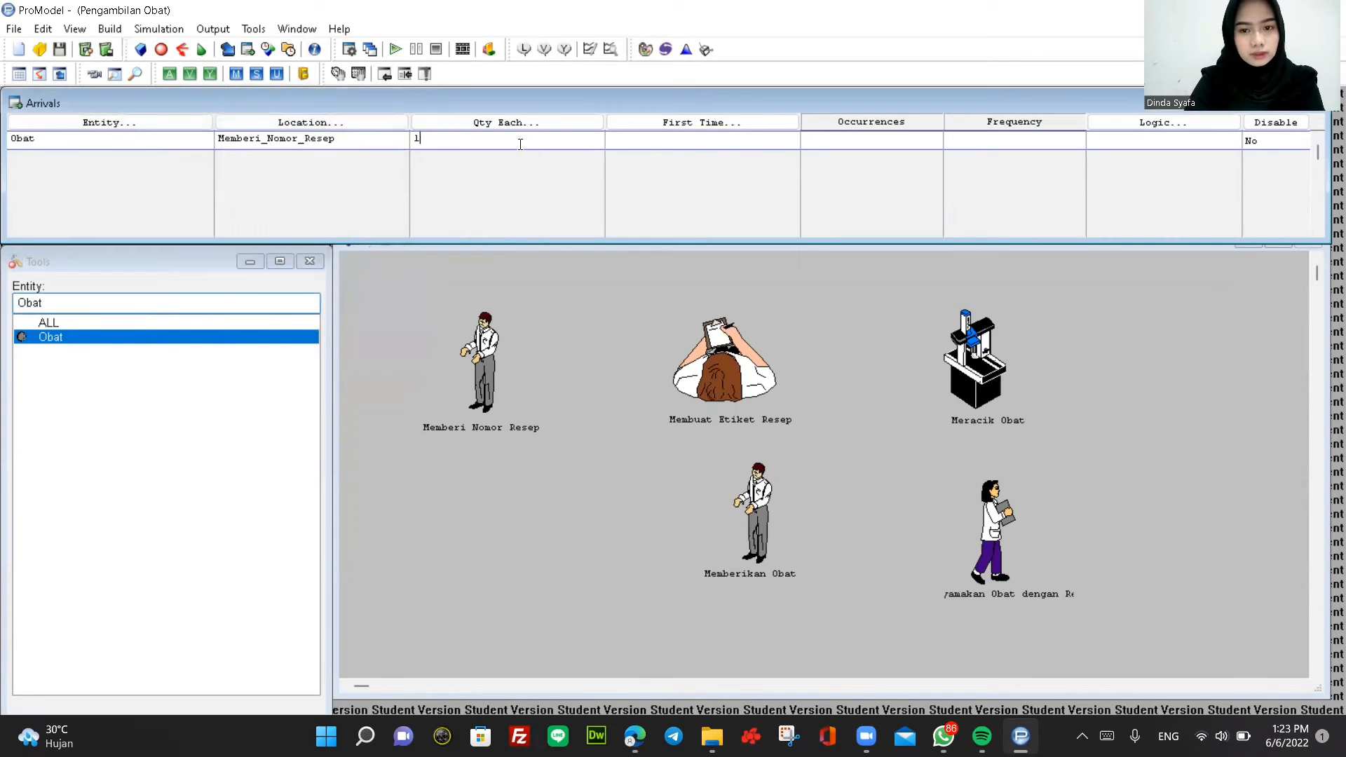
left_click(841, 139)
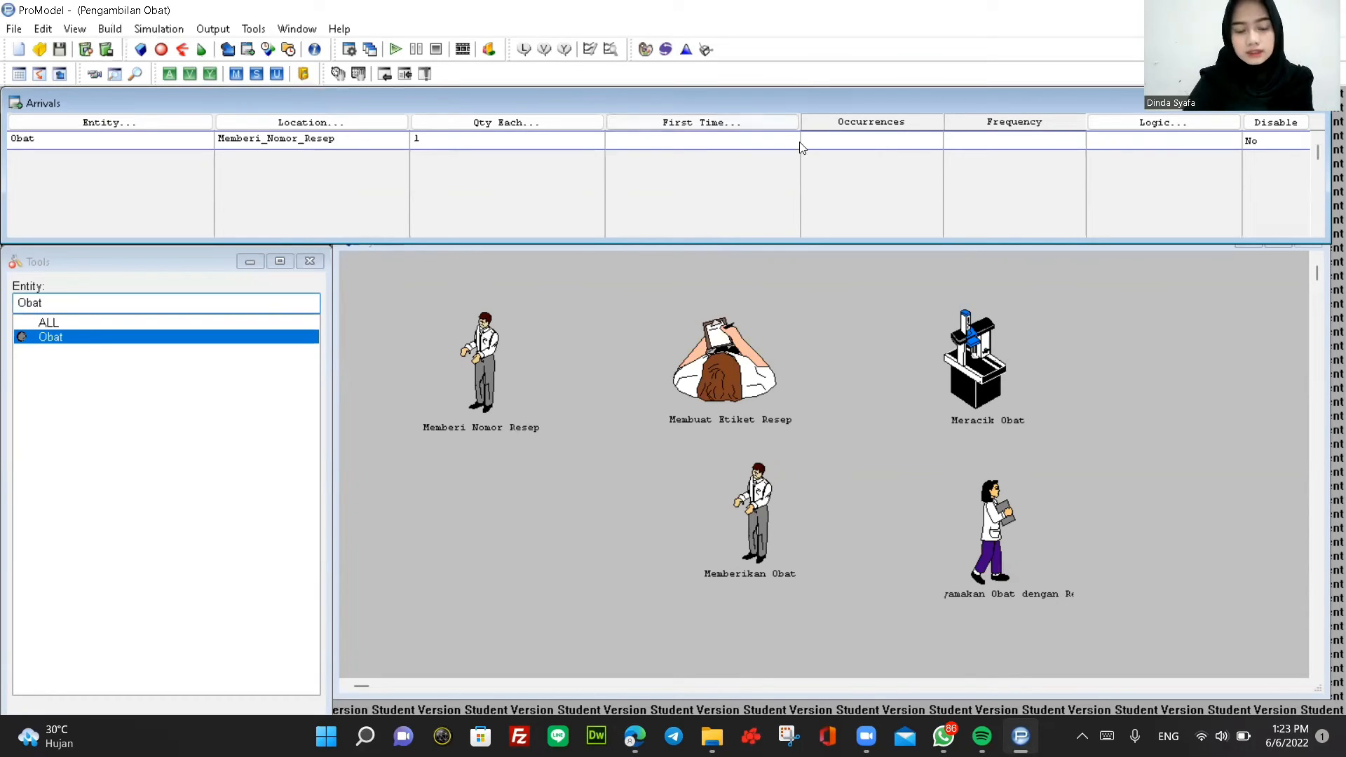
type("INF")
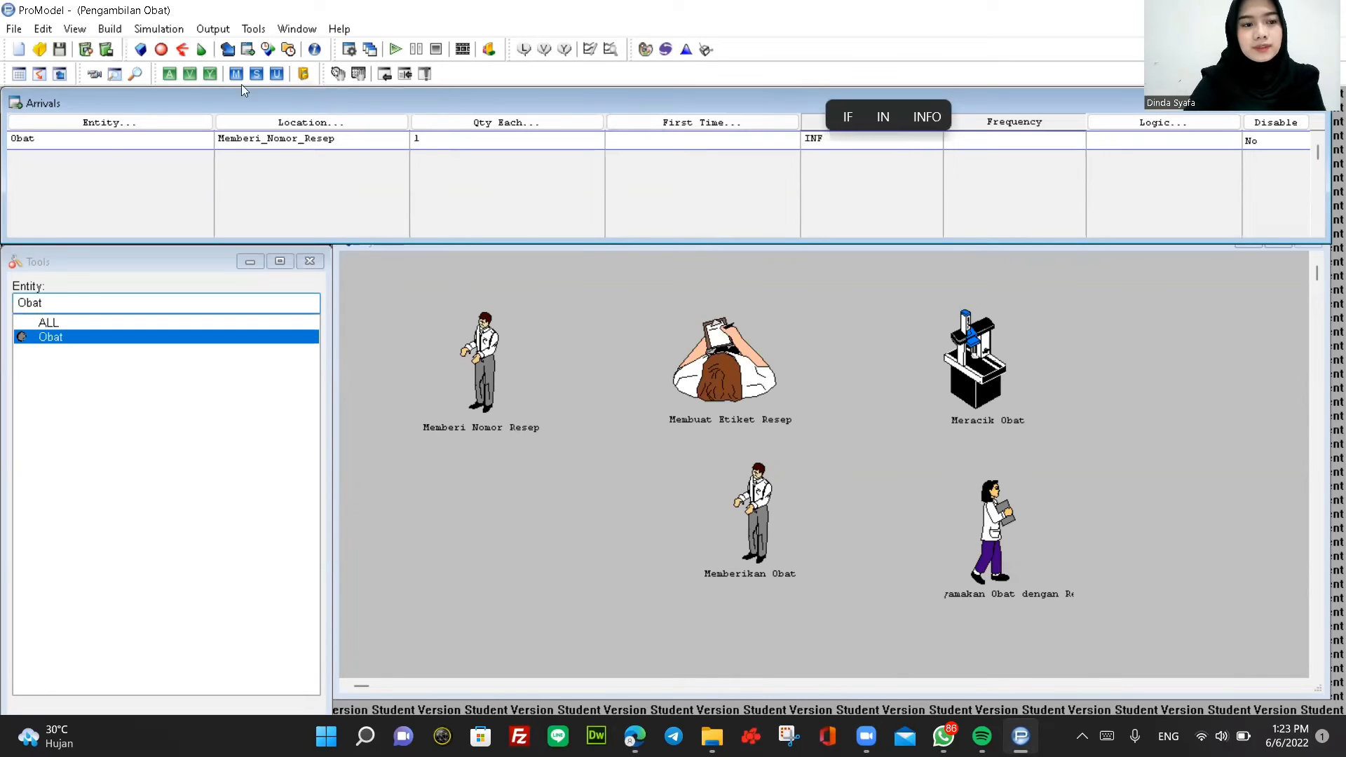
key("Return")
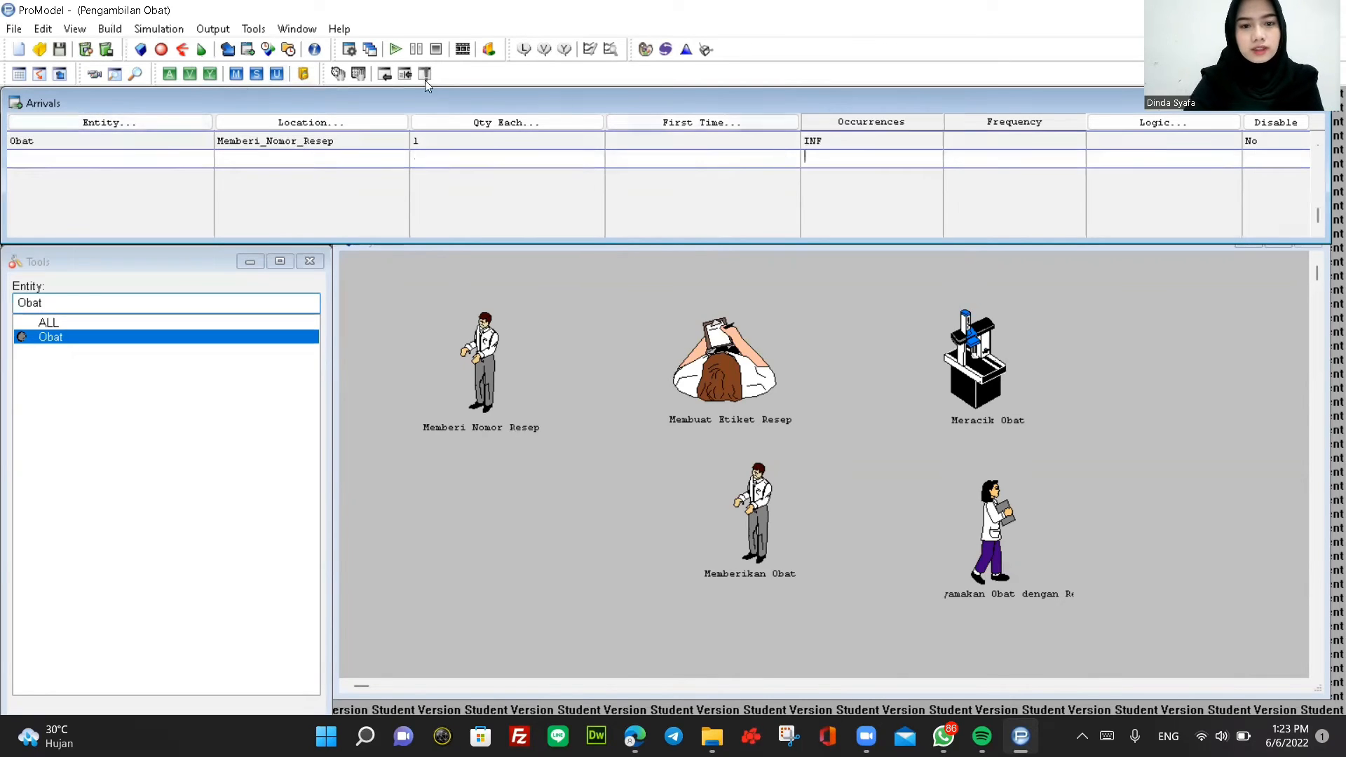
Add a second Obat arrival at Membuat_Etiket_Resep with quantity 1 and INF occurrences.
left_click(128, 123)
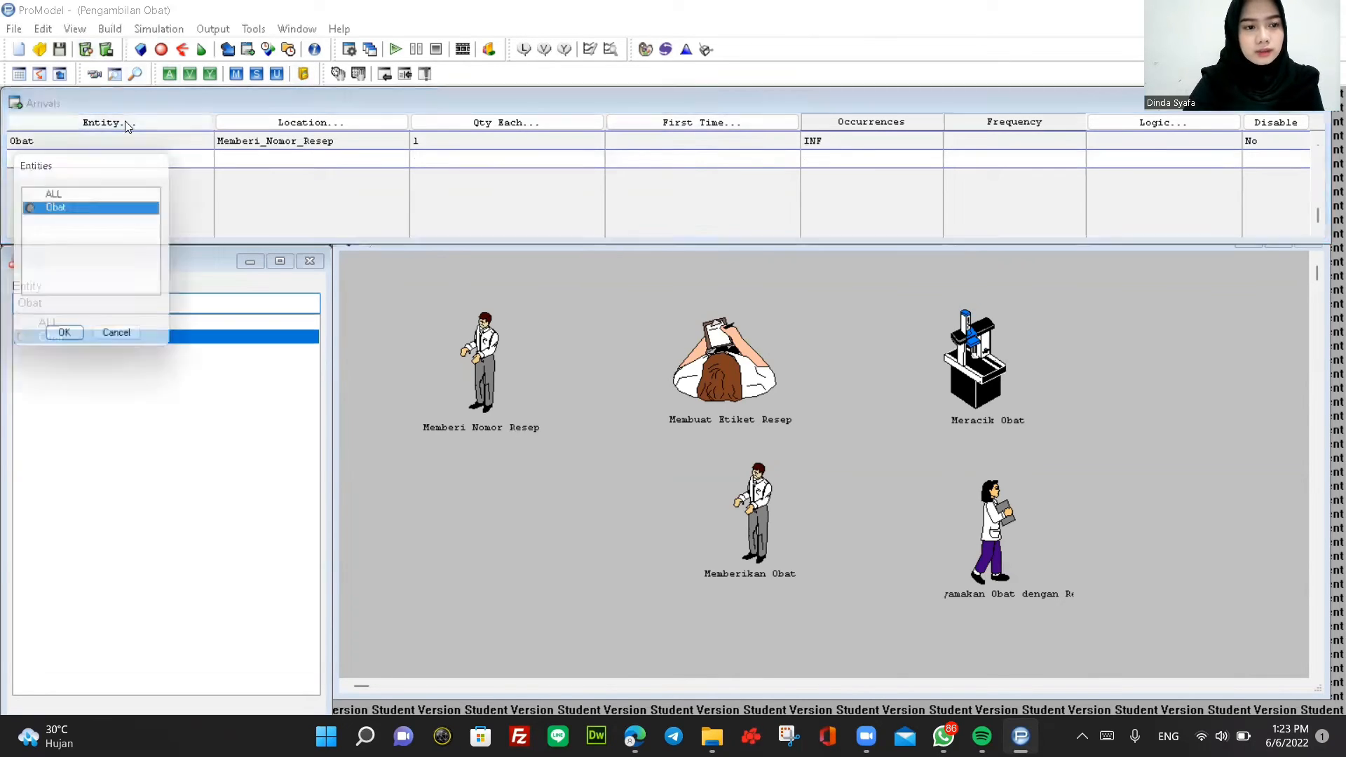
left_click(73, 339)
left_click(298, 123)
left_click(295, 206)
left_click(274, 340)
left_click(492, 159)
type("1")
left_click(824, 159)
type("IN")
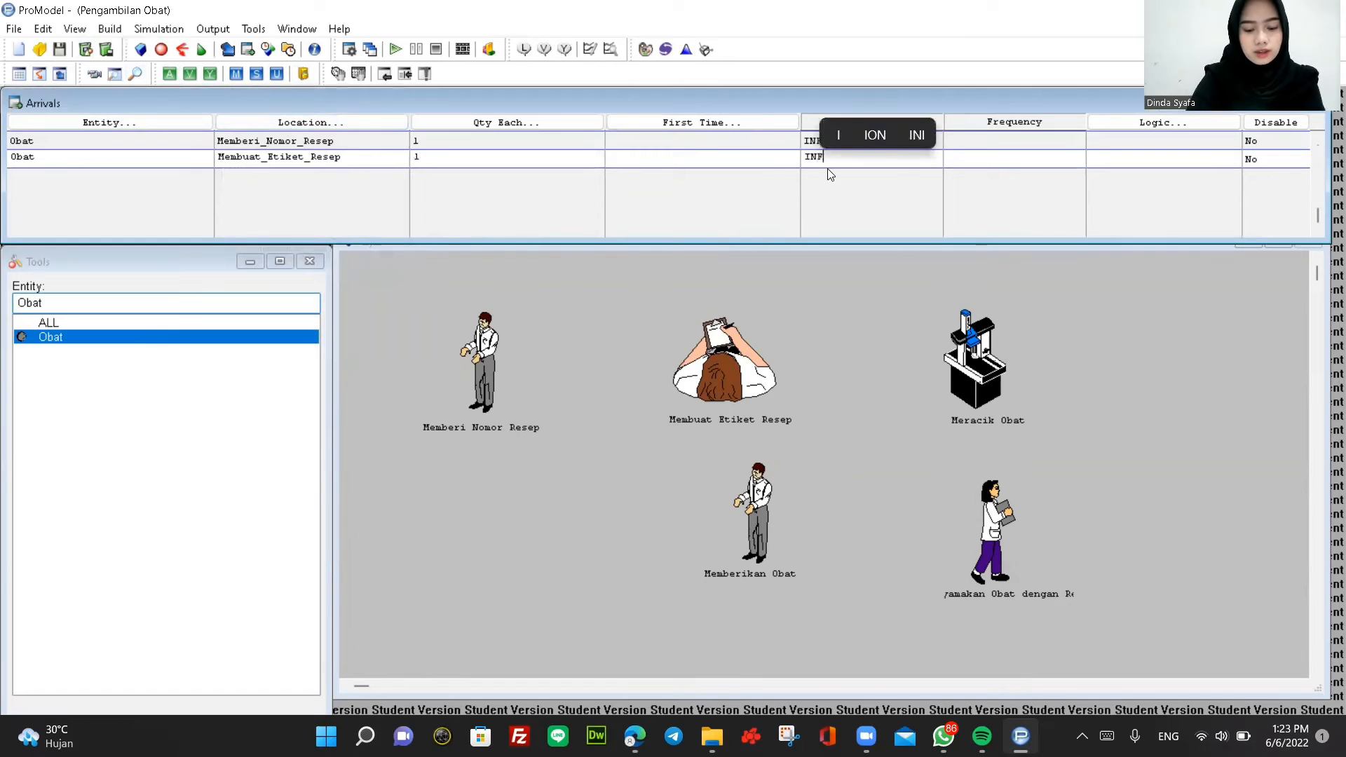
type("F")
key("Return")
Add a third Obat arrival at Meracik_Obat with quantity 1 and INF occurrences.
left_click(135, 124)
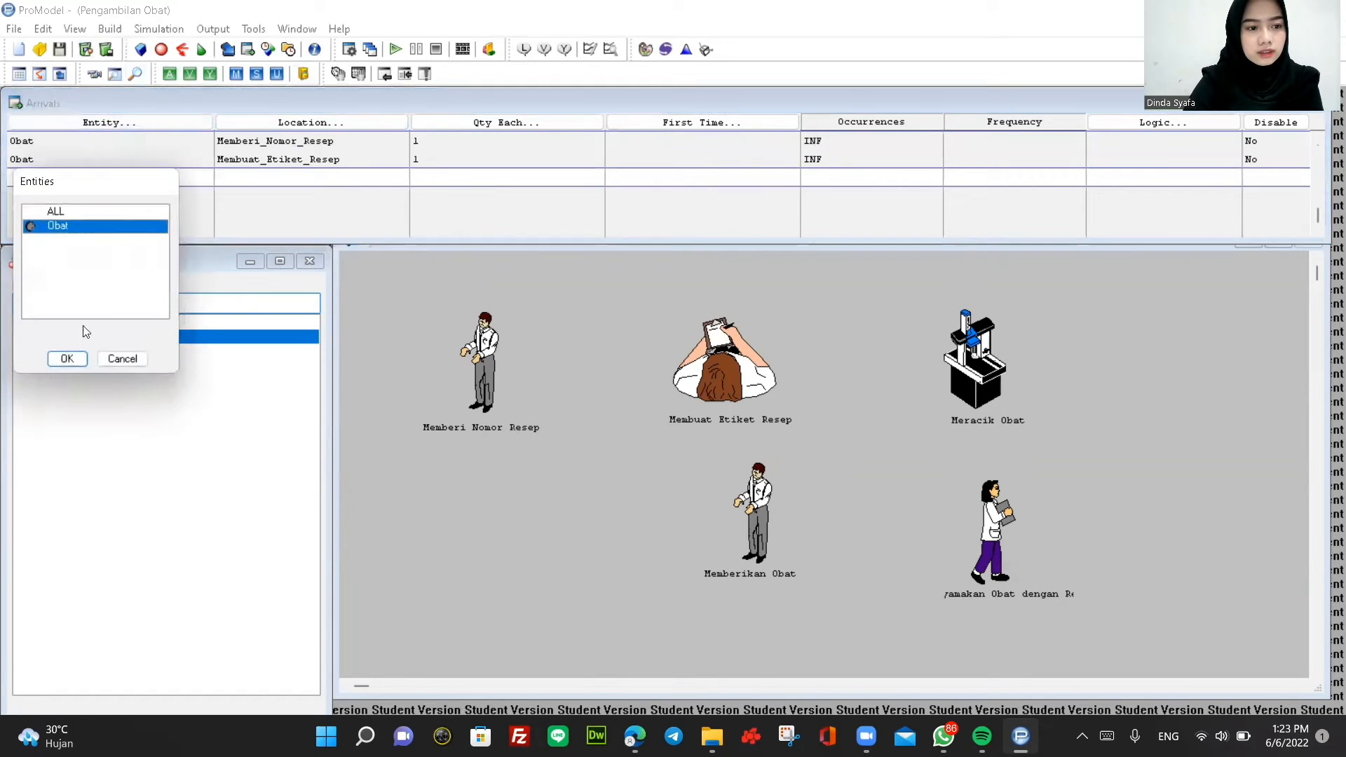
left_click(66, 357)
left_click(265, 123)
left_click(286, 237)
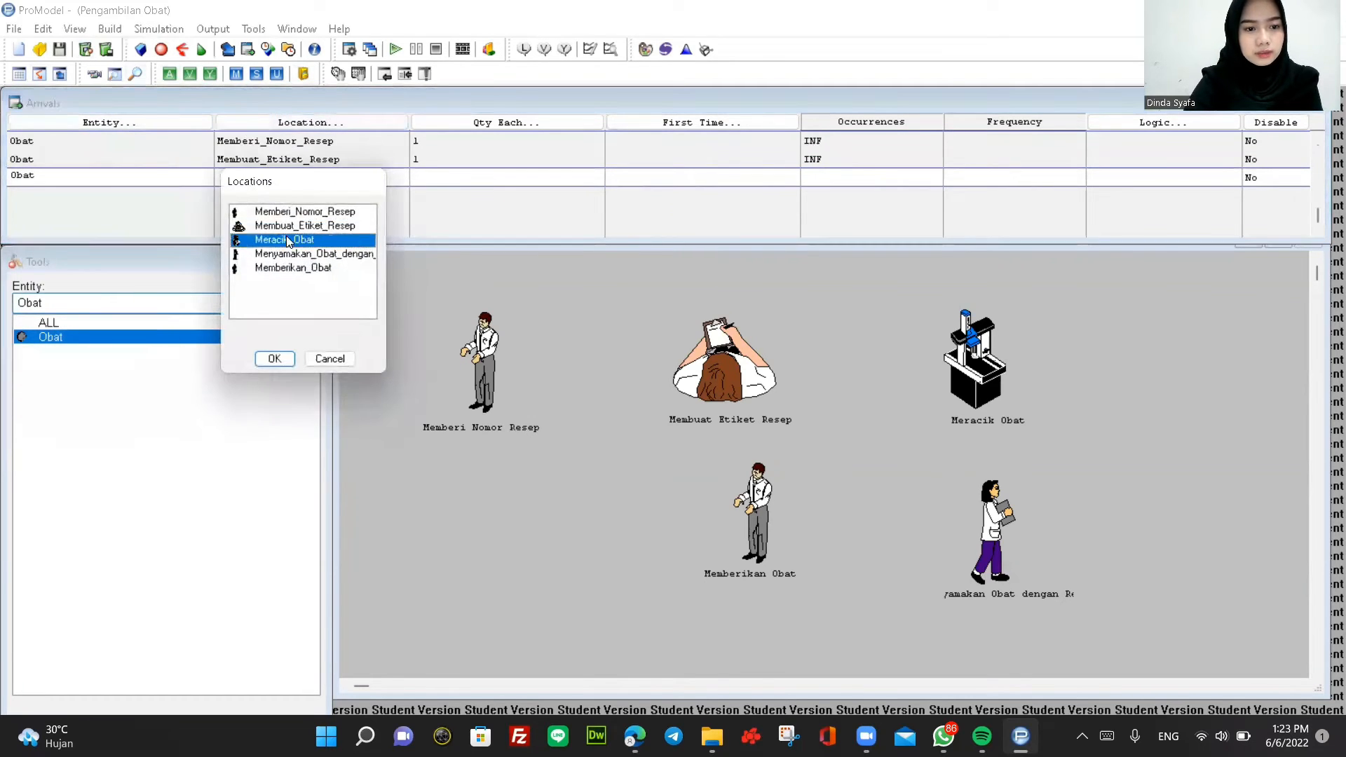
left_click(271, 359)
left_click(468, 180)
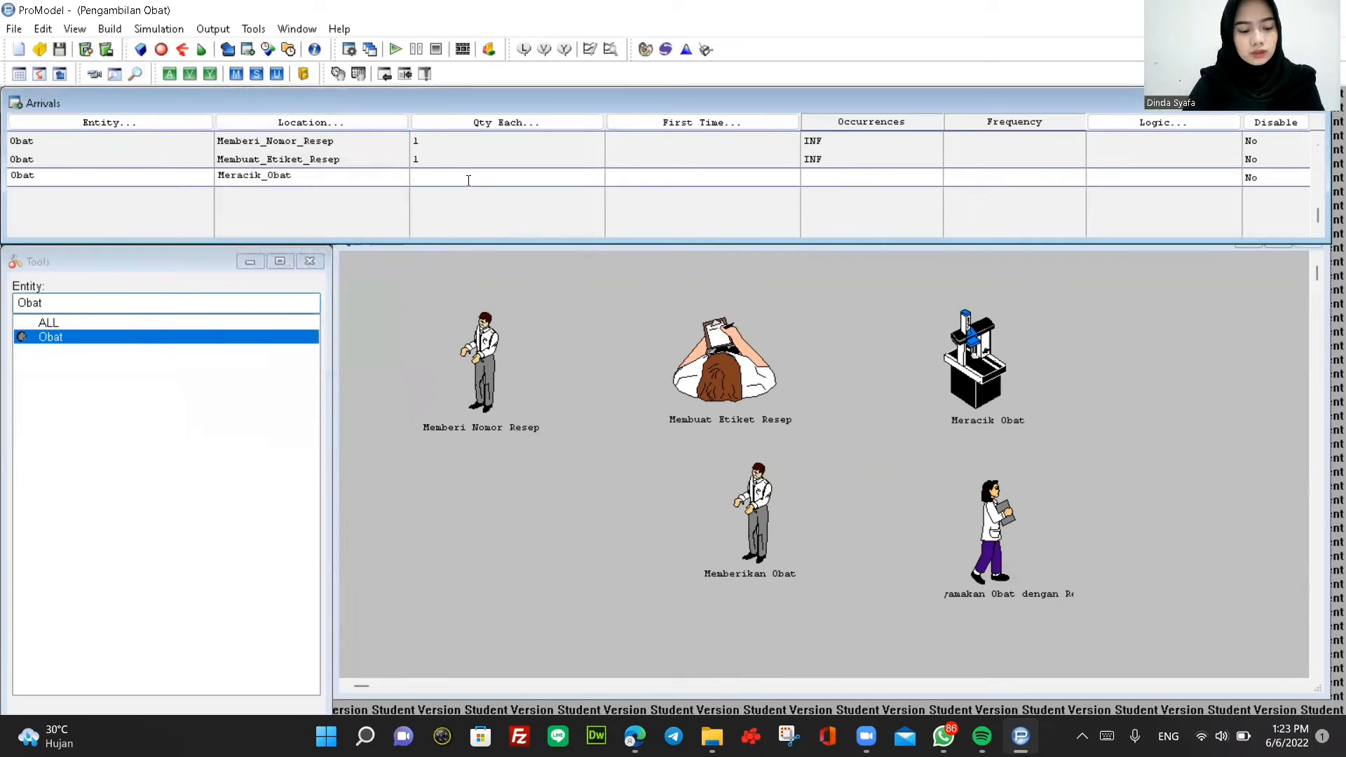
type("1")
left_click(862, 174)
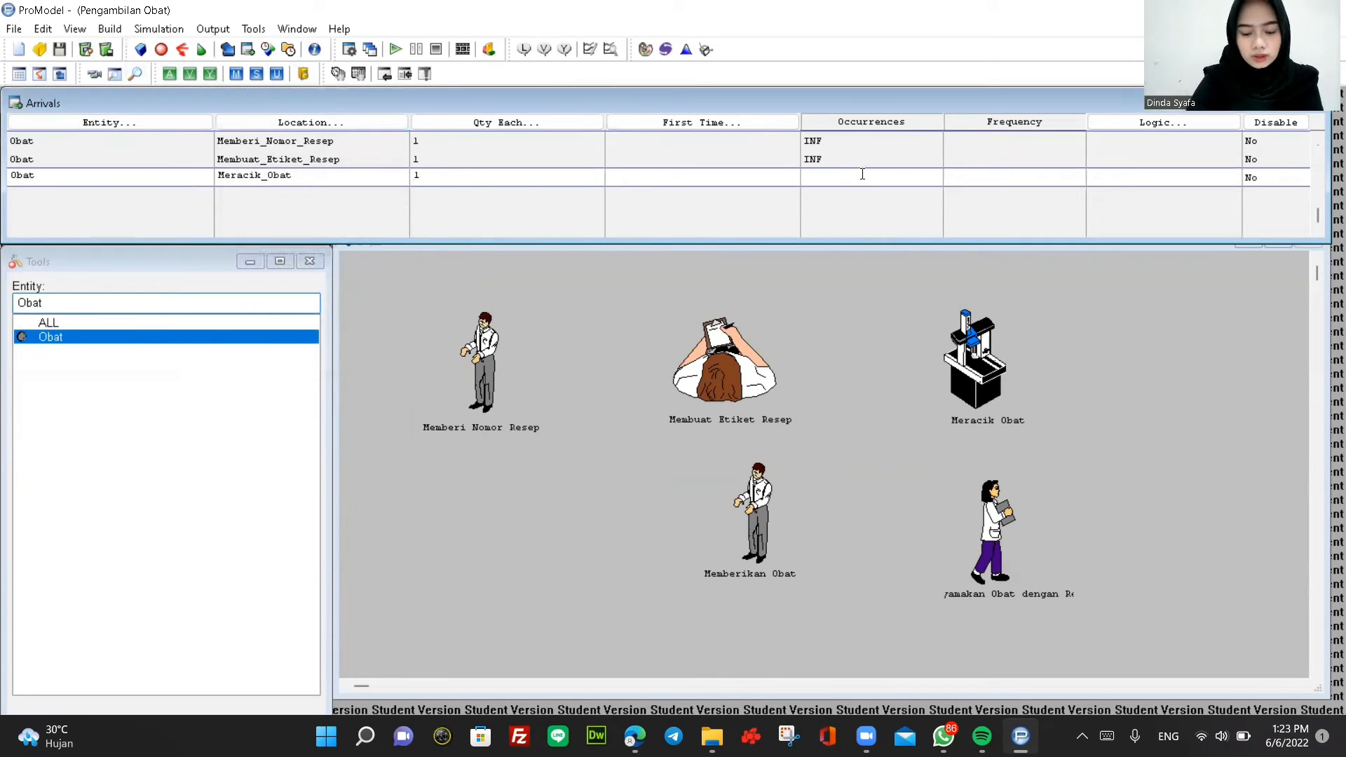
type("INF")
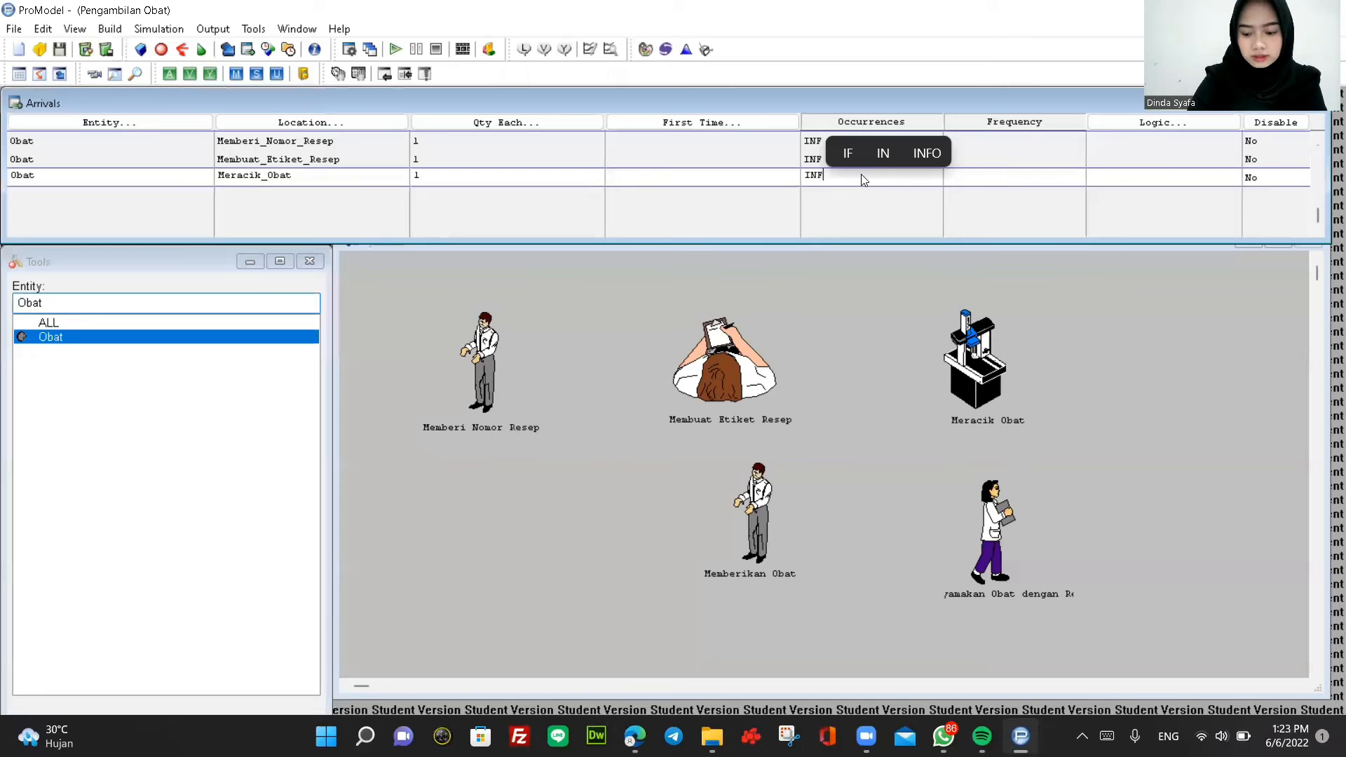
key("Return")
Add a fourth Obat arrival at Menyamakan_Obat_dengan_Resep with quantity 1 and INF occurrences.
left_click(143, 122)
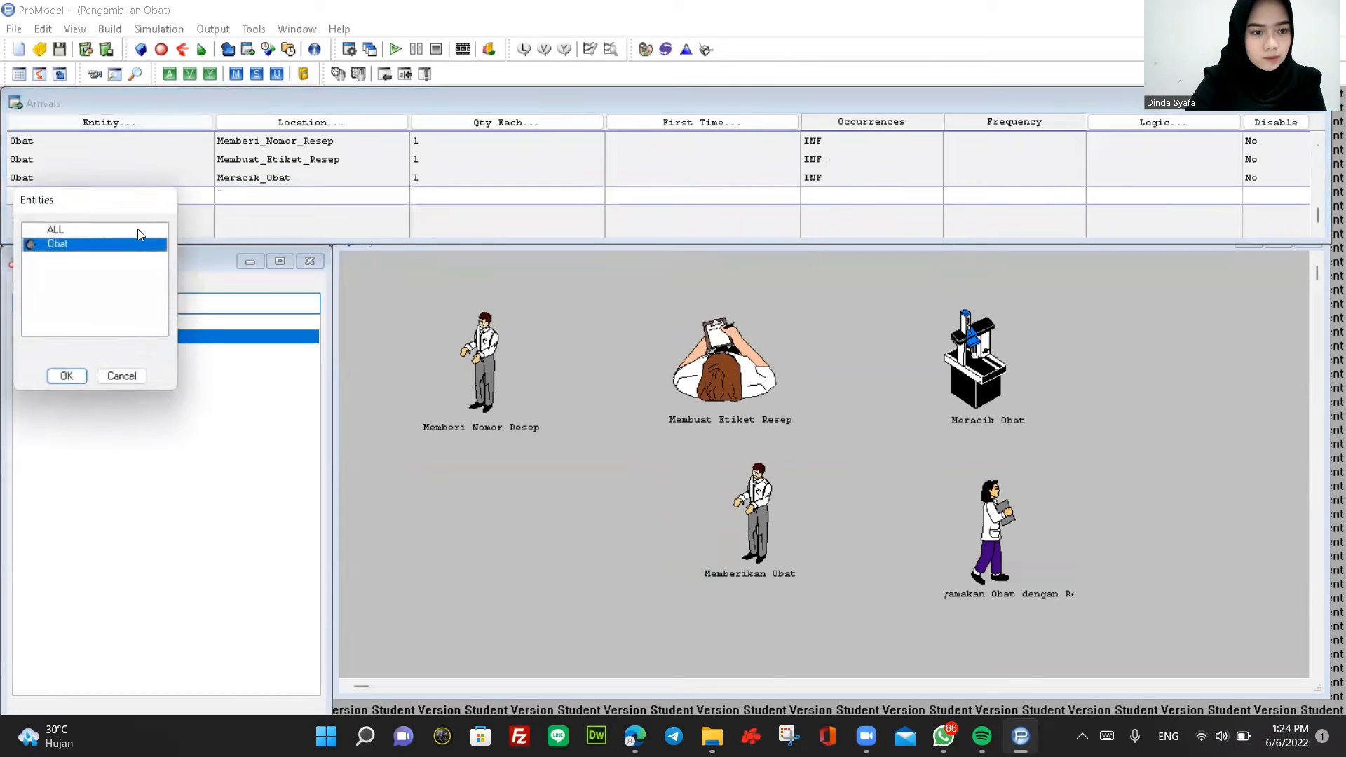
left_click(66, 376)
left_click(303, 124)
left_click(286, 274)
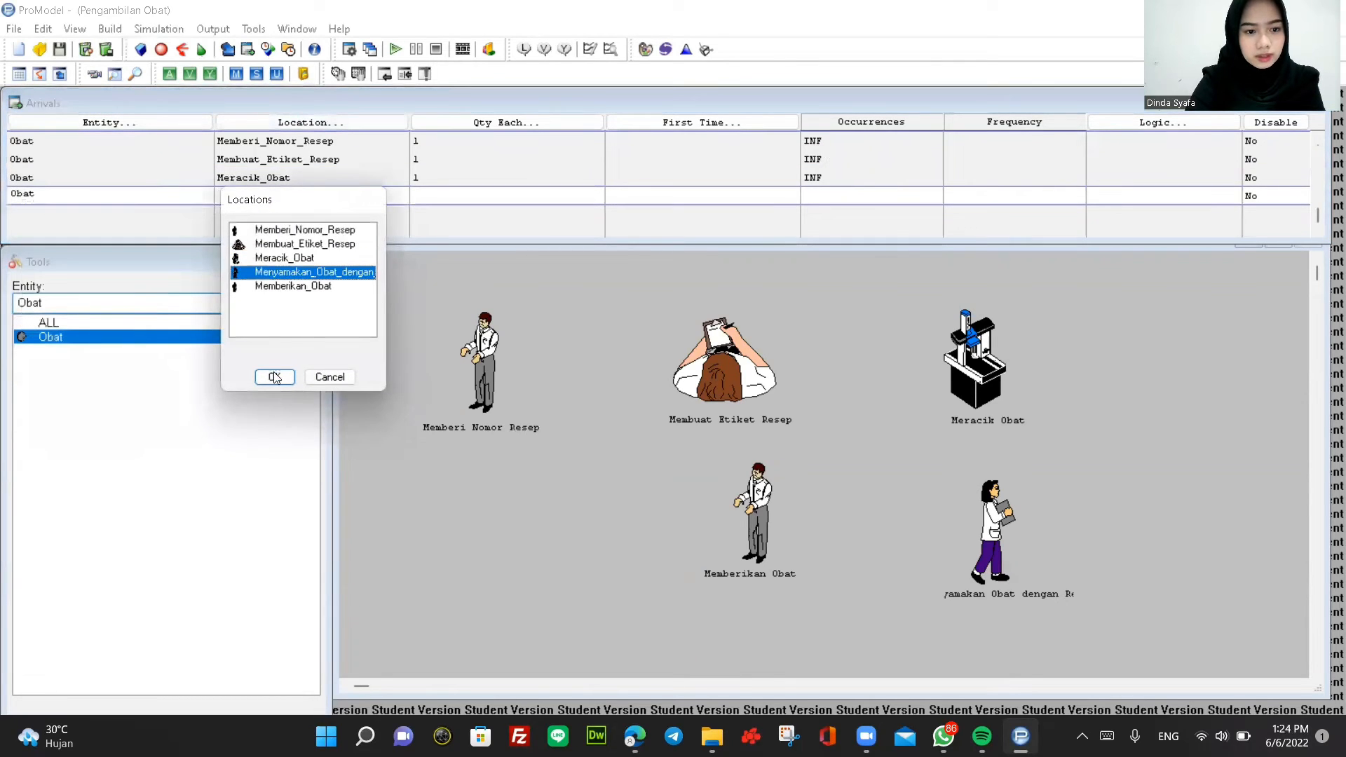
left_click(275, 378)
left_click(453, 202)
type("1")
left_click(827, 195)
type("INF")
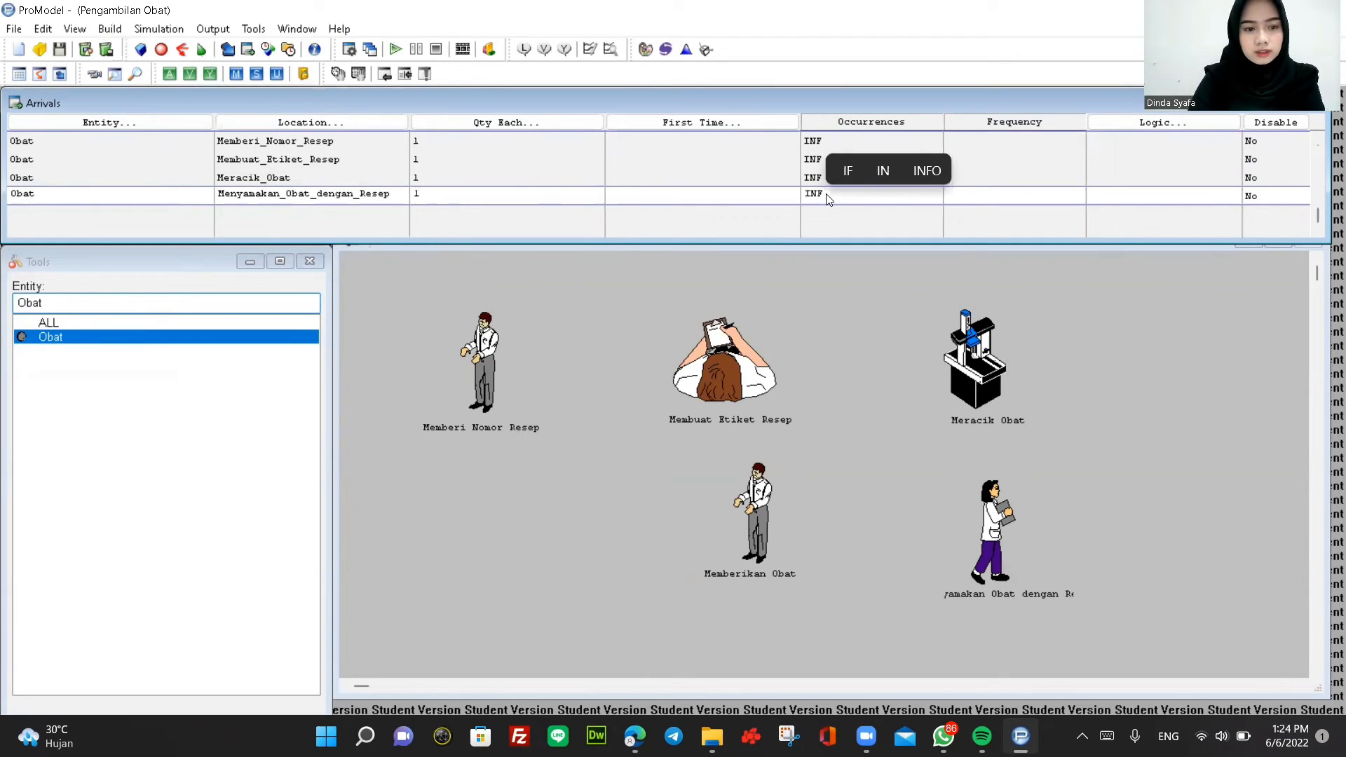
key("Return")
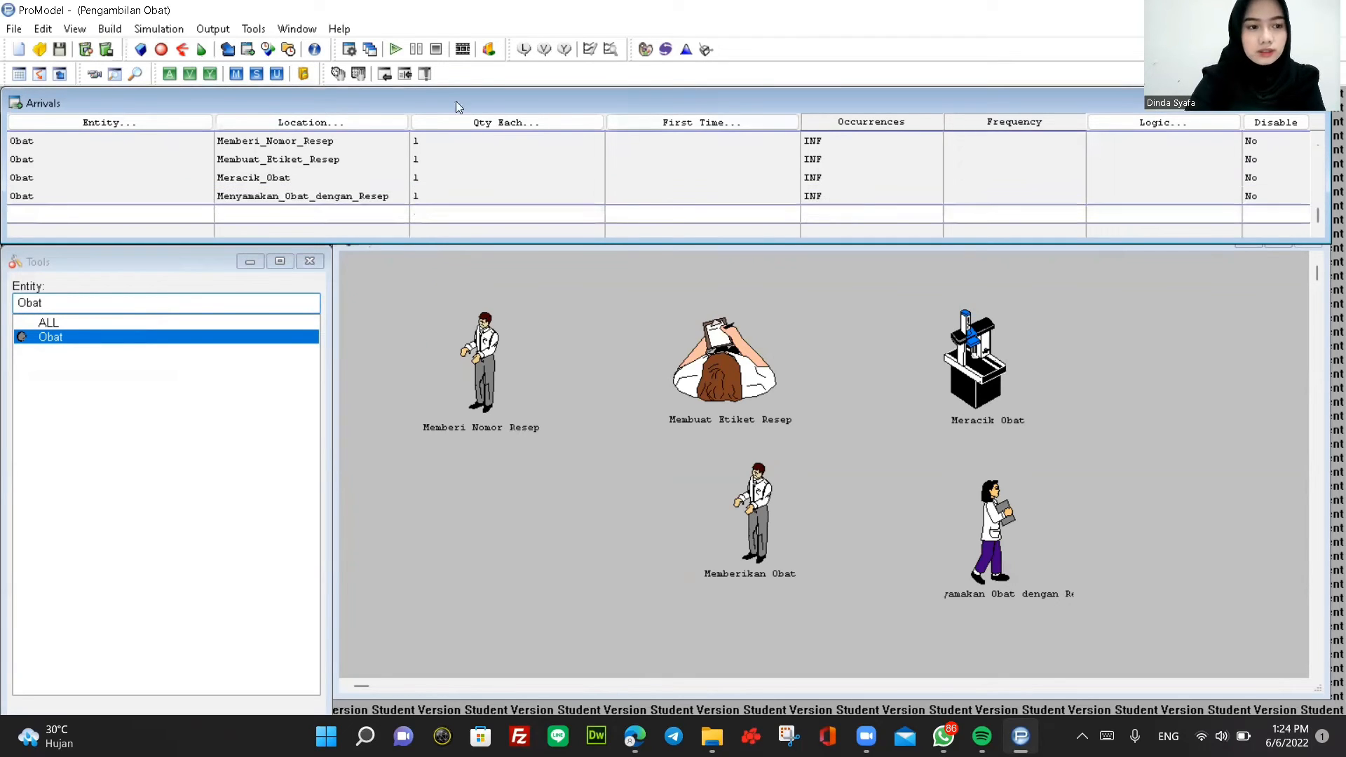
Add a fifth Obat arrival at Memberikan_Obat with quantity 1 and INF occurrences.
left_click(82, 120)
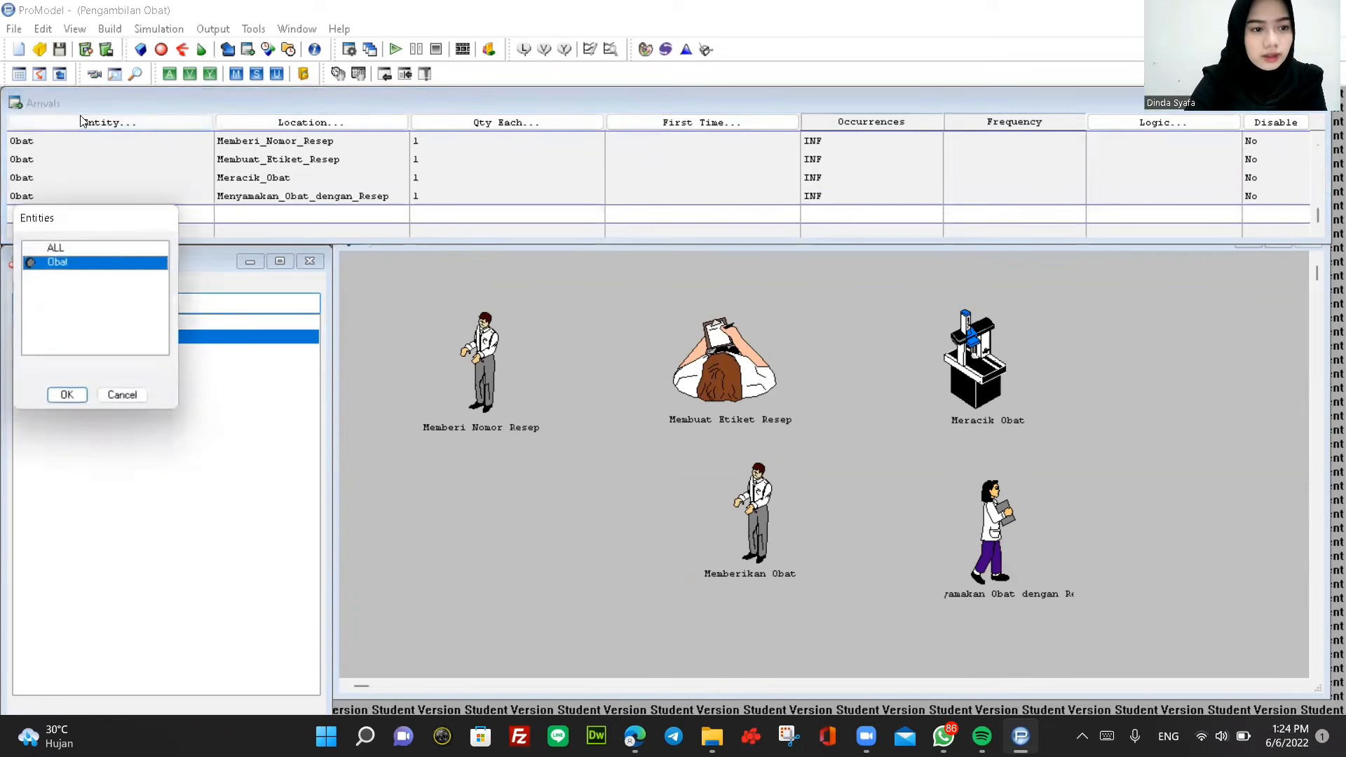
left_click(66, 393)
left_click(316, 120)
left_click(289, 308)
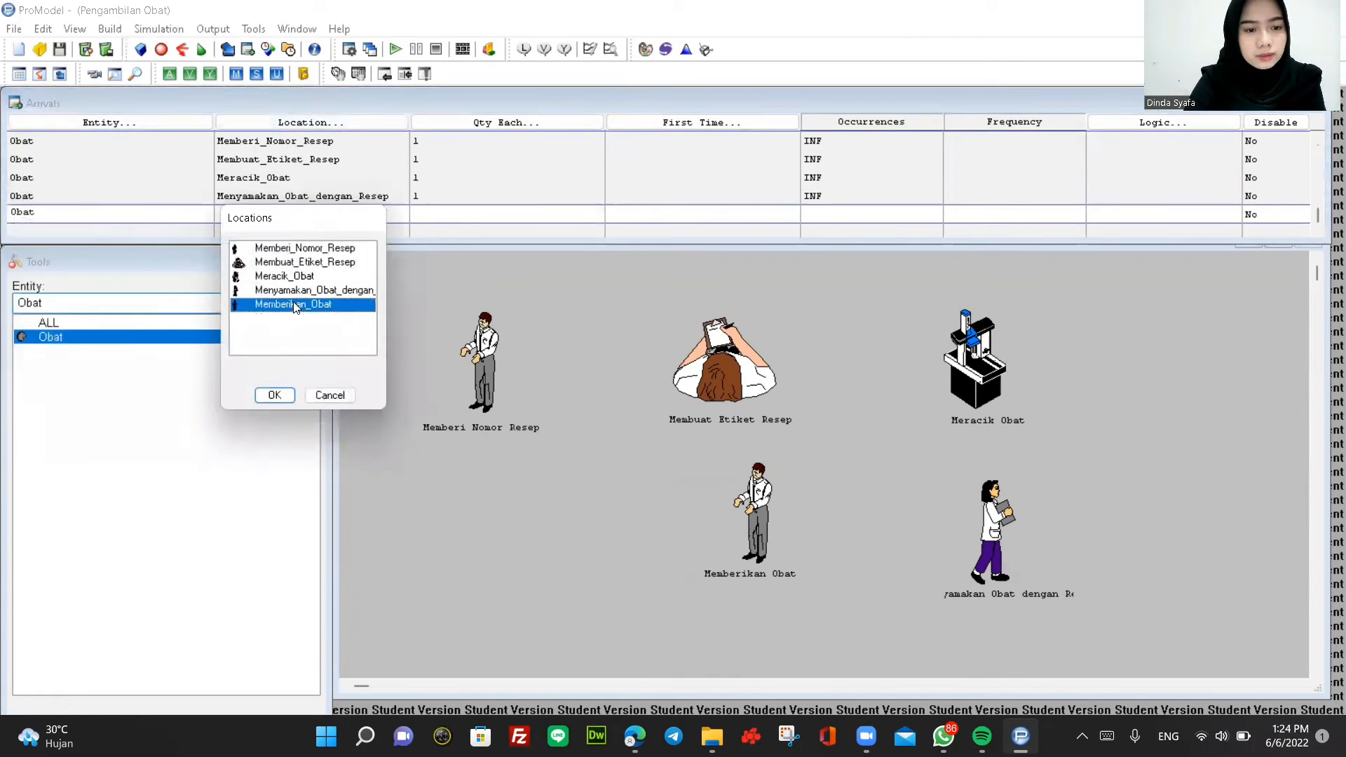
left_click(276, 392)
type("1")
left_click(827, 214)
type("INF")
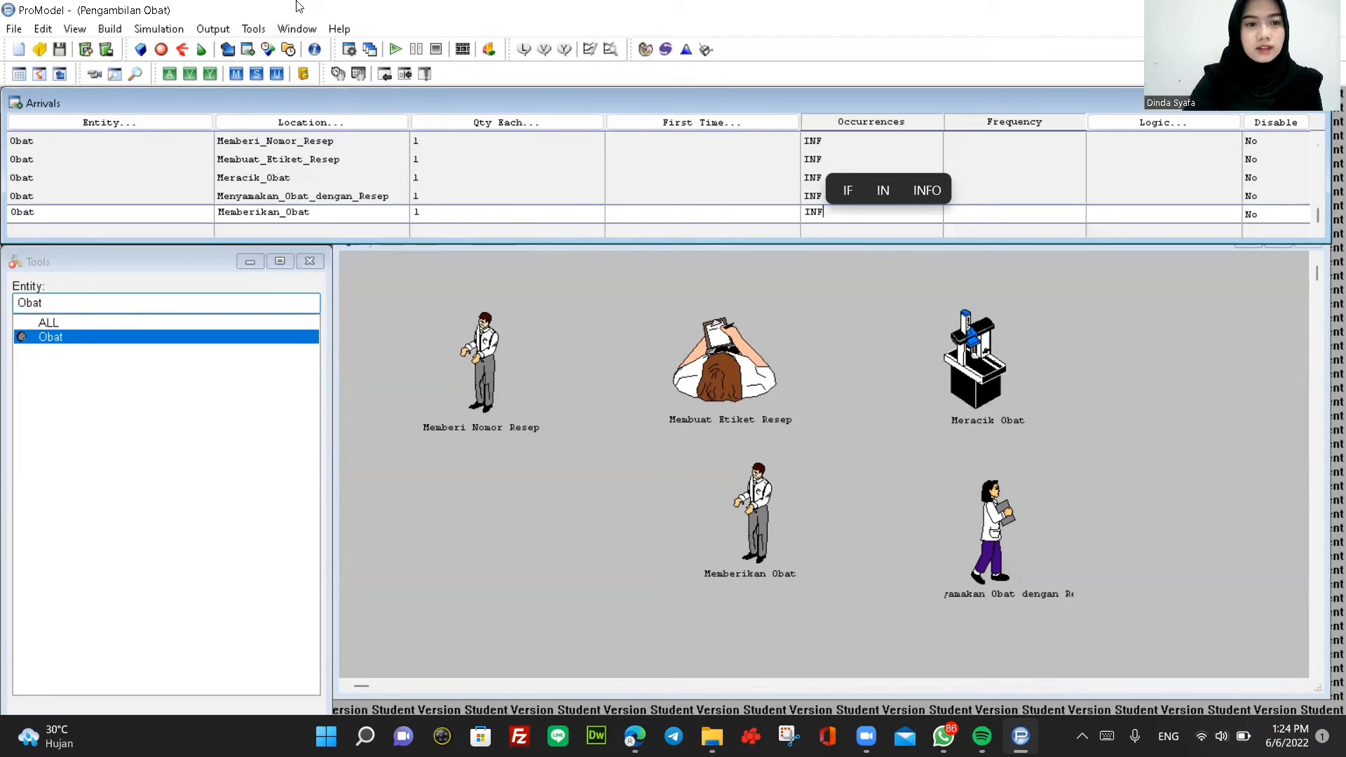
Open the processing definitions and add a process for Obat at Memberi_Nomor_Resep.
left_click(109, 31)
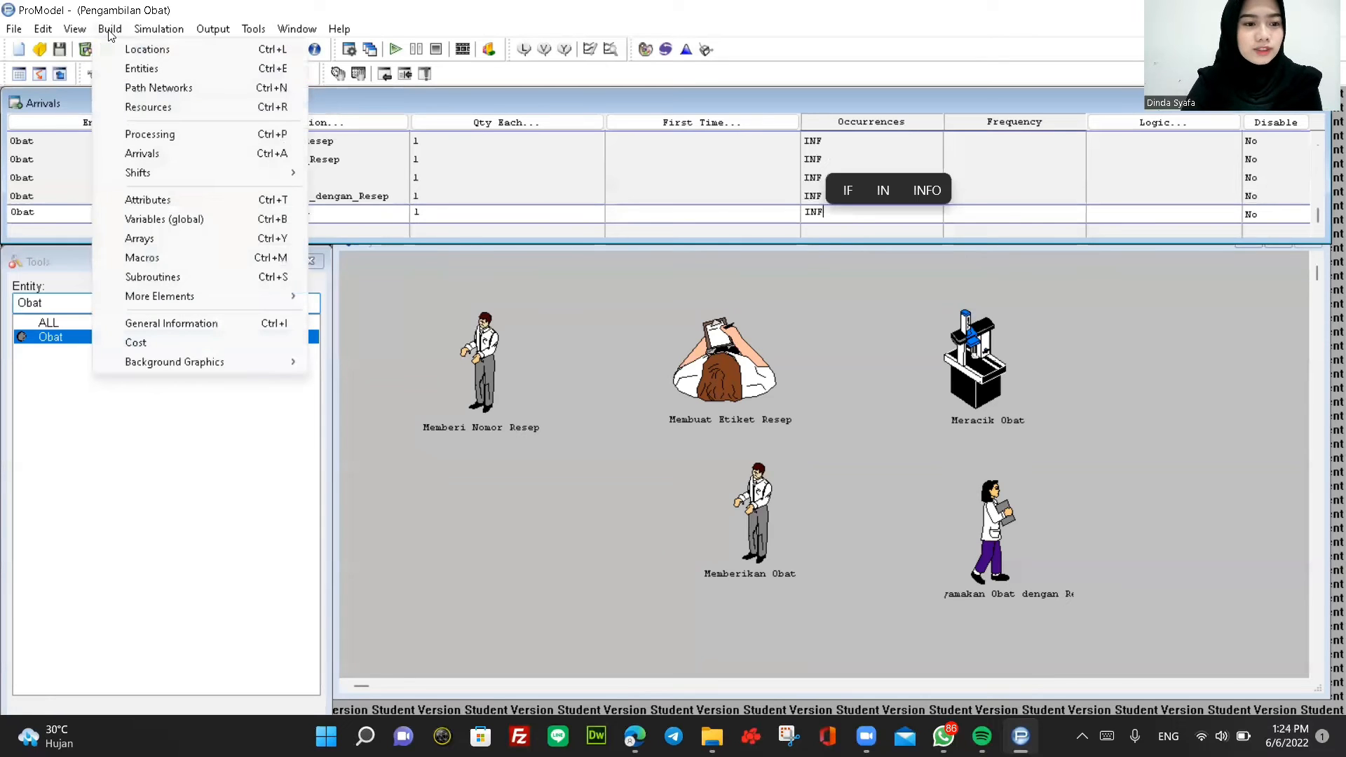
left_click(158, 135)
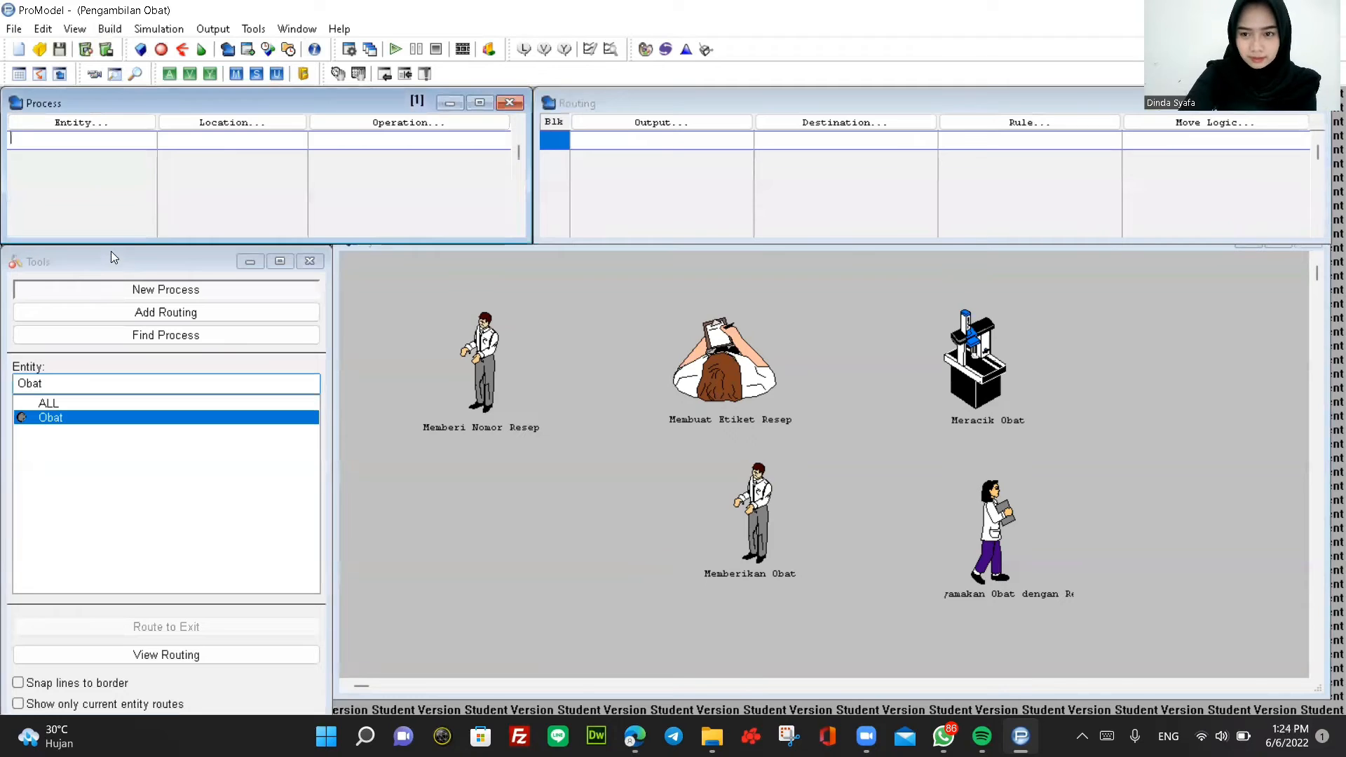
left_click(96, 119)
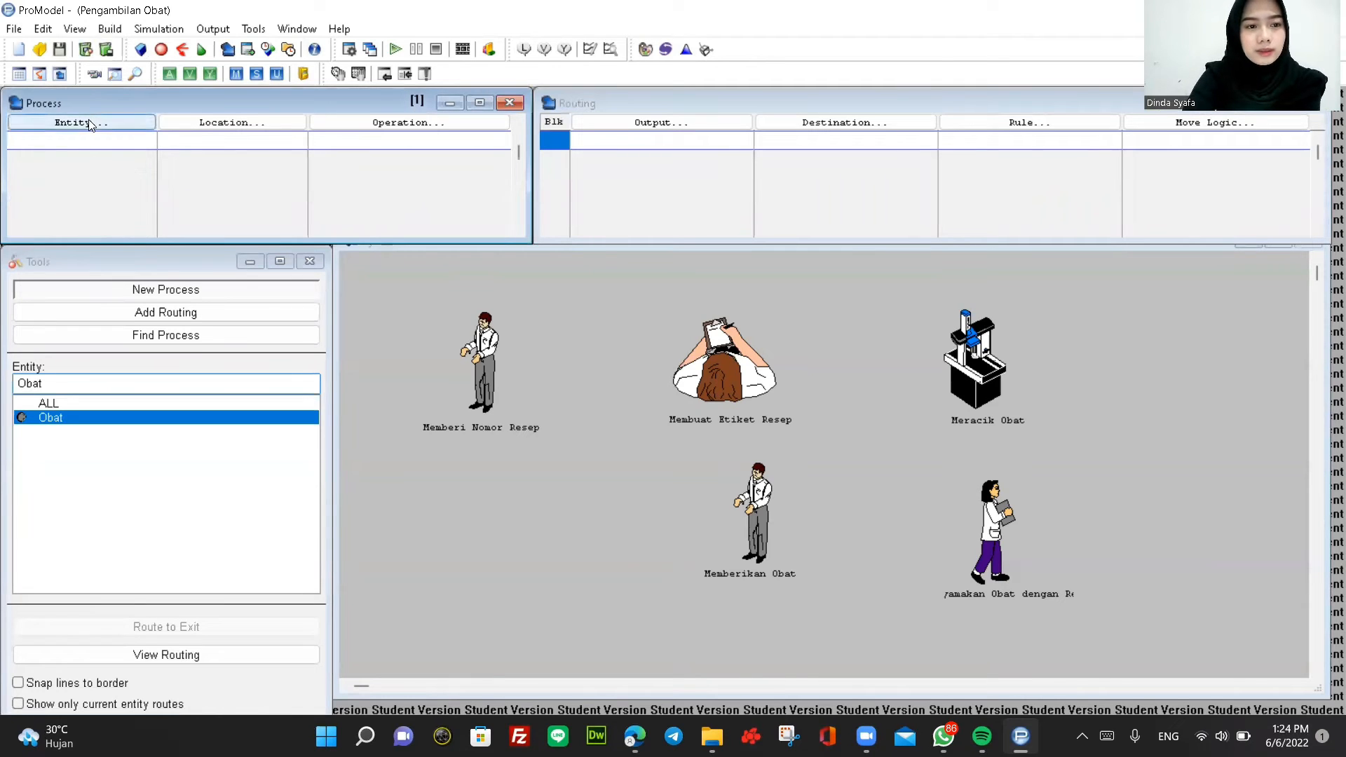
left_click(89, 121)
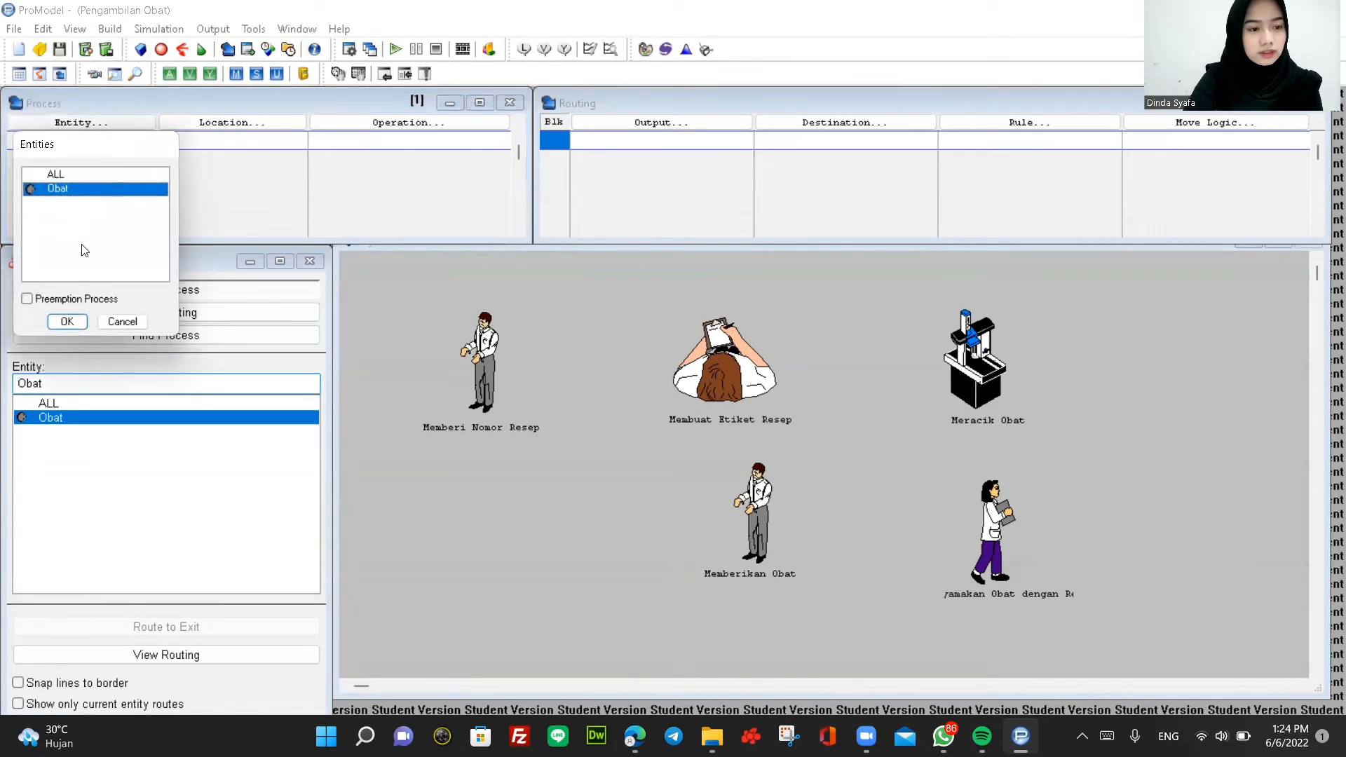
left_click(65, 323)
left_click(246, 123)
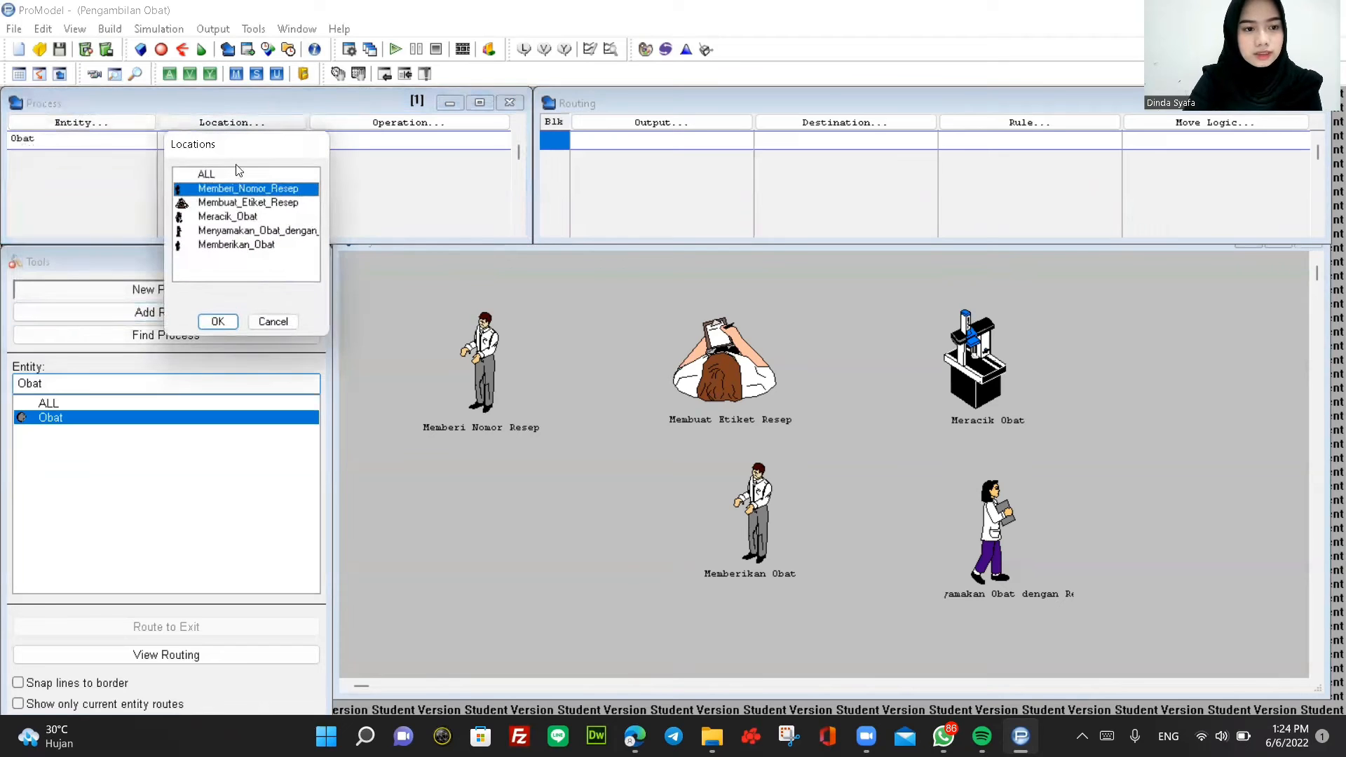
left_click(218, 321)
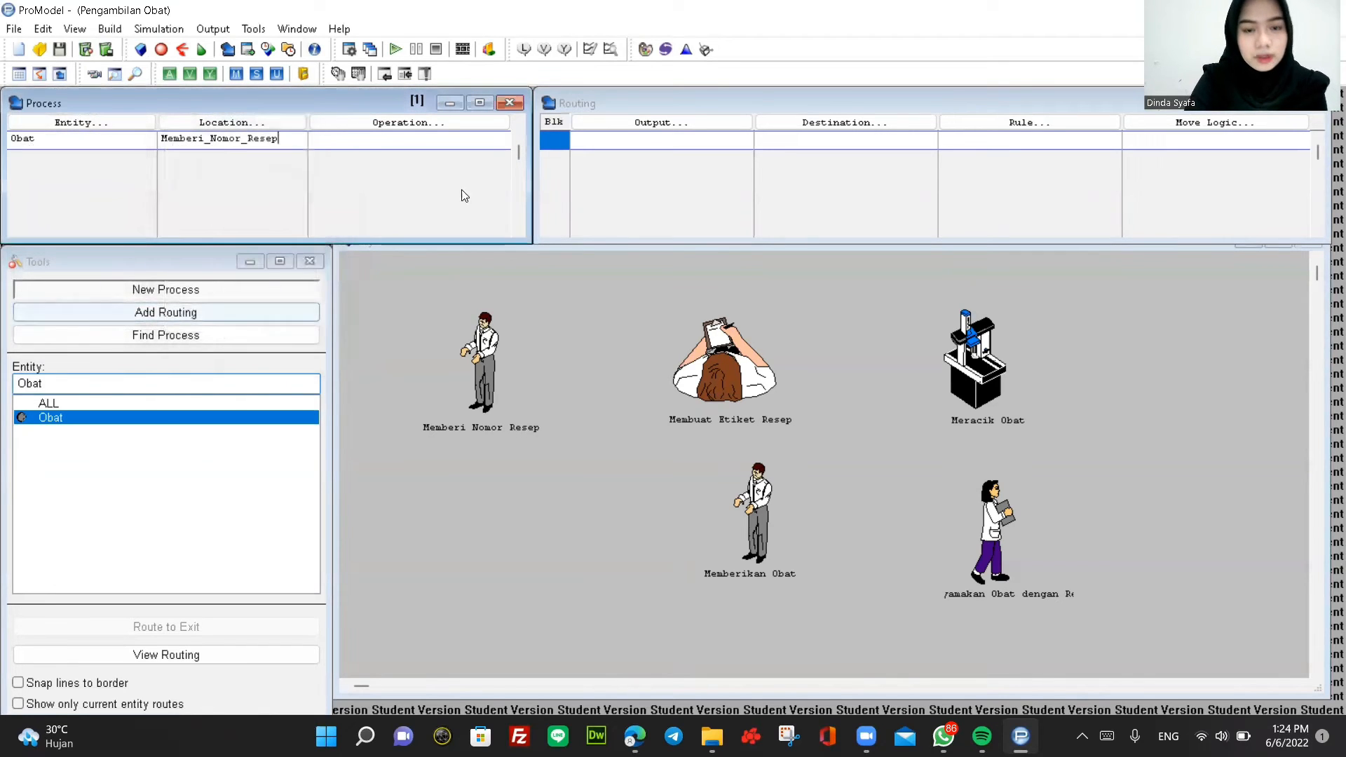
Route the output entity Obat from Memberi_Nomor_Resep to the destination Membuat_Etiket_Resep.
left_click(654, 121)
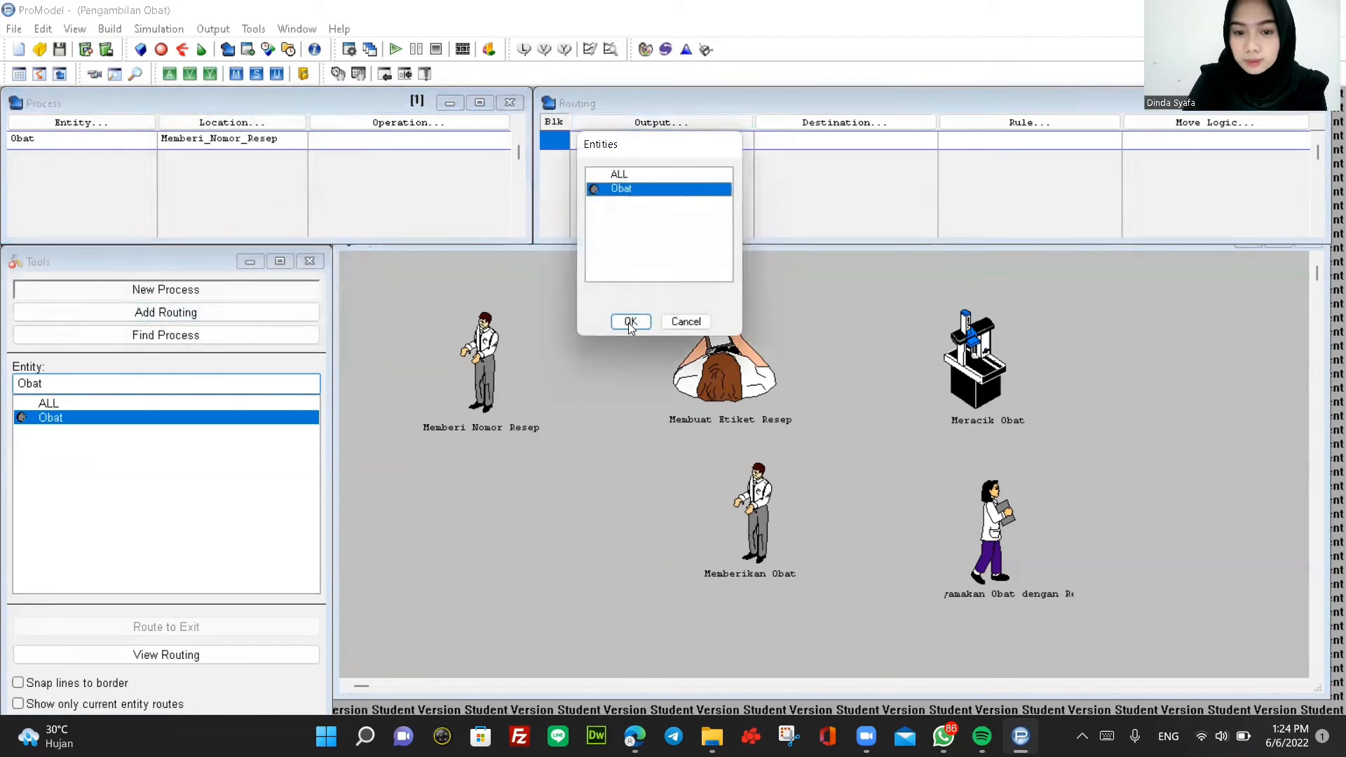
left_click(628, 321)
left_click(797, 125)
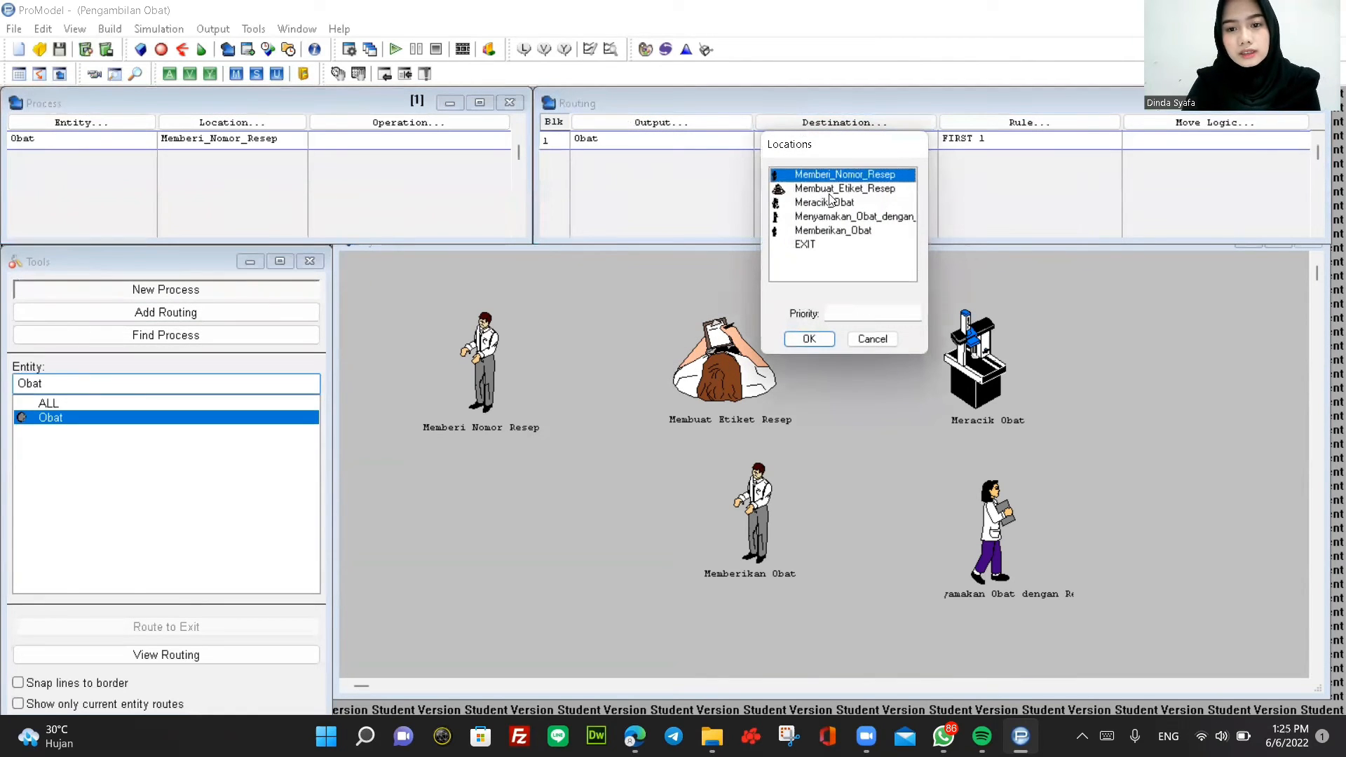
left_click(847, 189)
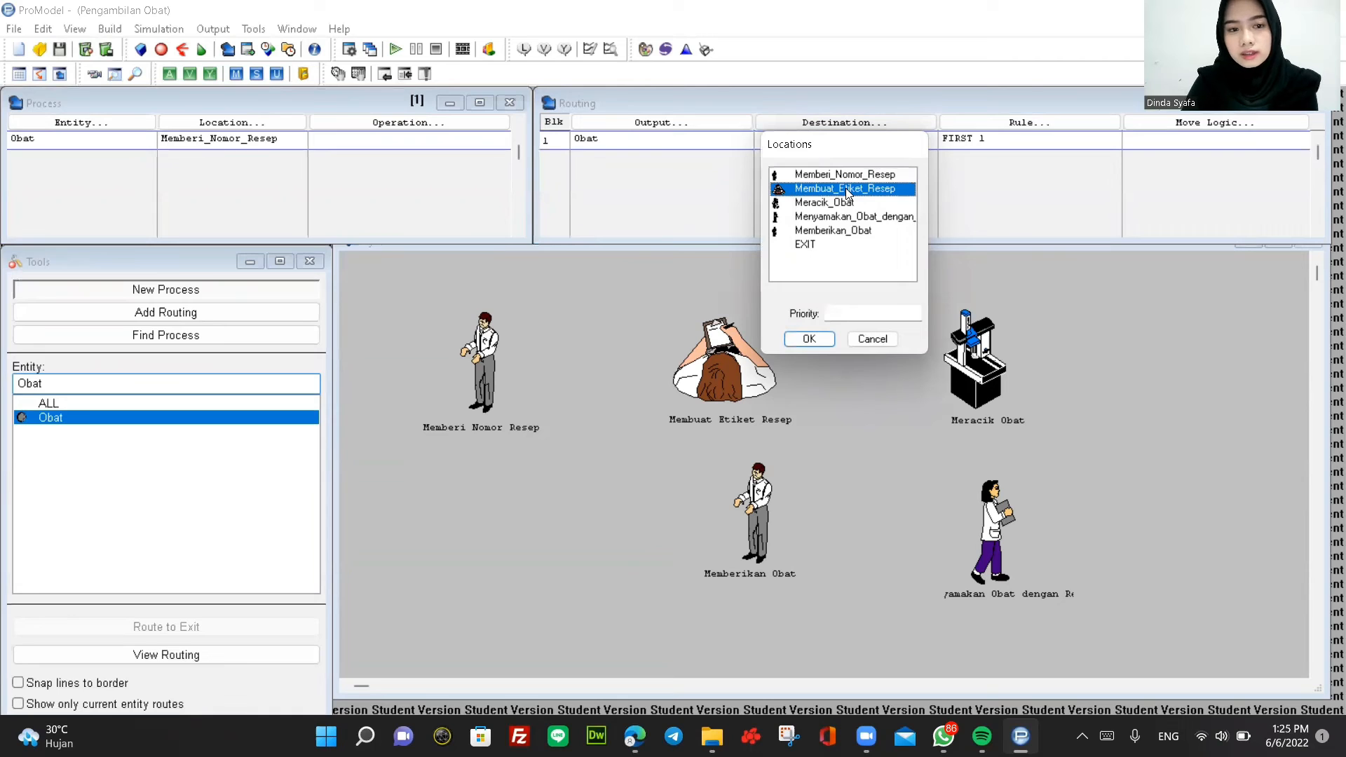
left_click(810, 343)
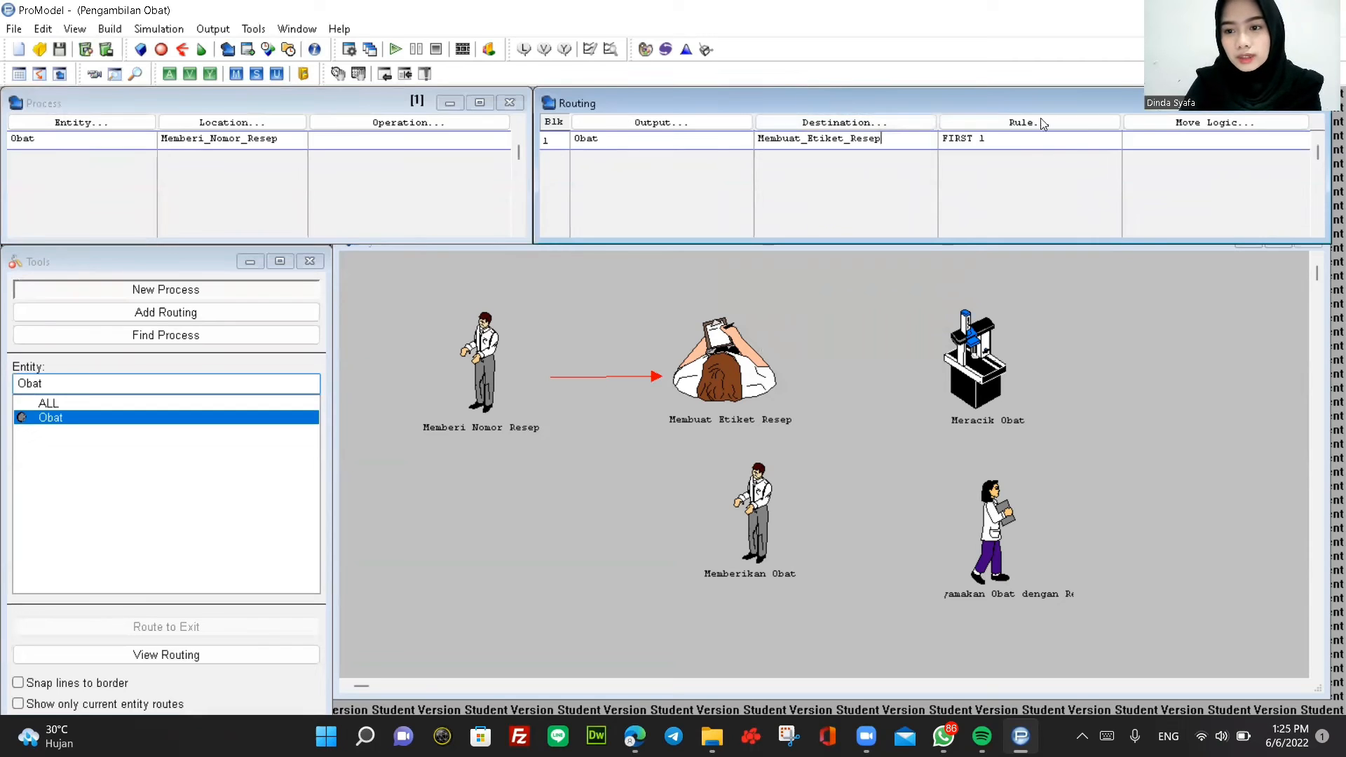
Open the route's move logic and enter 8, 4, 3, 3, 5, 7, 5, 6, 5, 4 into a Stat::Fit data table.
left_click(1157, 129)
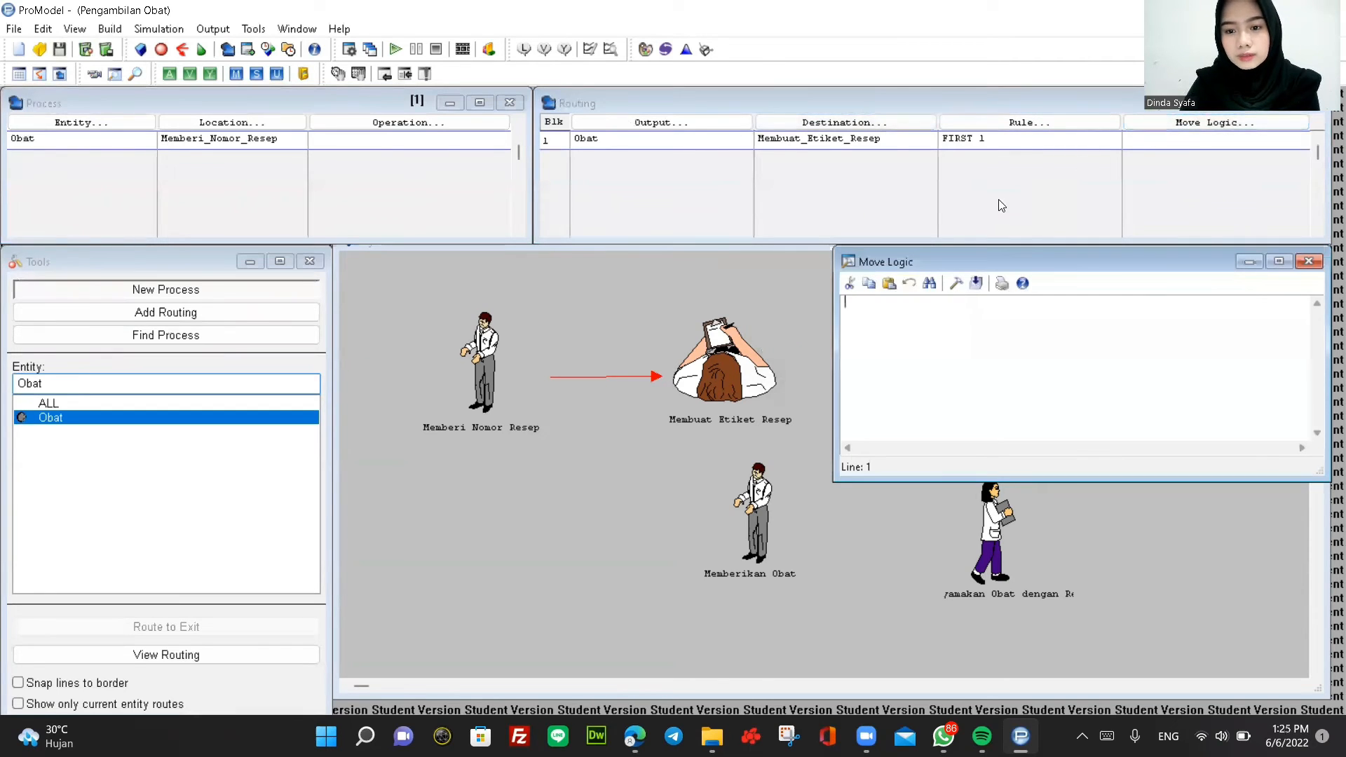
left_click(686, 50)
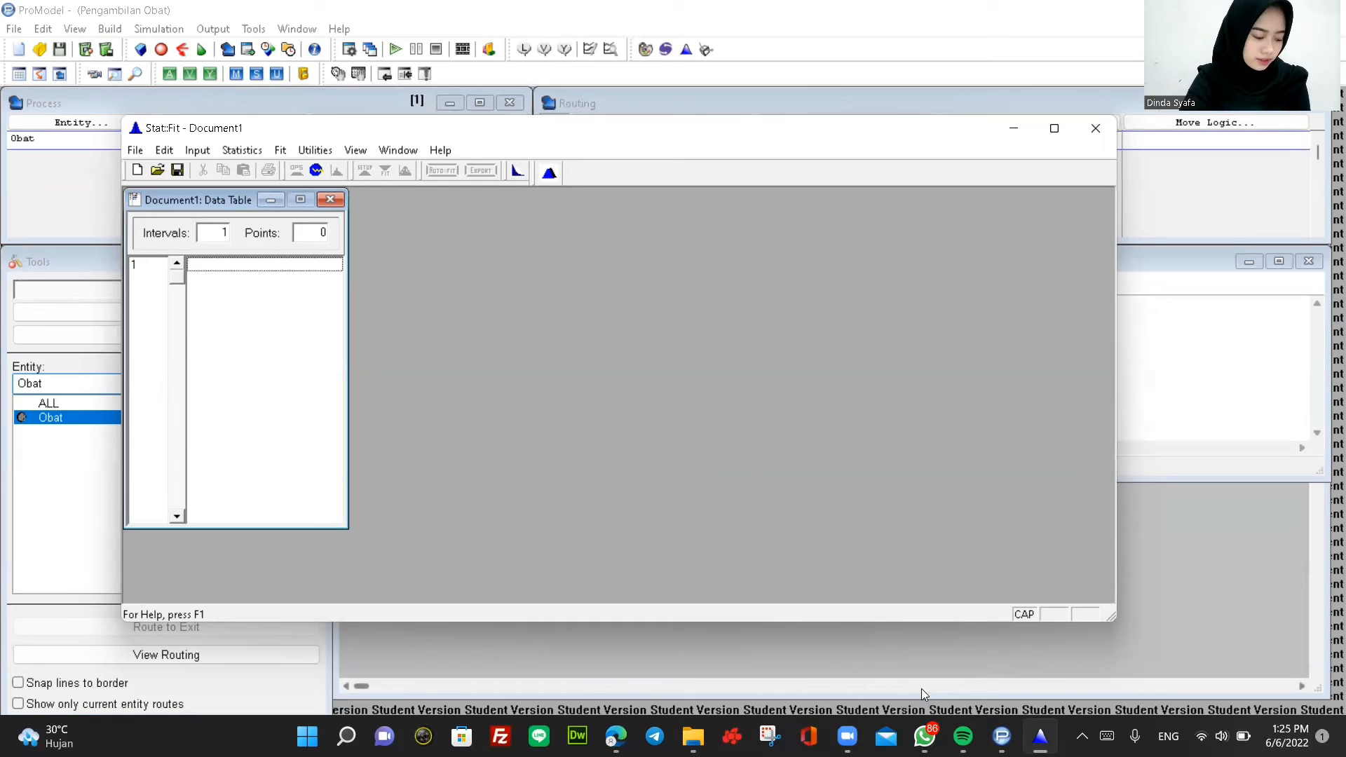
left_click(213, 266)
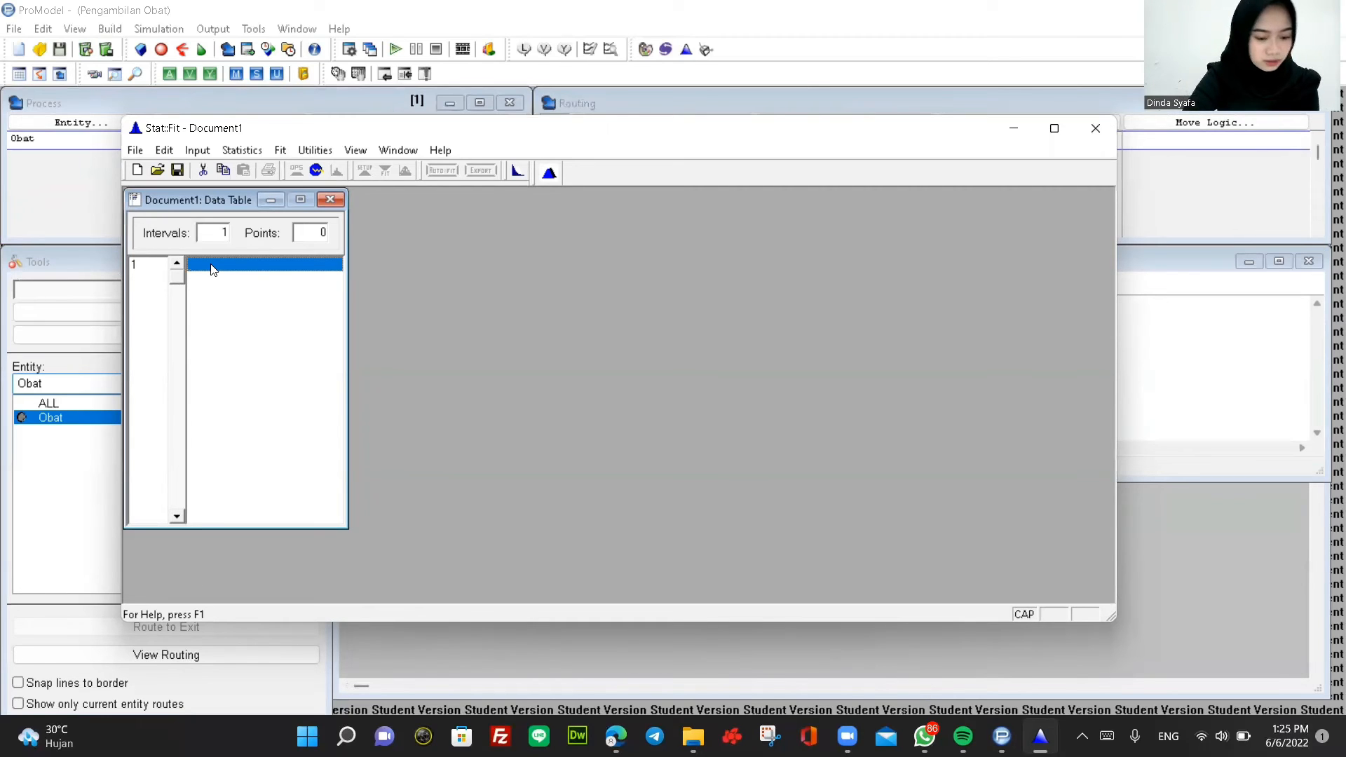
type("8")
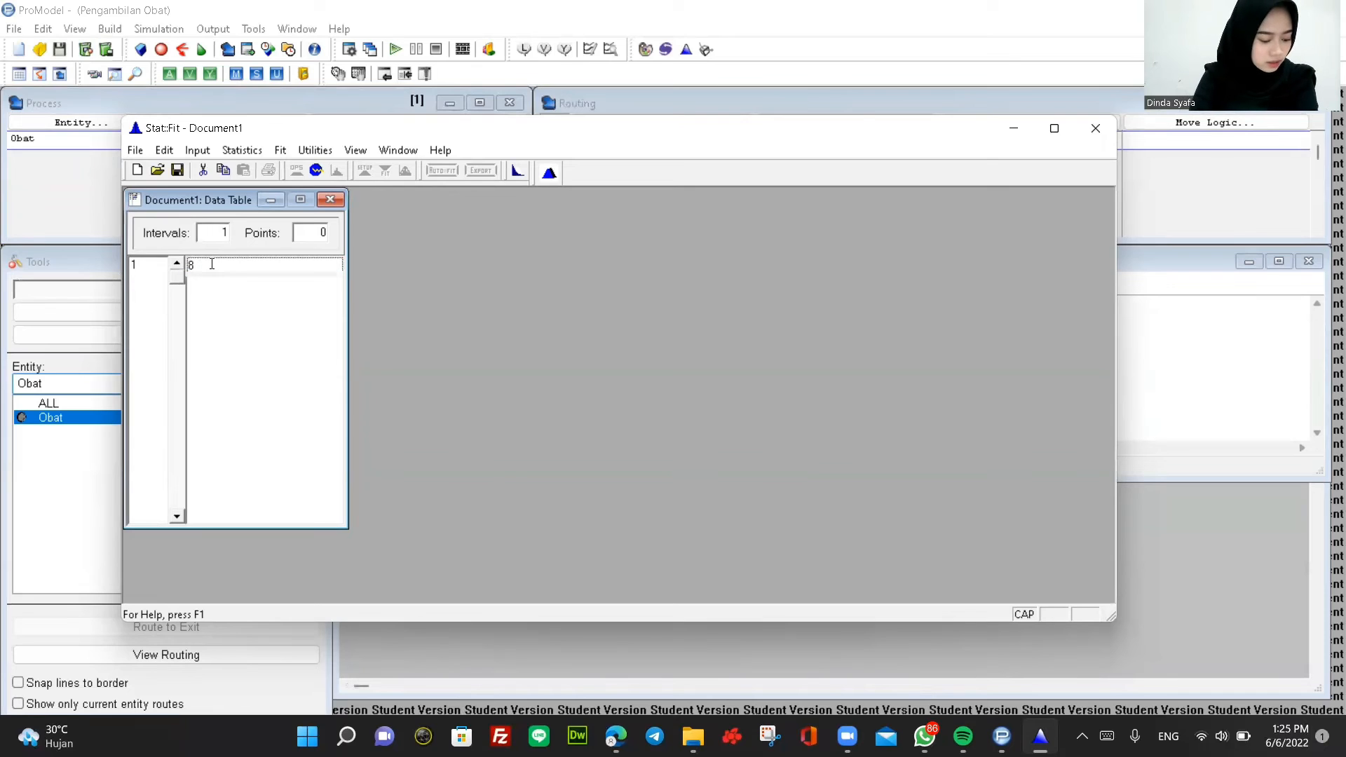
key("Return")
type("4")
key("Return")
type("3")
key("Return")
type("3")
key("Return")
type("5")
key("Return")
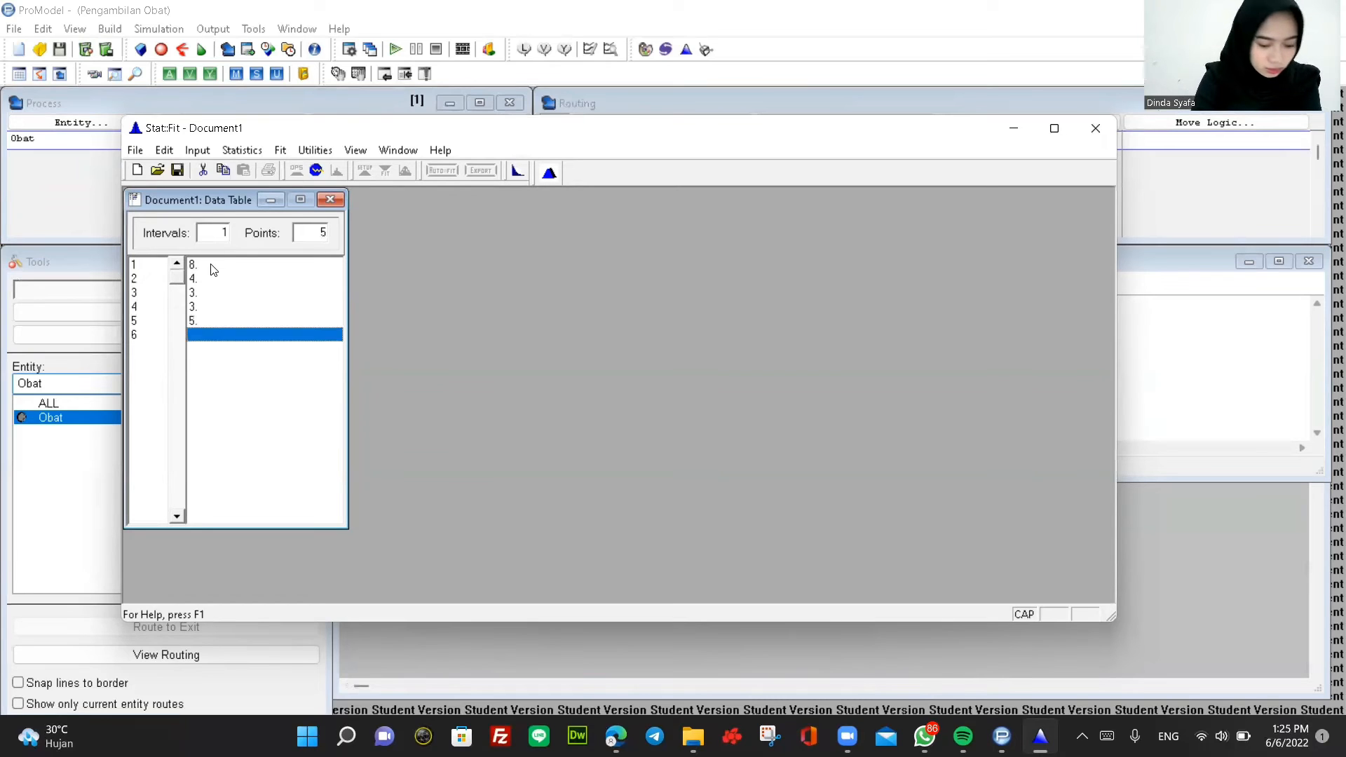
type("7")
key("Return")
type("5")
key("Return")
type("6")
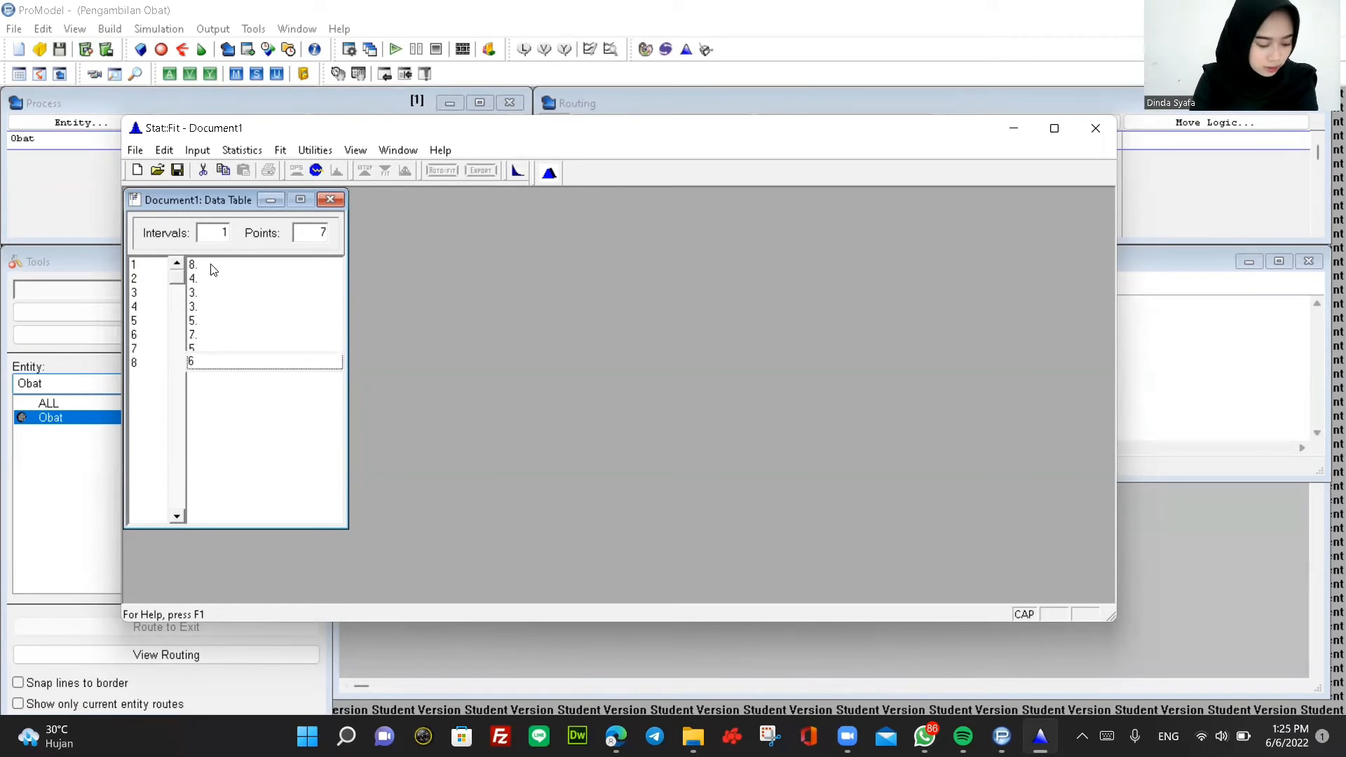
key("Return")
type("5")
key("Return")
type("4")
key("Return")
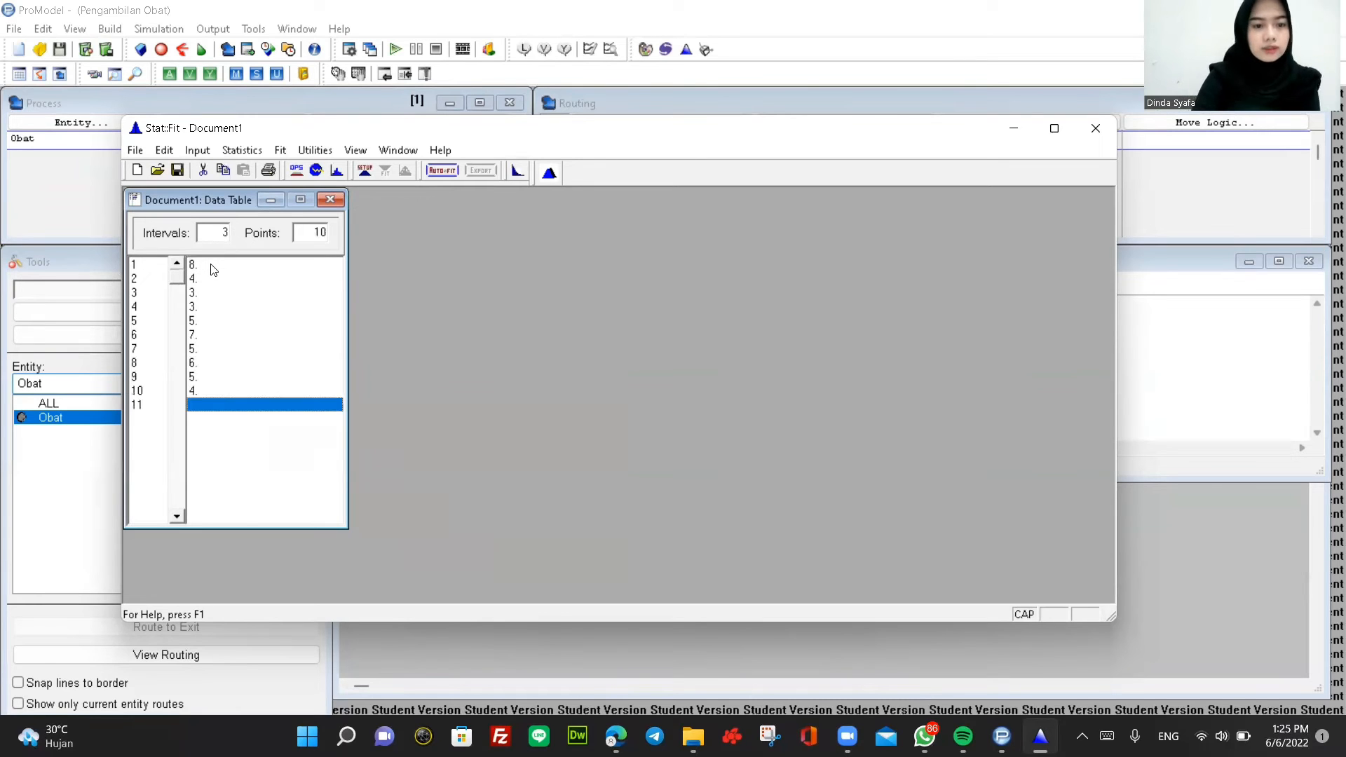
Auto-fit discrete distributions to the ten data points and widen the fitting results to show the acceptance column.
left_click(441, 170)
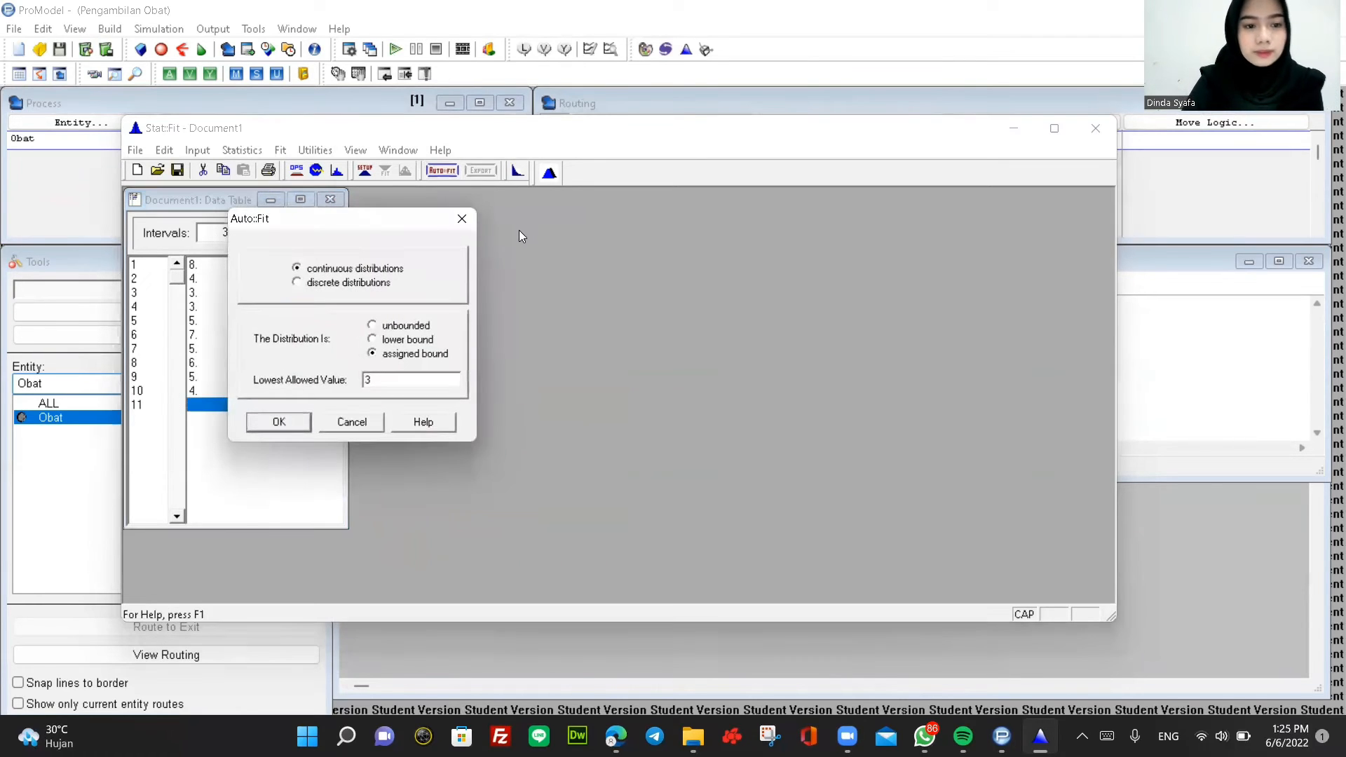
left_click(297, 283)
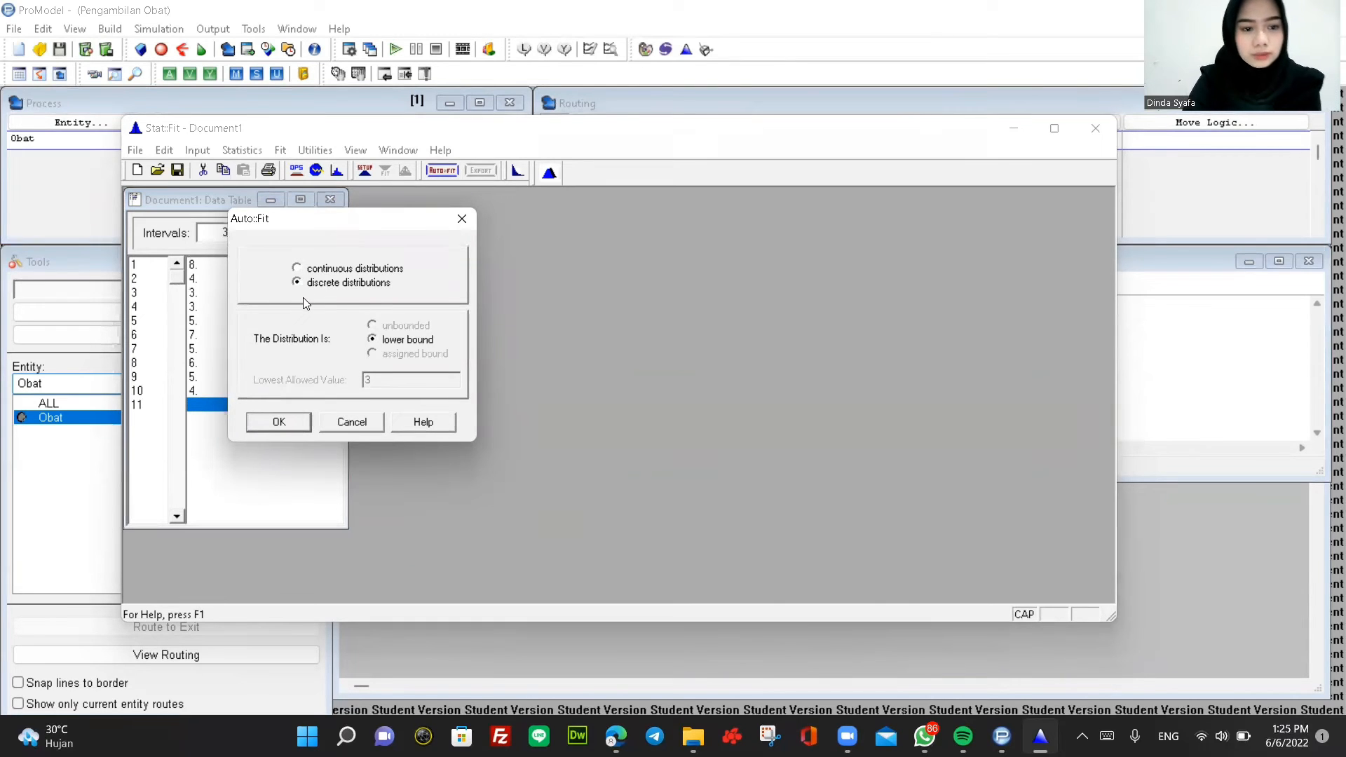
left_click(295, 425)
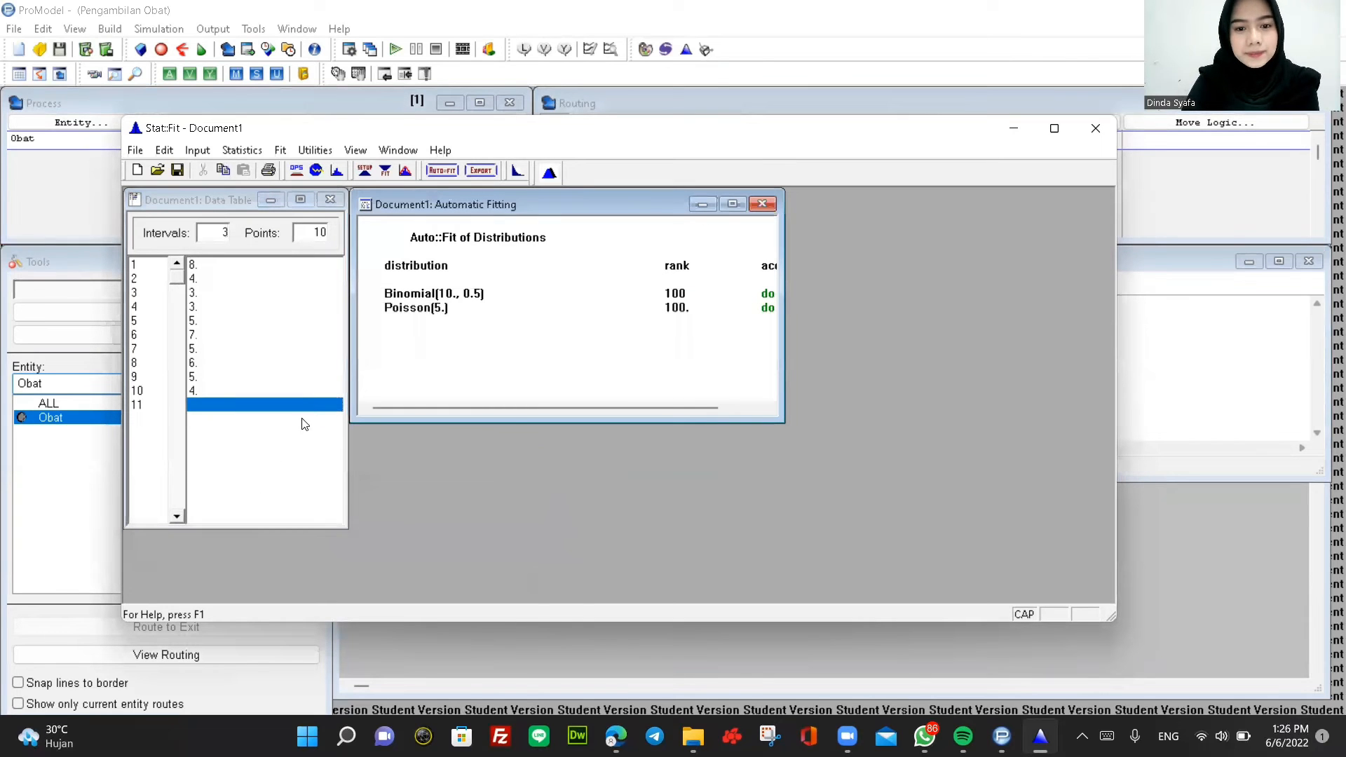
left_click_drag(784, 310, 881, 312)
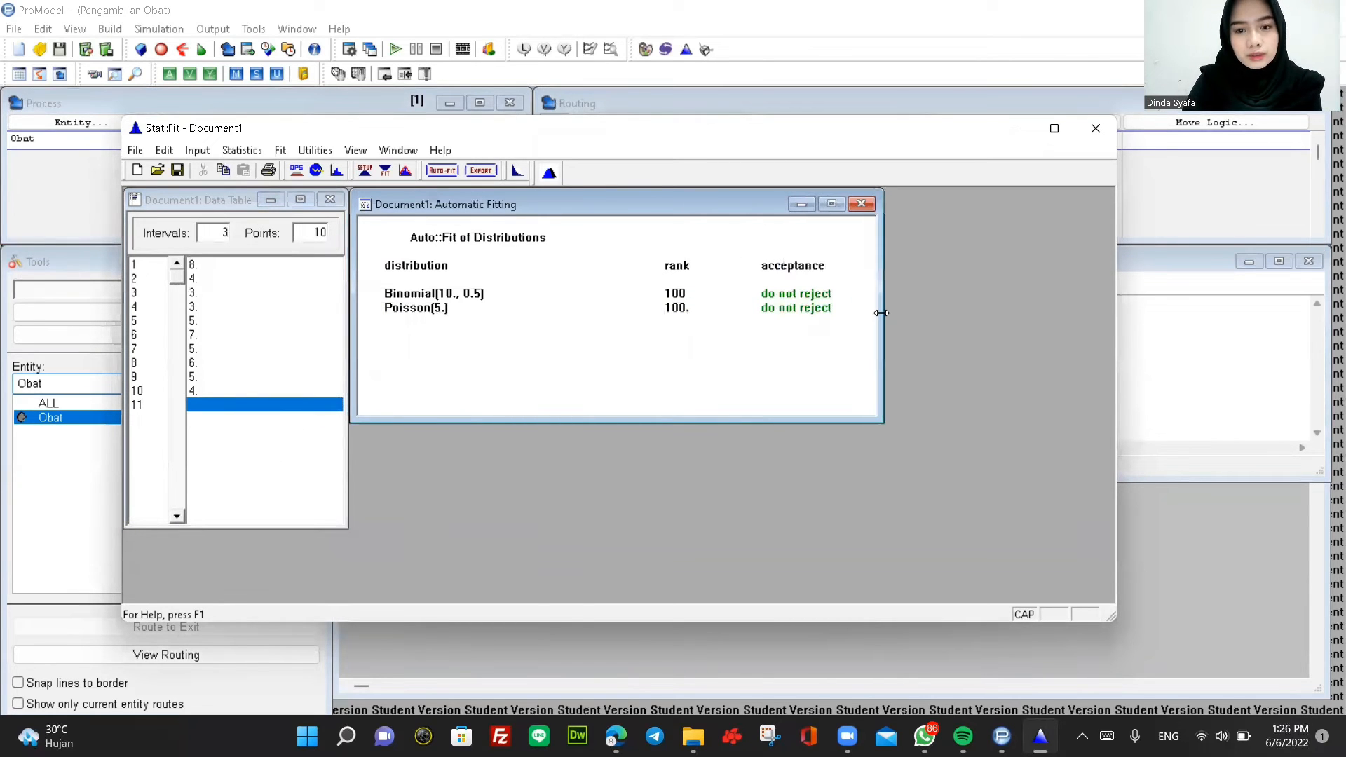
Export the Binomial fit to the clipboard in ProModel format and return to the ProModel move logic.
left_click(478, 172)
left_click(339, 264)
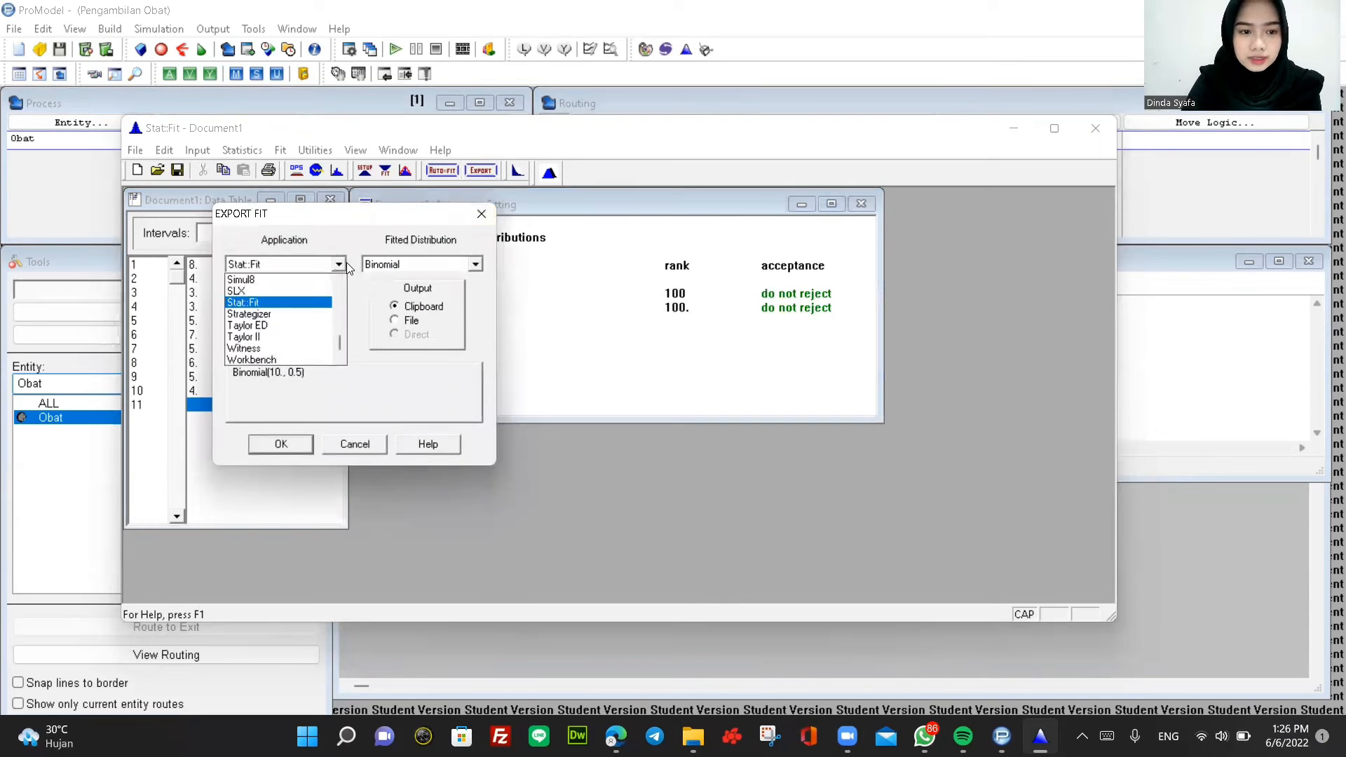
scroll(305, 322, "up", 3)
scroll(307, 333, "down", 2)
scroll(287, 308, "up", 2)
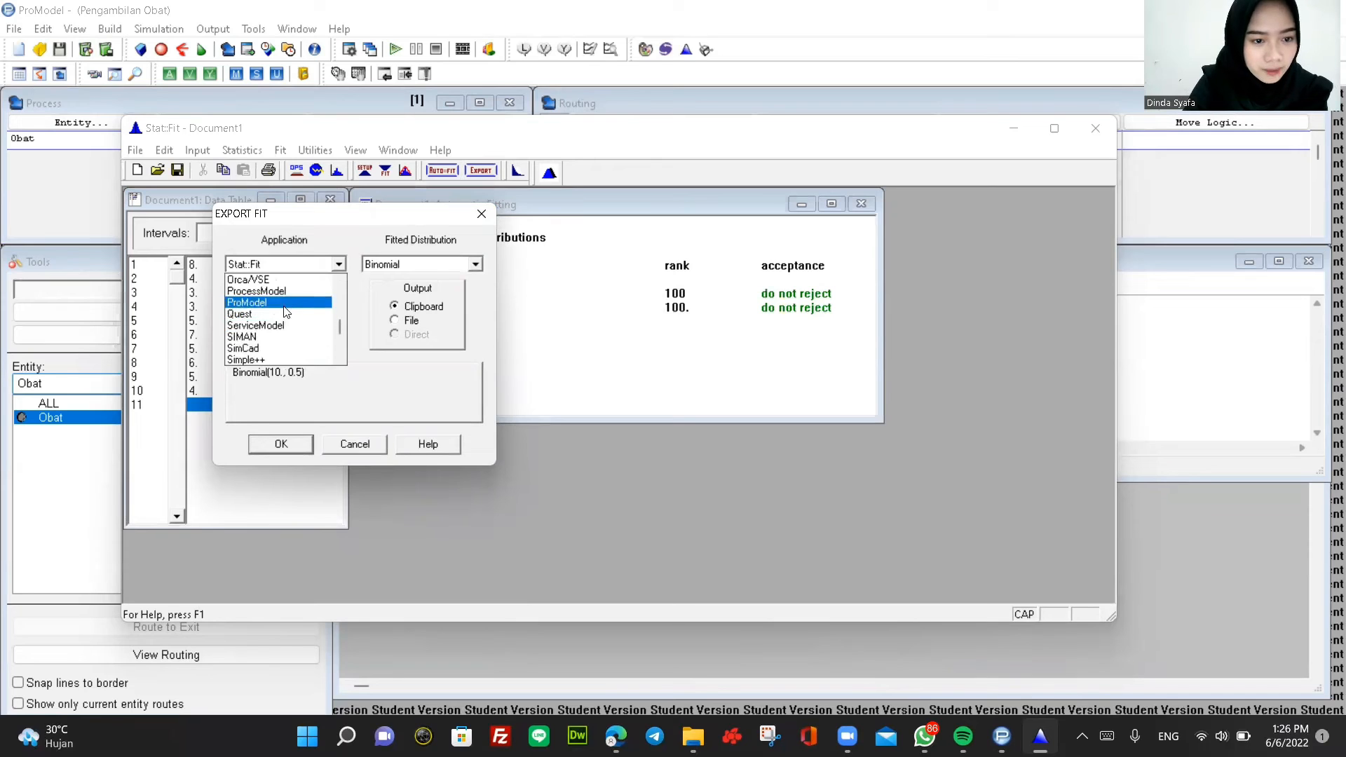
left_click(287, 302)
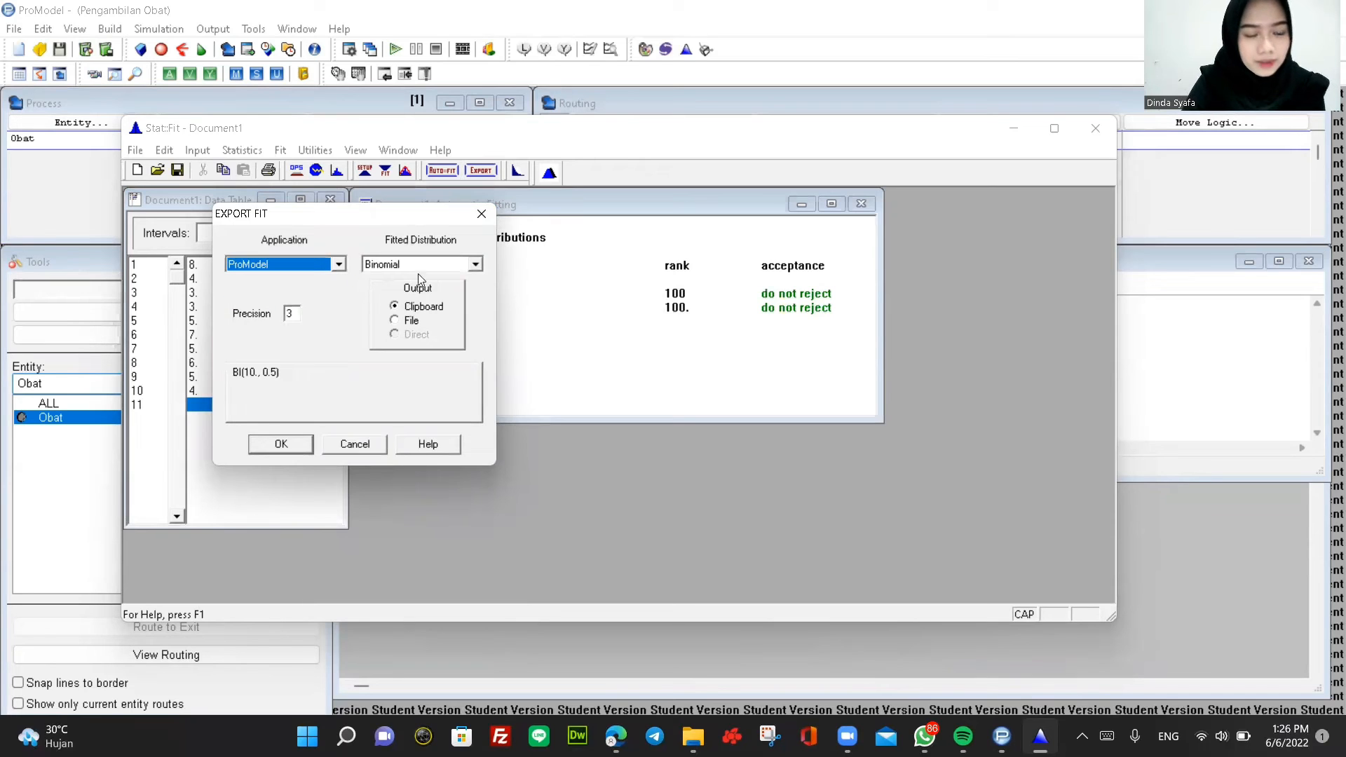
left_click(275, 448)
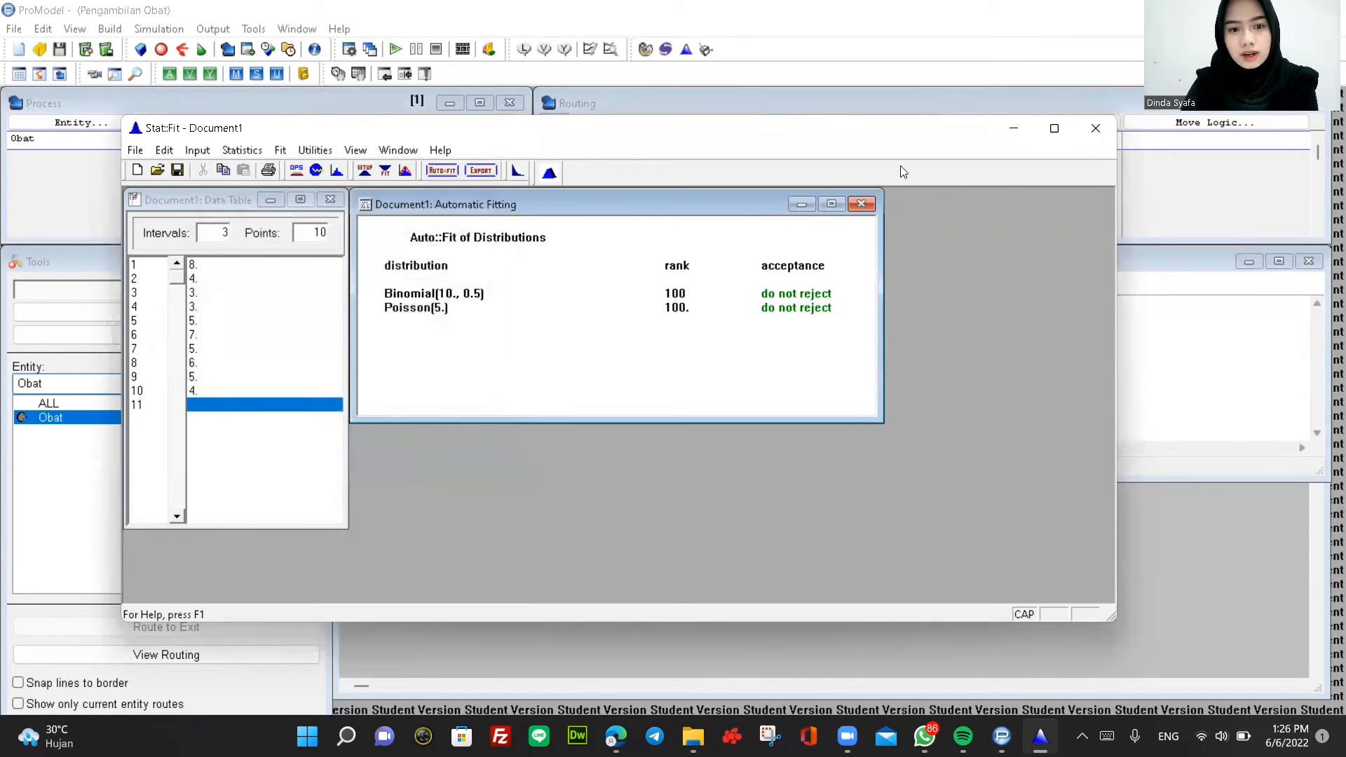
left_click(1012, 133)
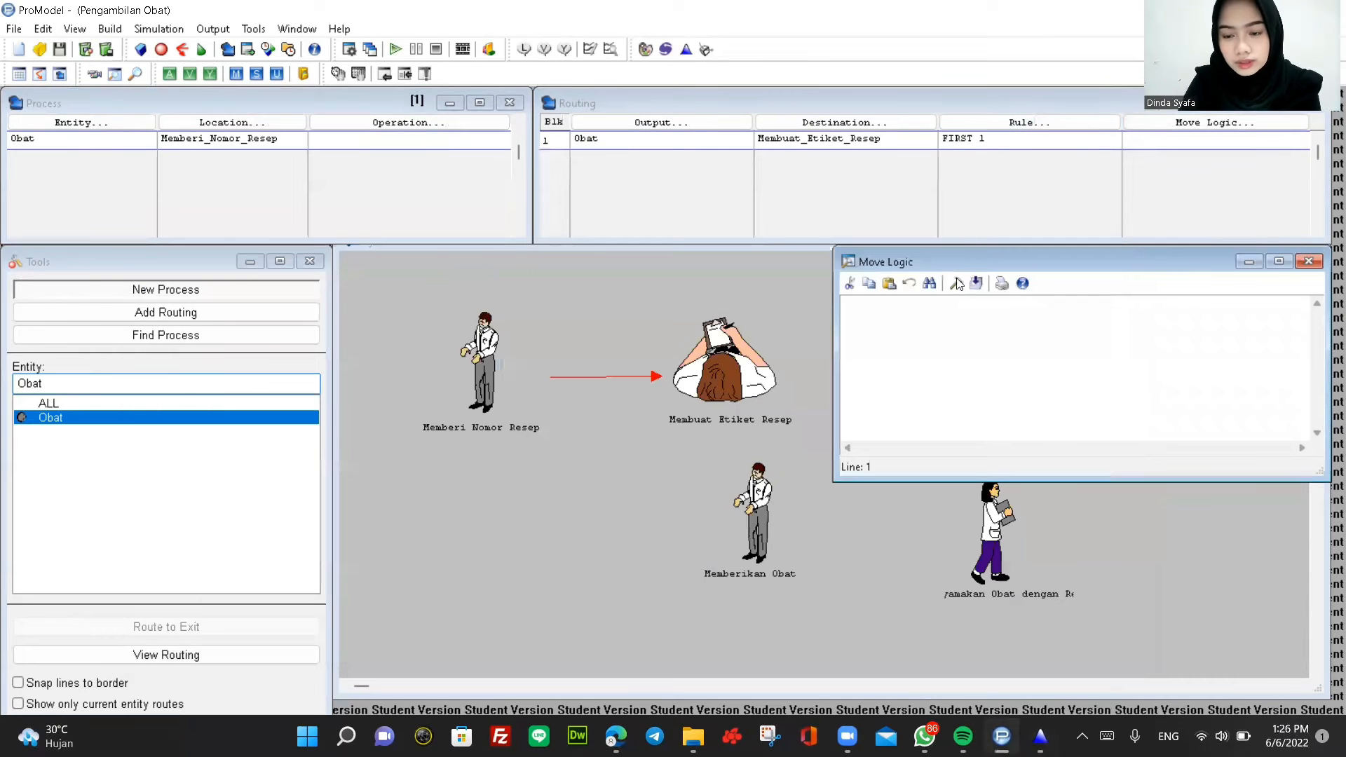
Build the move logic MOVE FOR BI(10., 0.5) for the route to Membuat_Etiket_Resep, using the exported distribution as the time.
left_click(954, 284)
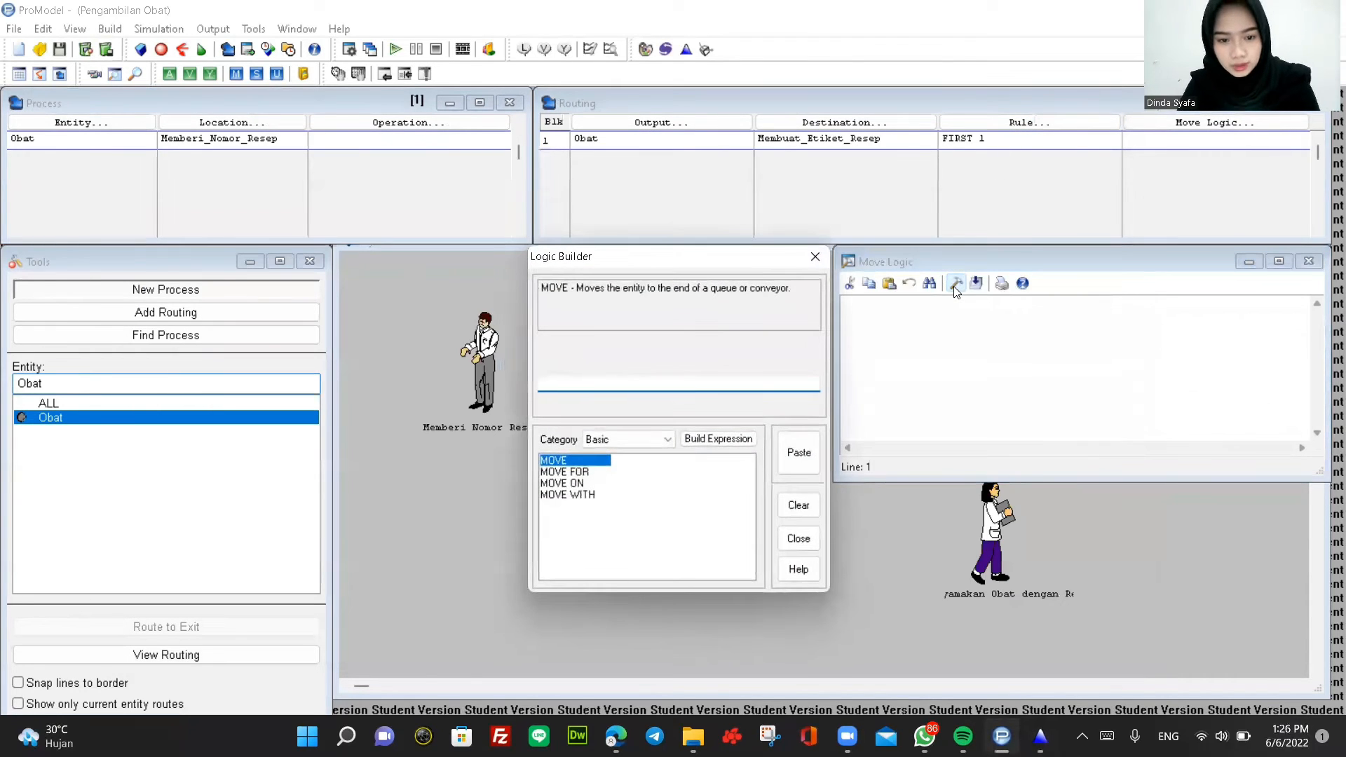
left_click(570, 472)
right_click(555, 382)
left_click(451, 460)
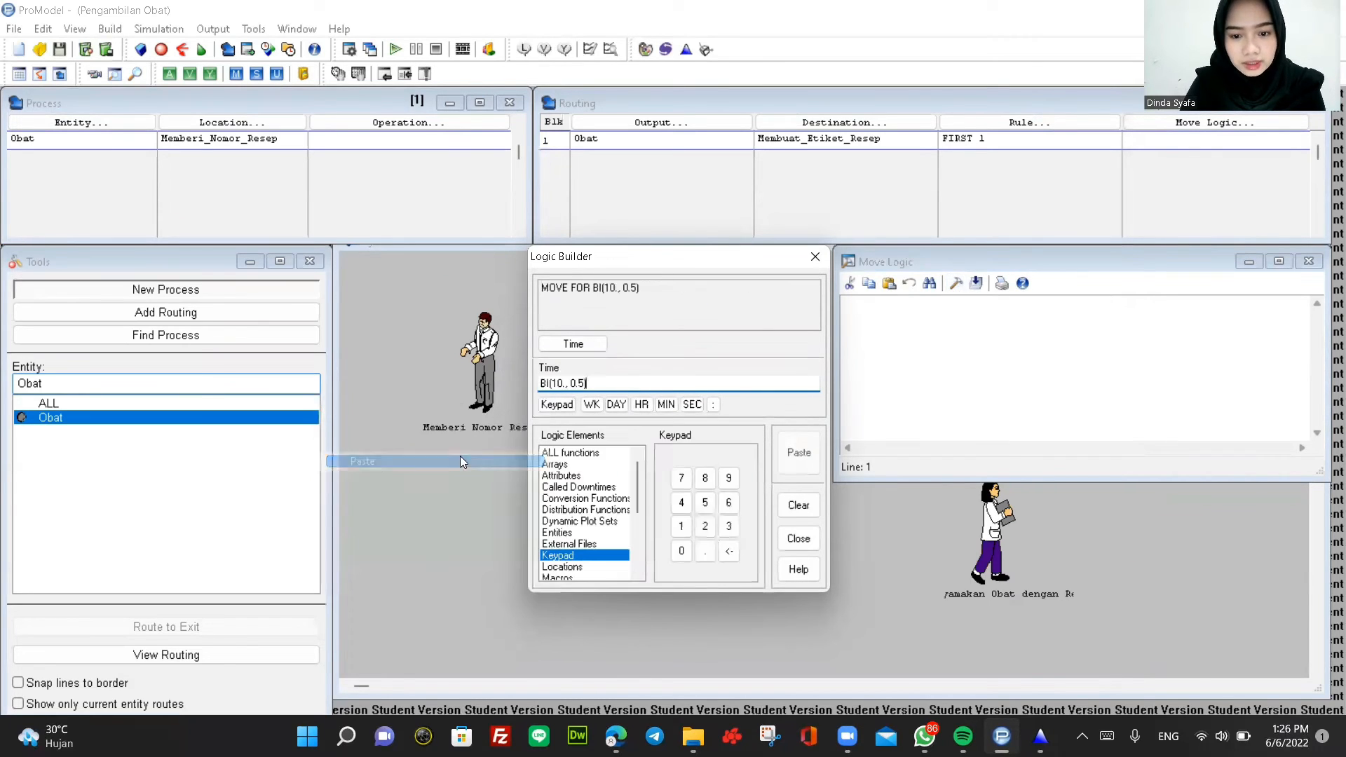
left_click(799, 453)
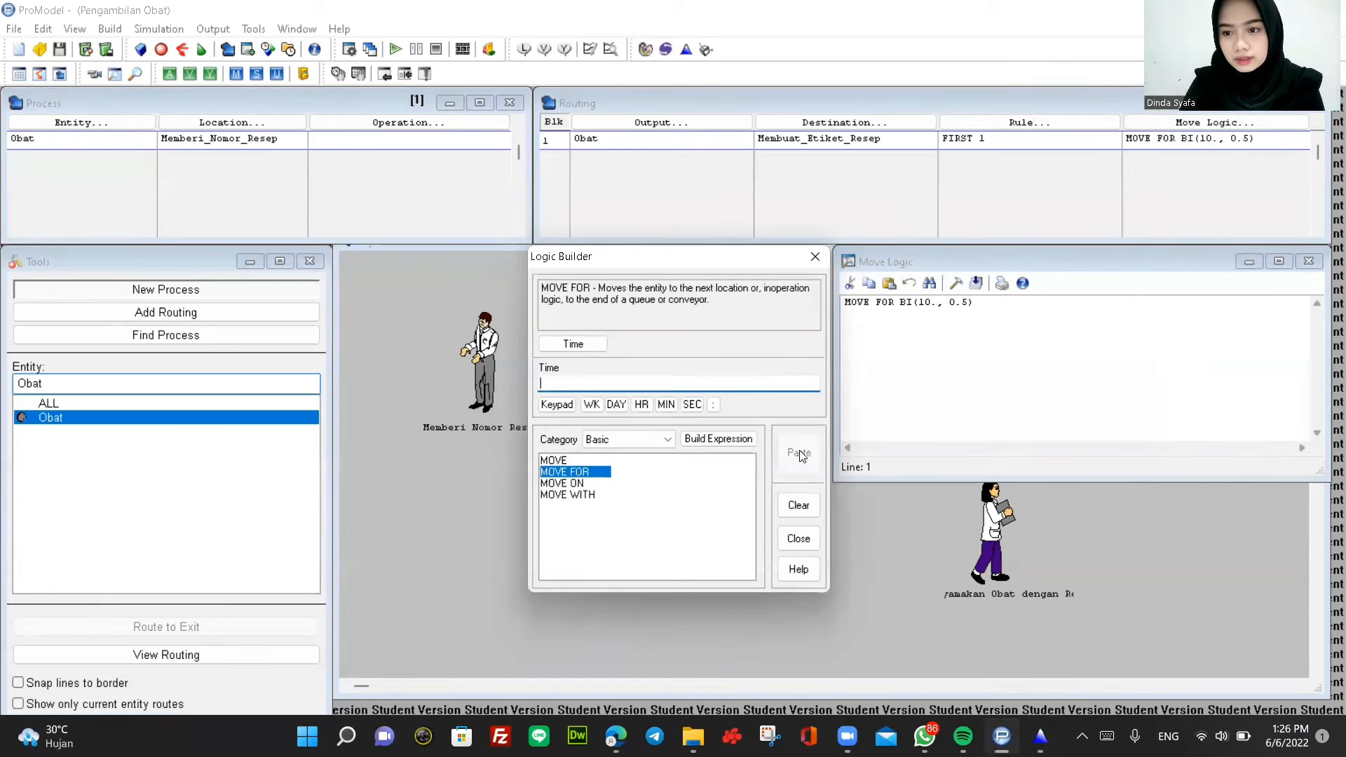
left_click(813, 257)
left_click(1306, 261)
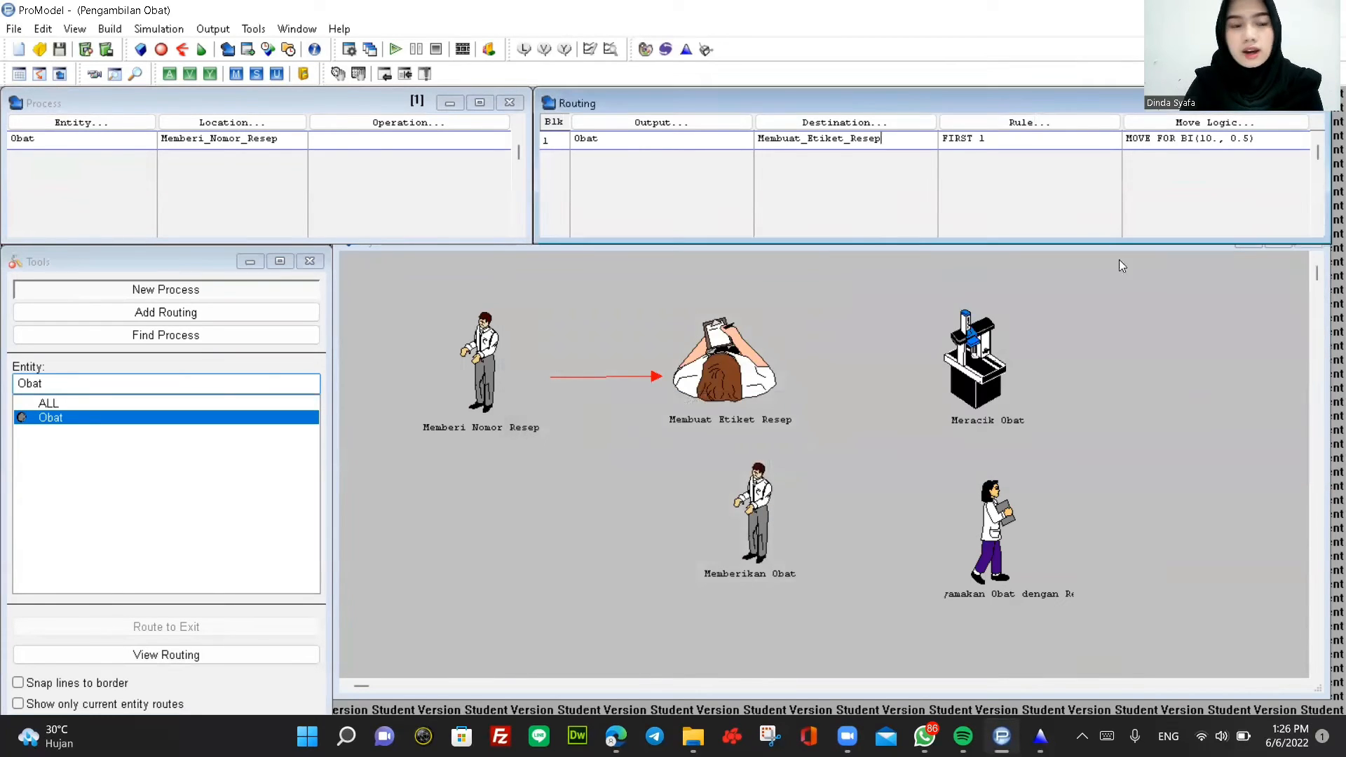
Add a second process for Obat at Membuat_Etiket_Resep.
left_click(133, 143)
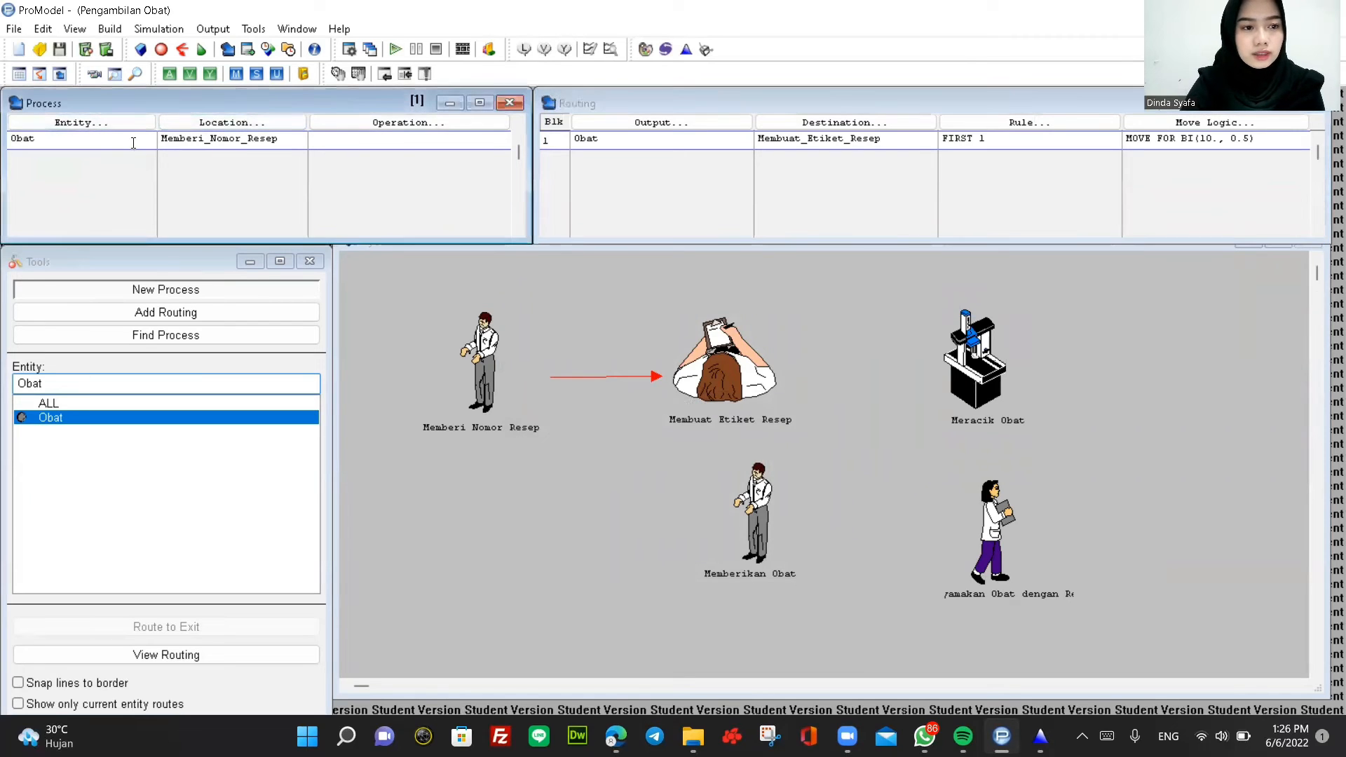
key("Return")
left_click(49, 122)
left_click(67, 341)
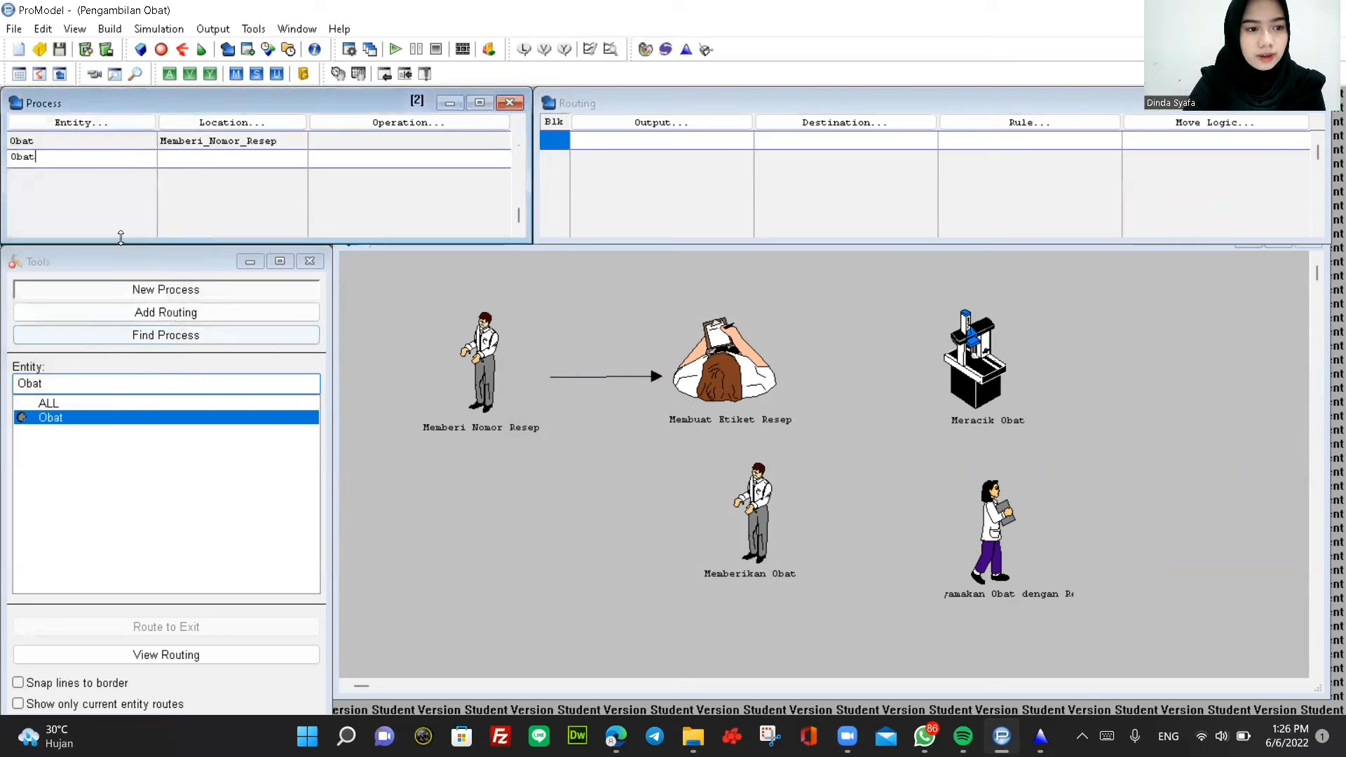
left_click(216, 124)
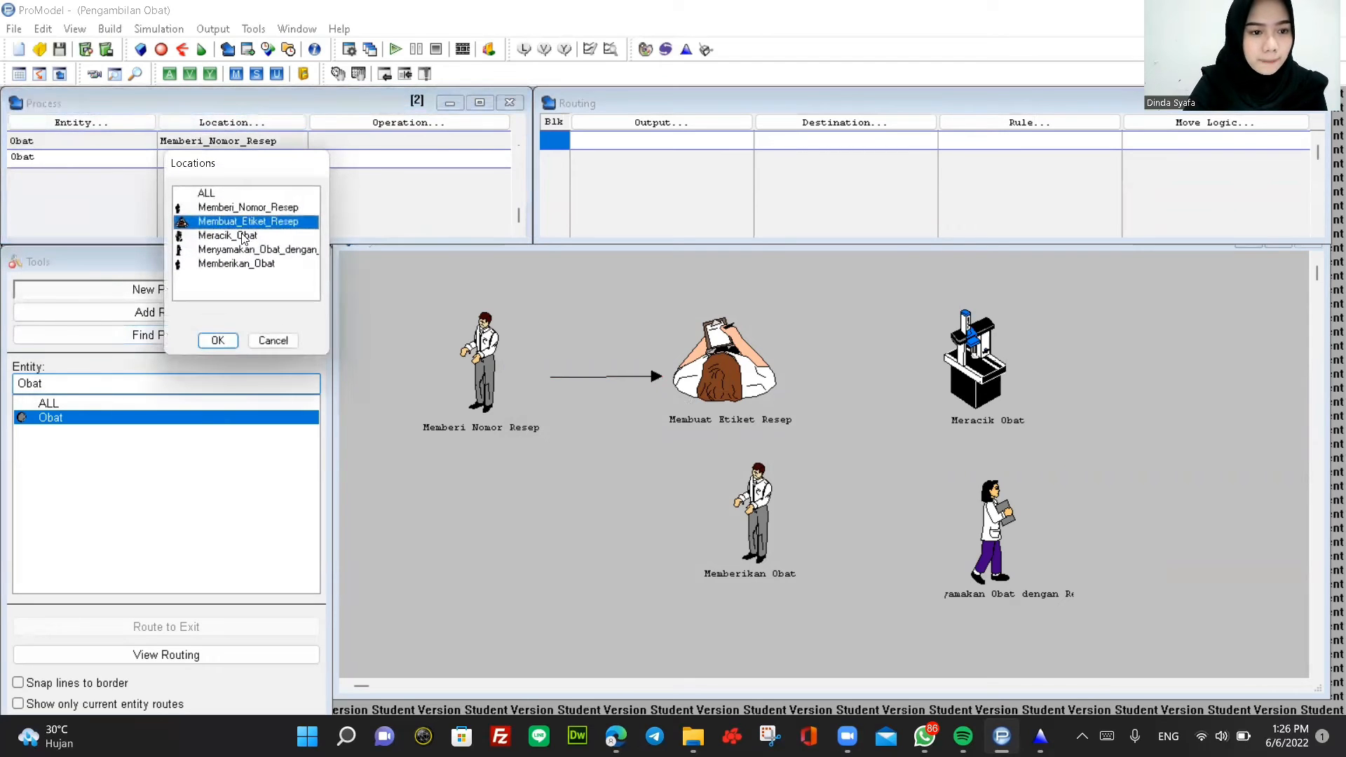
left_click(218, 341)
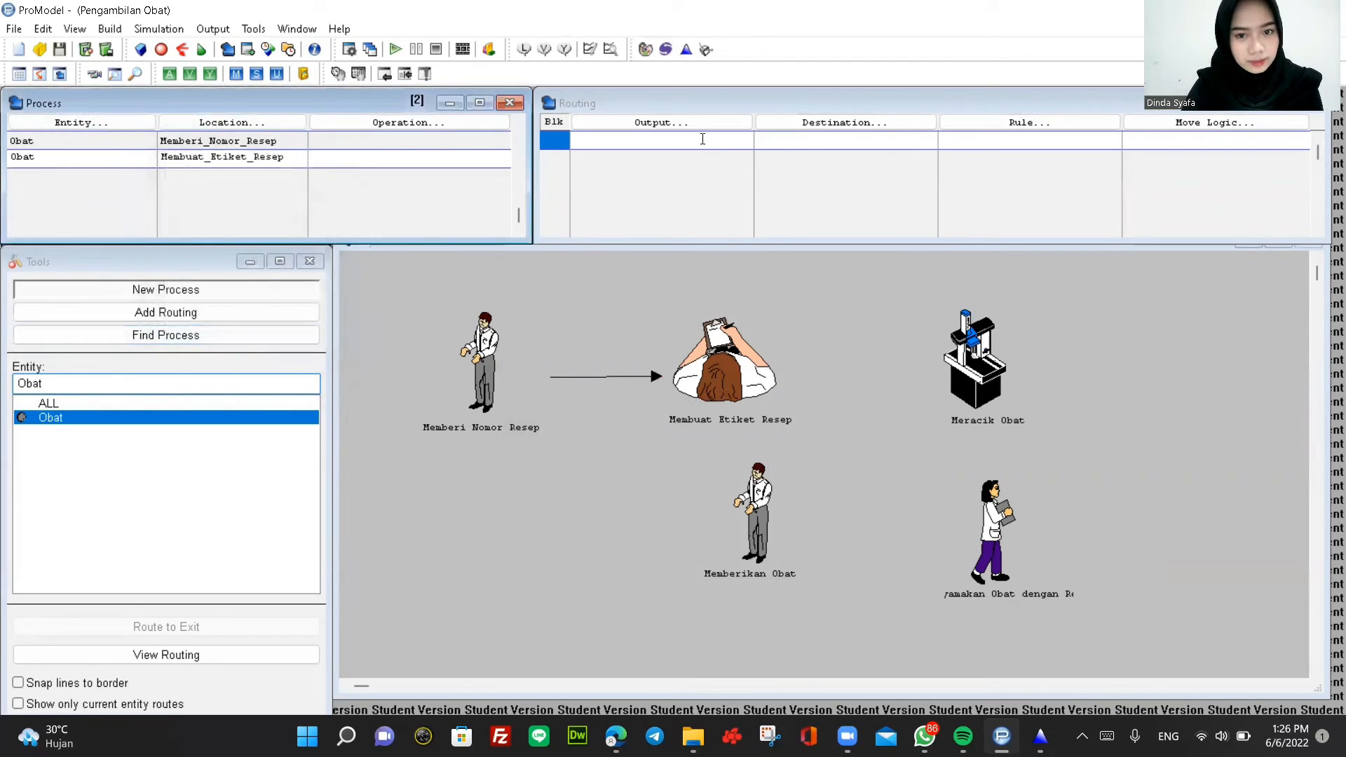
Route the output entity Obat from Membuat_Etiket_Resep to the destination Meracik_Obat.
left_click(673, 123)
left_click(630, 321)
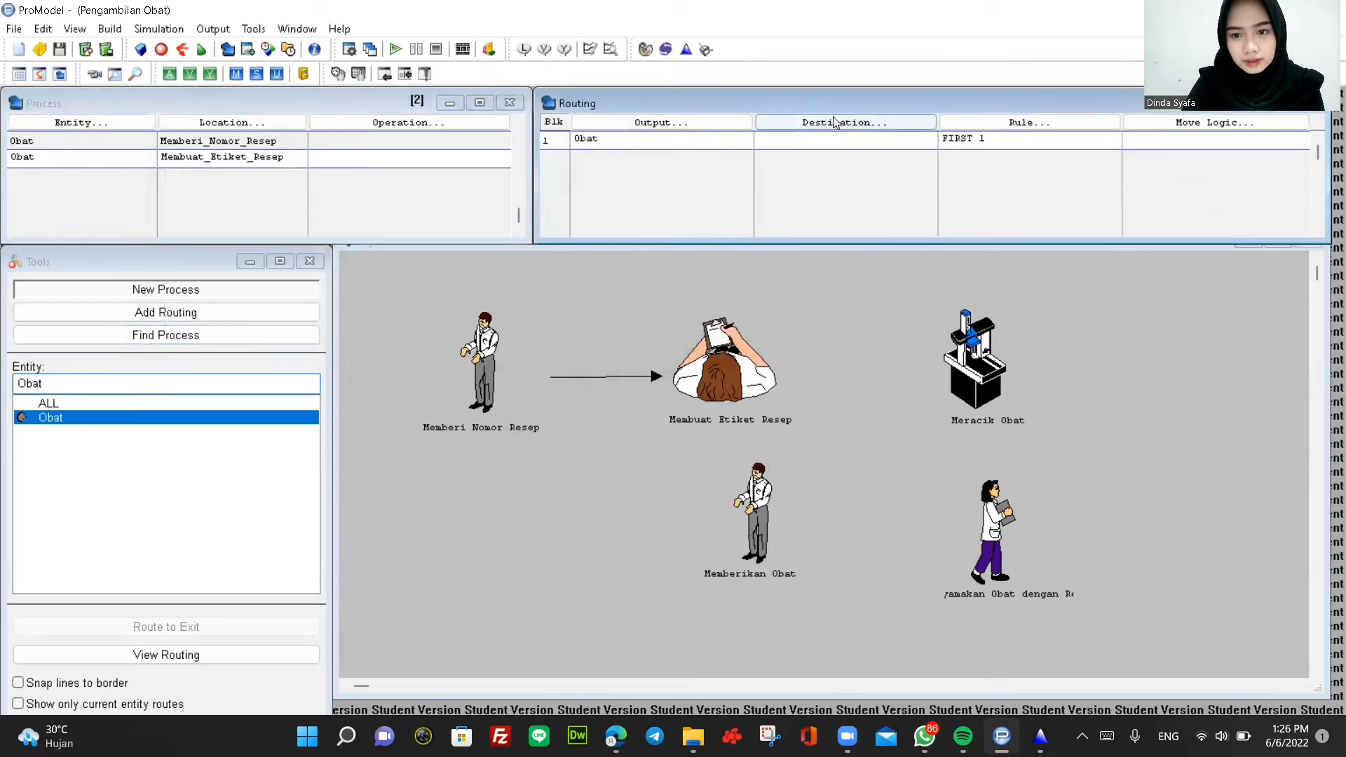
left_click(844, 124)
left_click(814, 206)
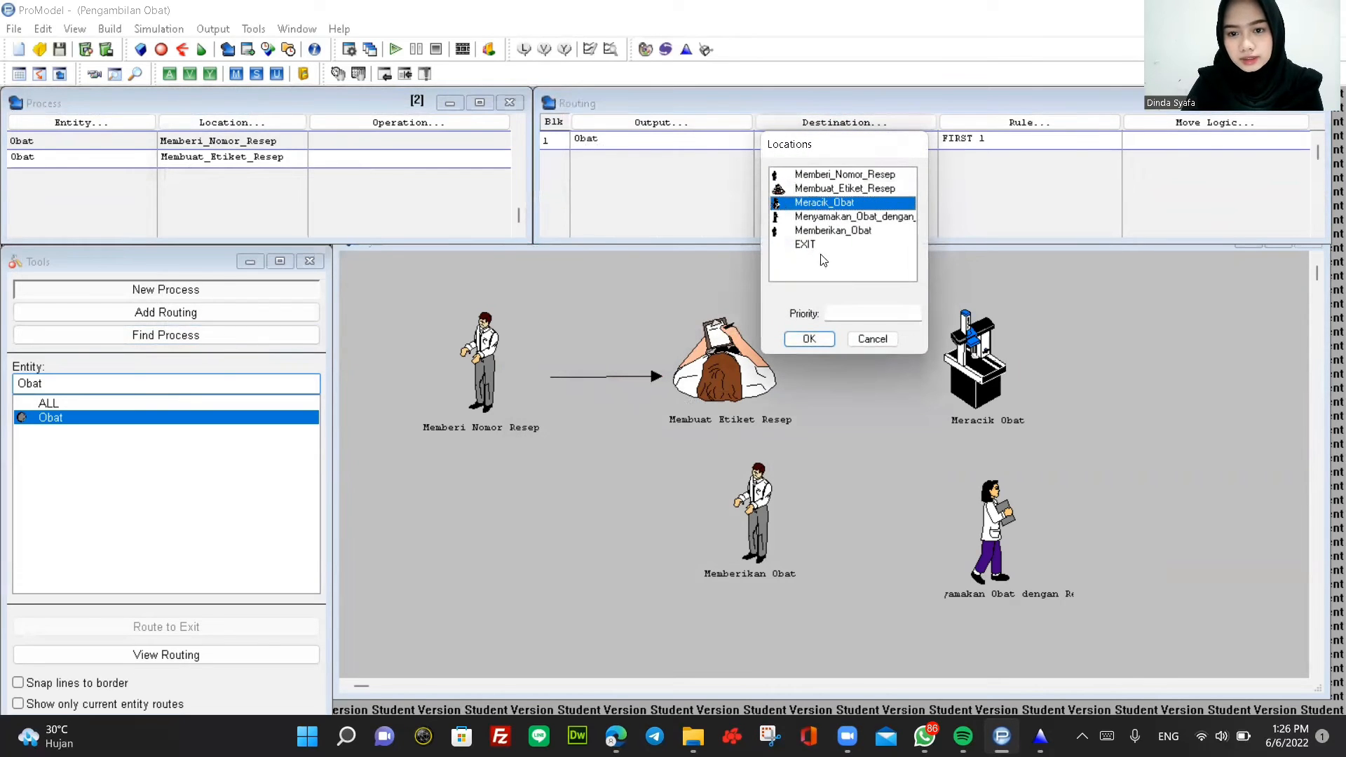
left_click(832, 194)
left_click(823, 203)
left_click(808, 339)
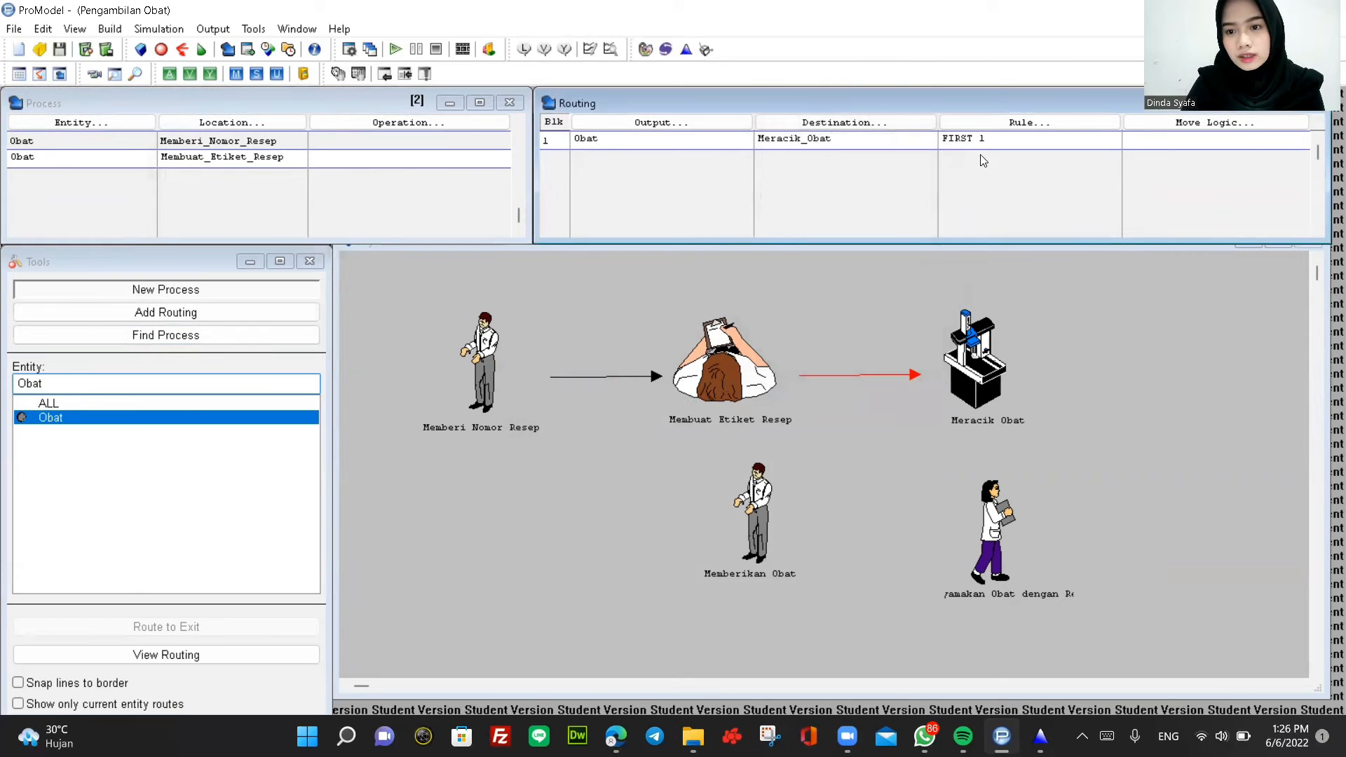
Open the Meracik_Obat route's move logic and enter 3, 2, 4, 5, 3, 3, 5, 2, 1, 2 into a new Stat::Fit data table.
left_click(1165, 119)
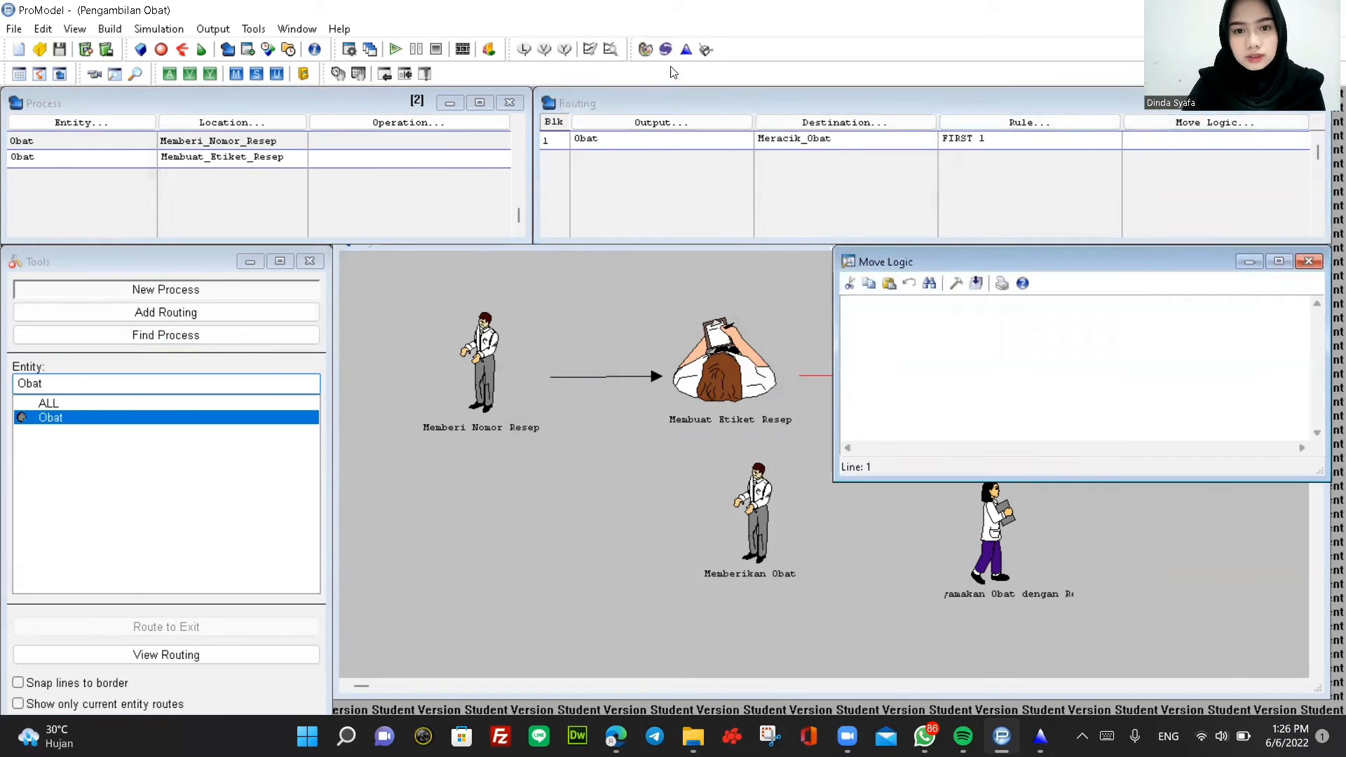
left_click(686, 49)
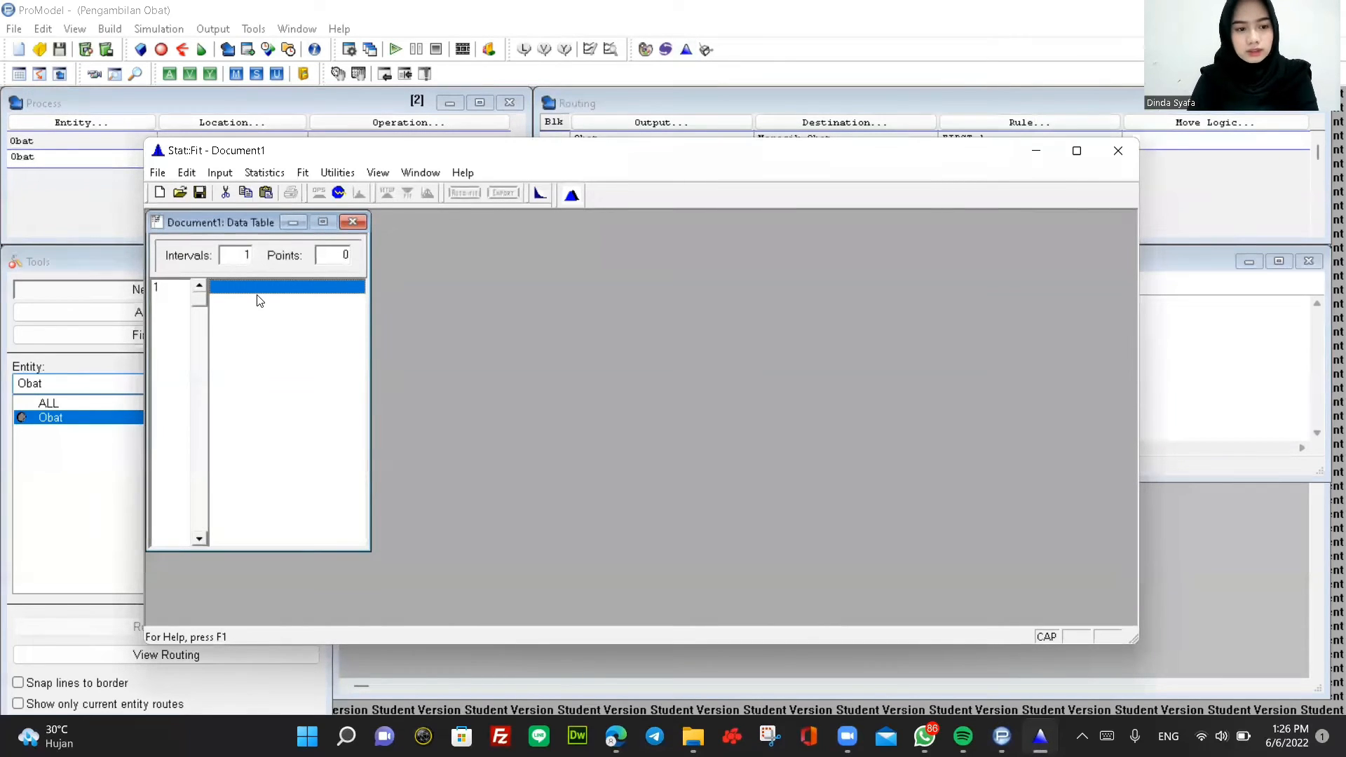
type("3")
key("Return")
type("2")
key("Return")
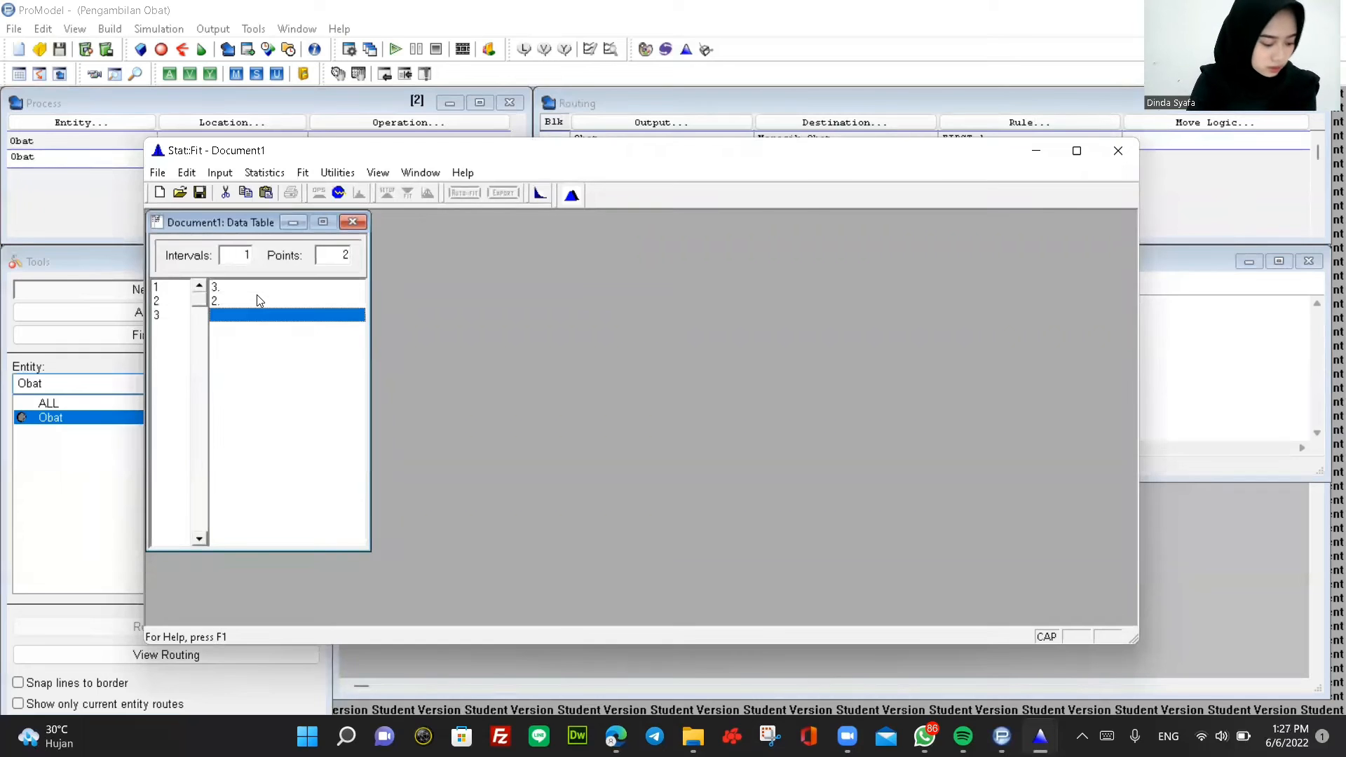
type("4")
key("Return")
type("5")
key("Return")
type("3")
key("Return")
type("3")
key("Return")
type("5")
key("Return")
type("2")
key("Return")
type("1")
key("Return")
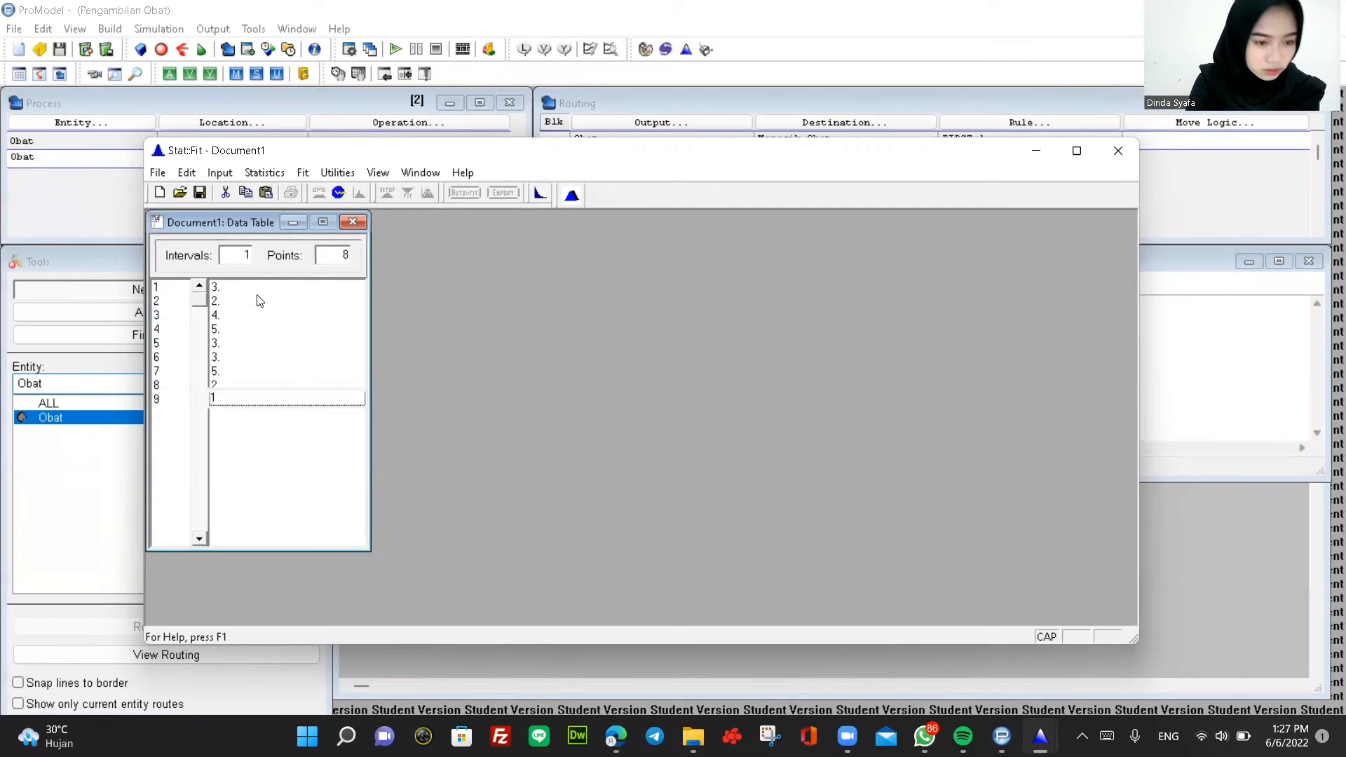
type("2")
key("Return")
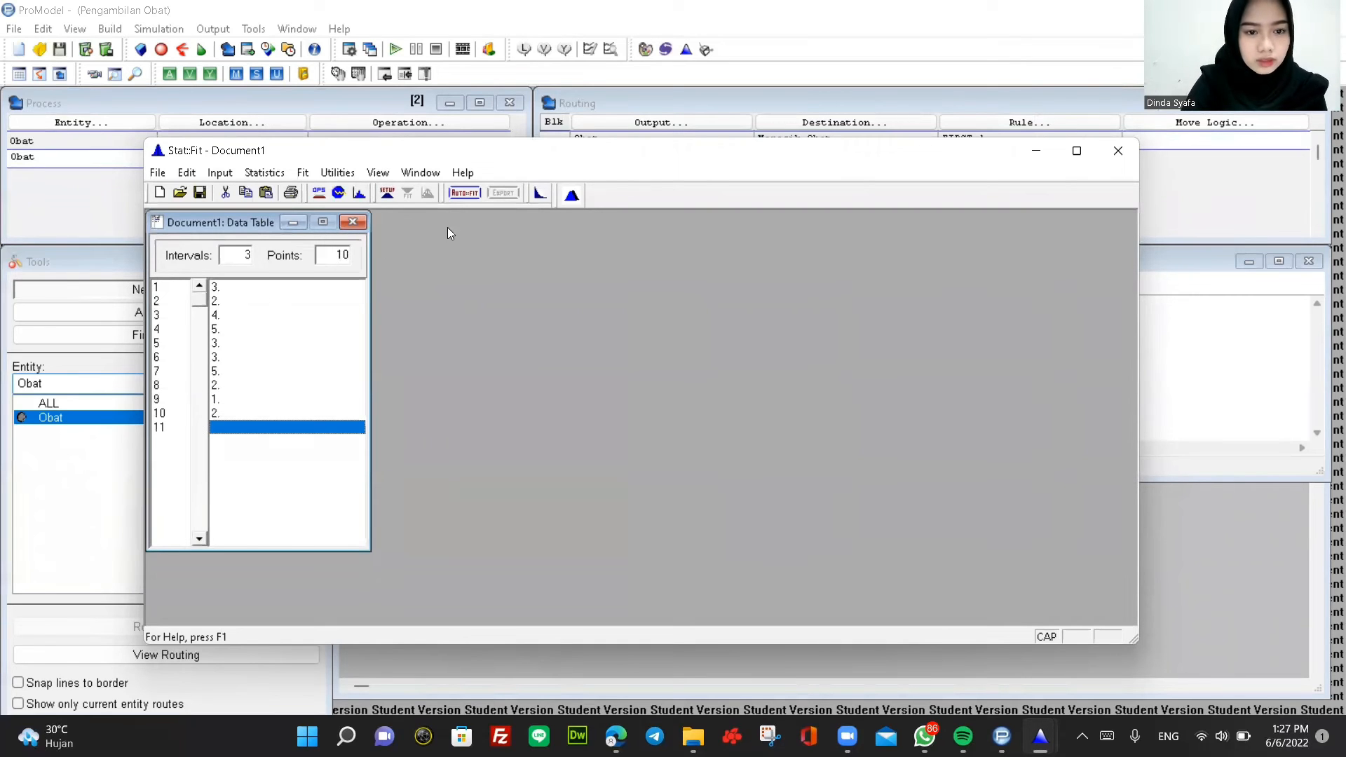
Auto-fit discrete distributions to the second data set.
left_click(465, 193)
left_click(319, 306)
left_click(302, 445)
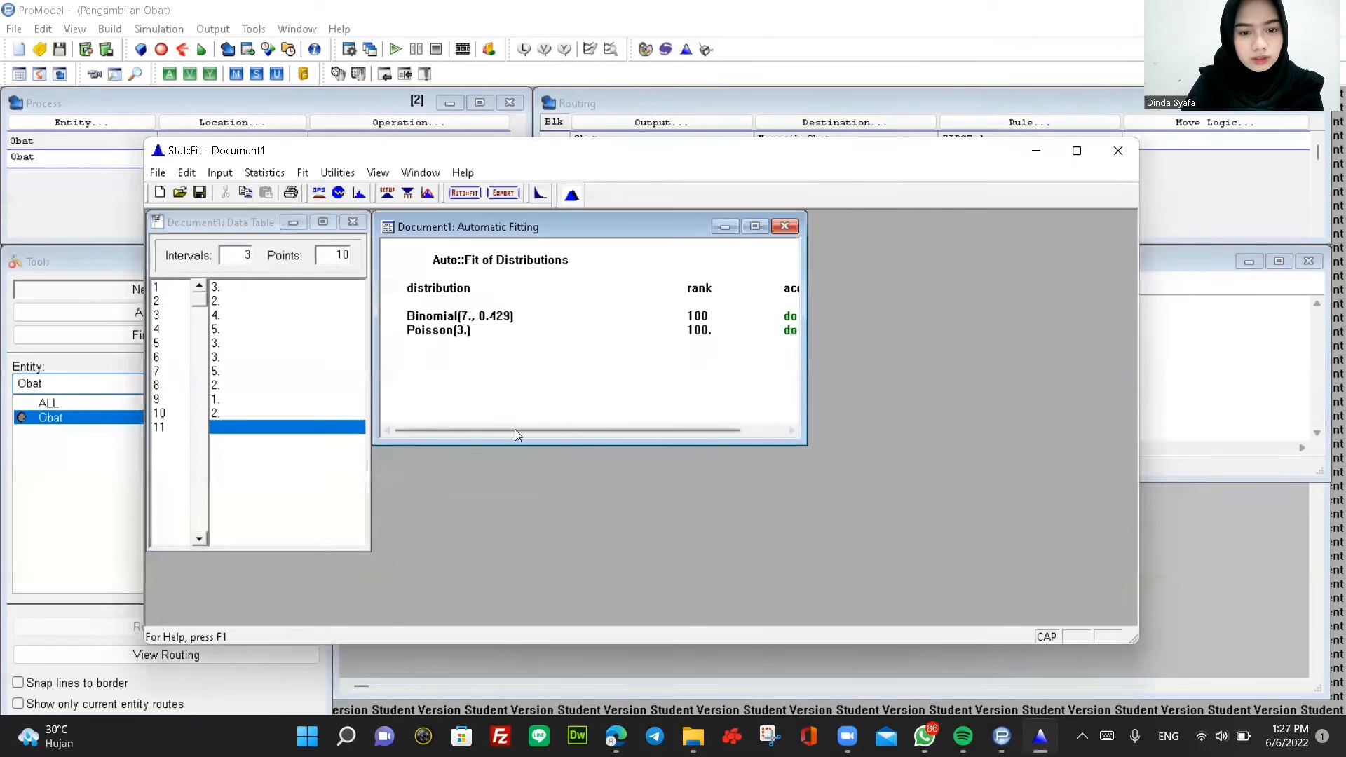
Export the Binomial fit to the clipboard in ProModel format and return to ProModel.
left_click(504, 194)
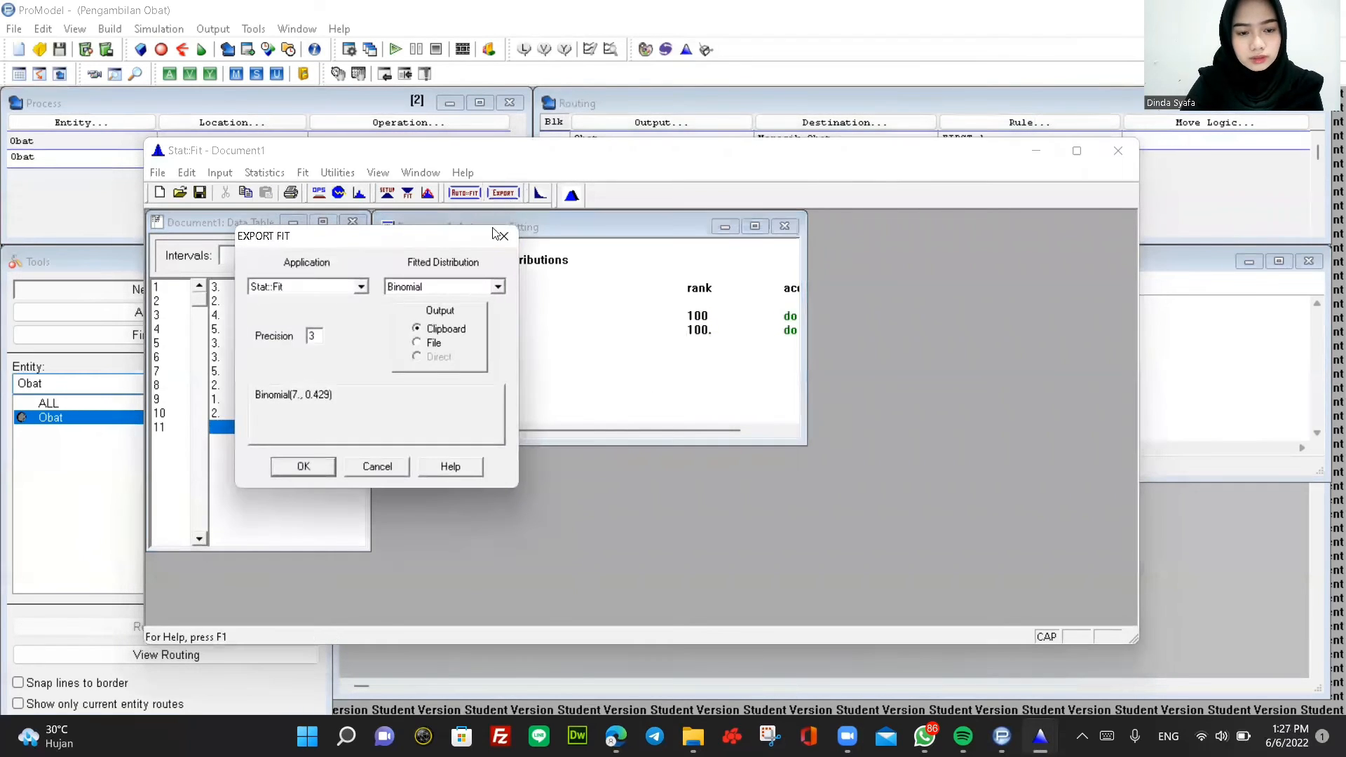
left_click(361, 287)
scroll(303, 349, "up", 2)
scroll(303, 348, "up", 3)
scroll(297, 343, "up", 4)
scroll(300, 343, "down", 4)
left_click(302, 328)
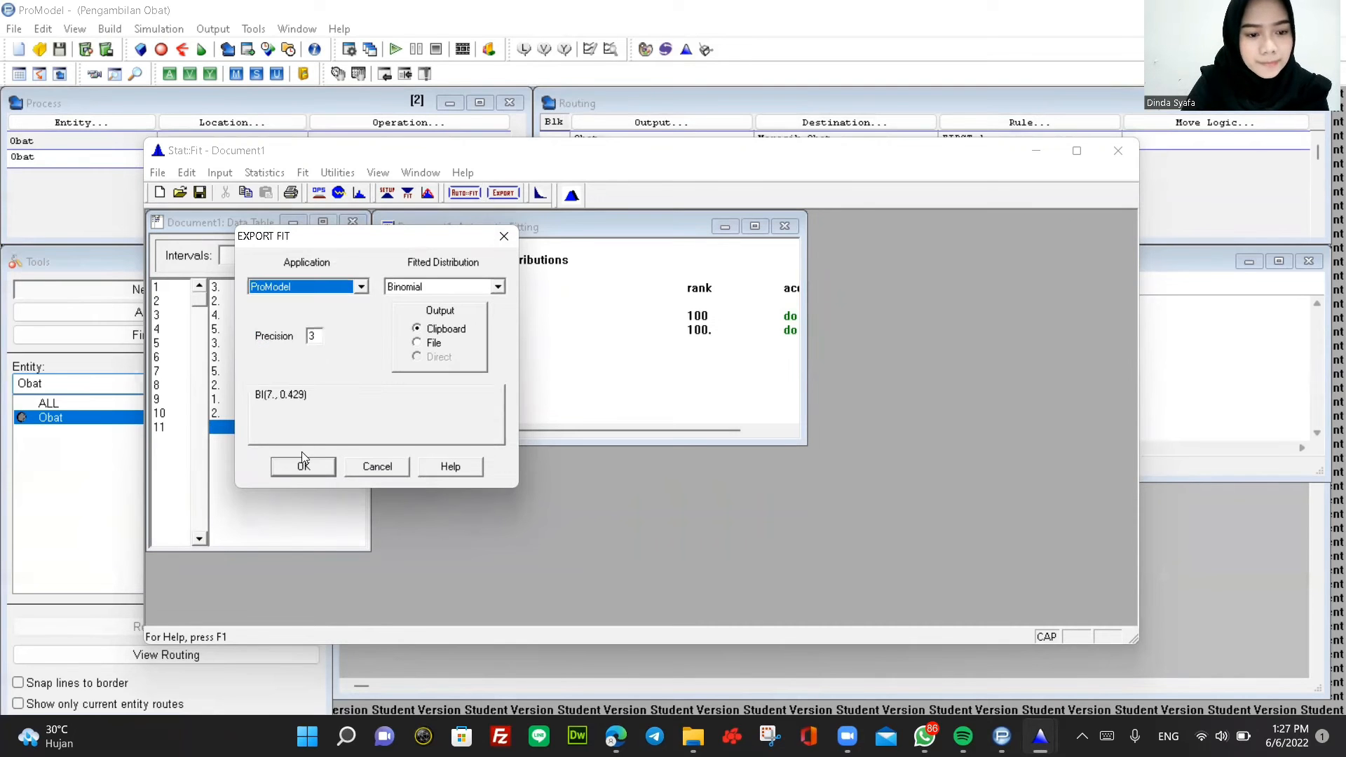
left_click(303, 468)
left_click(1035, 150)
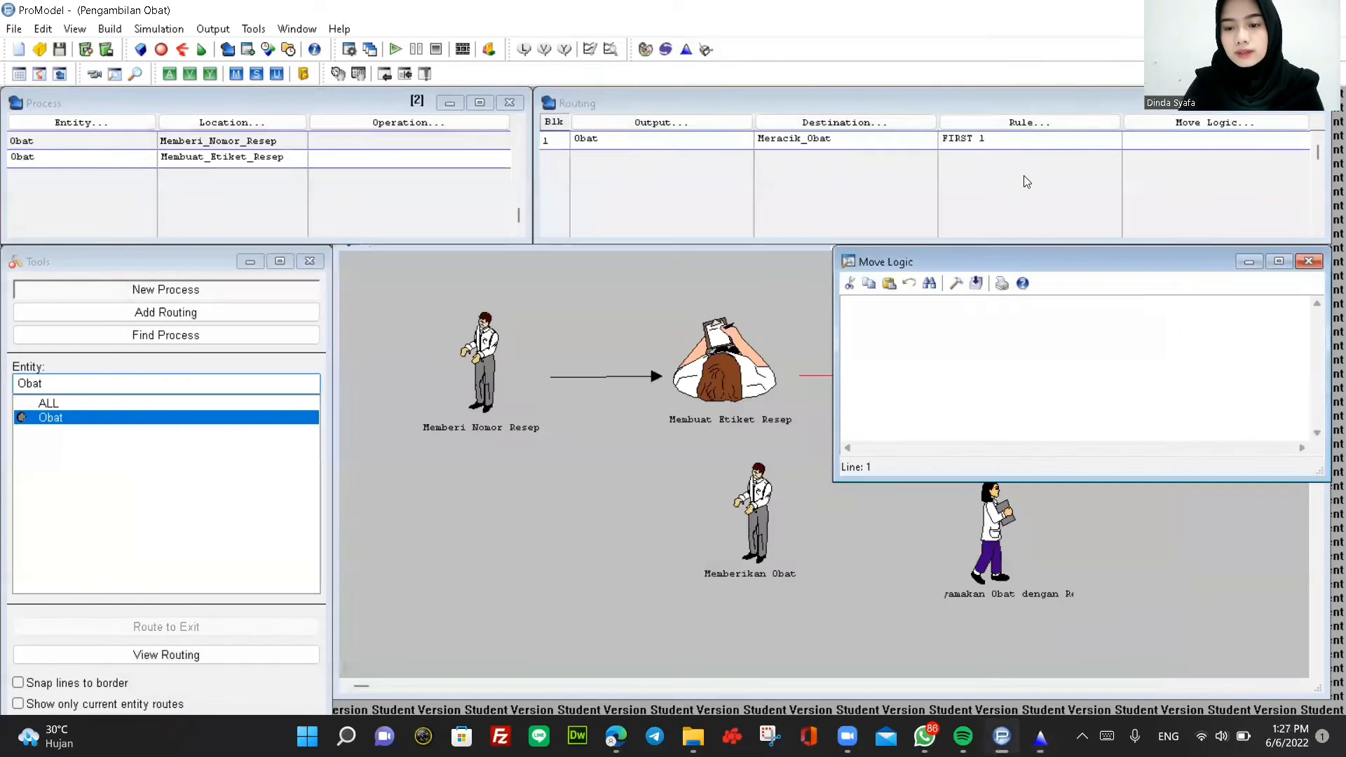
Build a MOVE FOR statement with the copied time BI(7., 0.429) in the Meracik_Obat route's move logic.
left_click(956, 282)
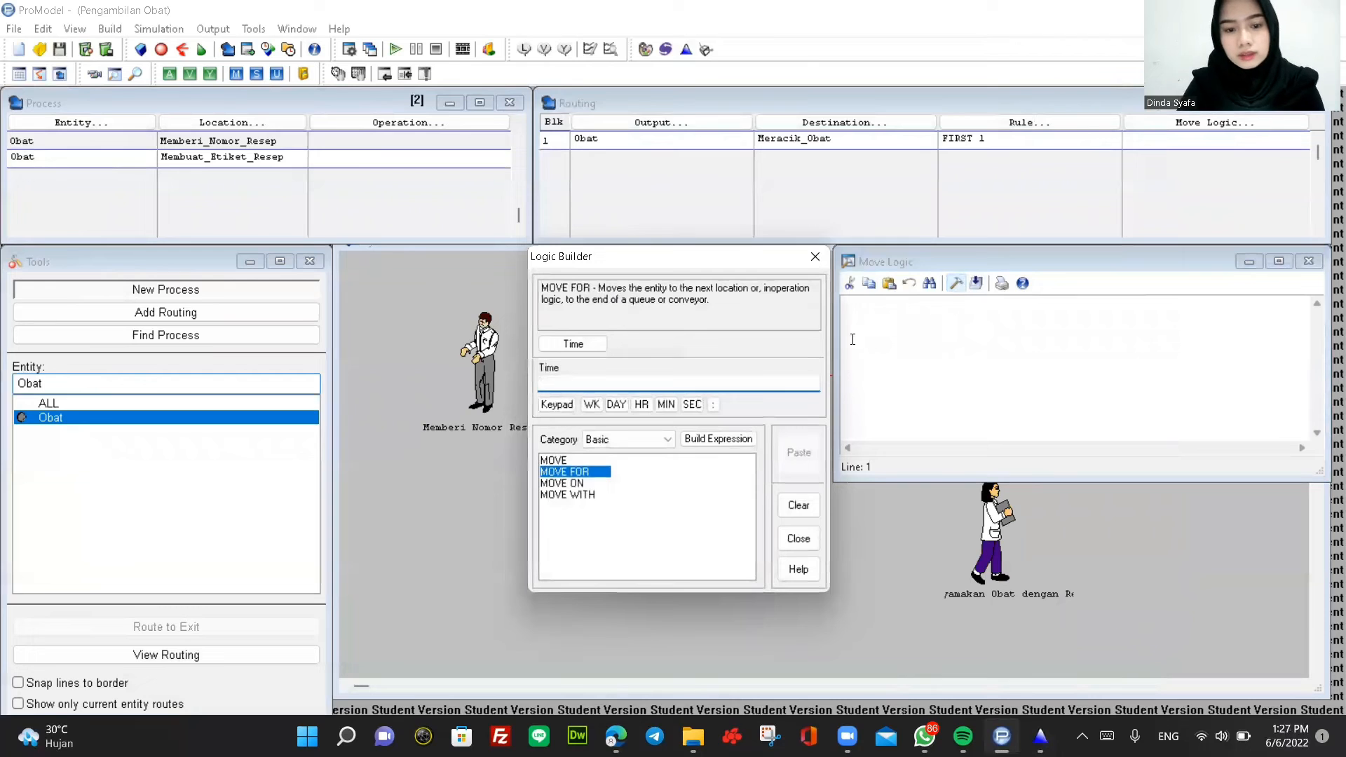
right_click(559, 384)
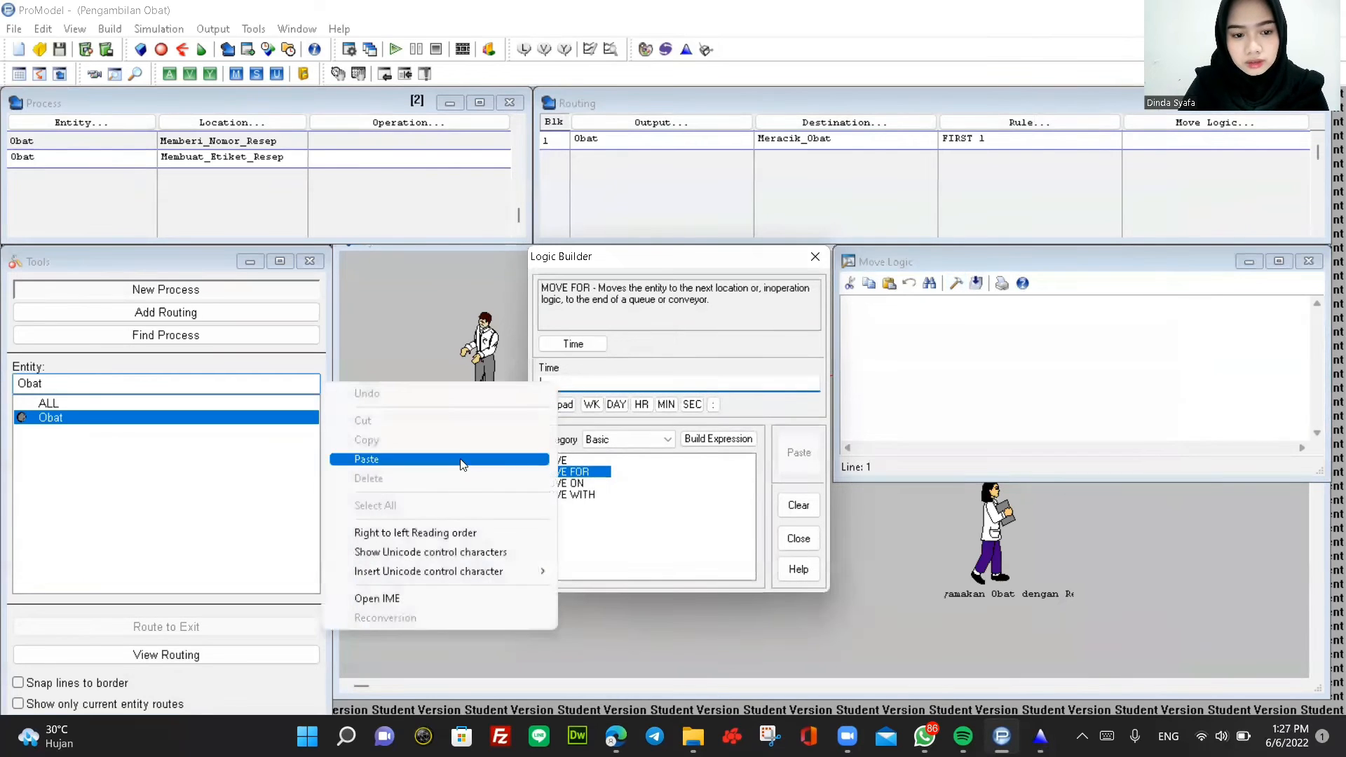
left_click(366, 458)
left_click(798, 452)
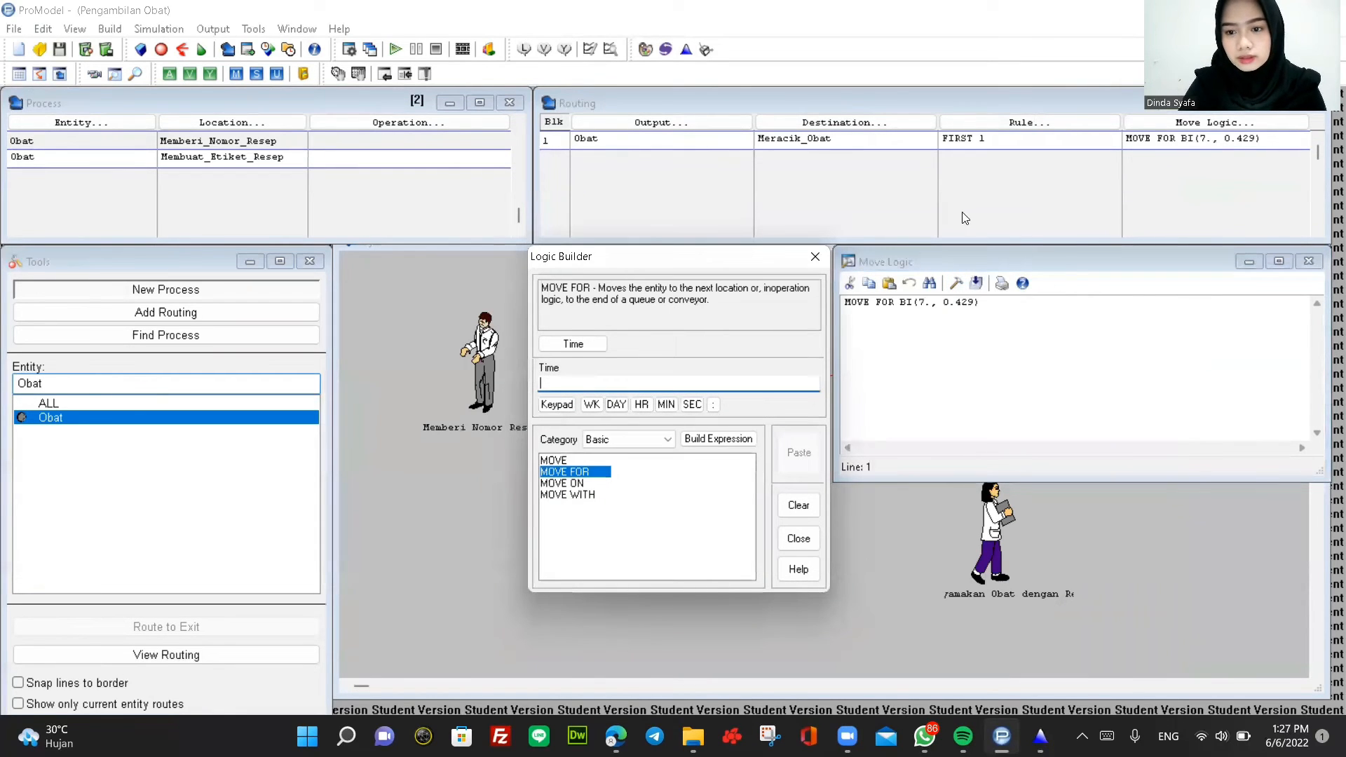
Close the logic windows and add a third process for Obat at Meracik_Obat.
left_click(82, 157)
key("Down")
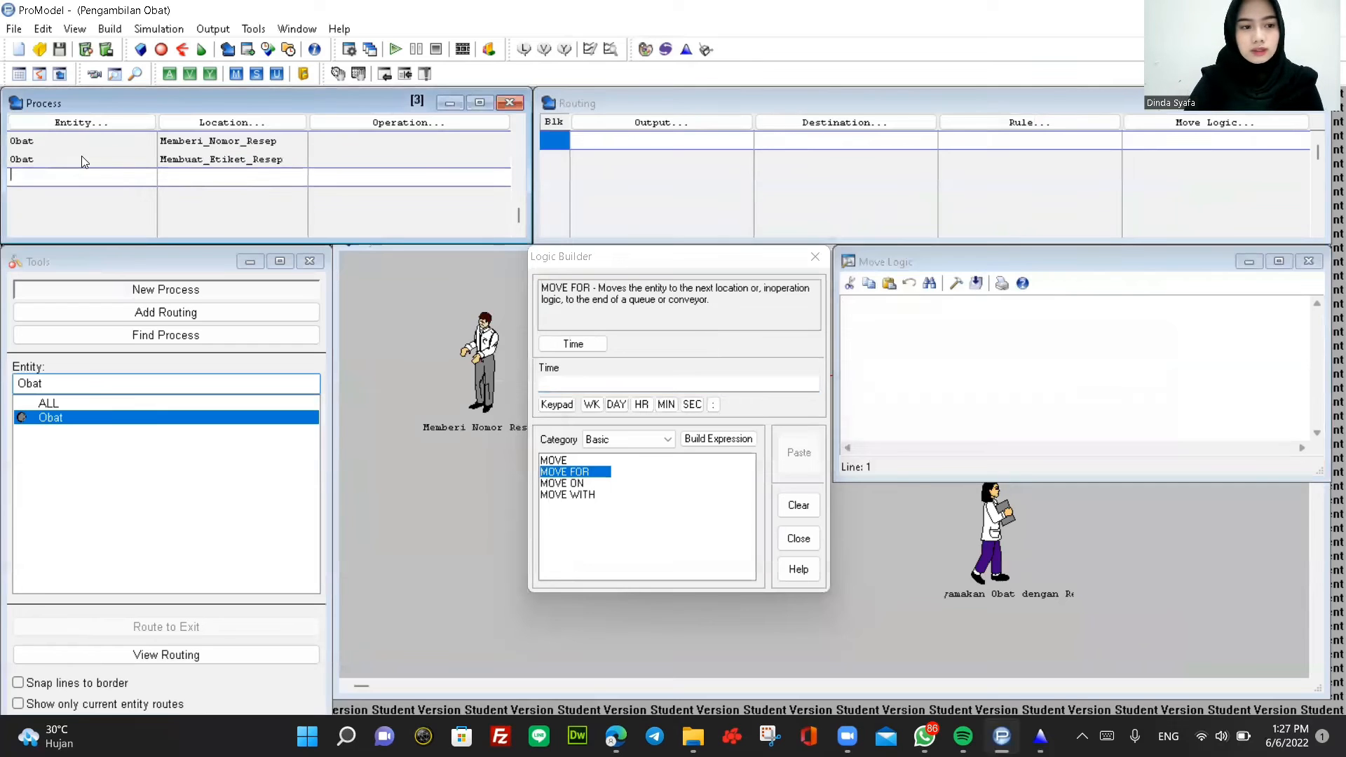
left_click(814, 256)
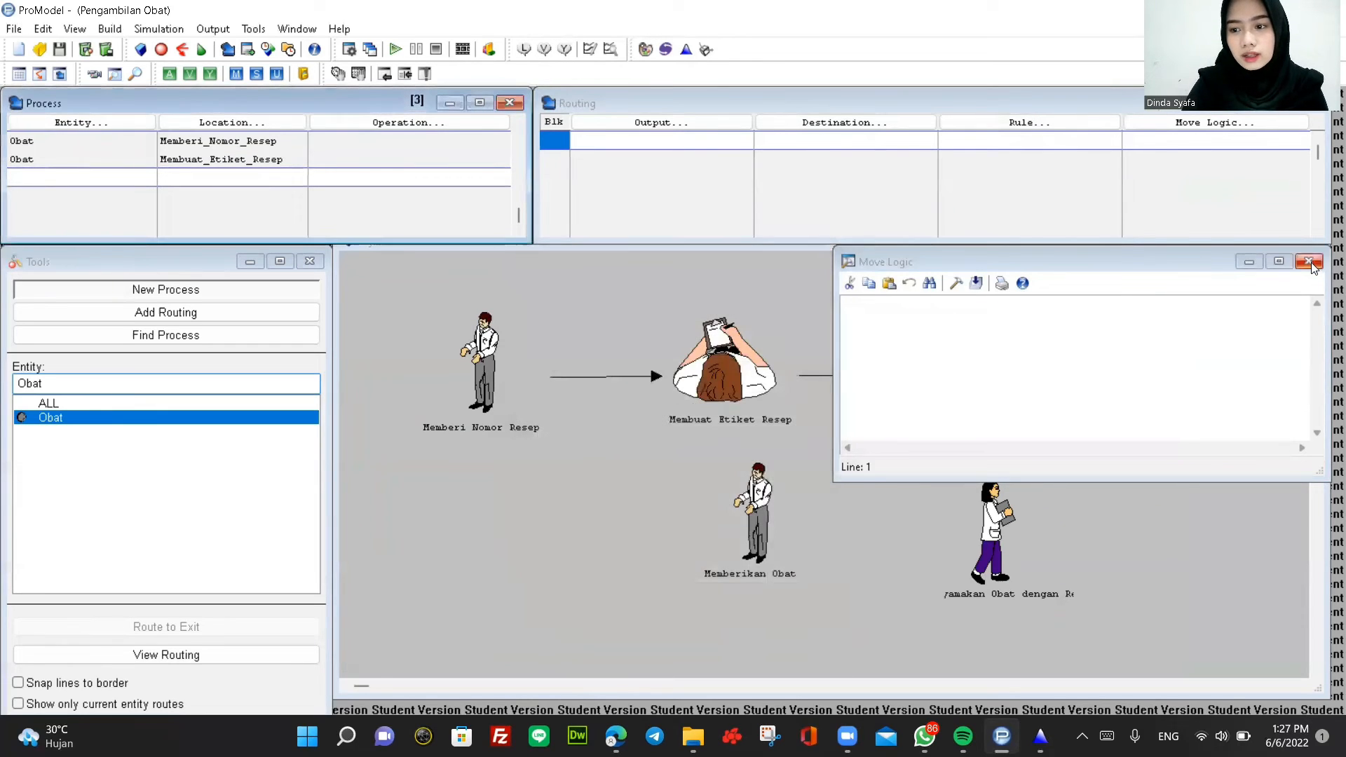
left_click(1308, 261)
left_click(108, 119)
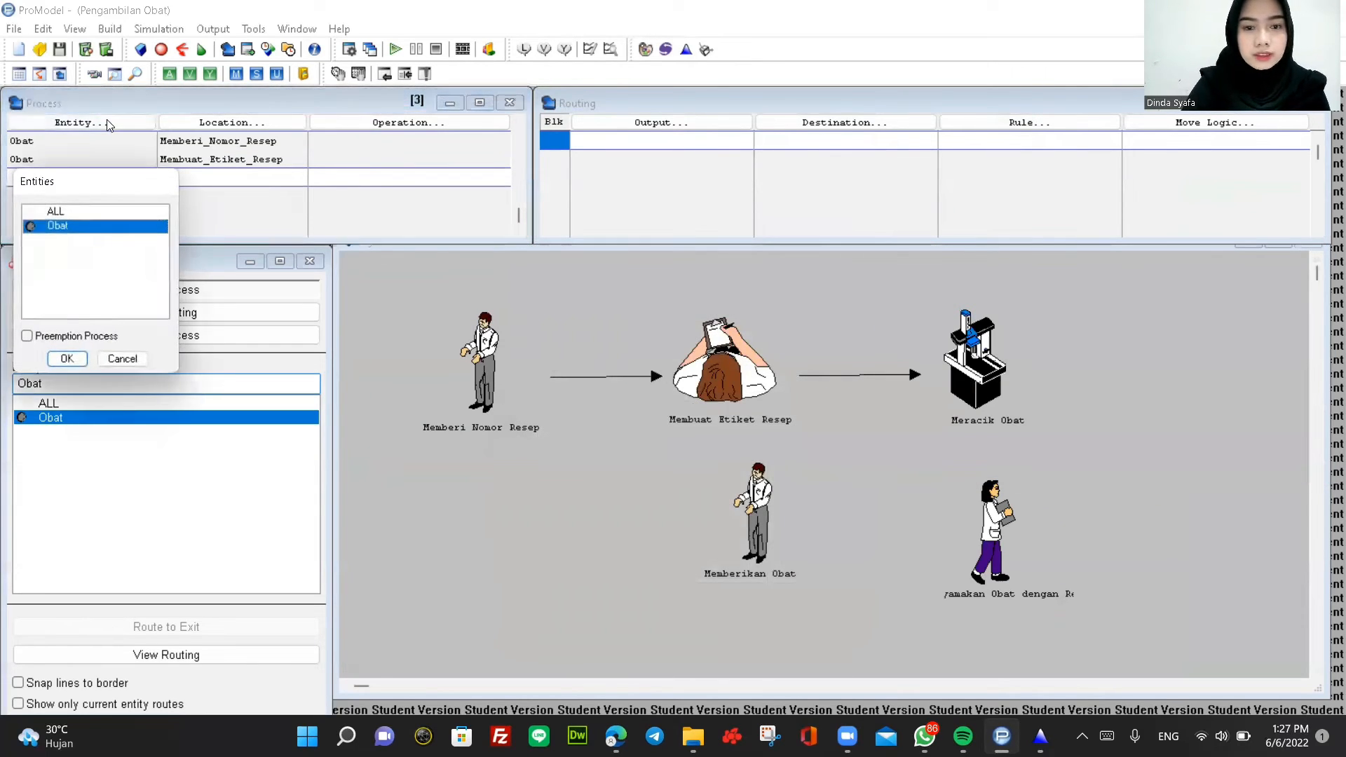
left_click(67, 359)
left_click(242, 126)
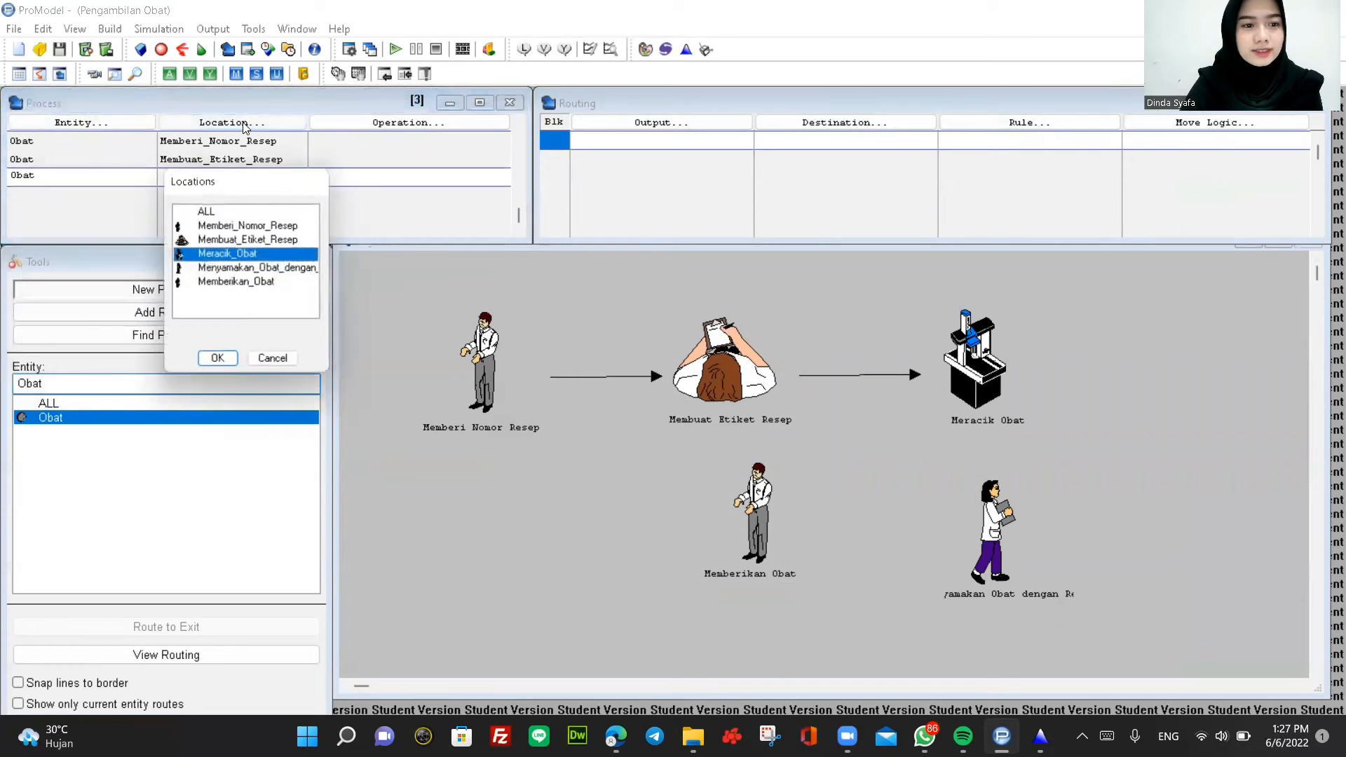
left_click(218, 359)
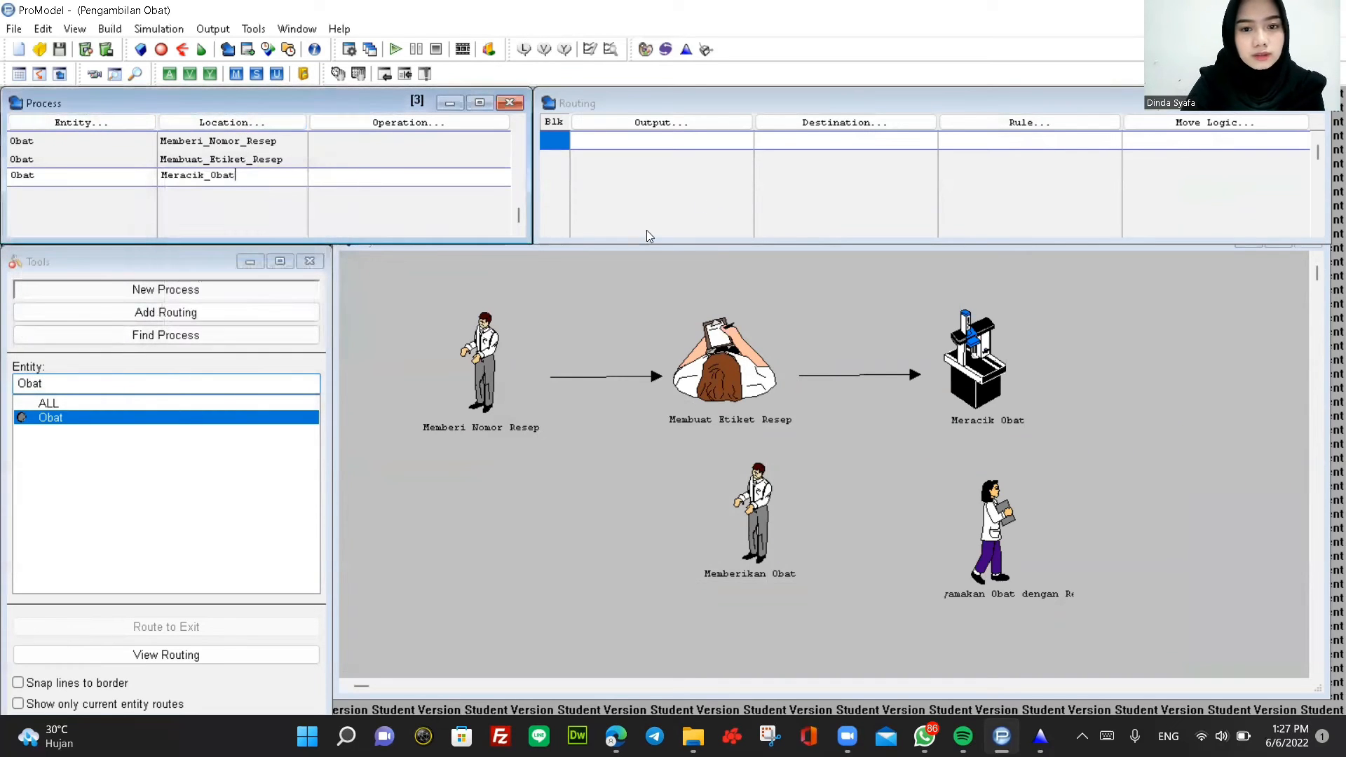
Route the output entity Obat from Meracik_Obat to the destination Menyamakan_Obat_dengan_Resep.
left_click(690, 122)
left_click(631, 318)
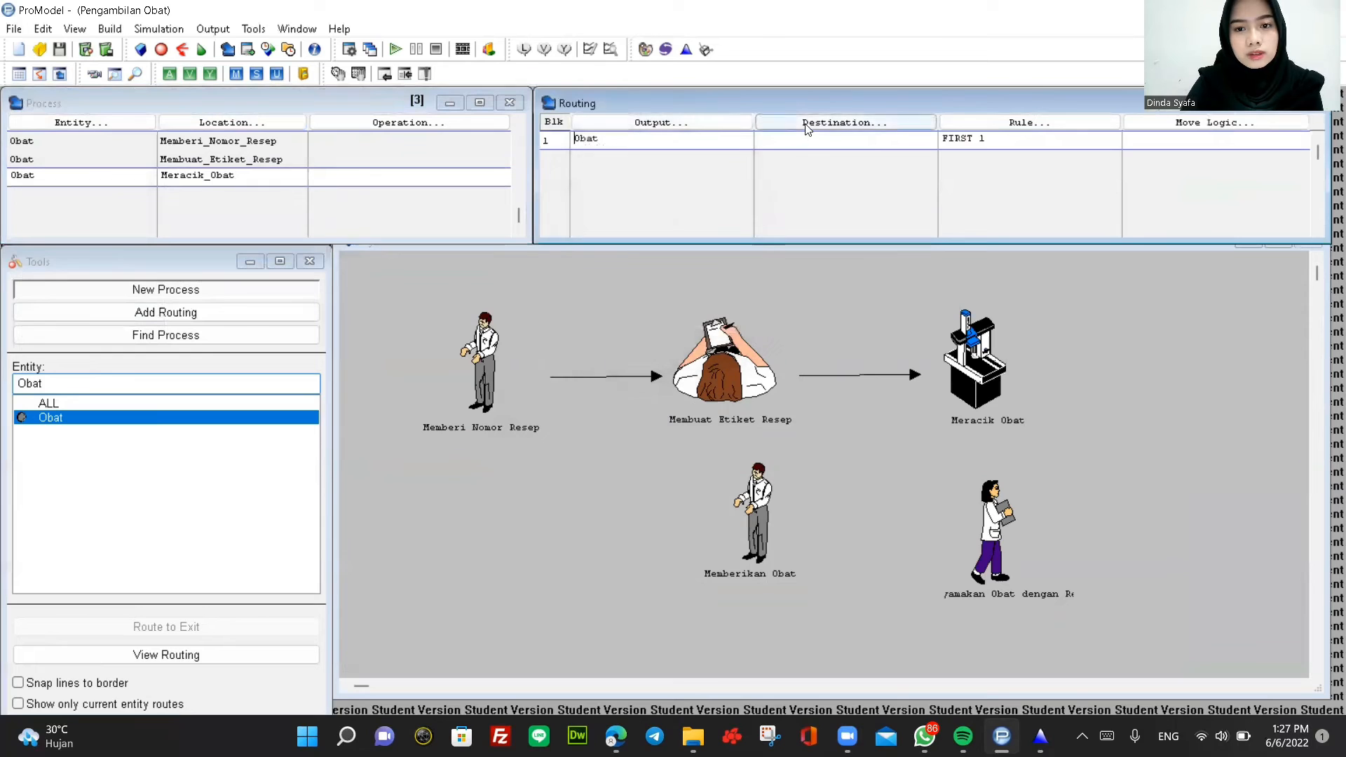
left_click(806, 125)
left_click(819, 218)
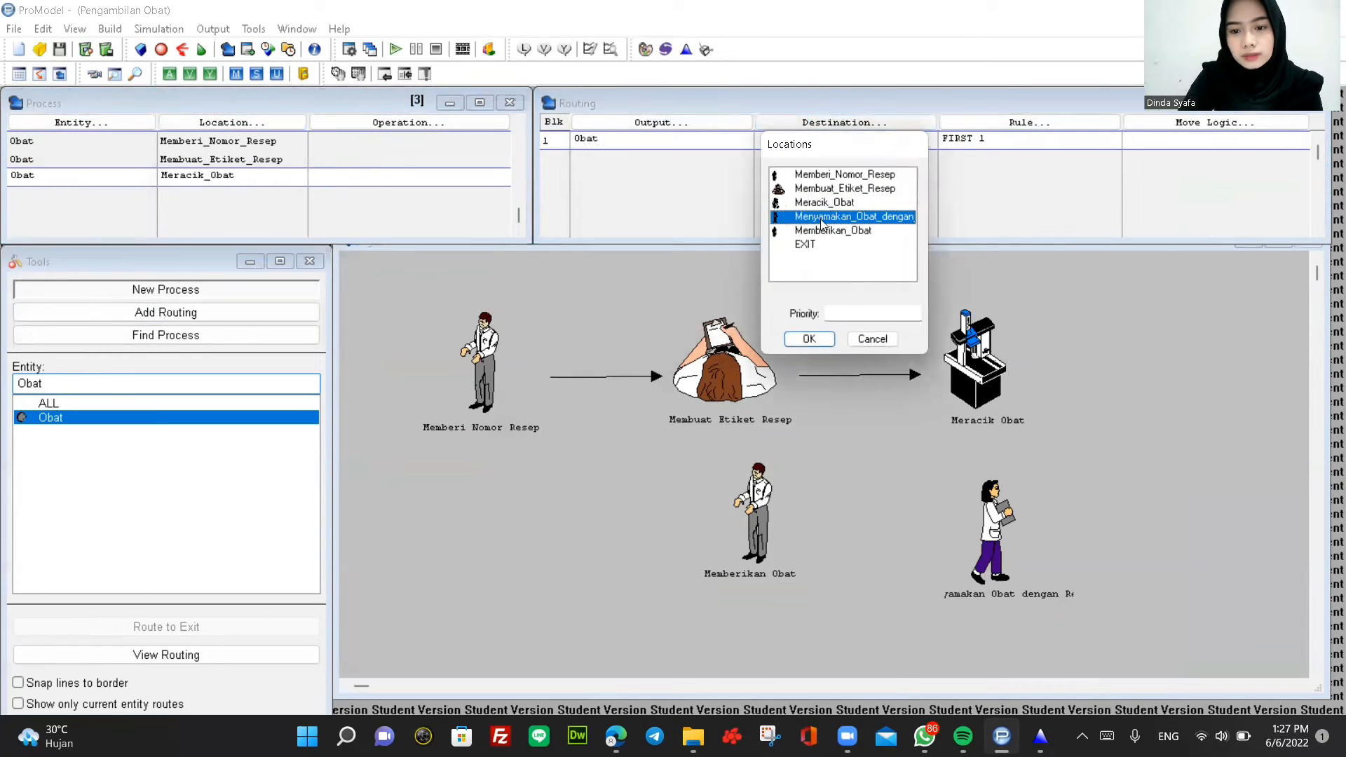
left_click(809, 340)
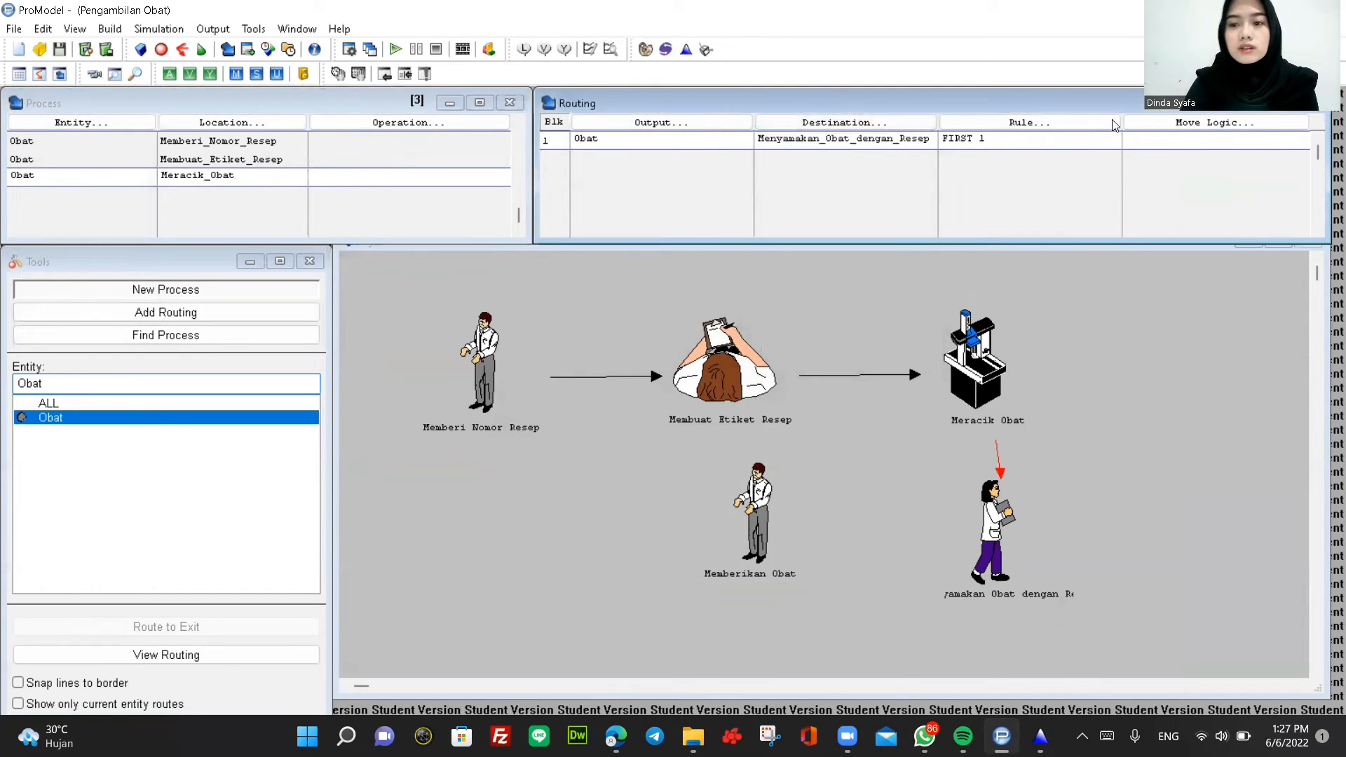
Open the Menyamakan_Obat_dengan_Resep route's move logic and enter 7, 5, 4, 6, 4, 7, 5, 6, 2, 4 into a new Stat::Fit data table.
left_click(1158, 130)
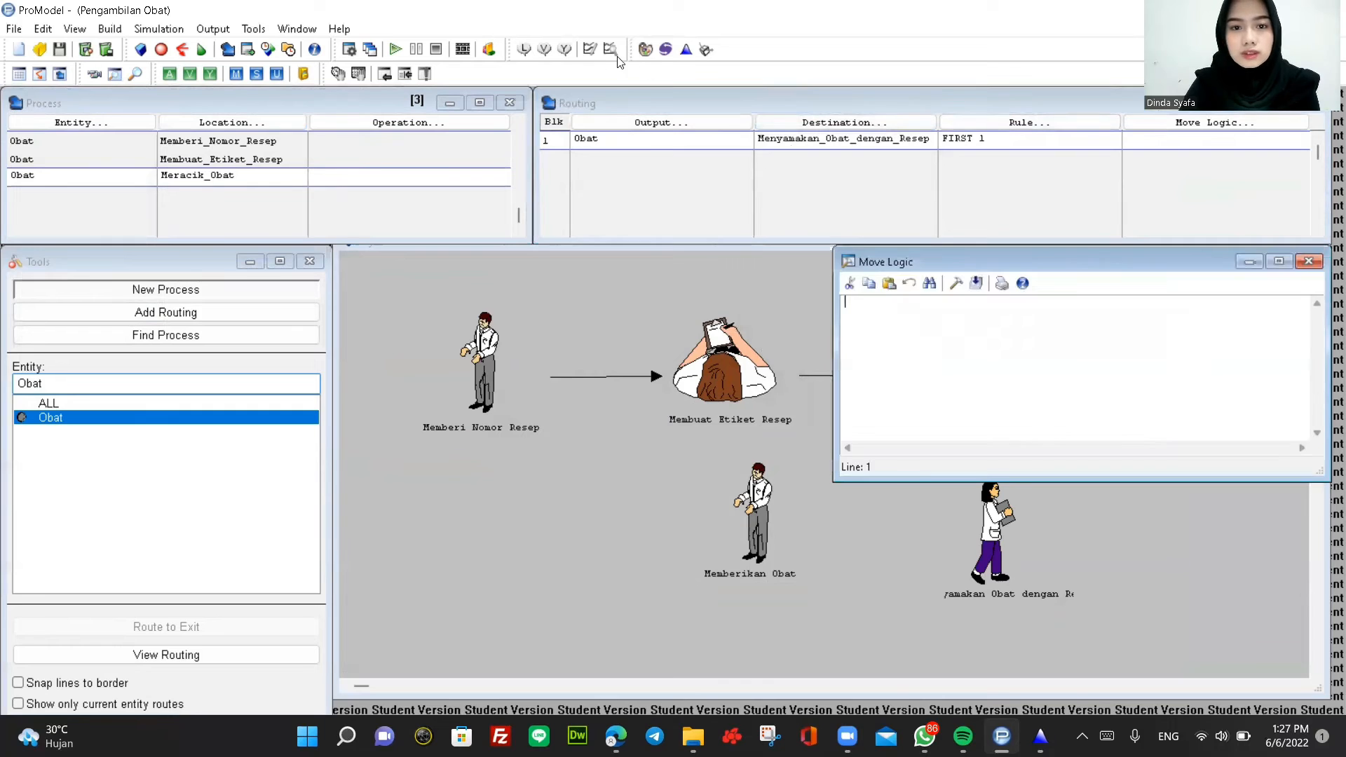
left_click(686, 47)
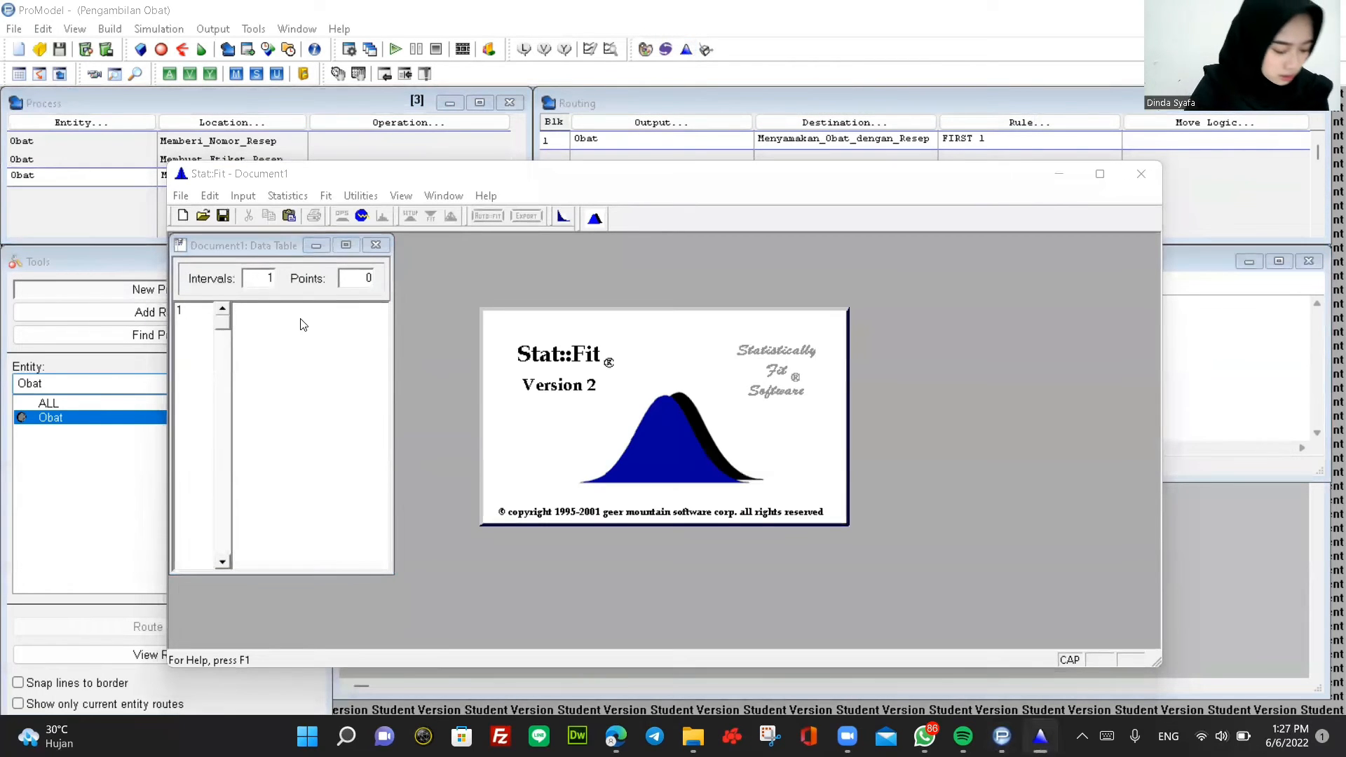
left_click(280, 309)
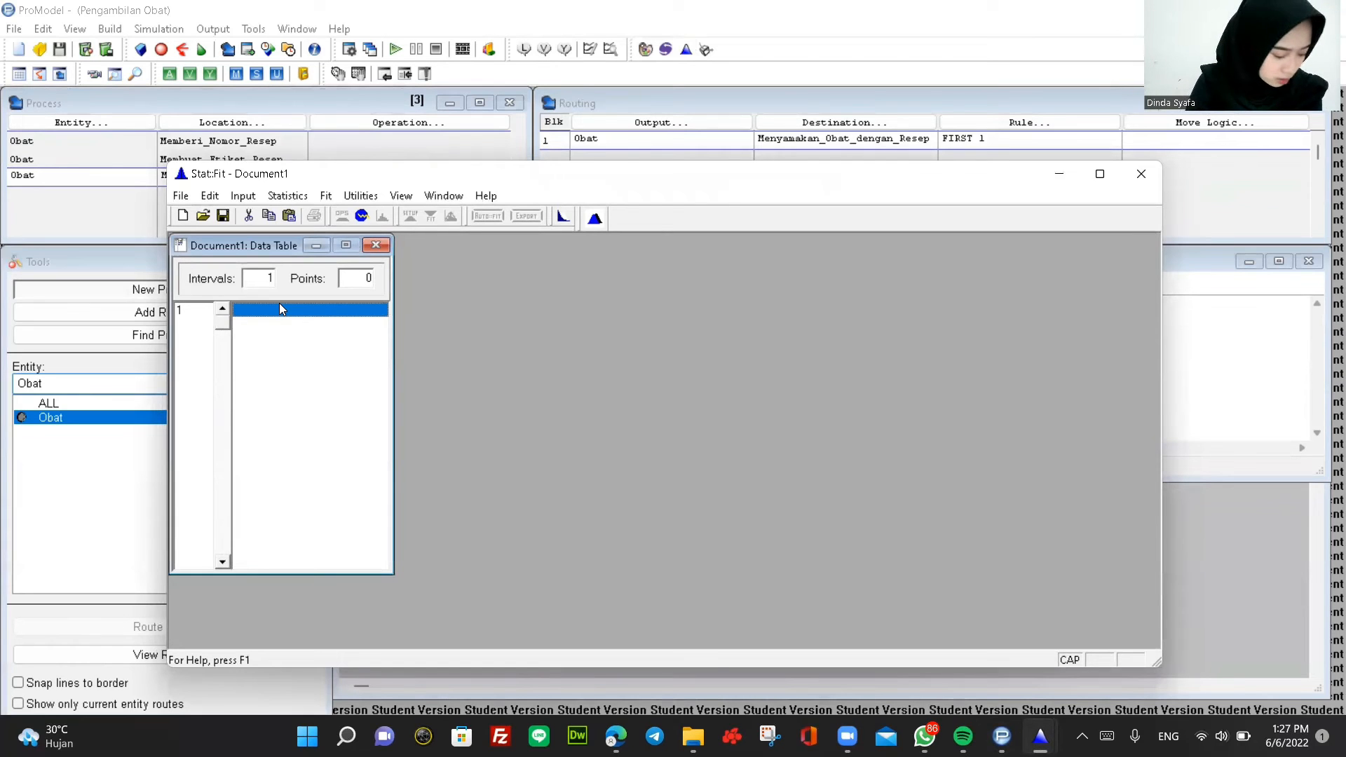
type("7")
key("Return")
type("5")
key("Return")
type("4")
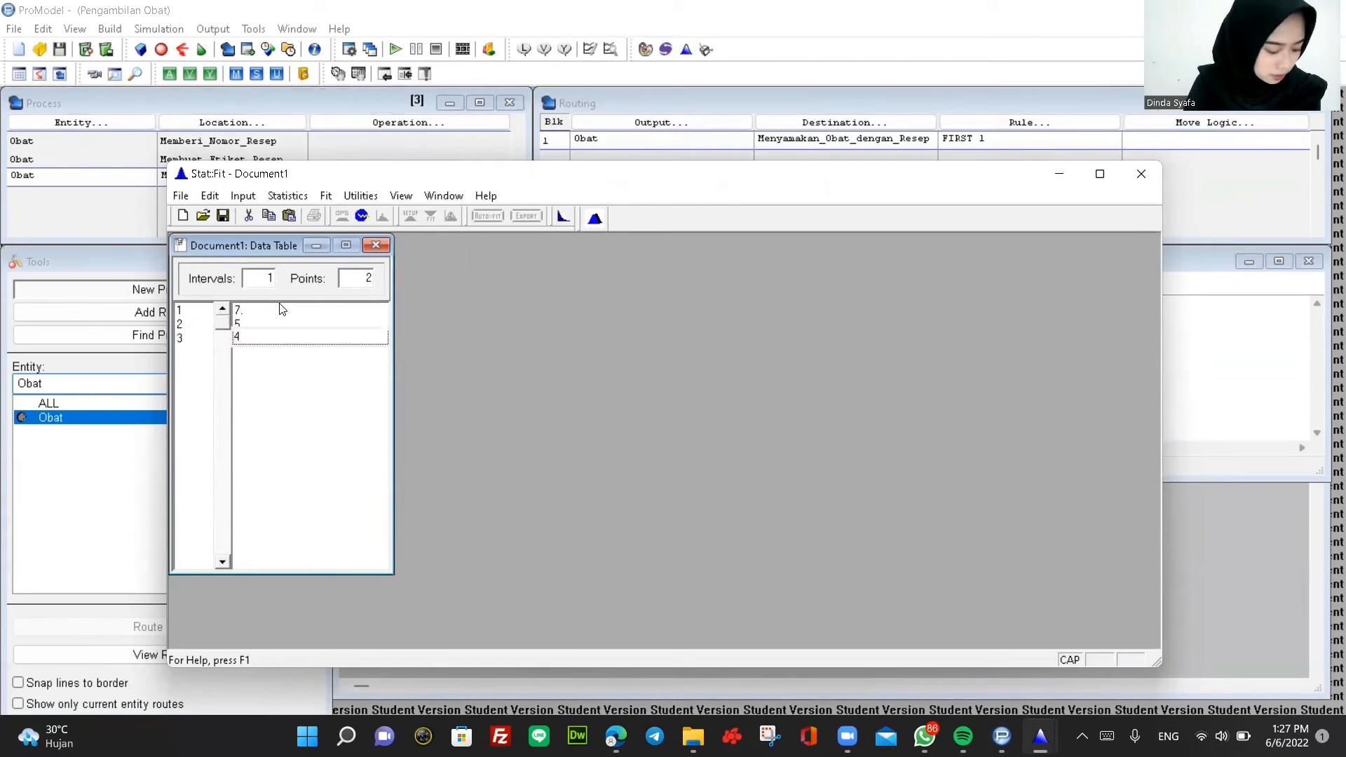
key("Return")
type("6")
key("Return")
type("4")
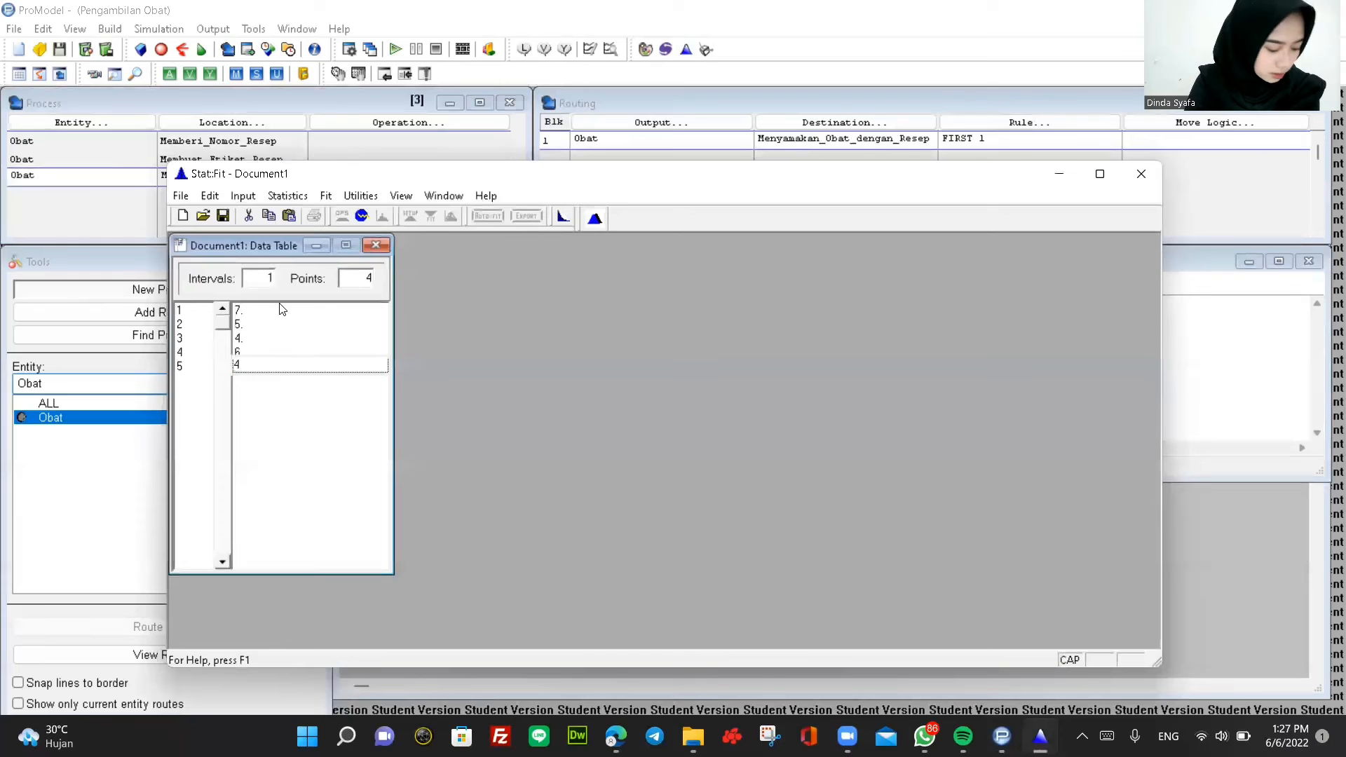
key("Return")
type("7")
key("Return")
type("5")
key("Return")
type("6")
key("Return")
type("2")
key("Return")
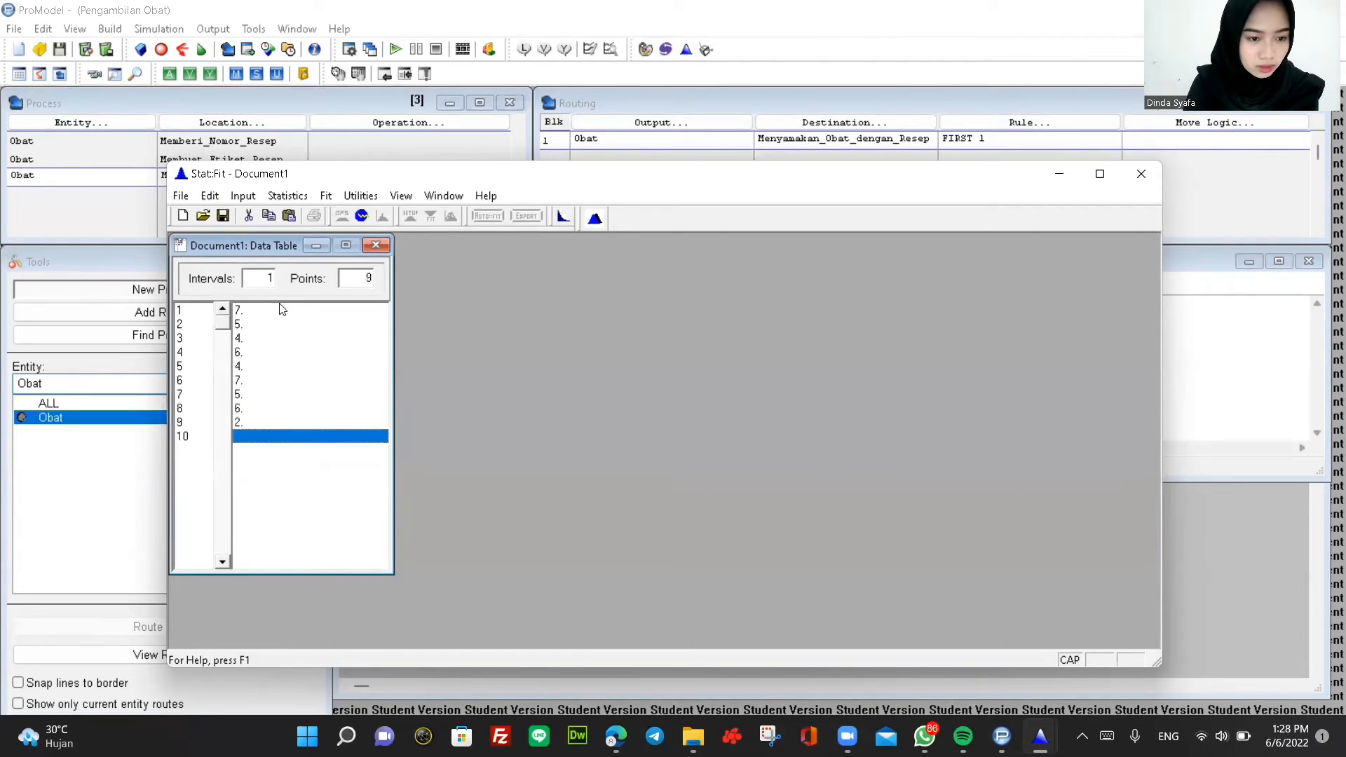
type("4")
key("Return")
Auto-fit discrete distributions to the third data set and widen the results window to show the acceptance column.
left_click(486, 217)
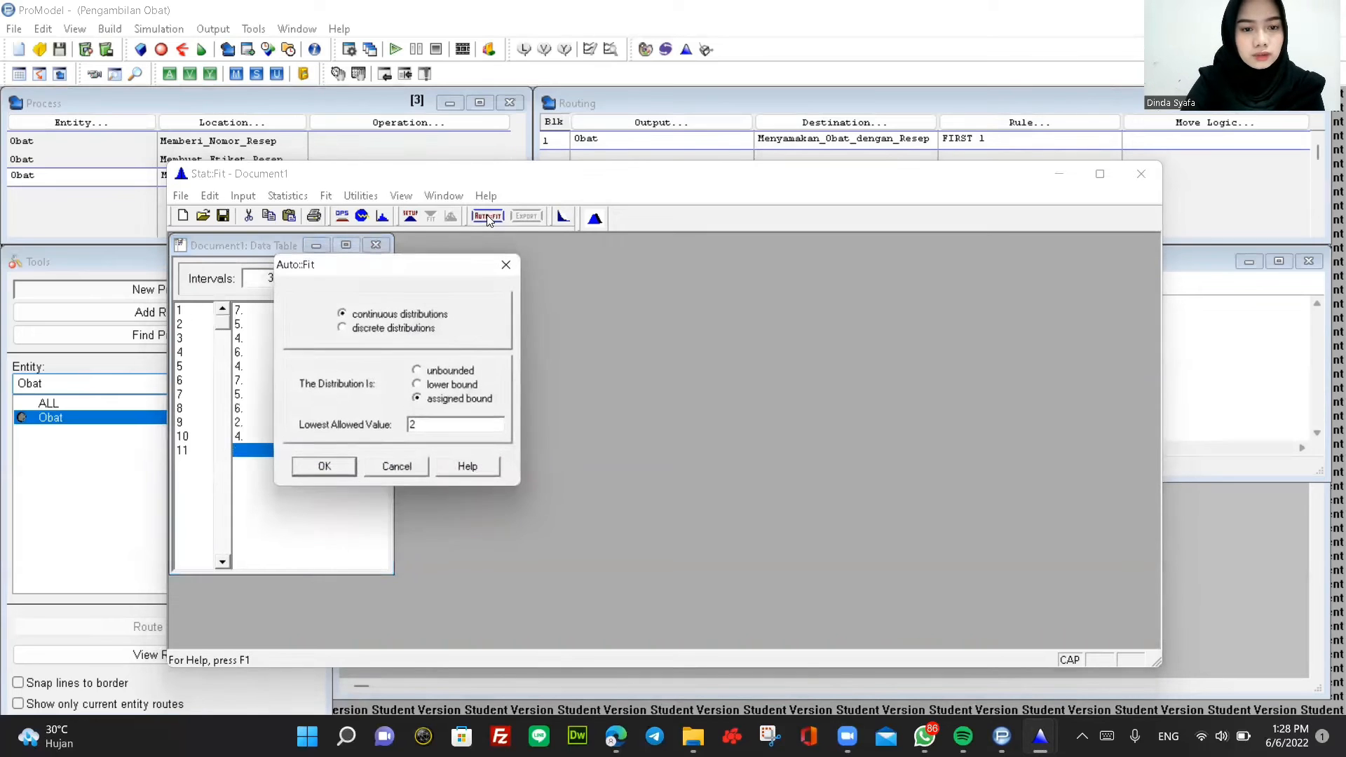
left_click(323, 467)
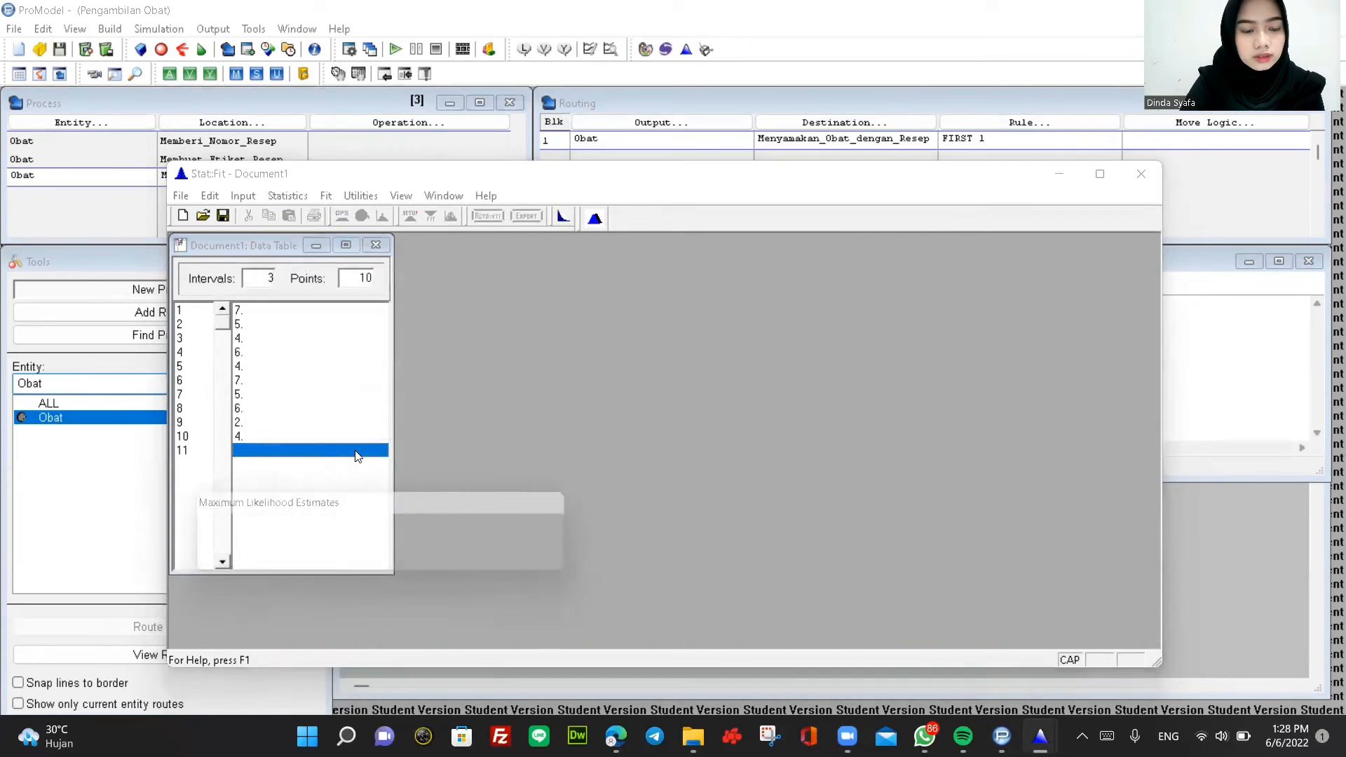
left_click_drag(824, 345, 941, 354)
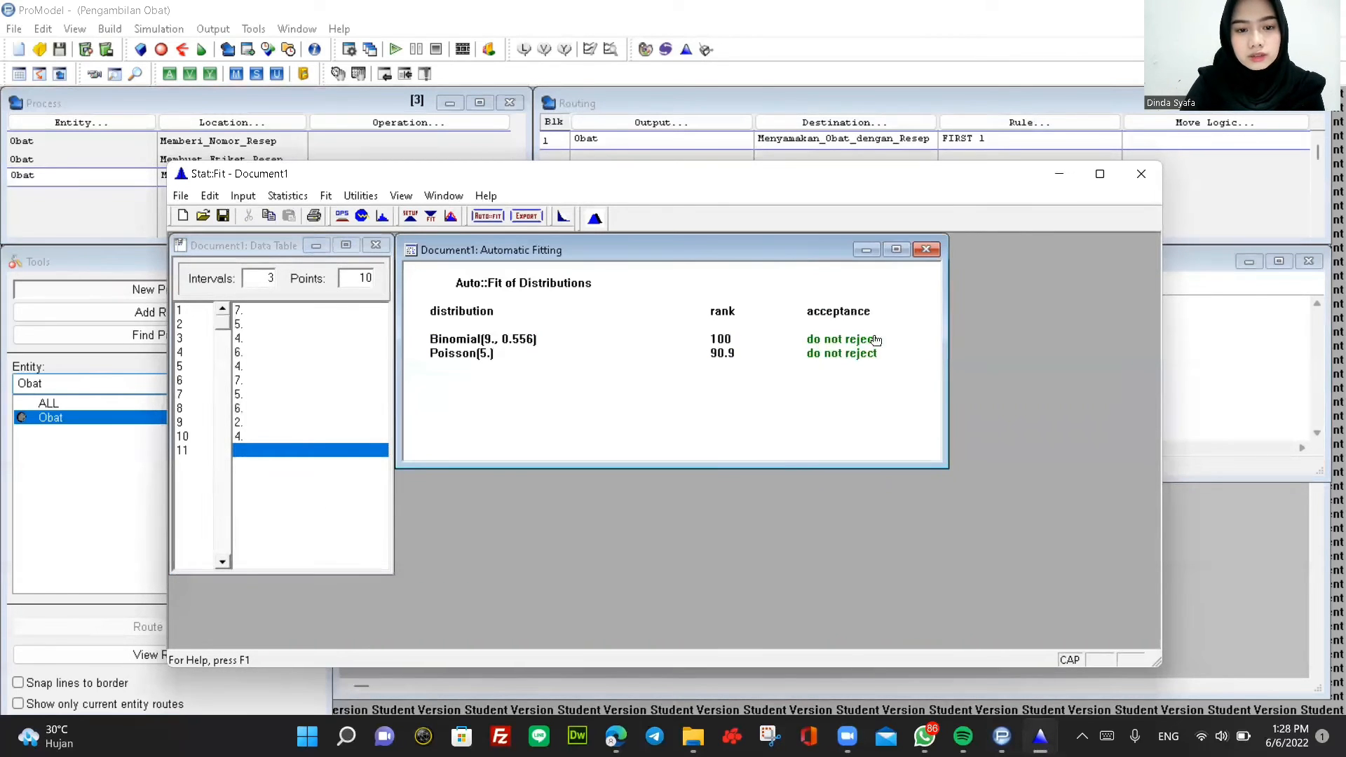
Export the third data set's Binomial fit to the clipboard in ProModel format and switch back to ProModel.
left_click(527, 216)
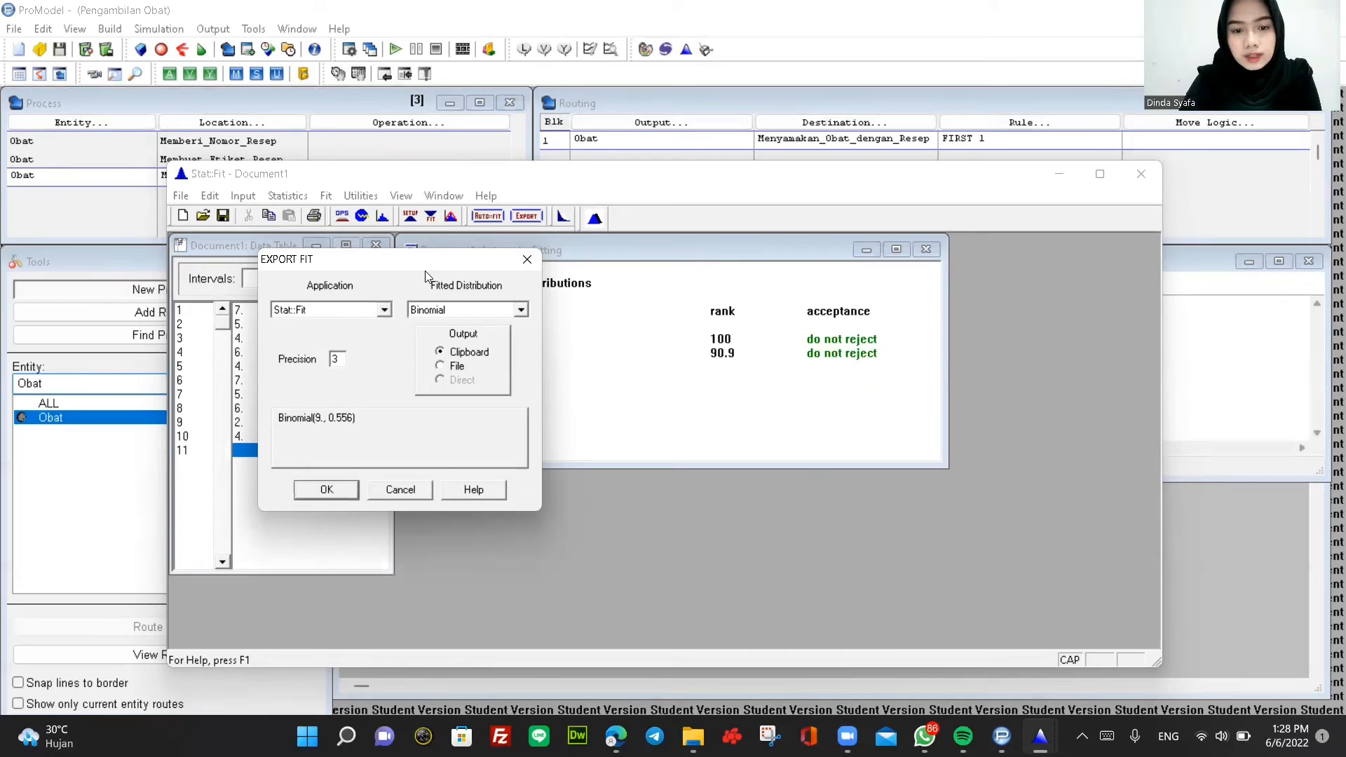
left_click_drag(425, 274, 922, 309)
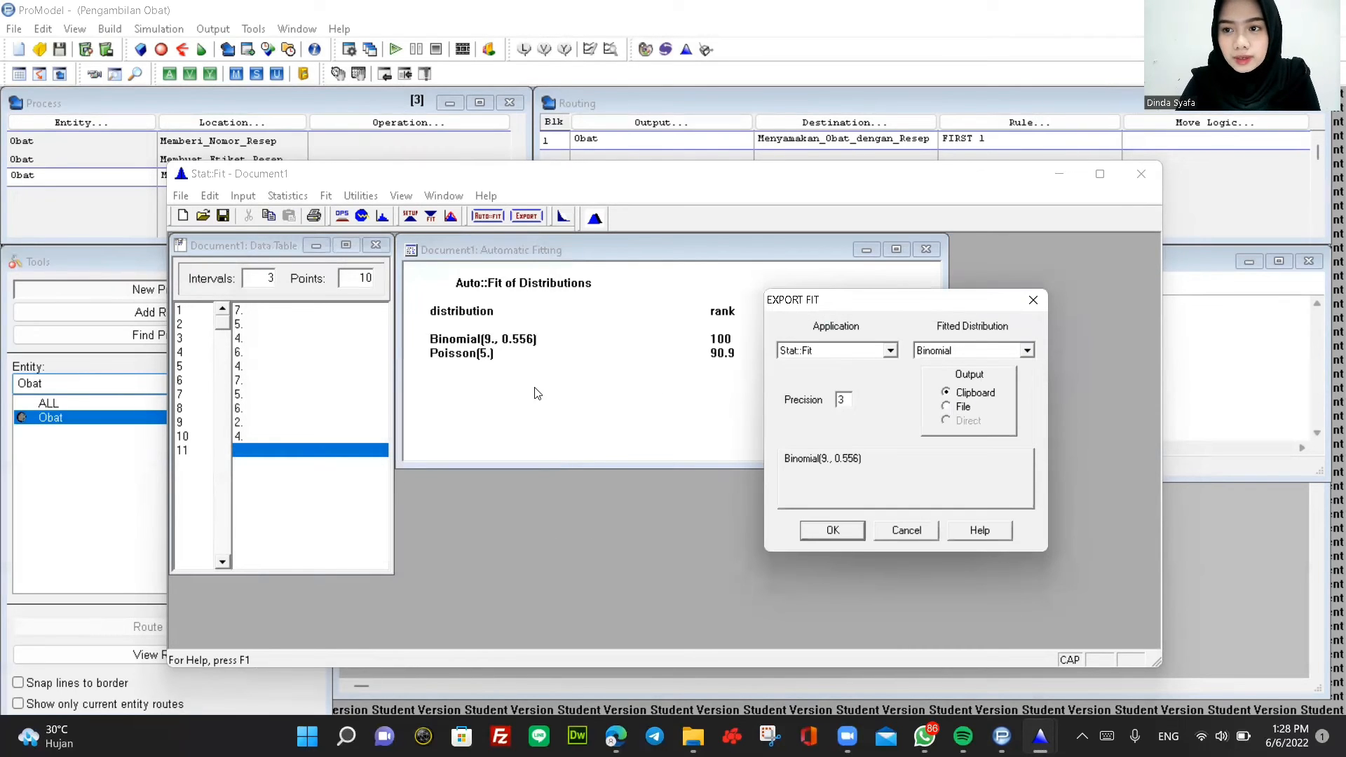
left_click(890, 351)
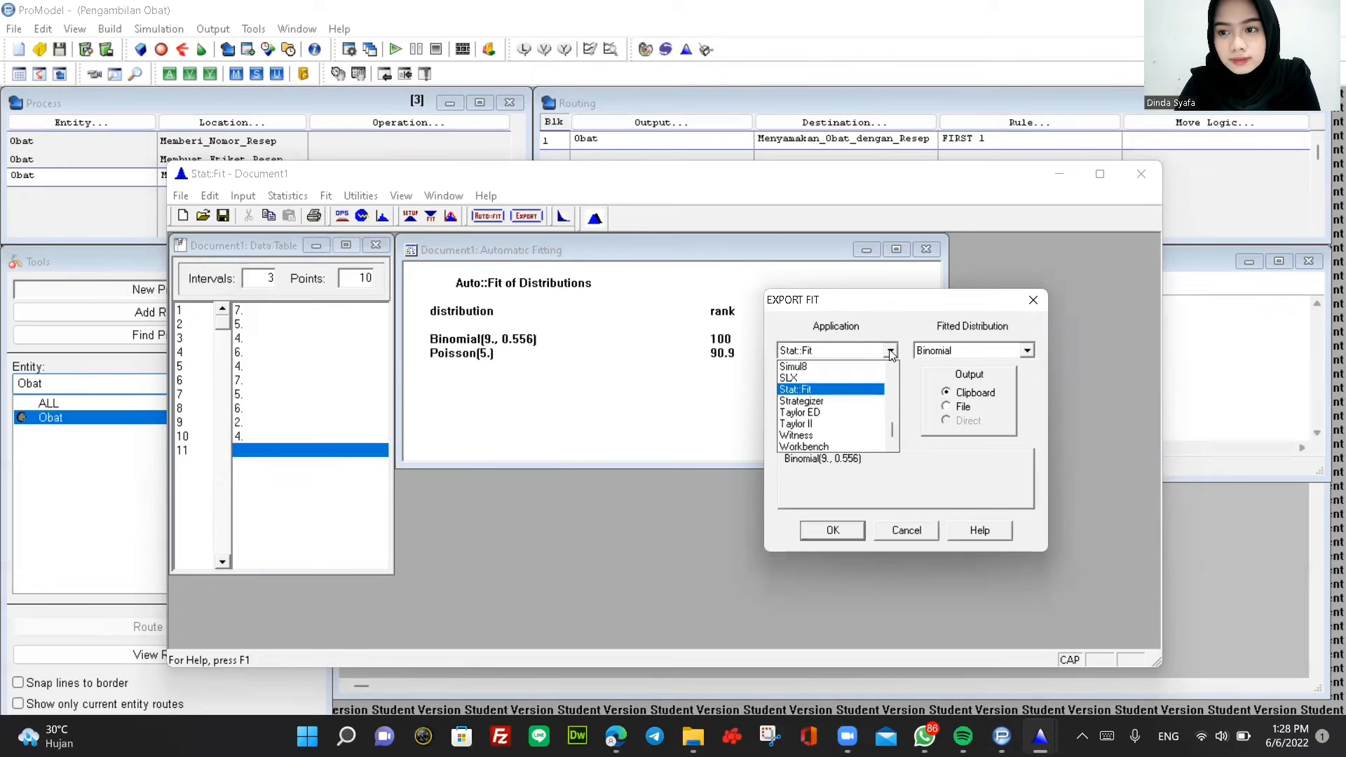
scroll(840, 427, "up", 8)
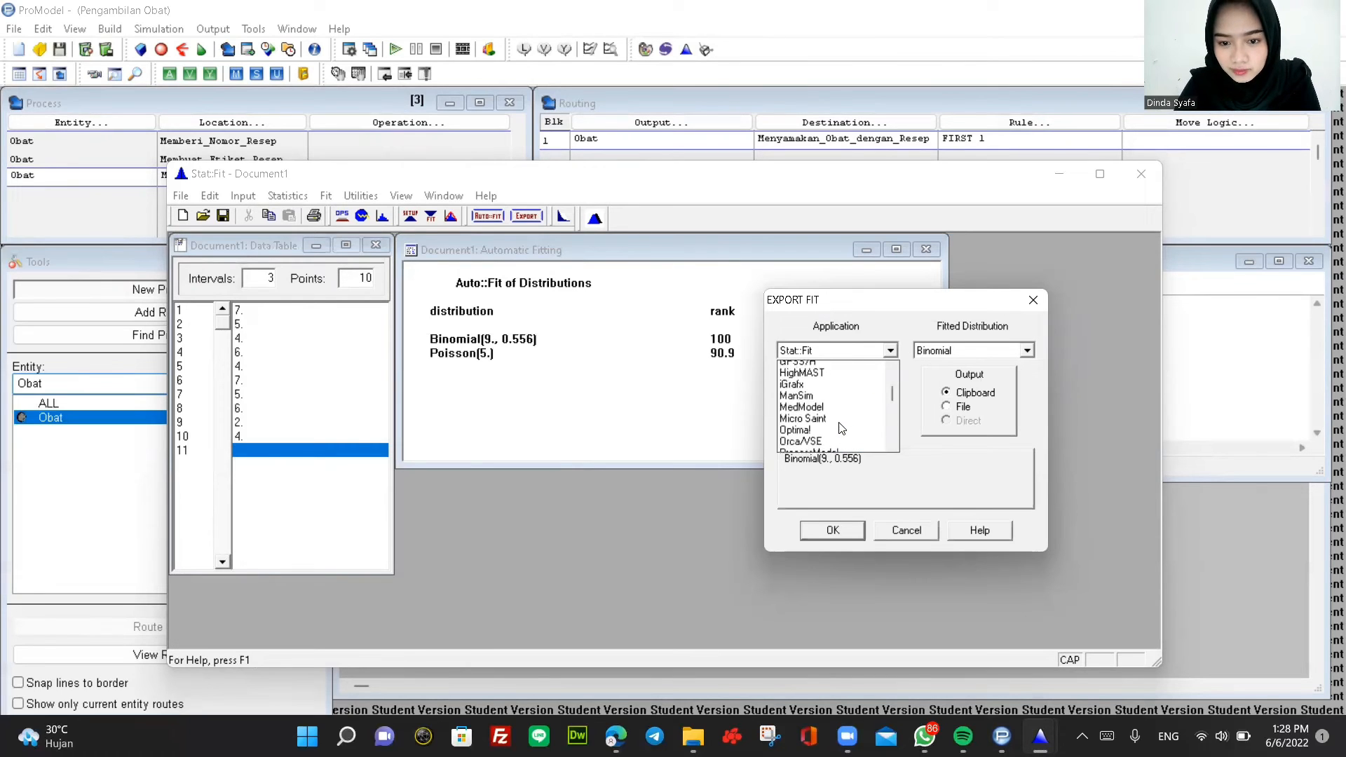
scroll(839, 426, "down", 7)
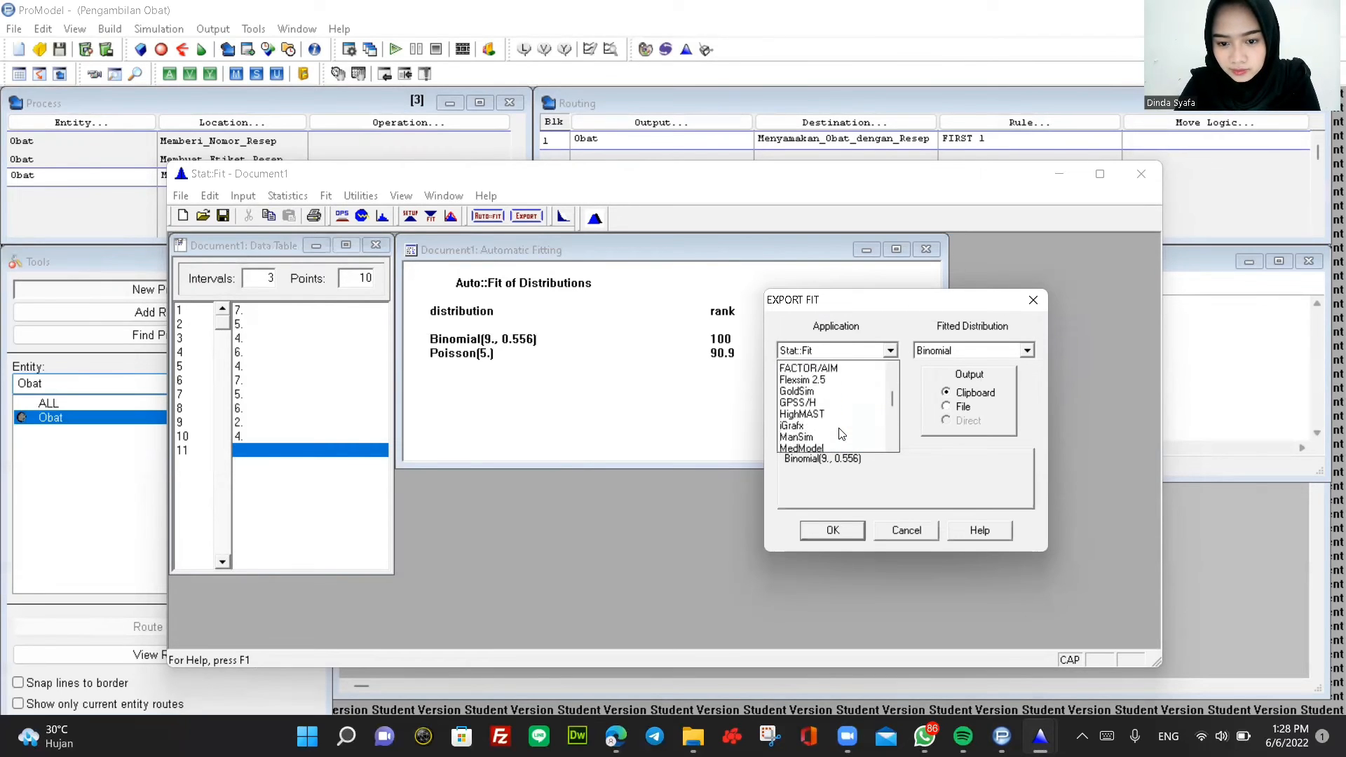
scroll(839, 433, "down", 2)
scroll(841, 433, "up", 4)
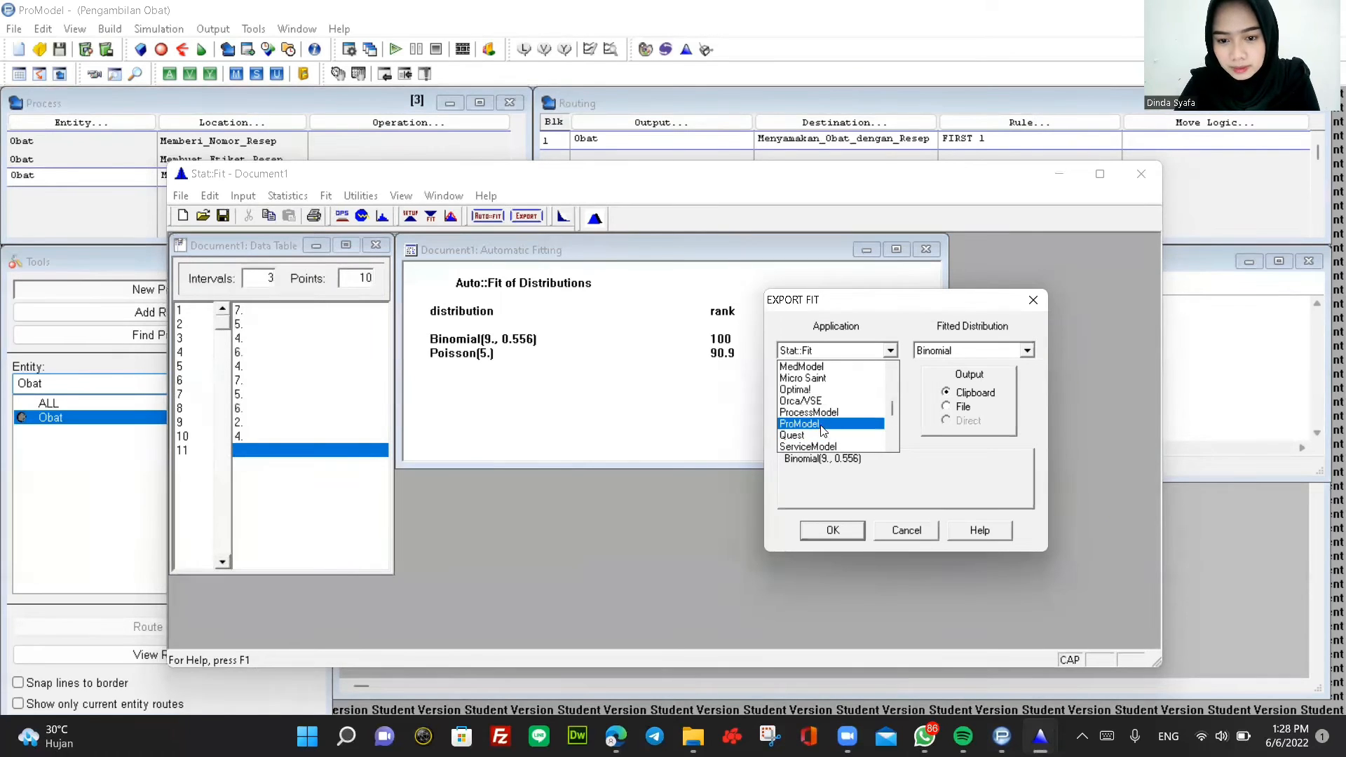
left_click(825, 427)
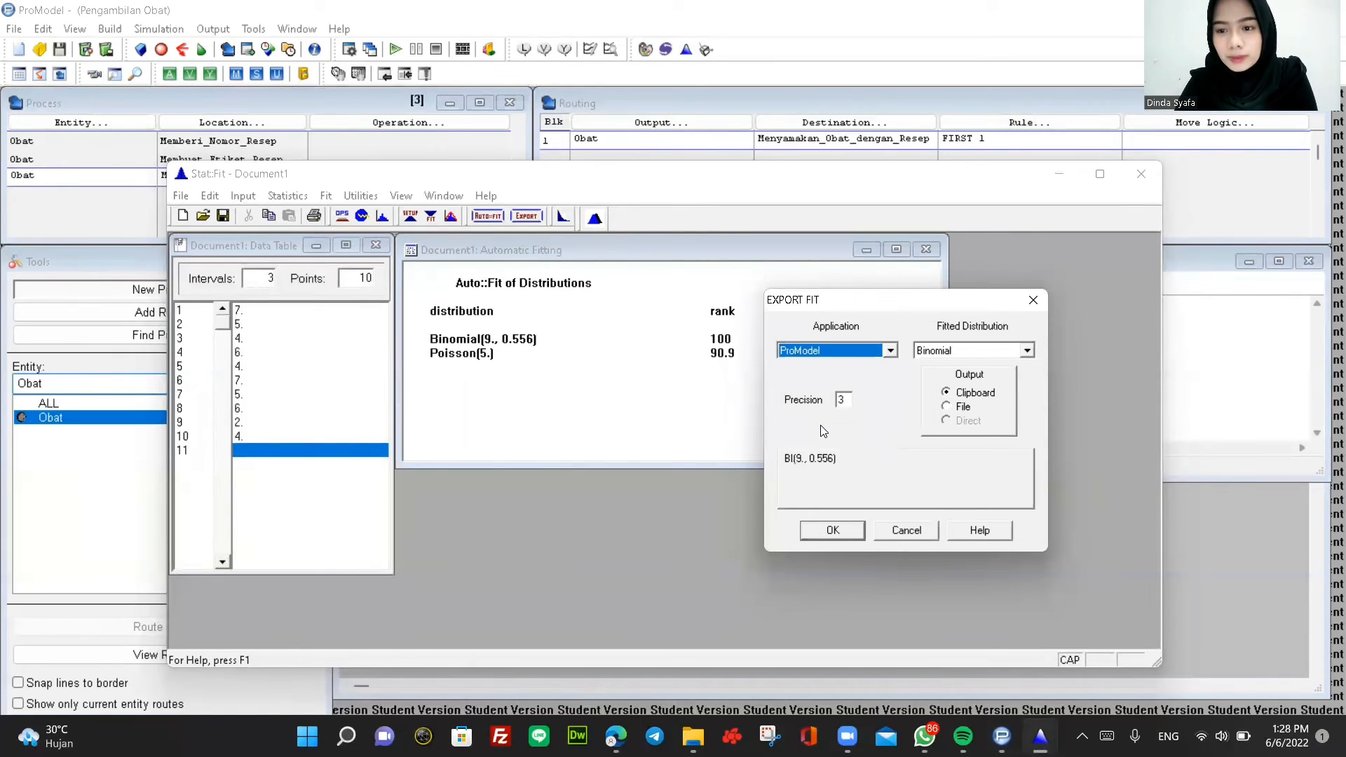
left_click(825, 530)
left_click(1059, 174)
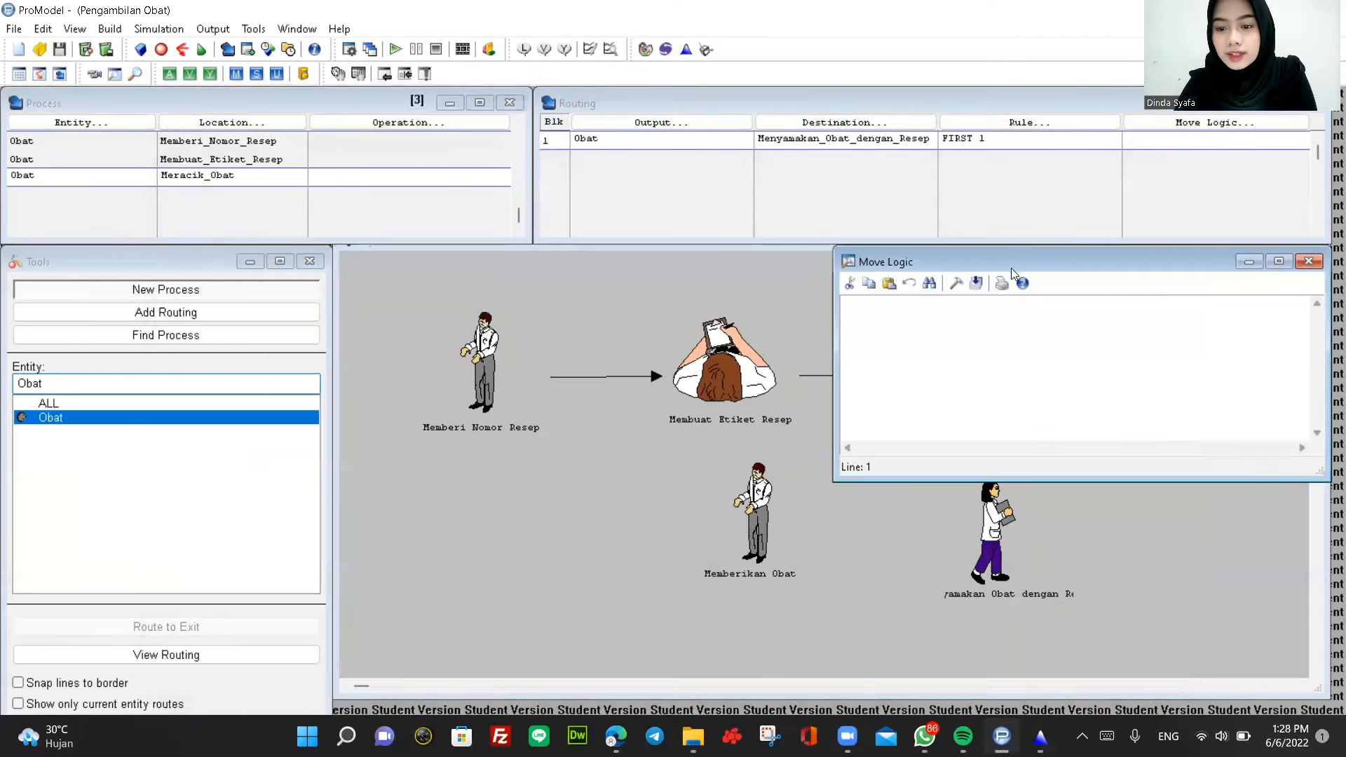
Add MOVE FOR BI(9., 0.556) to the Menyamakan_Obat_dengan_Resep route's move logic and close the logic windows.
left_click(956, 282)
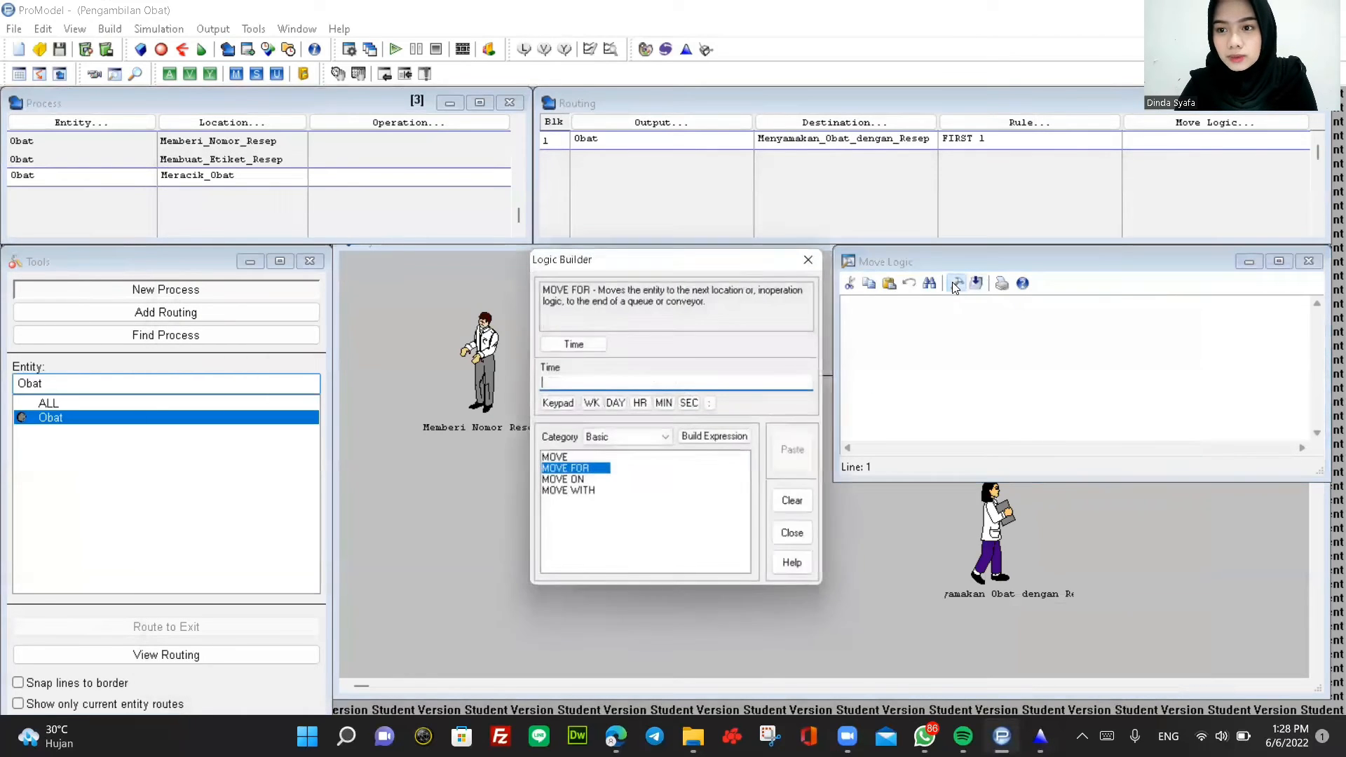
right_click(582, 380)
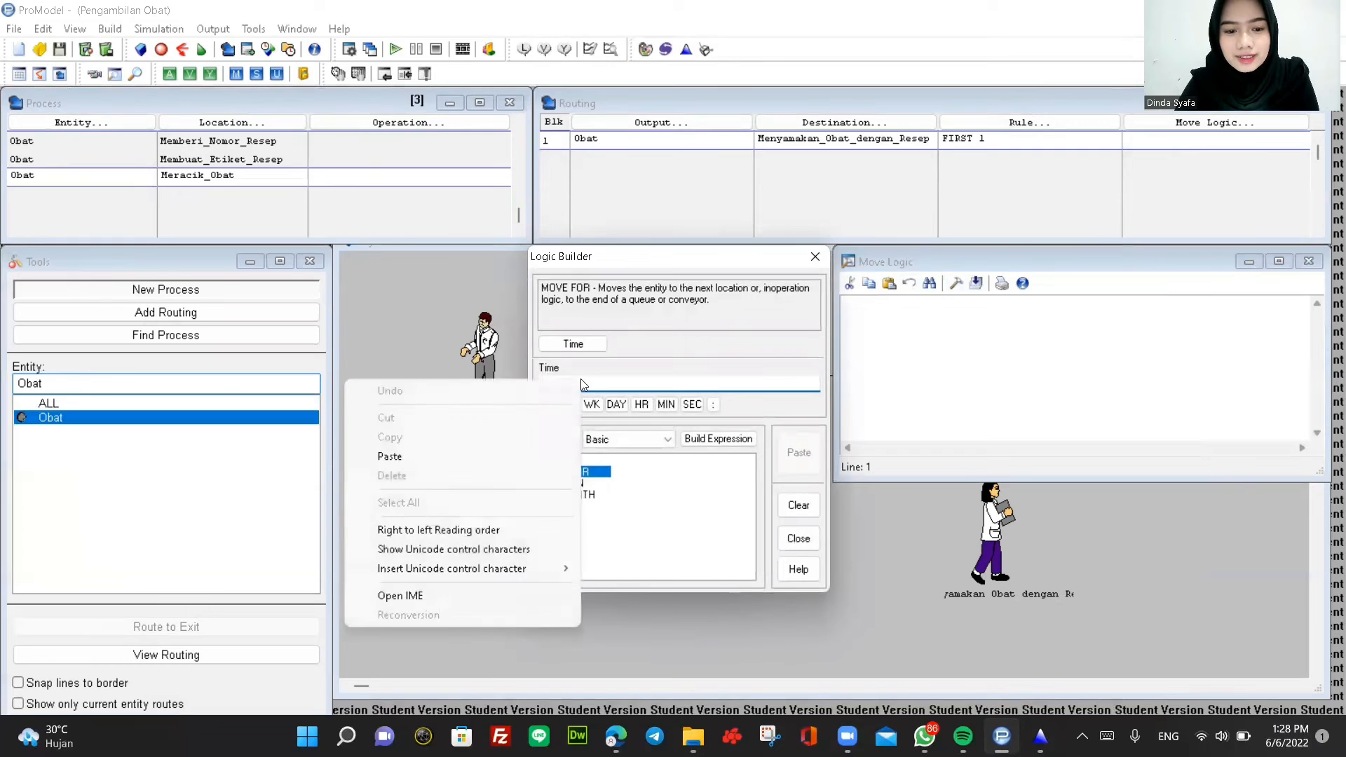
left_click(452, 449)
left_click(785, 453)
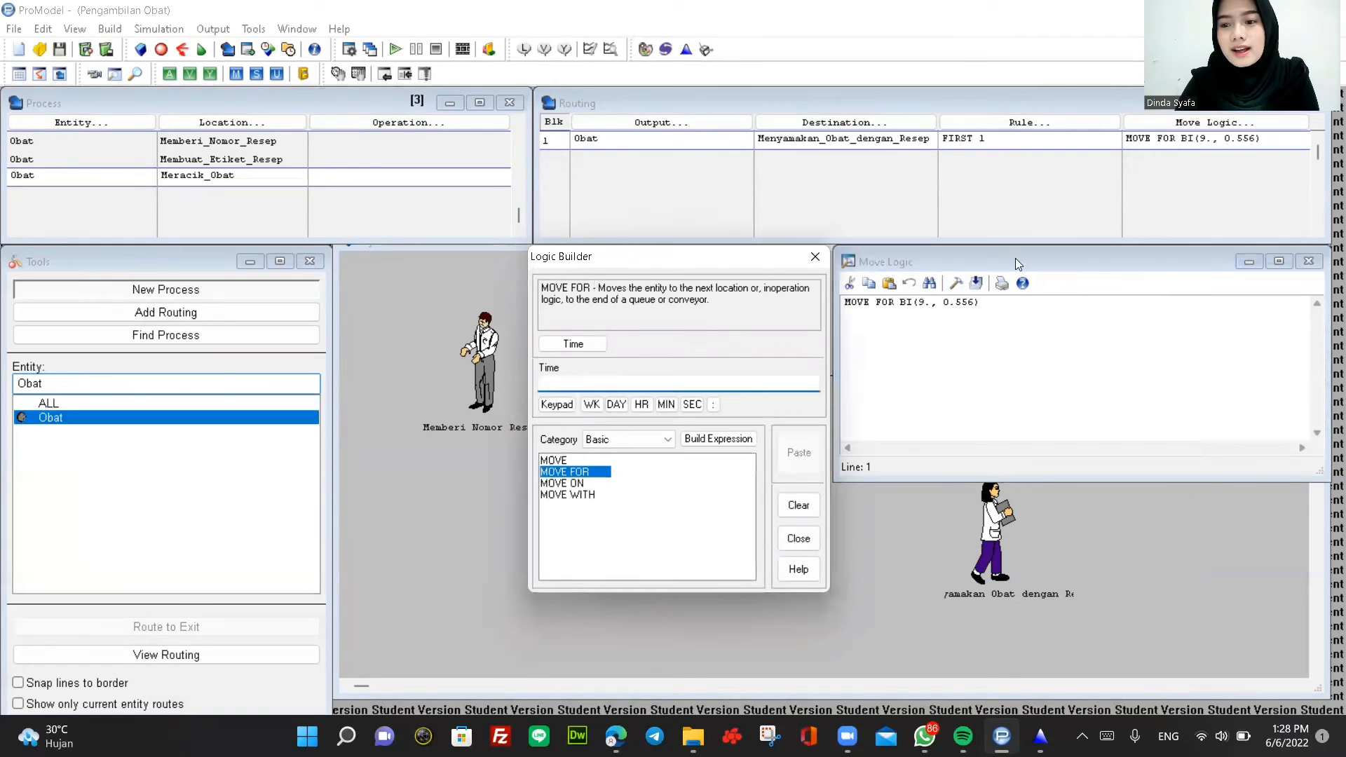
left_click(814, 256)
left_click(1308, 261)
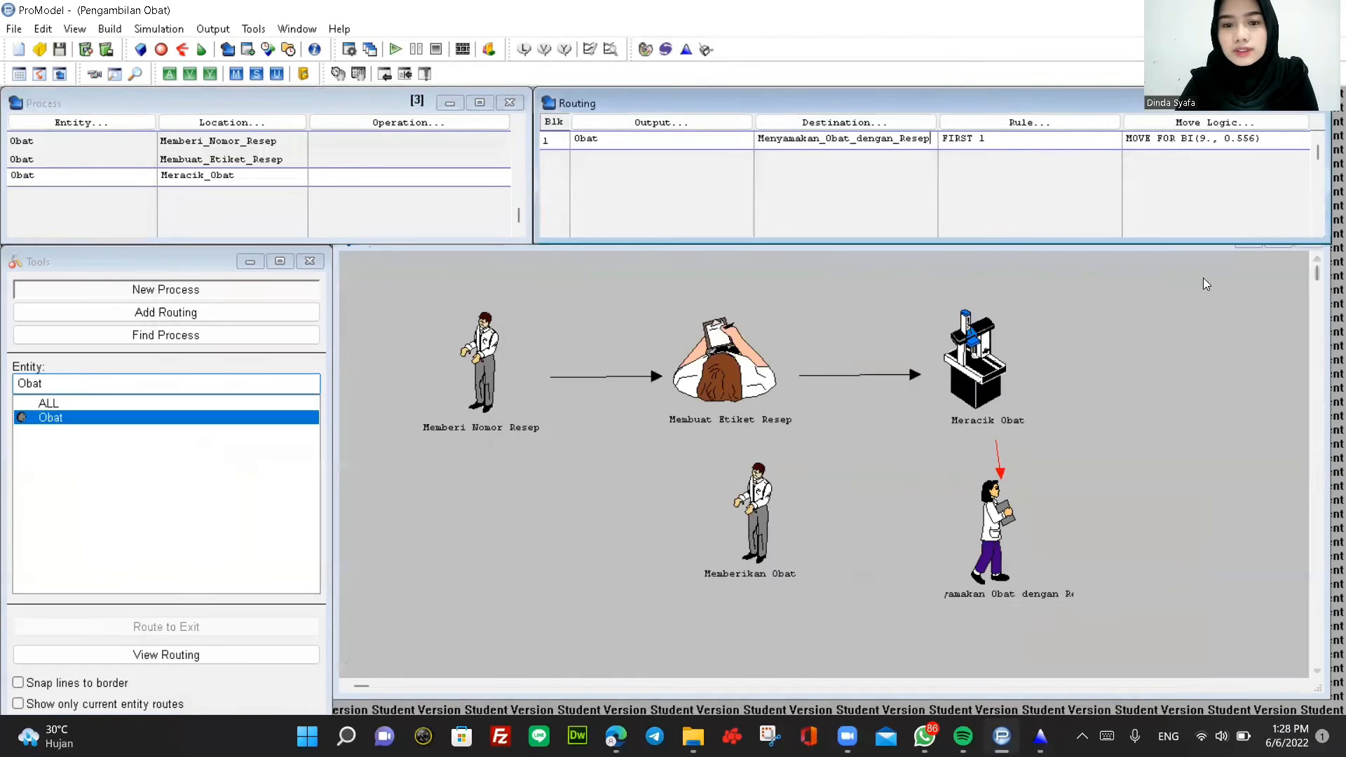
Add a fourth process record for entity Obat at location Menyamakan_Obat_dengan_Resep.
left_click(117, 175)
key("Down")
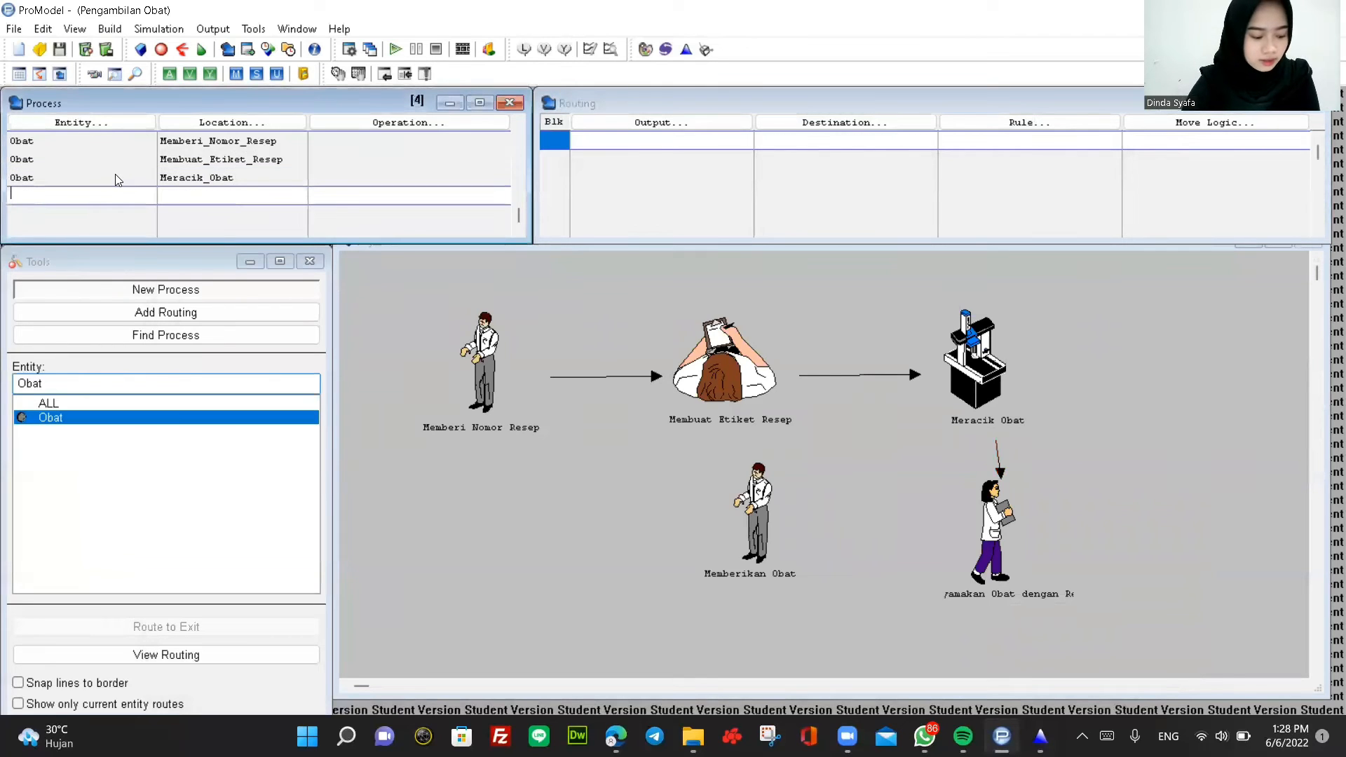
left_click(81, 125)
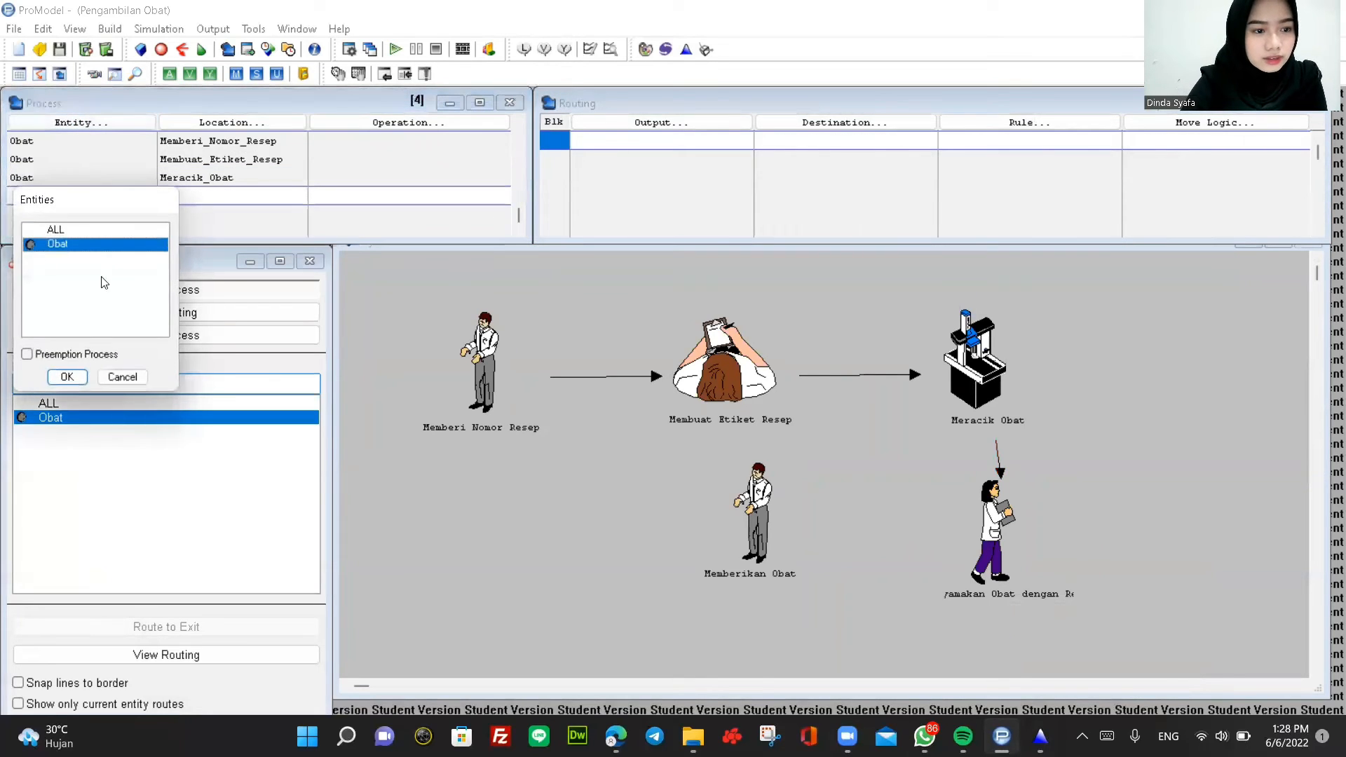
left_click(69, 377)
left_click(230, 123)
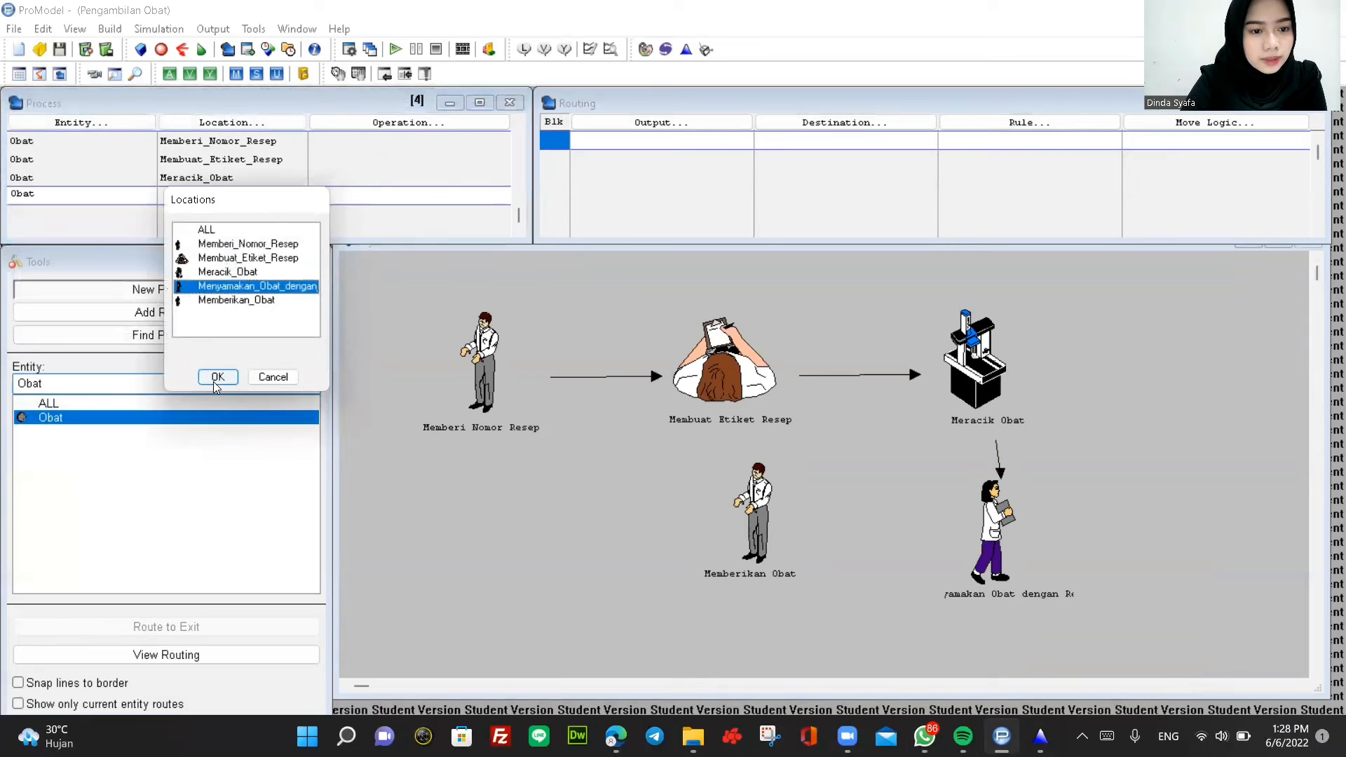
left_click(218, 377)
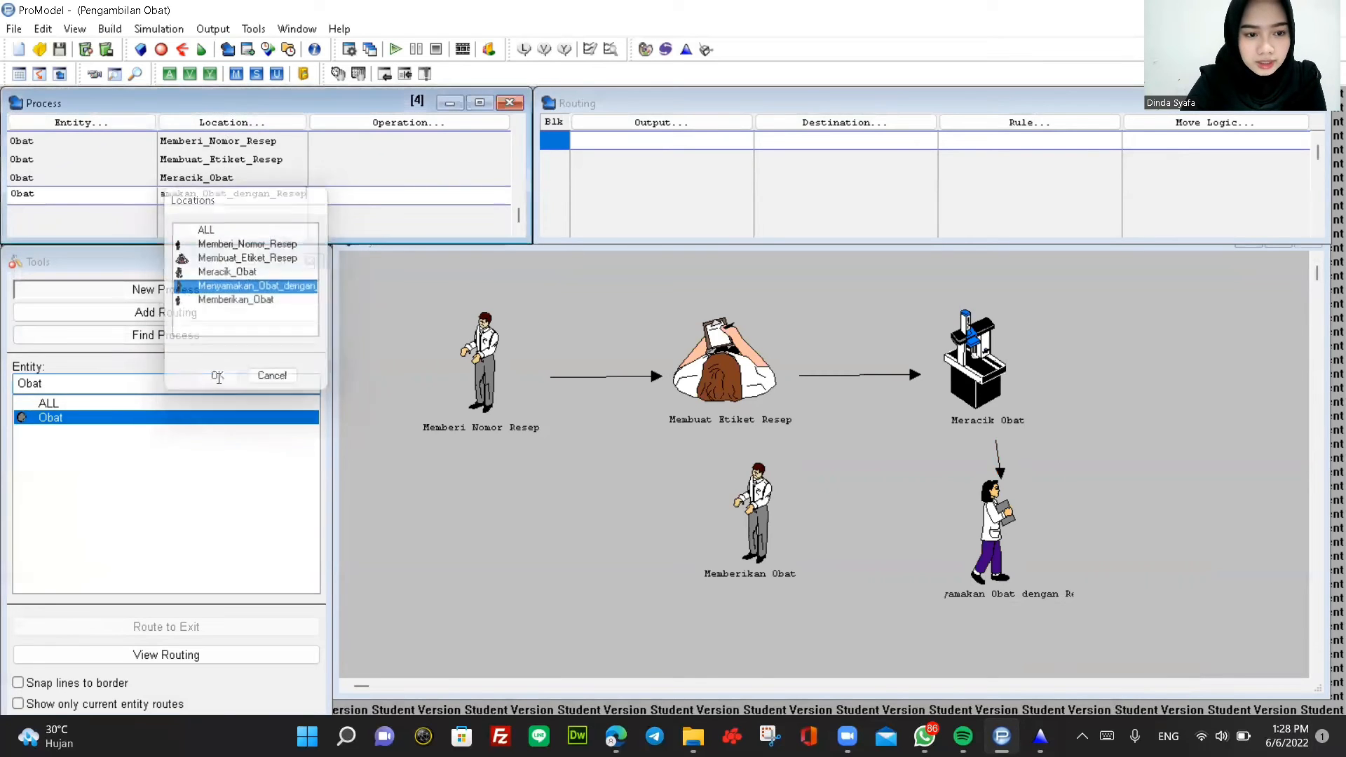
Route the Menyamakan_Obat_dengan_Resep process with output Obat to destination Memberikan_Obat.
left_click(662, 121)
left_click(631, 321)
left_click(836, 124)
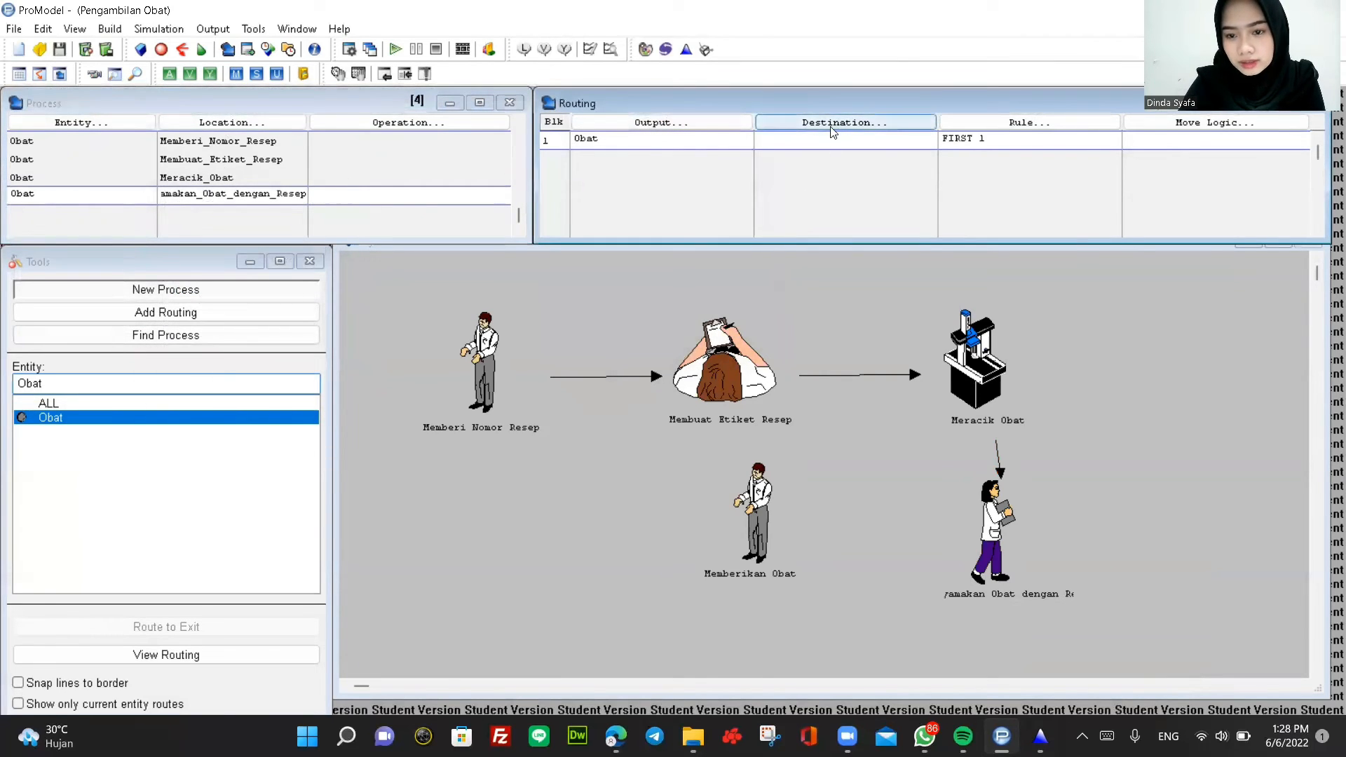
left_click(822, 232)
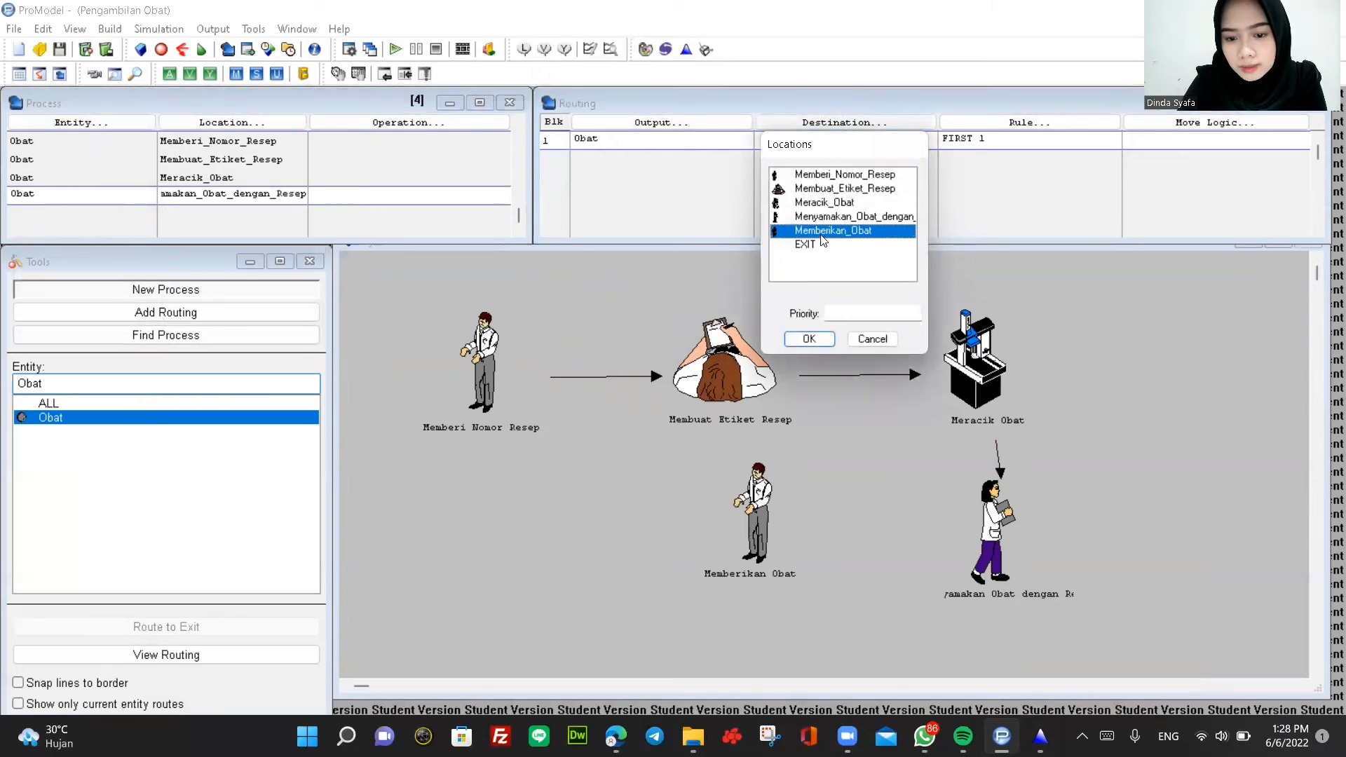
left_click(803, 338)
Open the Memberikan_Obat route's move logic and enter 2, 3, 1, 2, 4, 2, 1, 2, 1, 2 into a new Stat::Fit data table.
left_click(1142, 125)
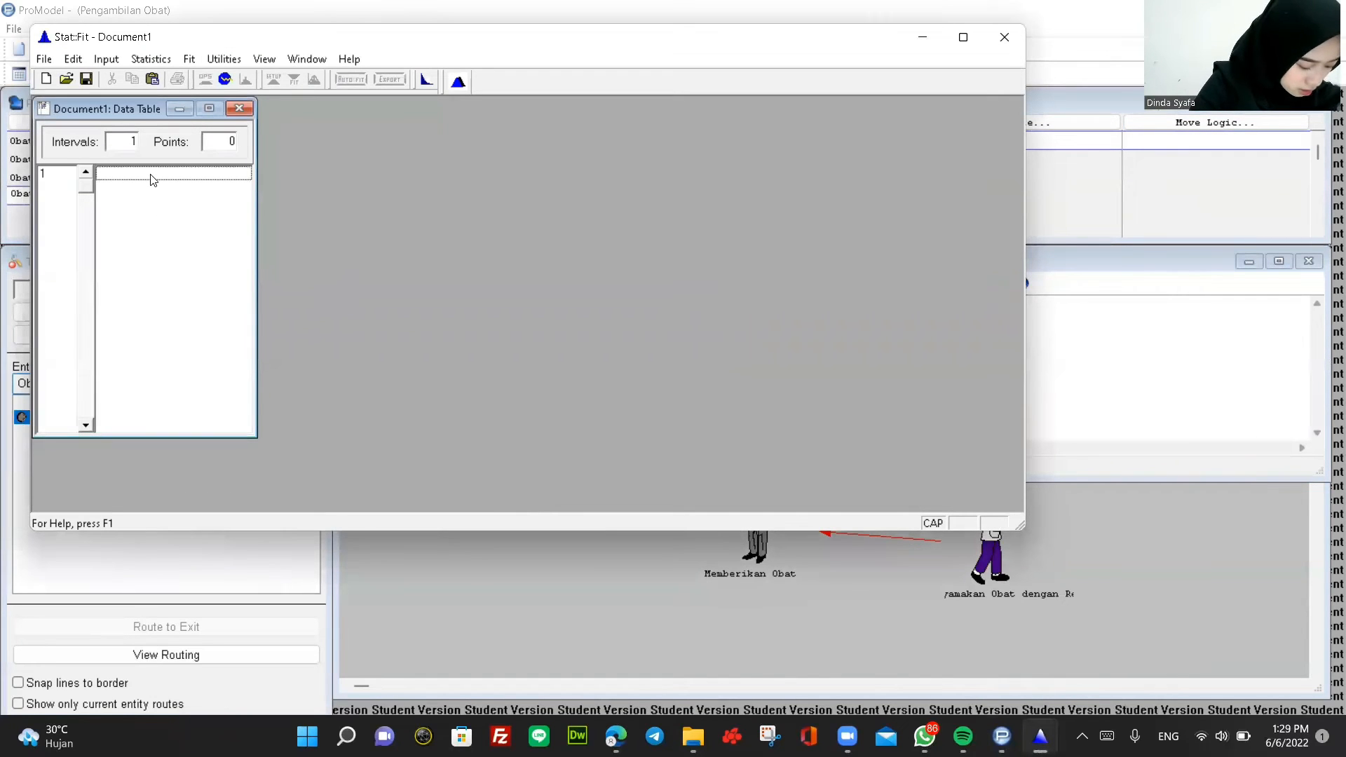
type("2")
key("Return")
type("3")
key("Return")
type("1")
key("Return")
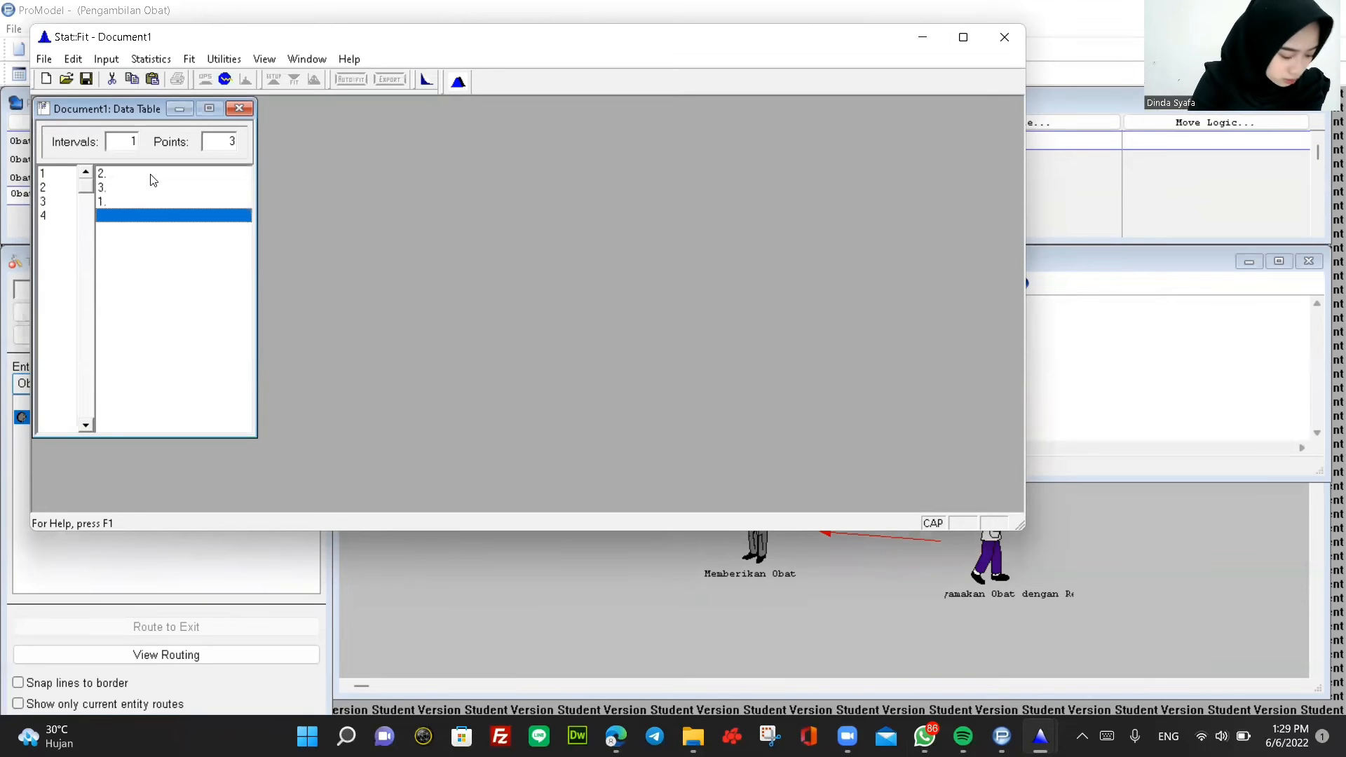
type("2")
key("Return")
type("4")
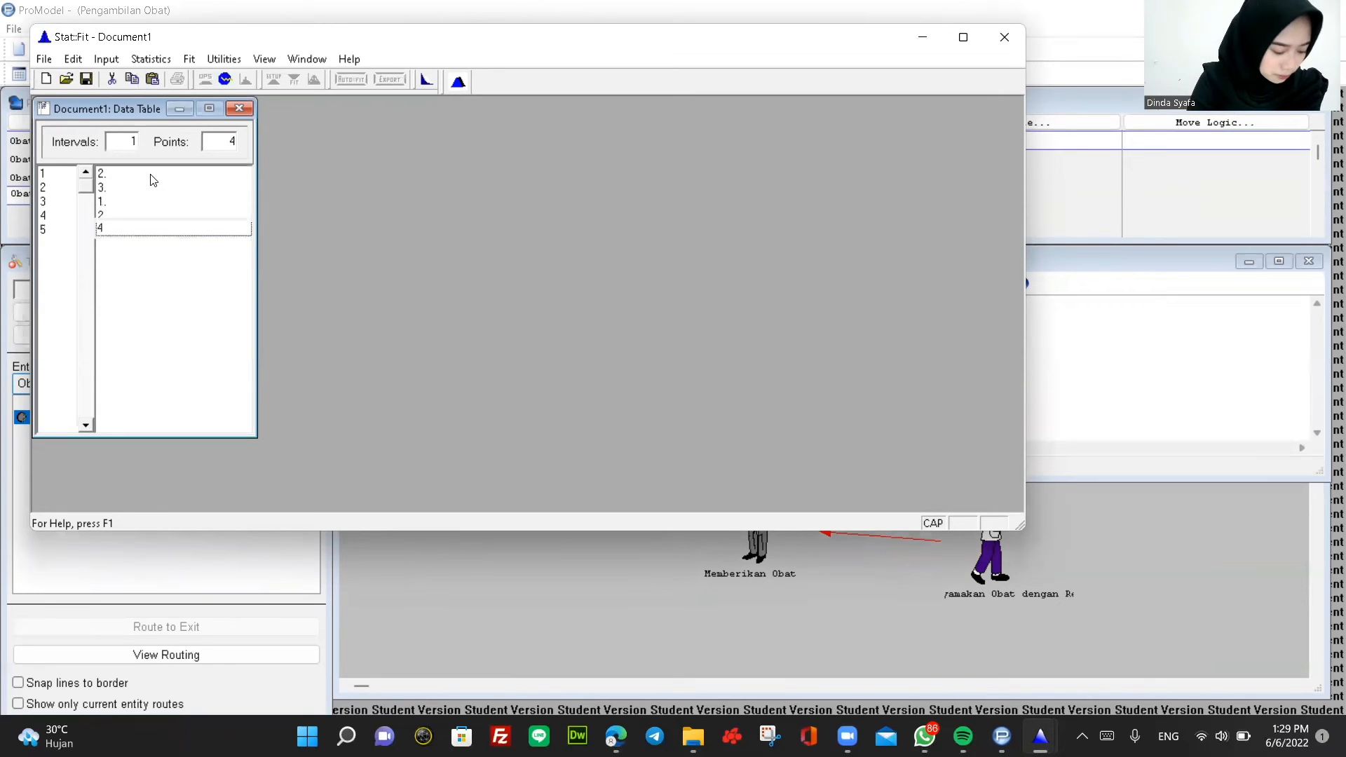
key("Return")
type("2.")
key("Return")
type("1")
key("Return")
type("2")
key("Return")
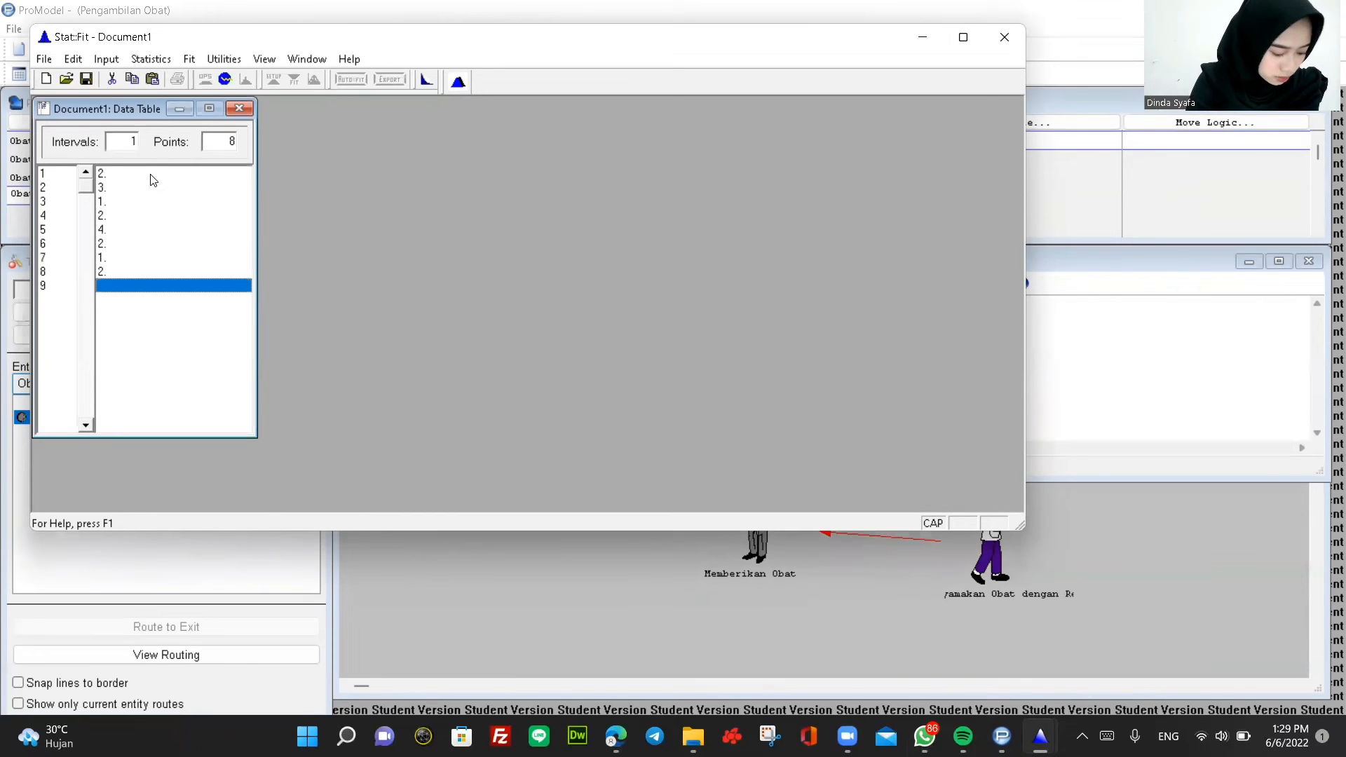
type("1")
key("Return")
type("2")
key("Return")
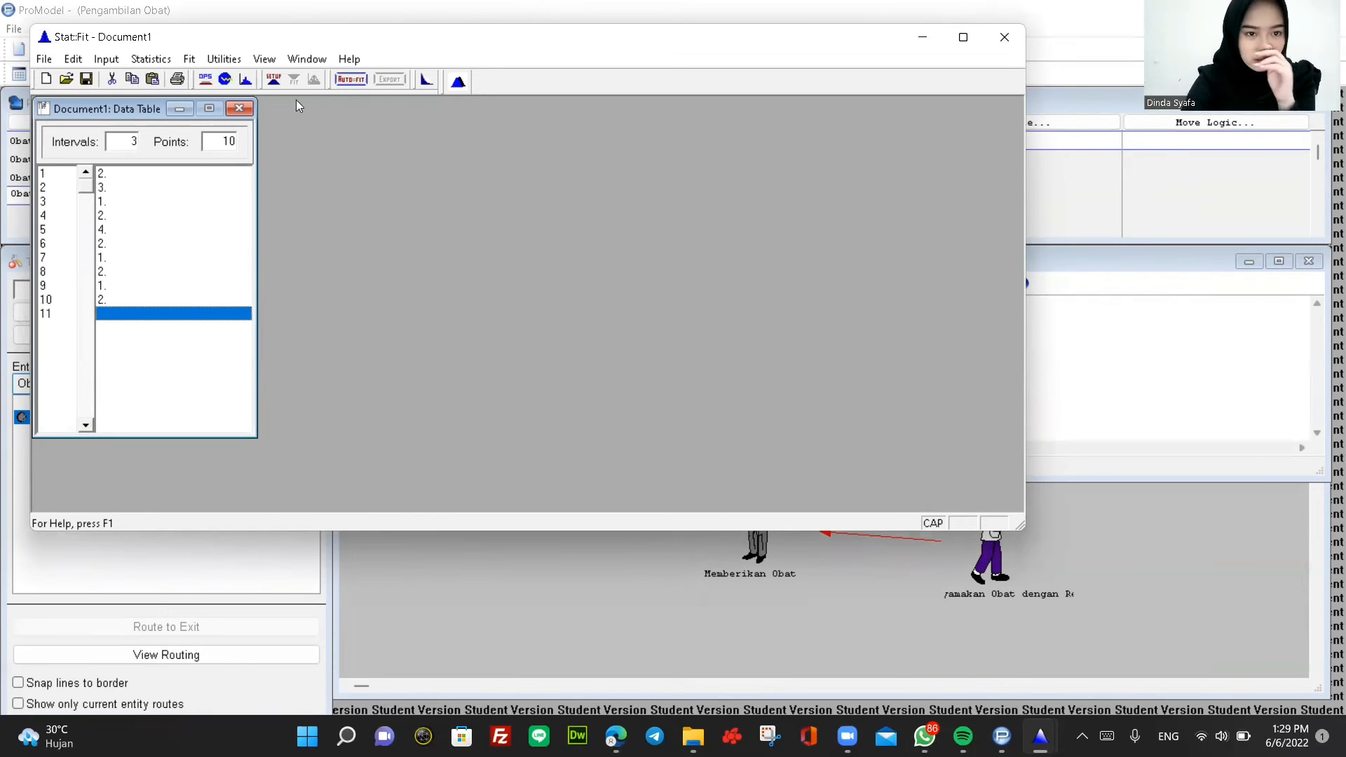
Auto-fit discrete distributions with a lower bound to the Memberikan_Obat route's data set.
left_click(352, 80)
left_click(205, 191)
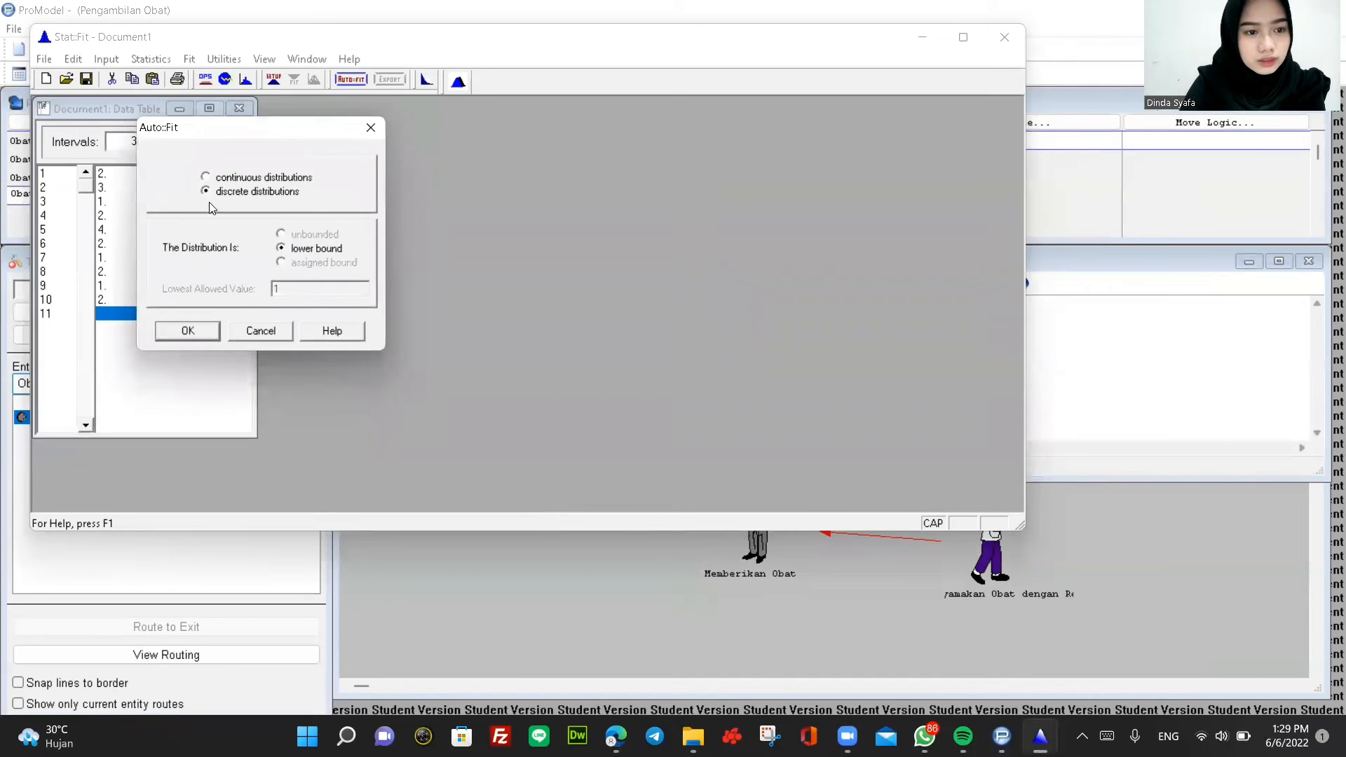
left_click(188, 331)
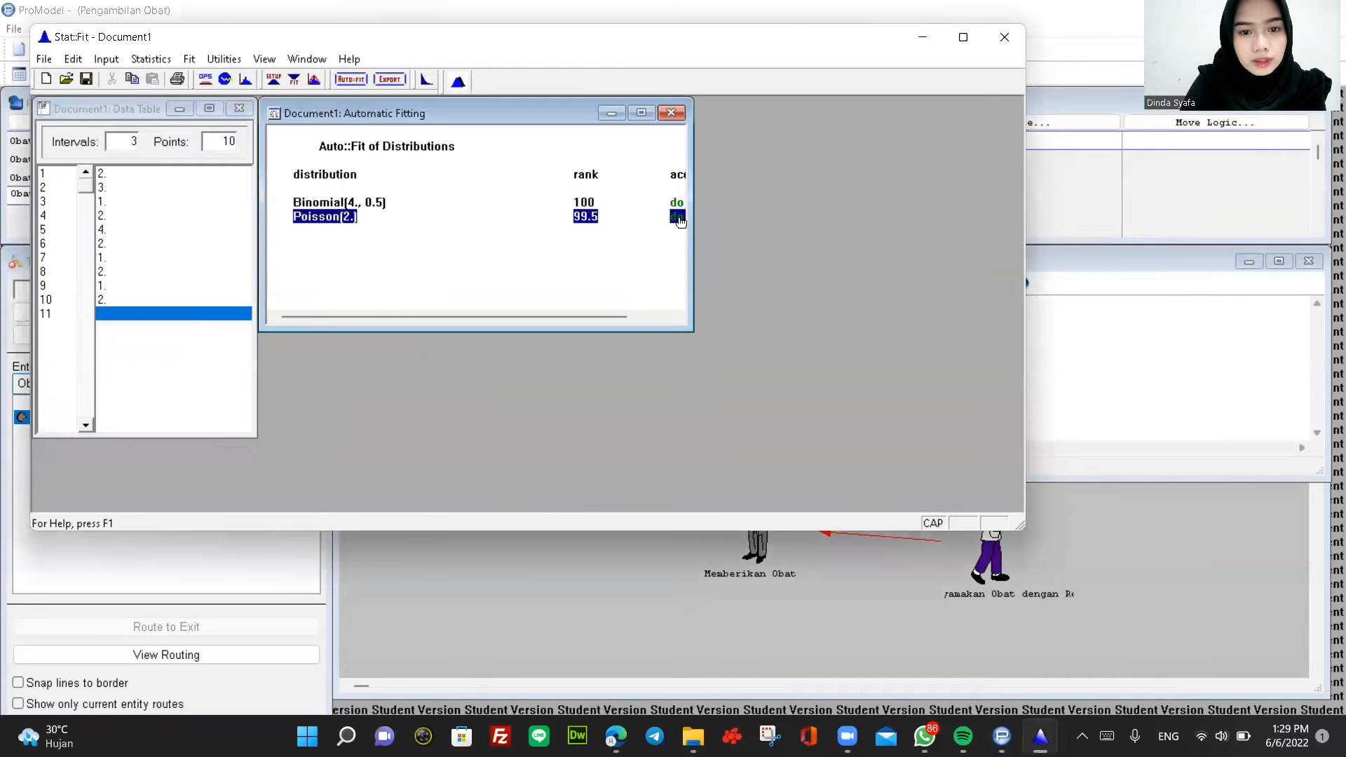
Export the Memberikan_Obat data set's Binomial fit to the clipboard in ProModel format and switch back to ProModel.
left_click(390, 79)
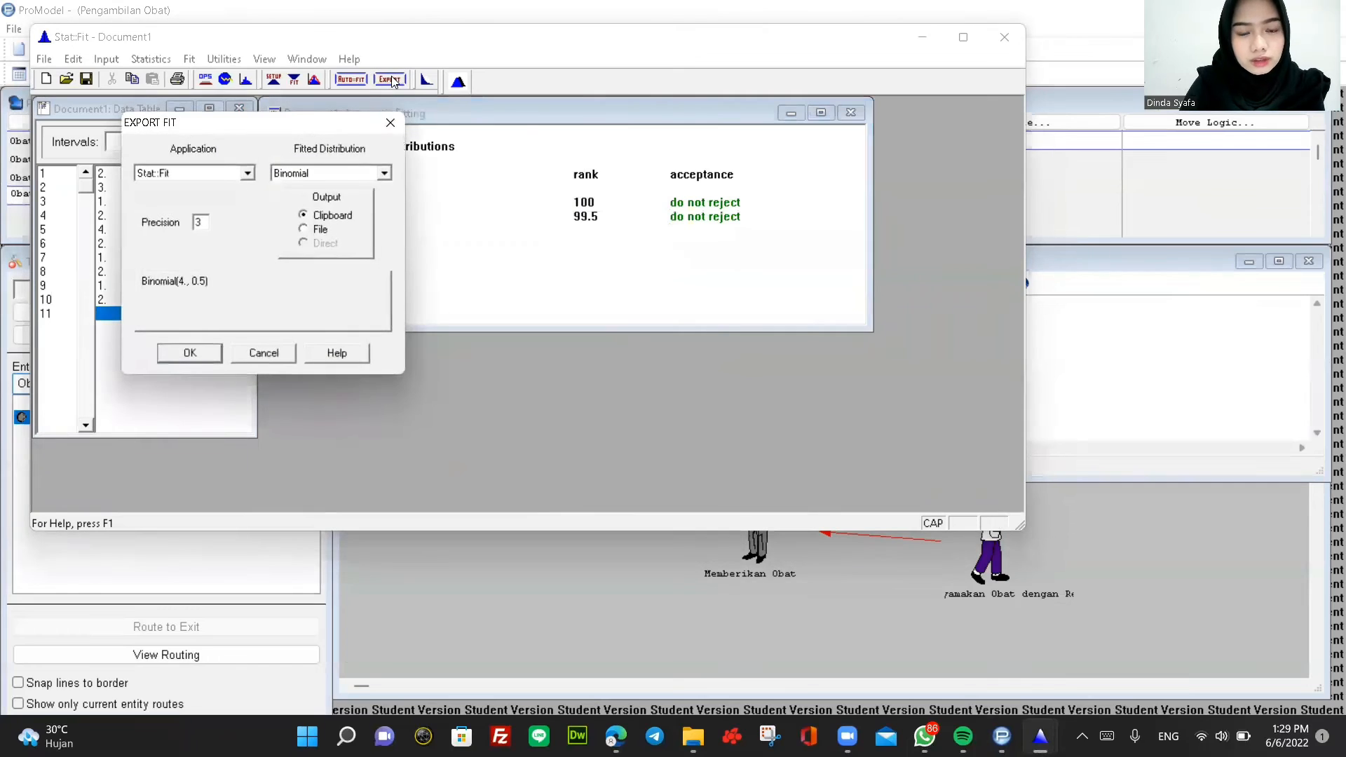
left_click(247, 173)
scroll(187, 242, "down", 3)
scroll(186, 238, "up", 3)
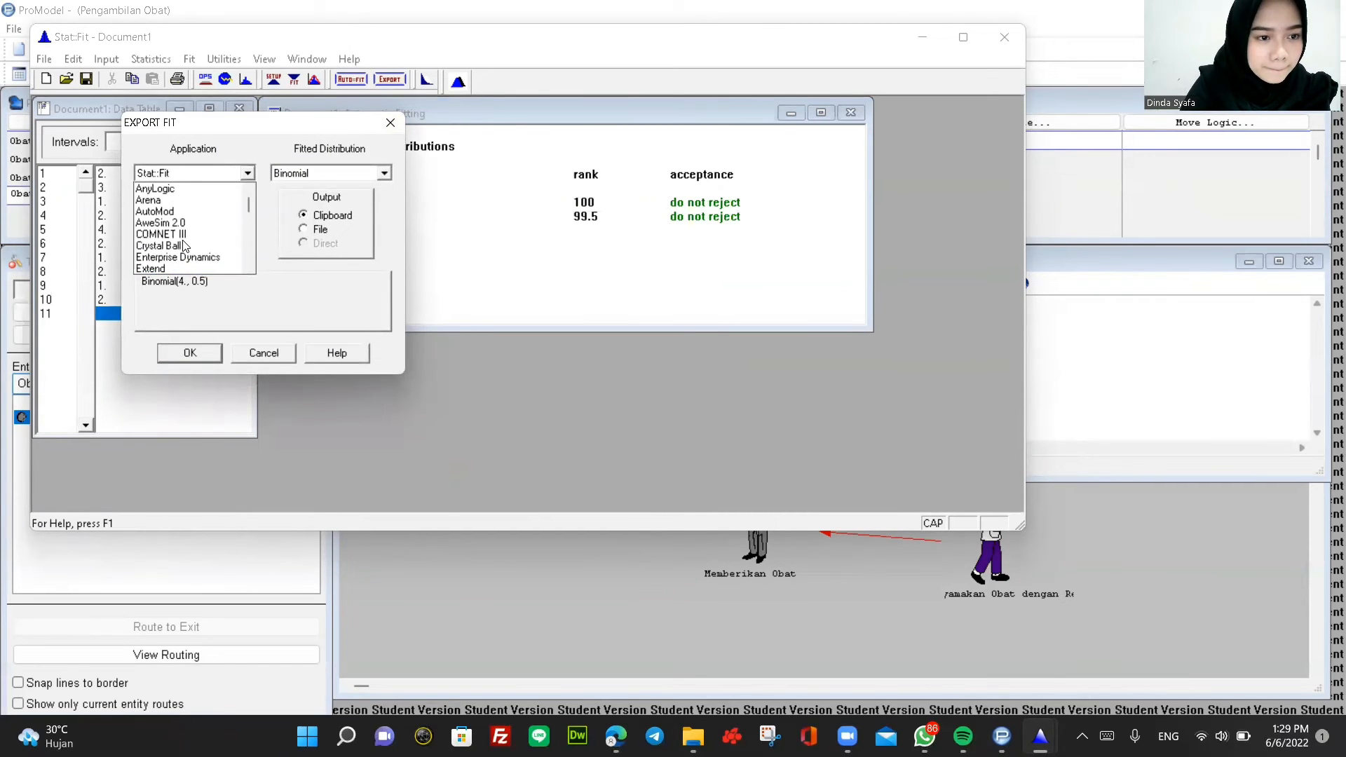
scroll(183, 246, "down", 5)
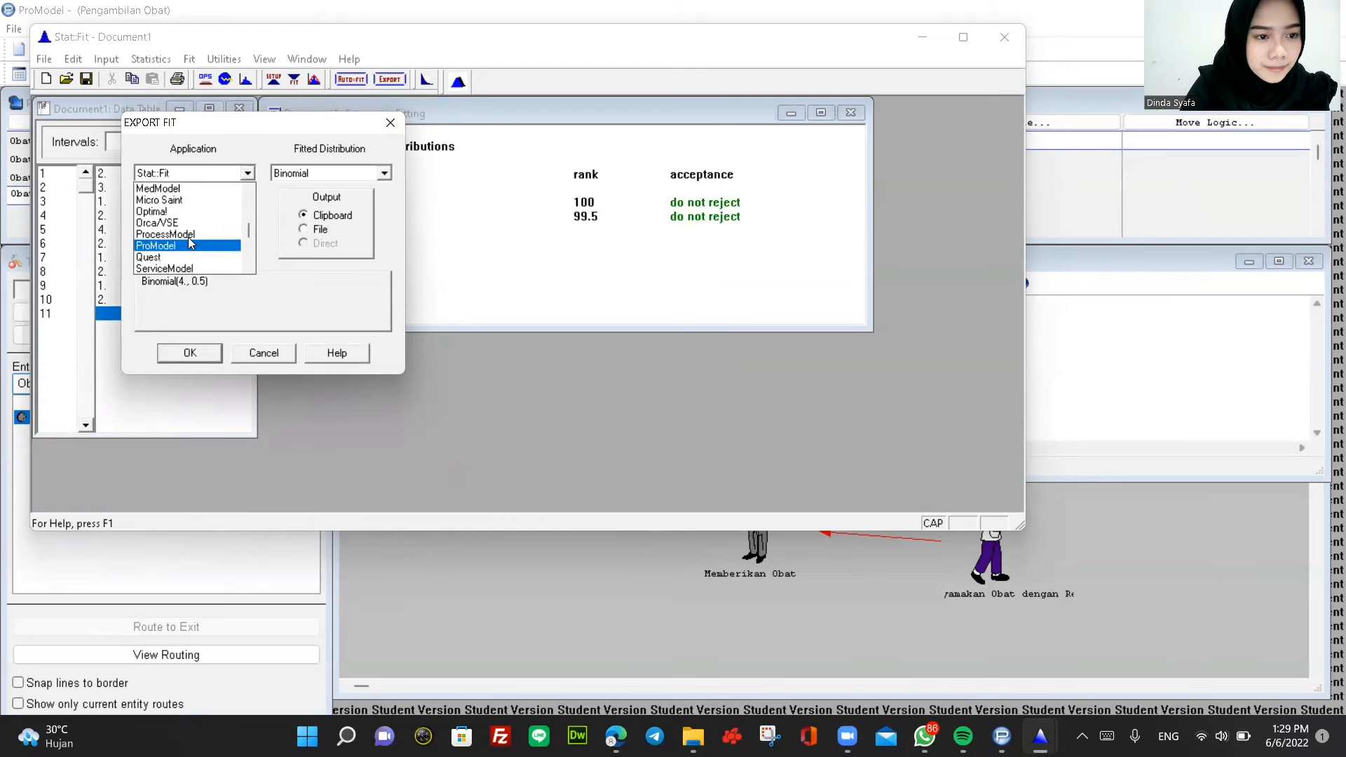
left_click(181, 246)
left_click(189, 353)
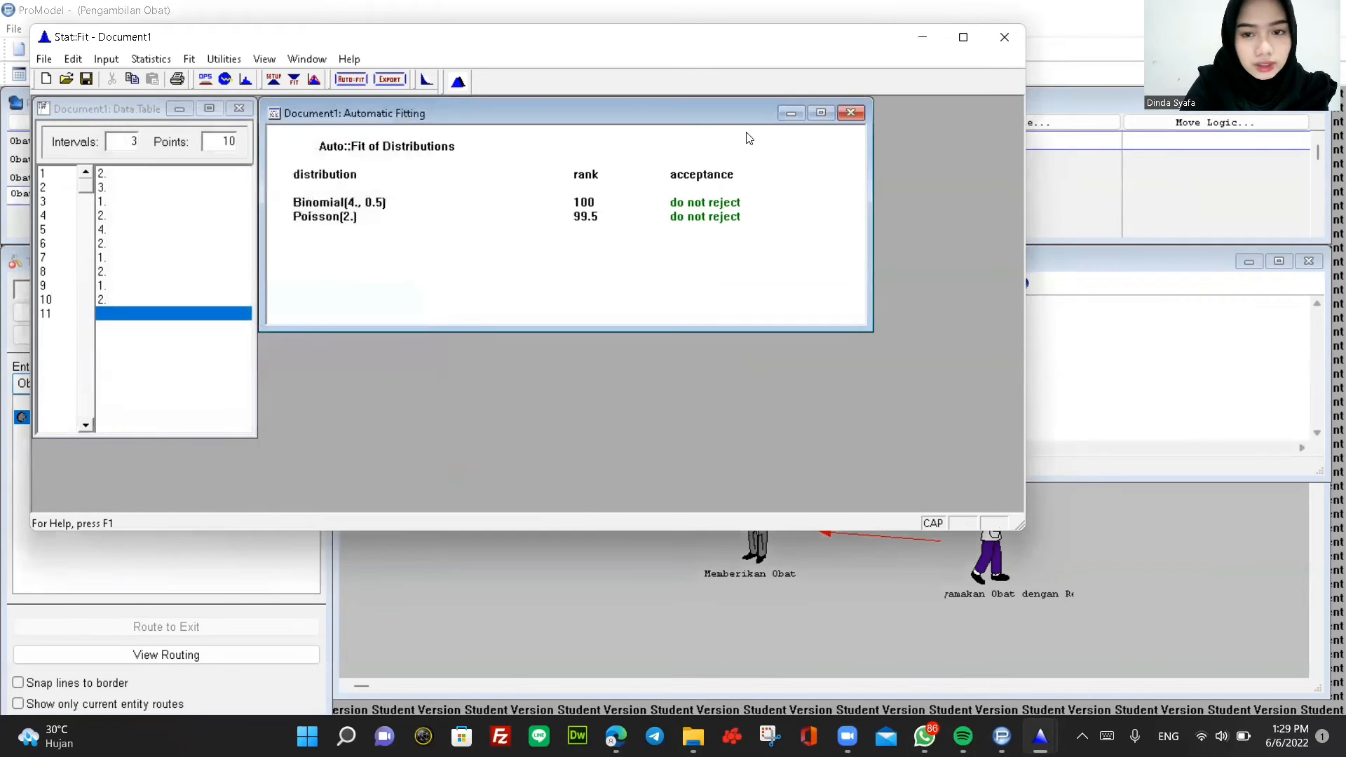
left_click(791, 113)
left_click(923, 36)
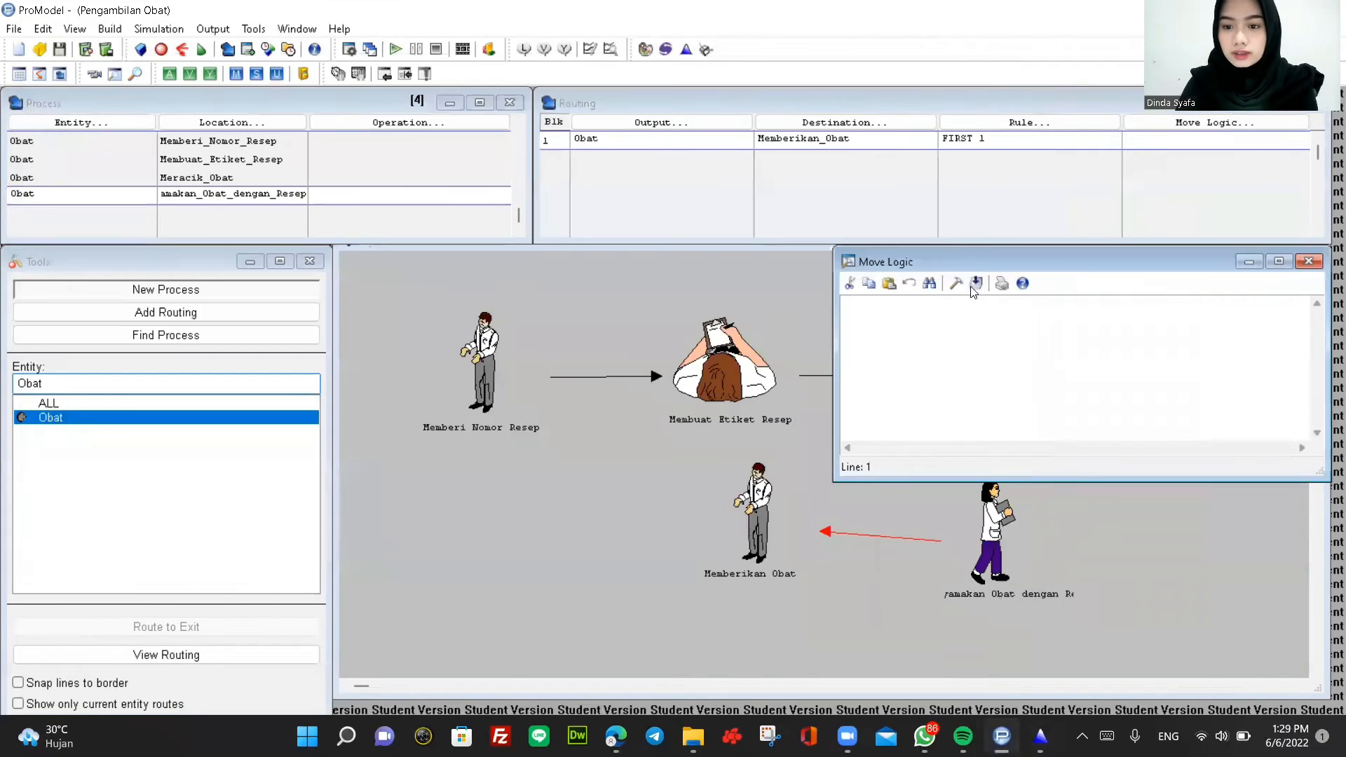
Add MOVE FOR BI(4., 0.5) to the Memberikan_Obat route's move logic, start a blank fifth process record and close the logic windows.
left_click(956, 283)
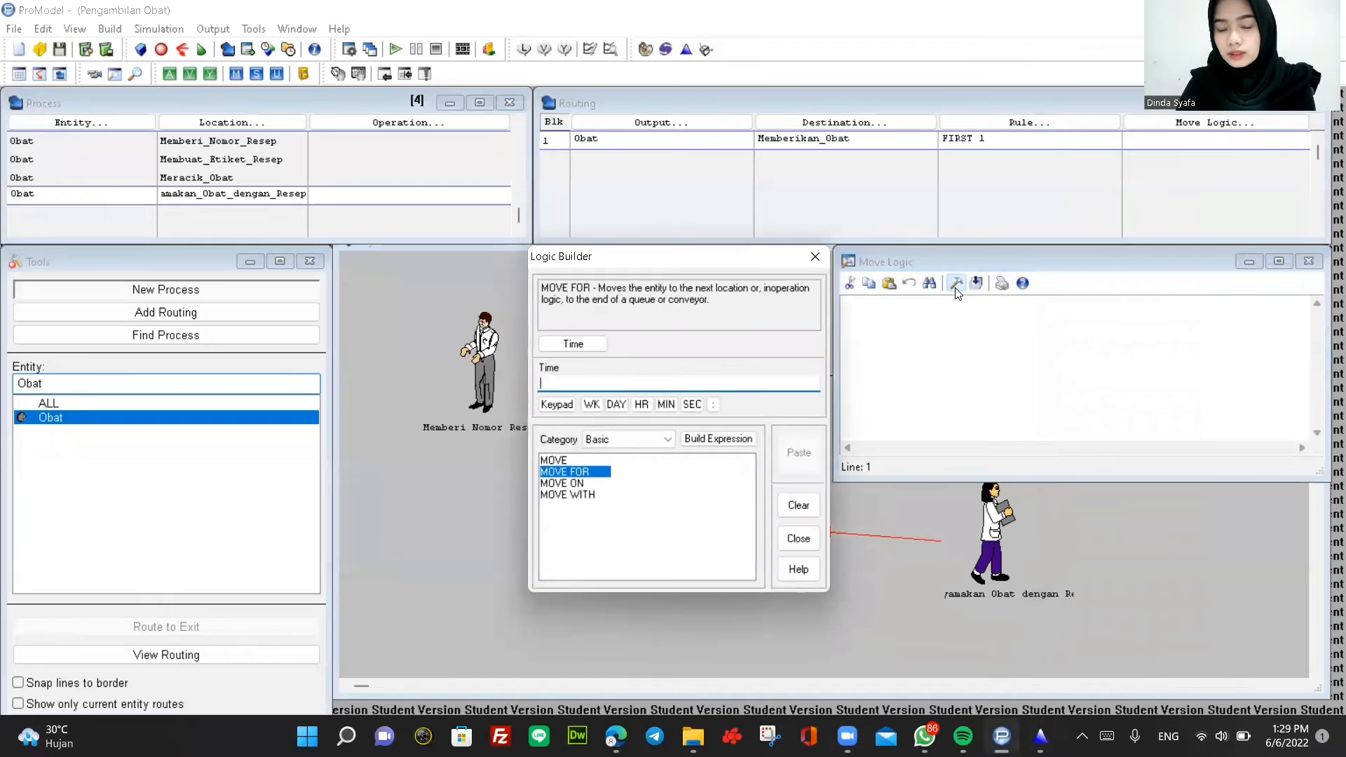
right_click(551, 383)
left_click(501, 456)
left_click(798, 452)
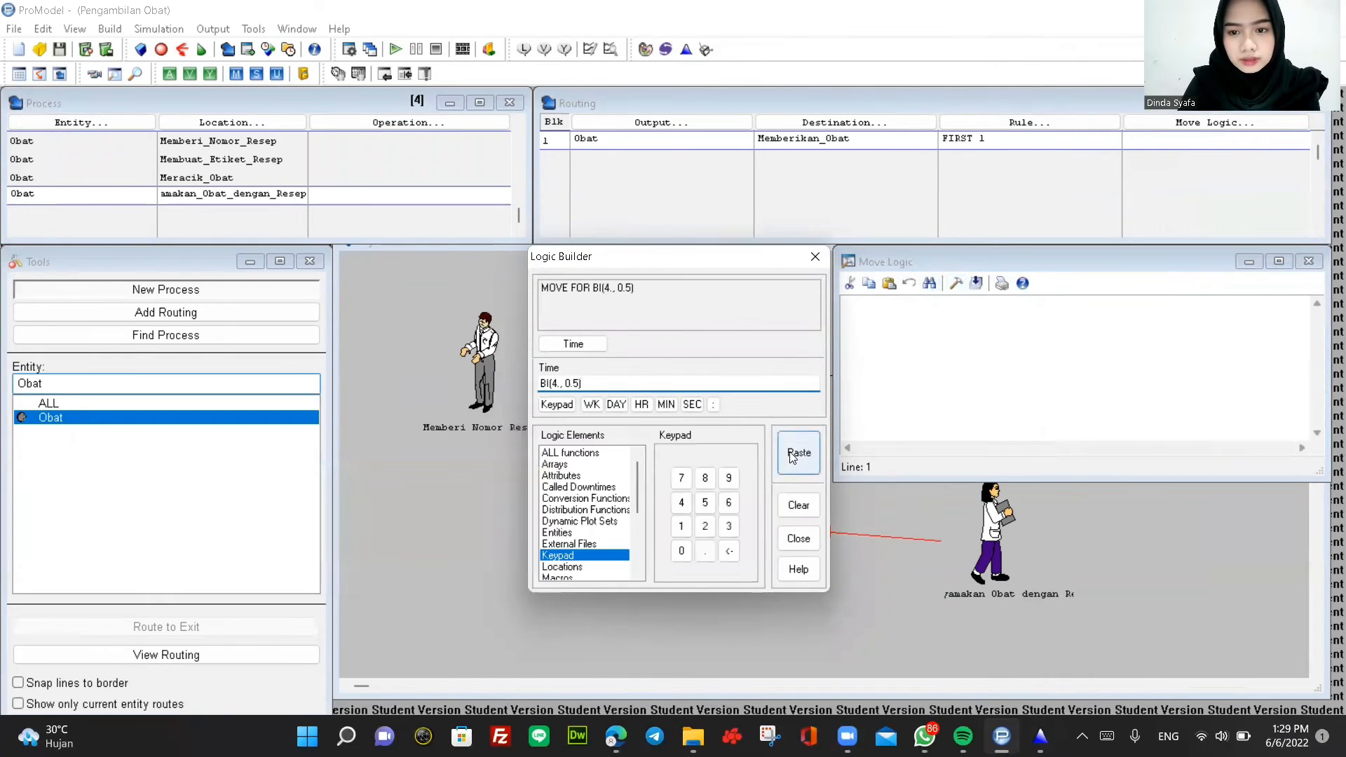
left_click(106, 195)
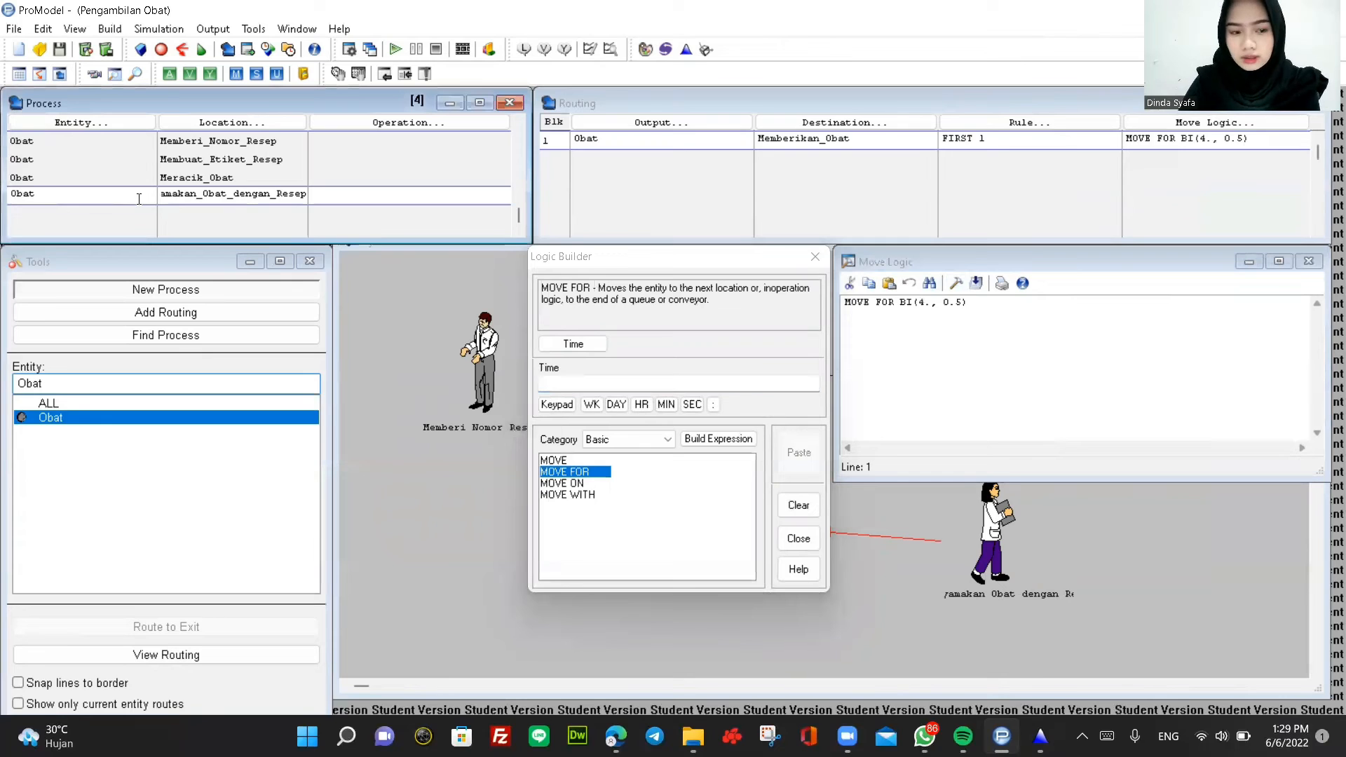
left_click(105, 213)
left_click(812, 259)
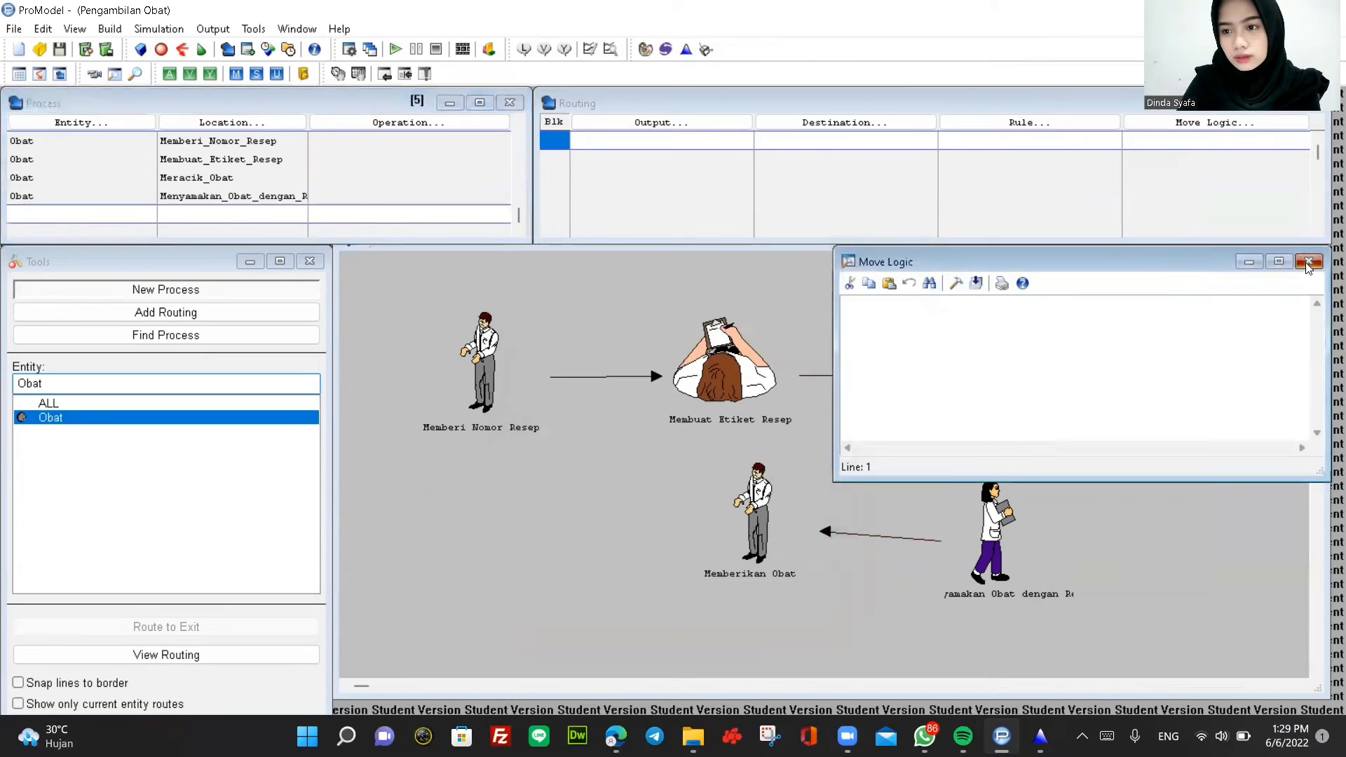
left_click(1308, 261)
Fill the fifth process record with entity Obat at location Memberikan_Obat.
left_click(124, 119)
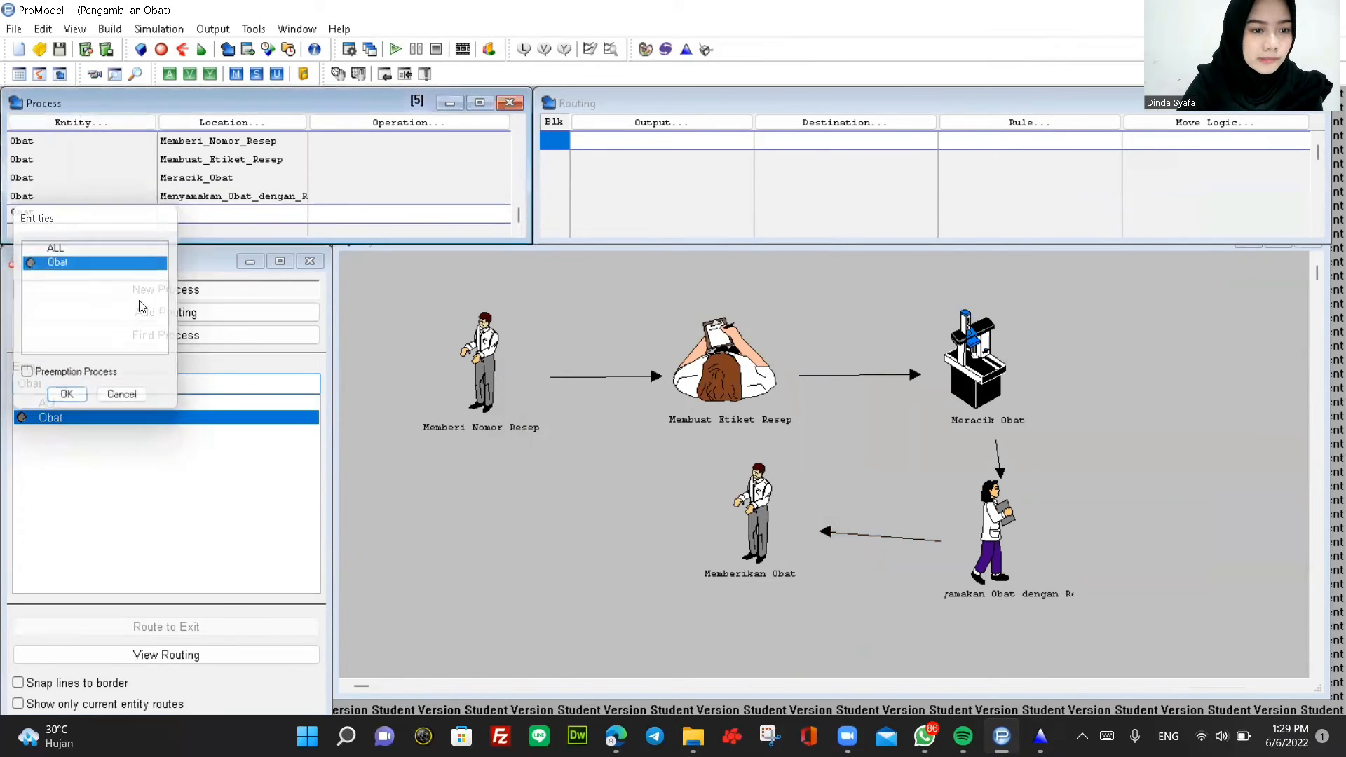
left_click(60, 393)
left_click(223, 119)
left_click(218, 394)
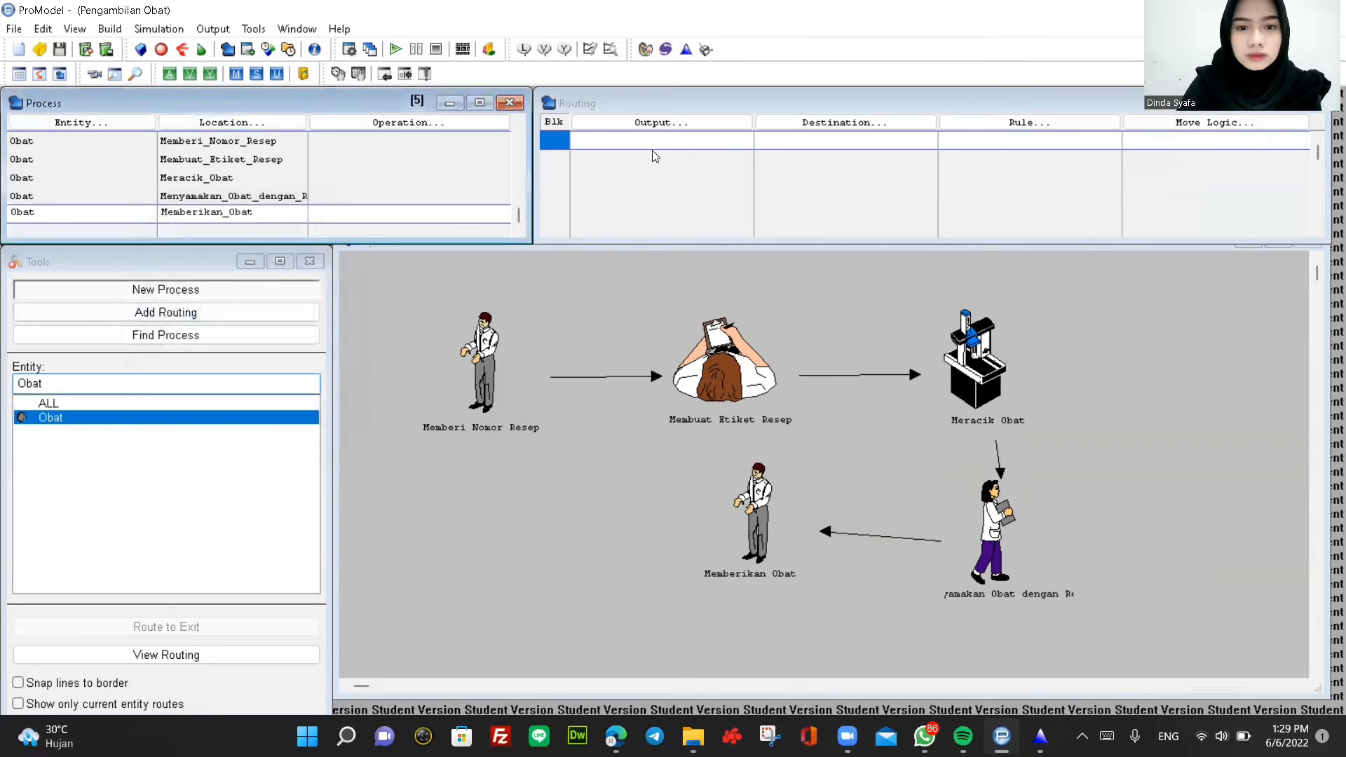
Route the Memberikan_Obat process with output Obat to destination EXIT.
left_click(661, 122)
left_click(630, 321)
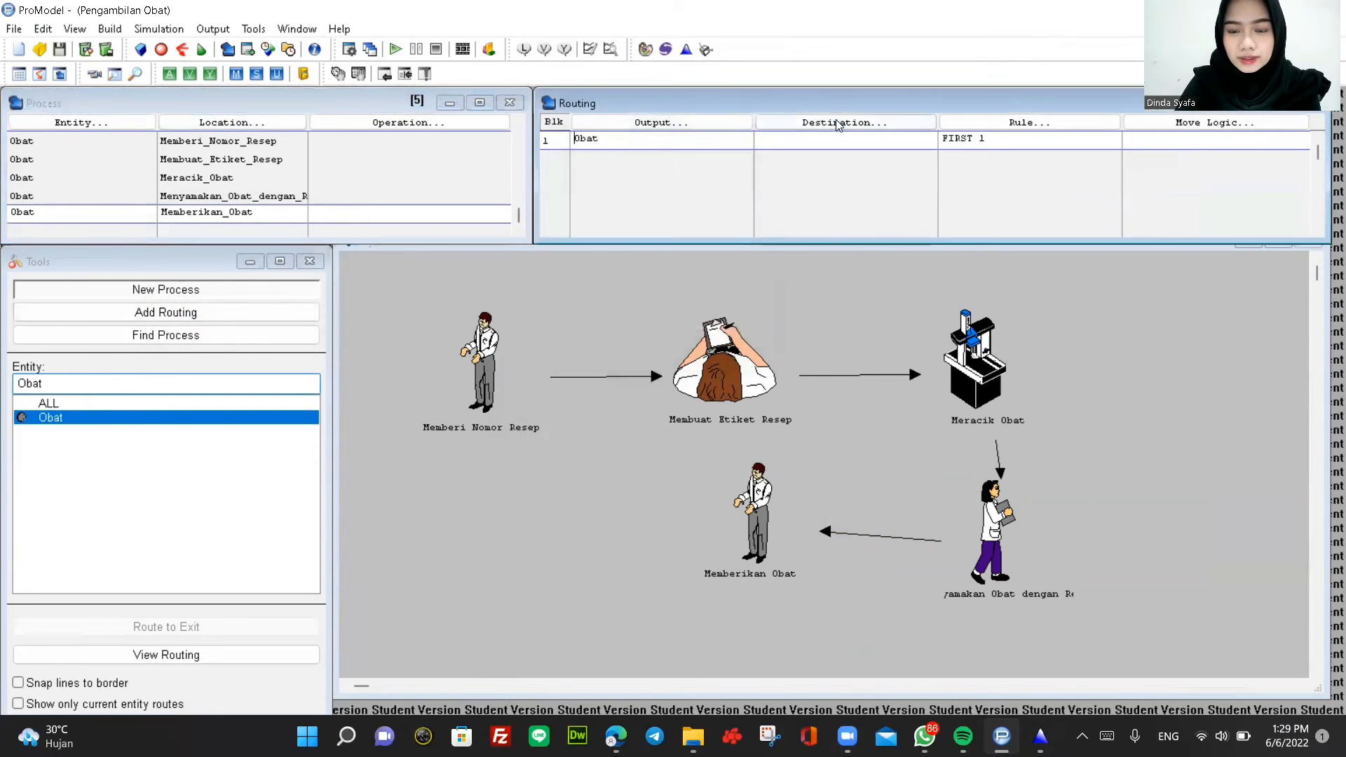
left_click(836, 119)
left_click(825, 247)
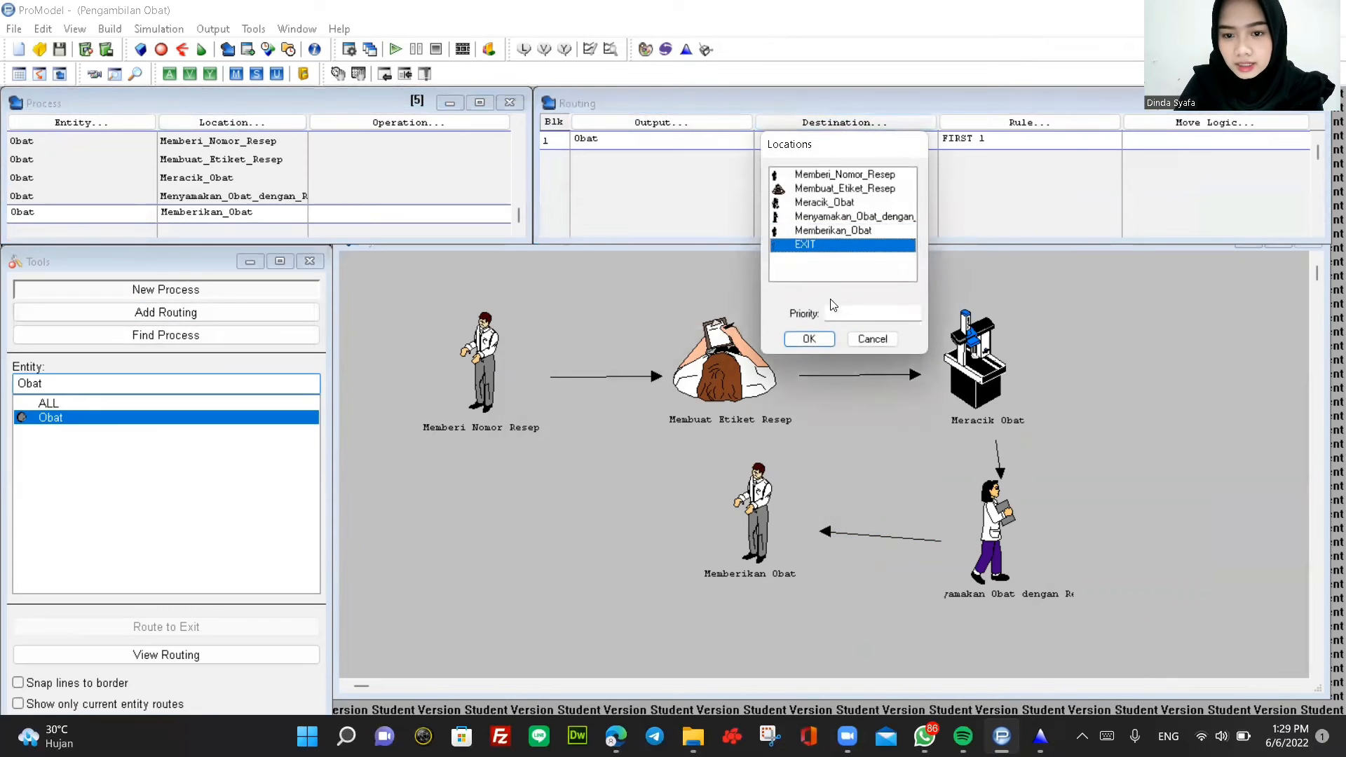
left_click(808, 339)
Open the EXIT route's move logic and enter 8, 9, 5, 7, 9, 7, 6, 10, 4, 5 into a new Stat::Fit data table.
left_click(1206, 122)
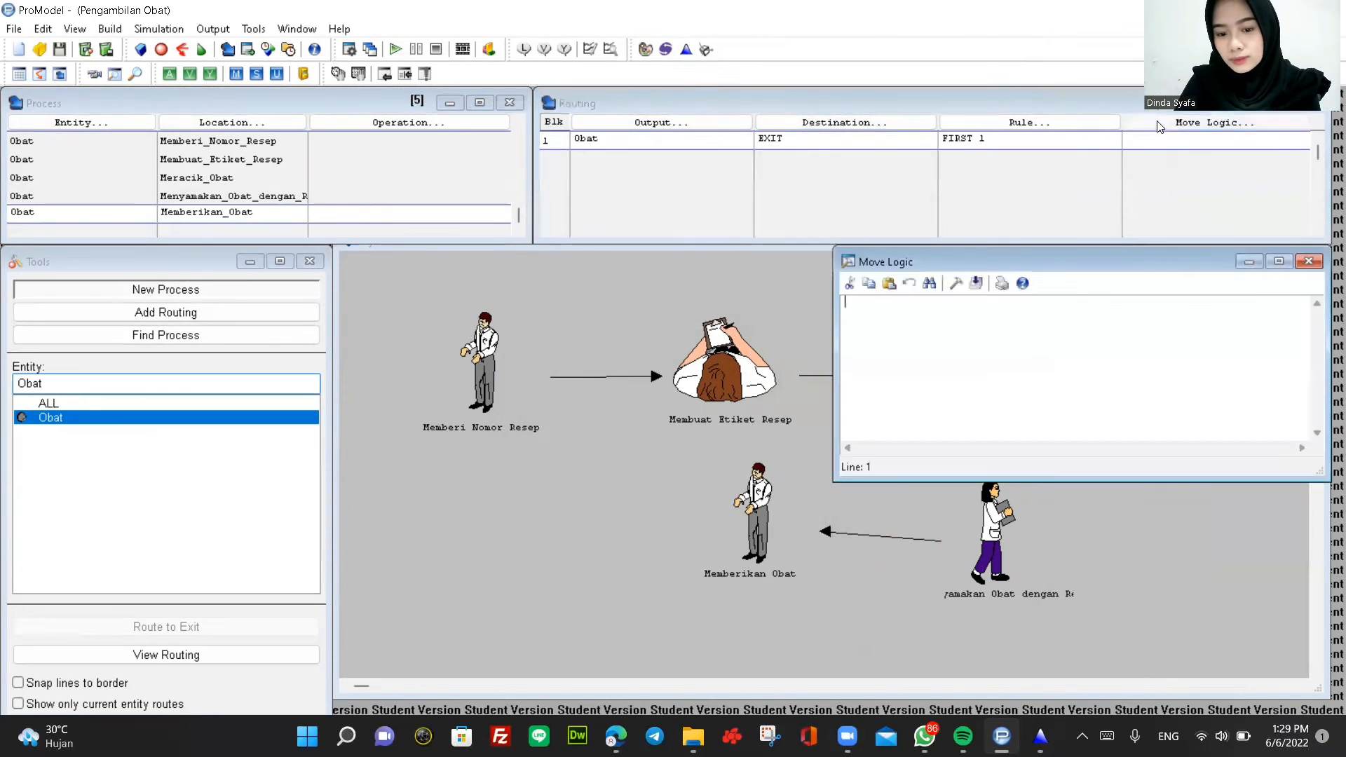
left_click(686, 49)
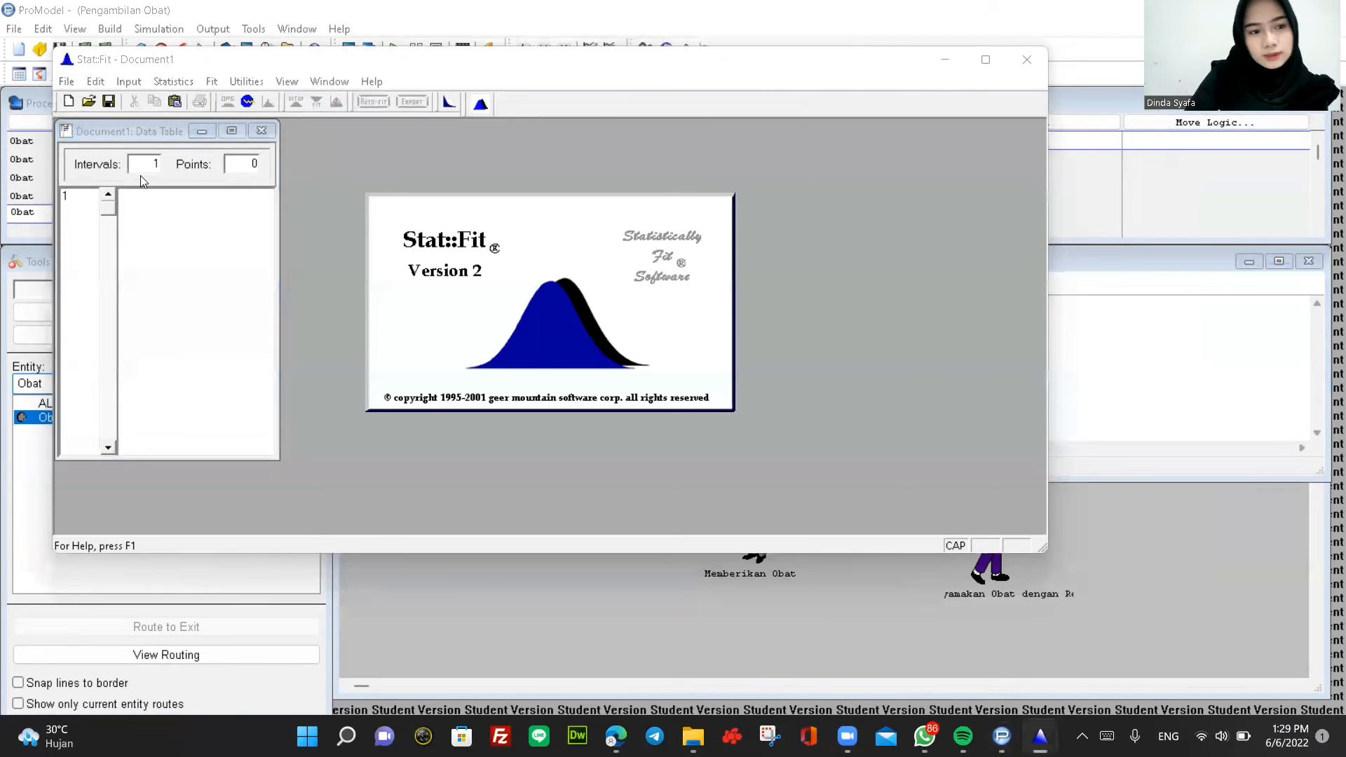
left_click(141, 203)
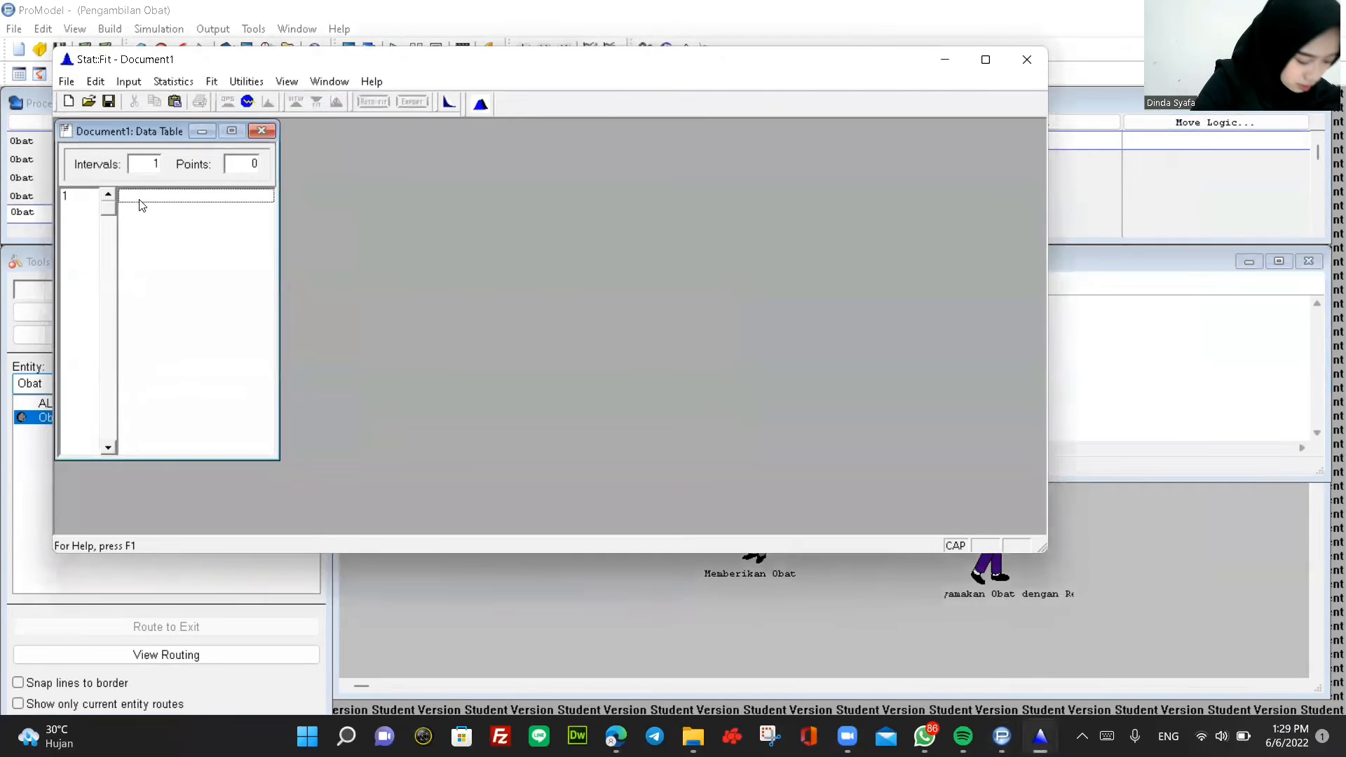
type("8")
key("Return")
type("9.")
key("Return")
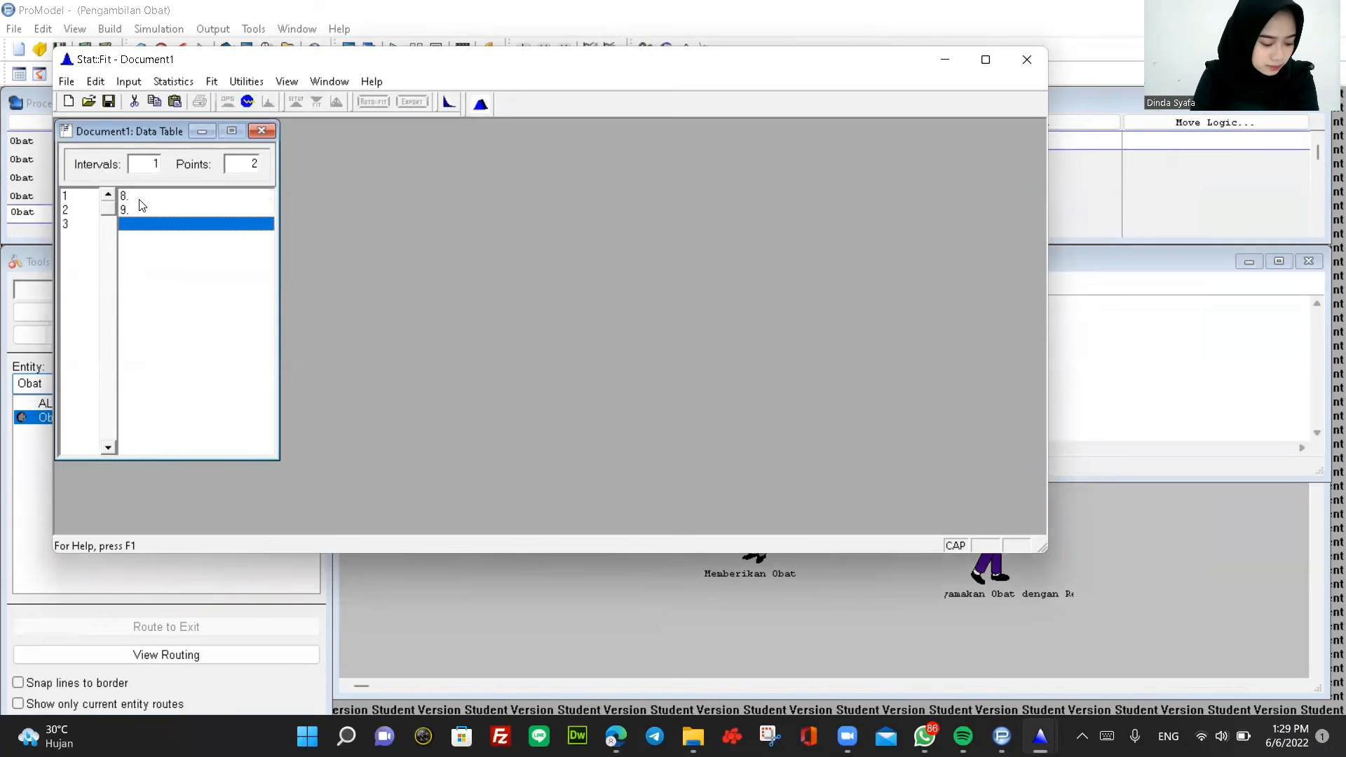
type("5")
key("Return")
type("7")
key("Return")
type("9")
key("Return")
type("7")
key("Return")
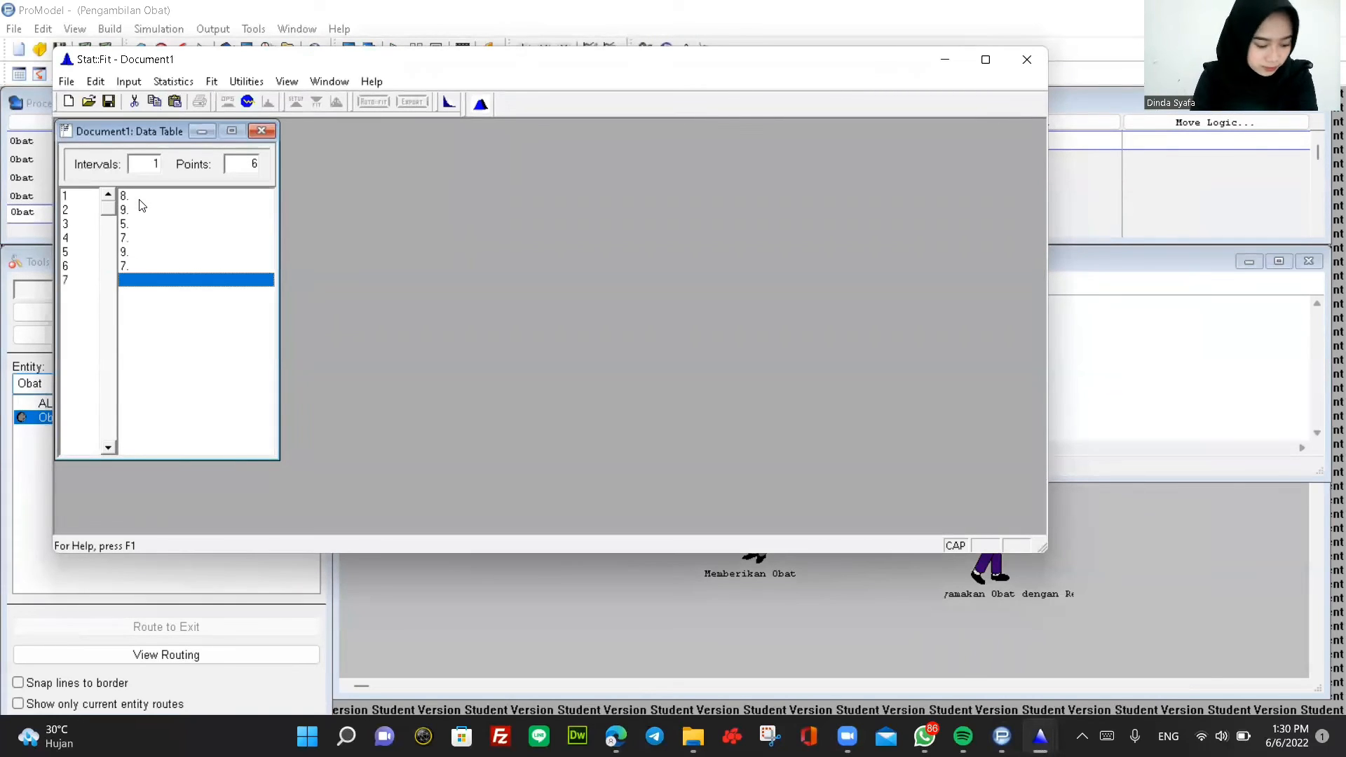
type("6")
key("Return")
type("1")
key("Return")
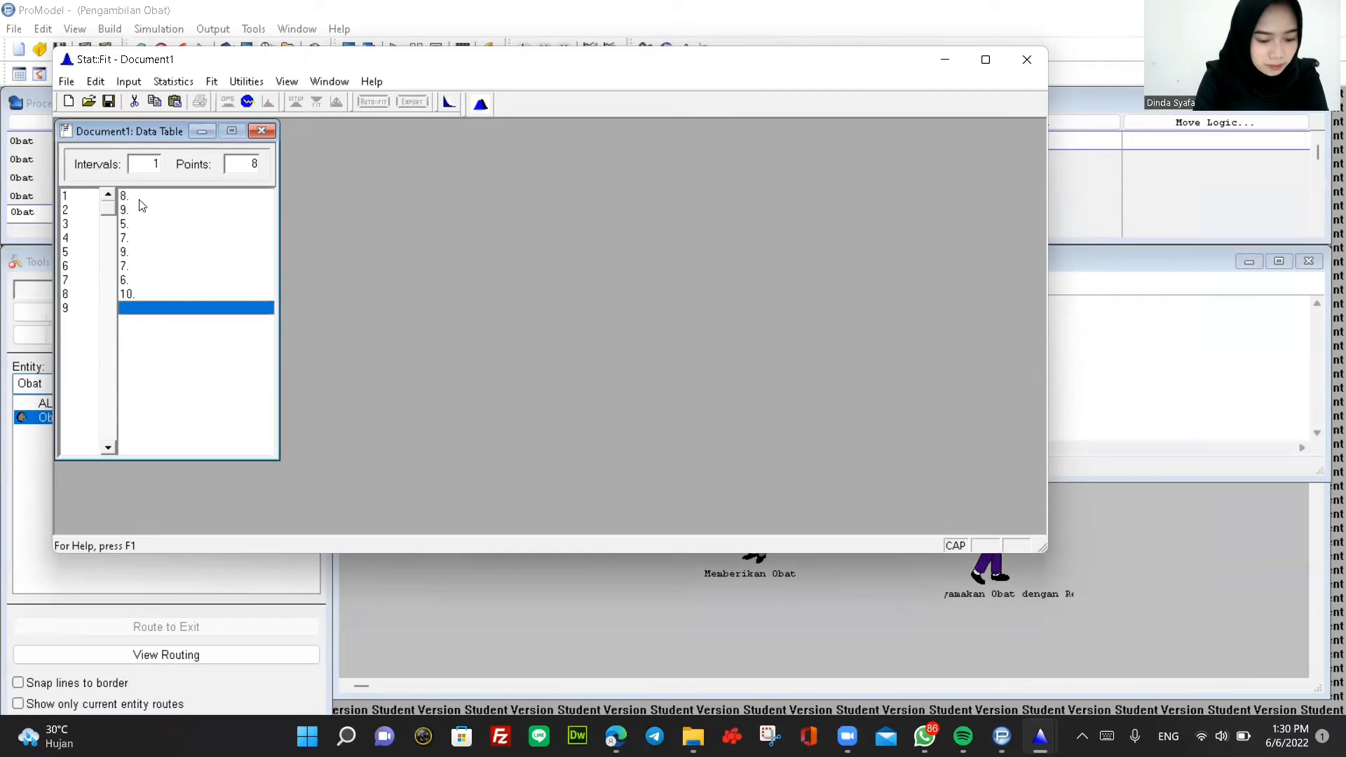
type("4")
key("Return")
type("5")
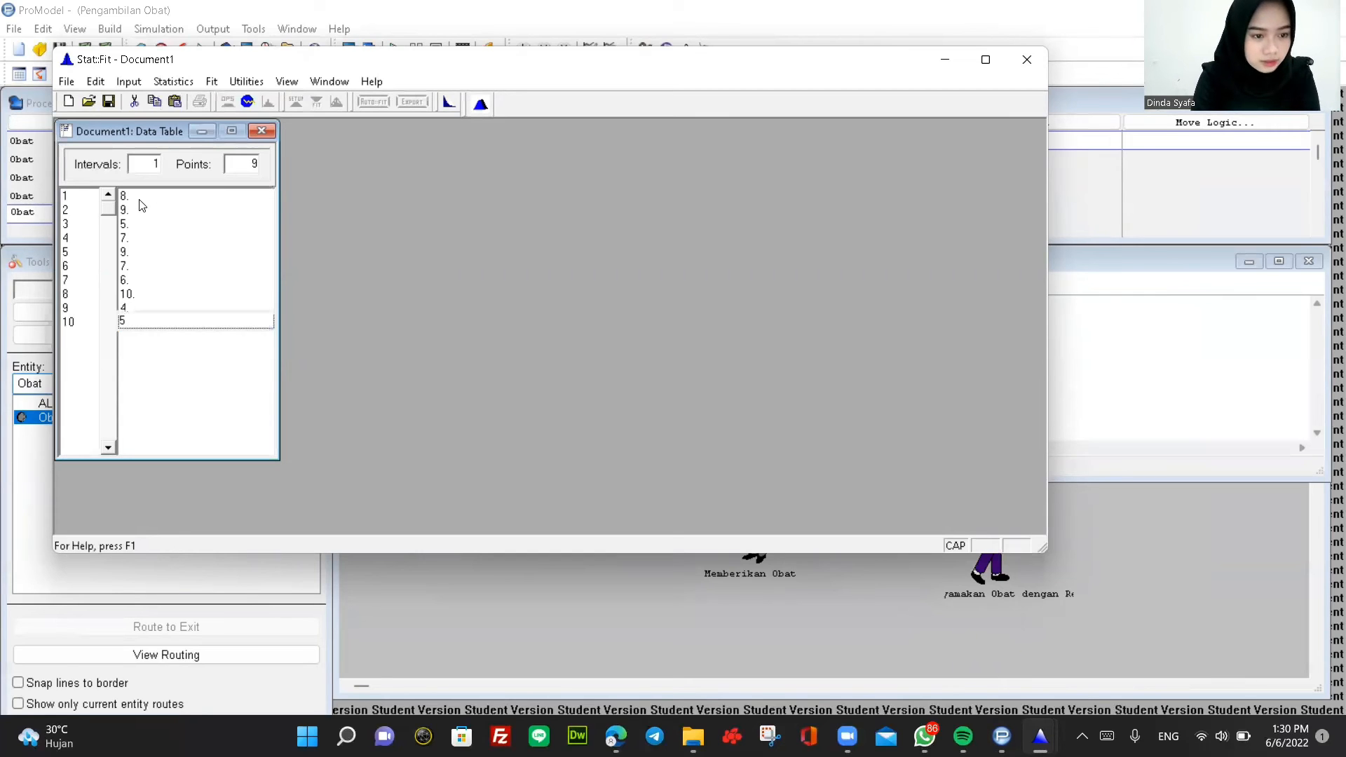
key("Return")
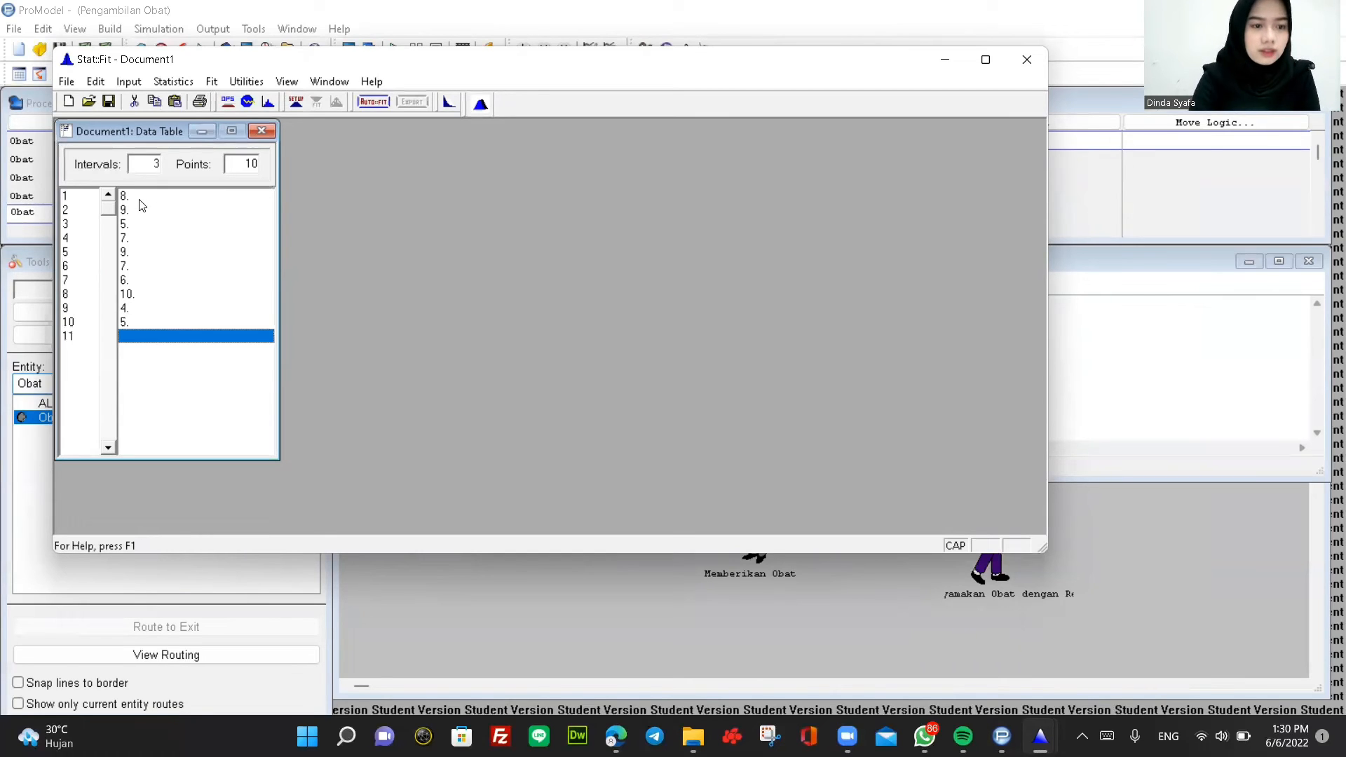
Auto-fit discrete distributions with a lower bound to the ten data points.
left_click(372, 103)
left_click(230, 215)
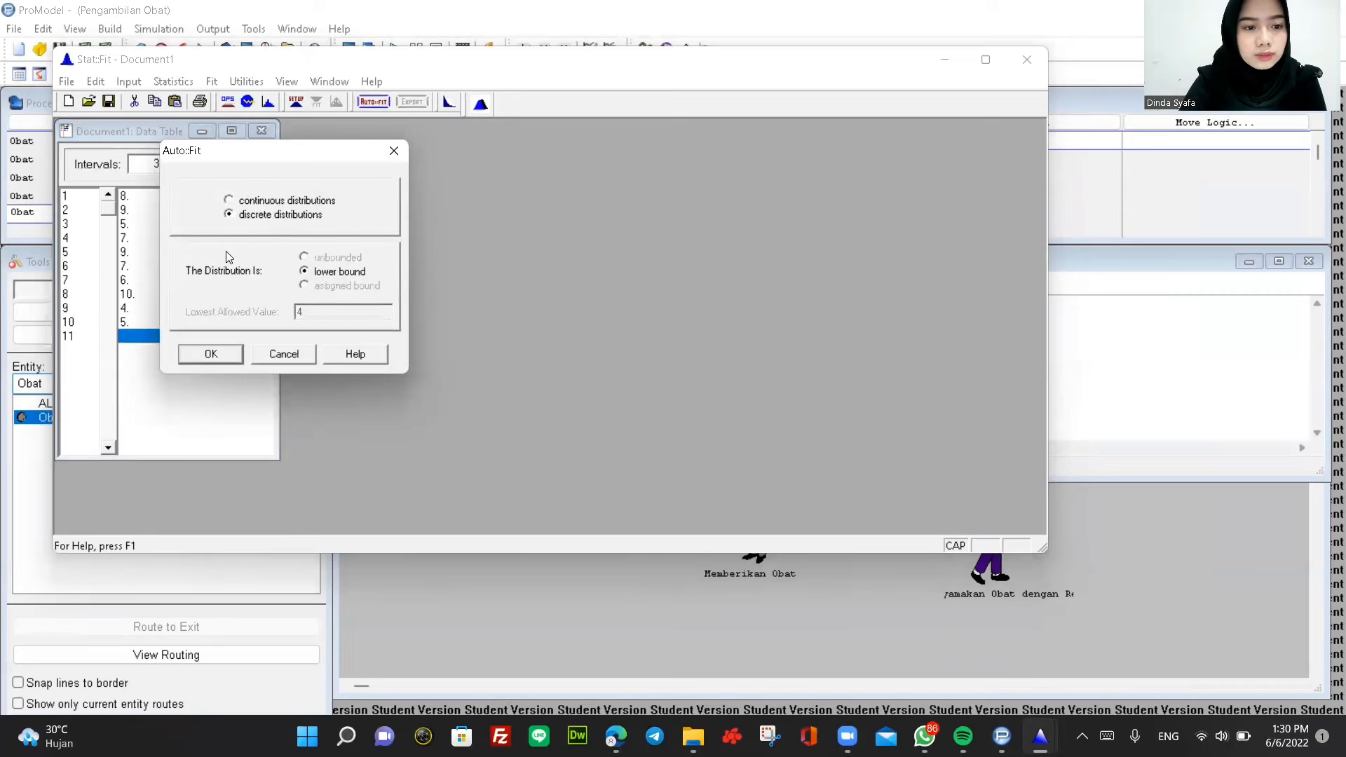
left_click(209, 350)
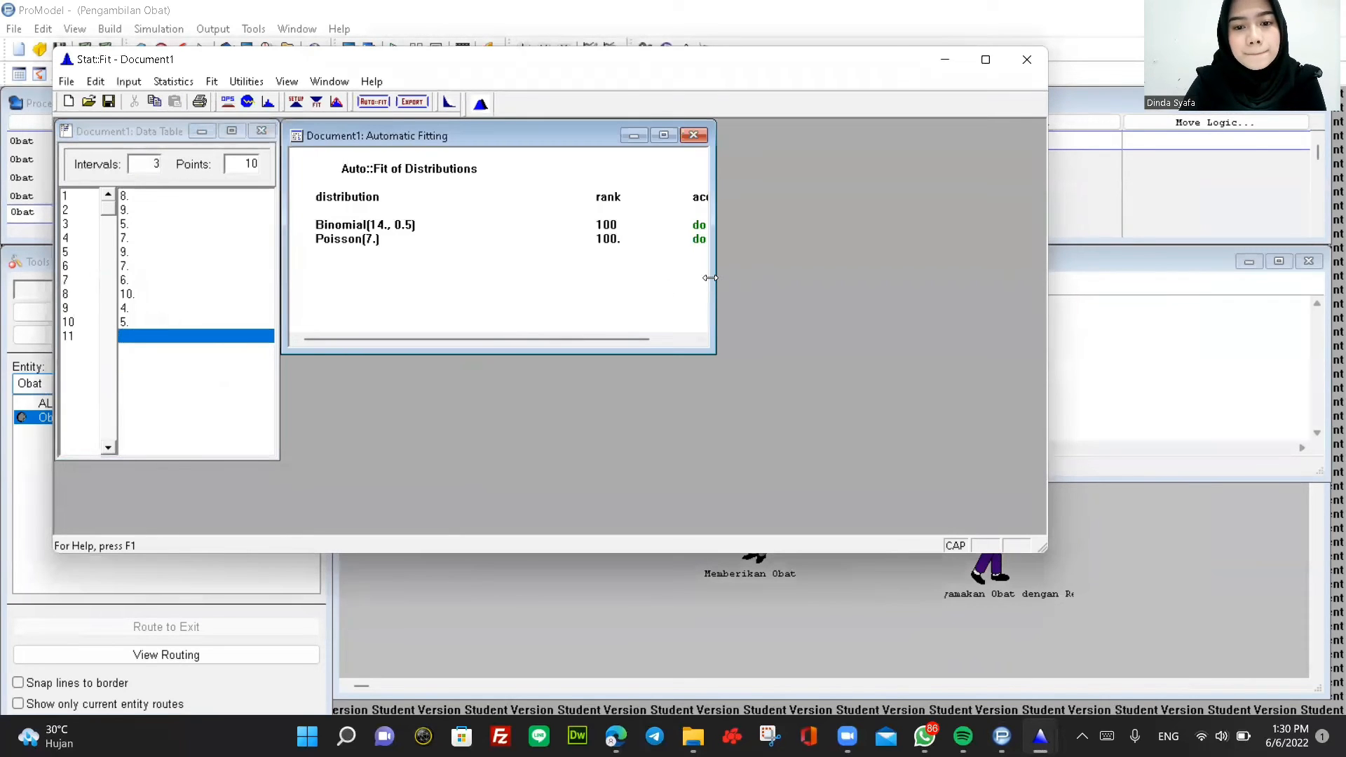
Export the fitted Binomial distribution to the clipboard in ProModel format and return to the Move Logic window.
left_click(411, 102)
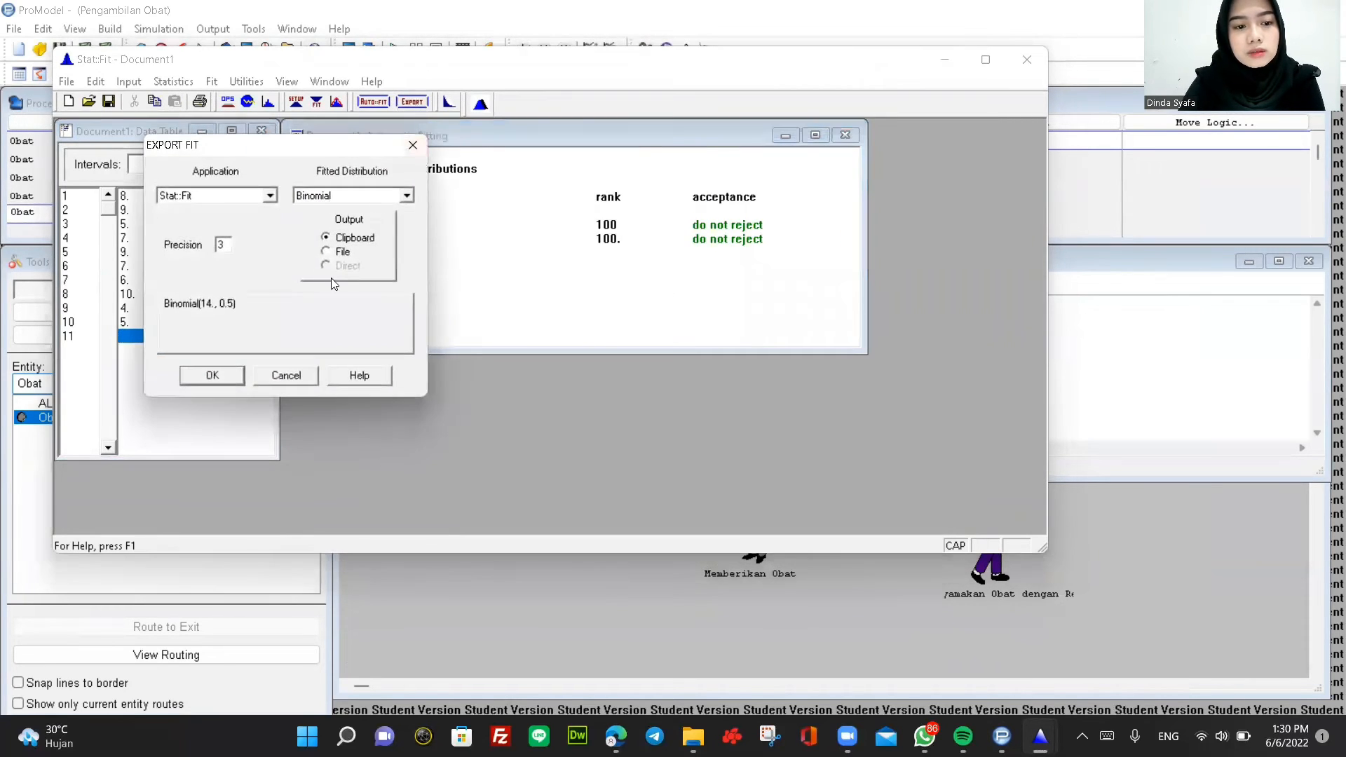
left_click(270, 196)
scroll(218, 280, "up", 2)
scroll(218, 280, "up", 5)
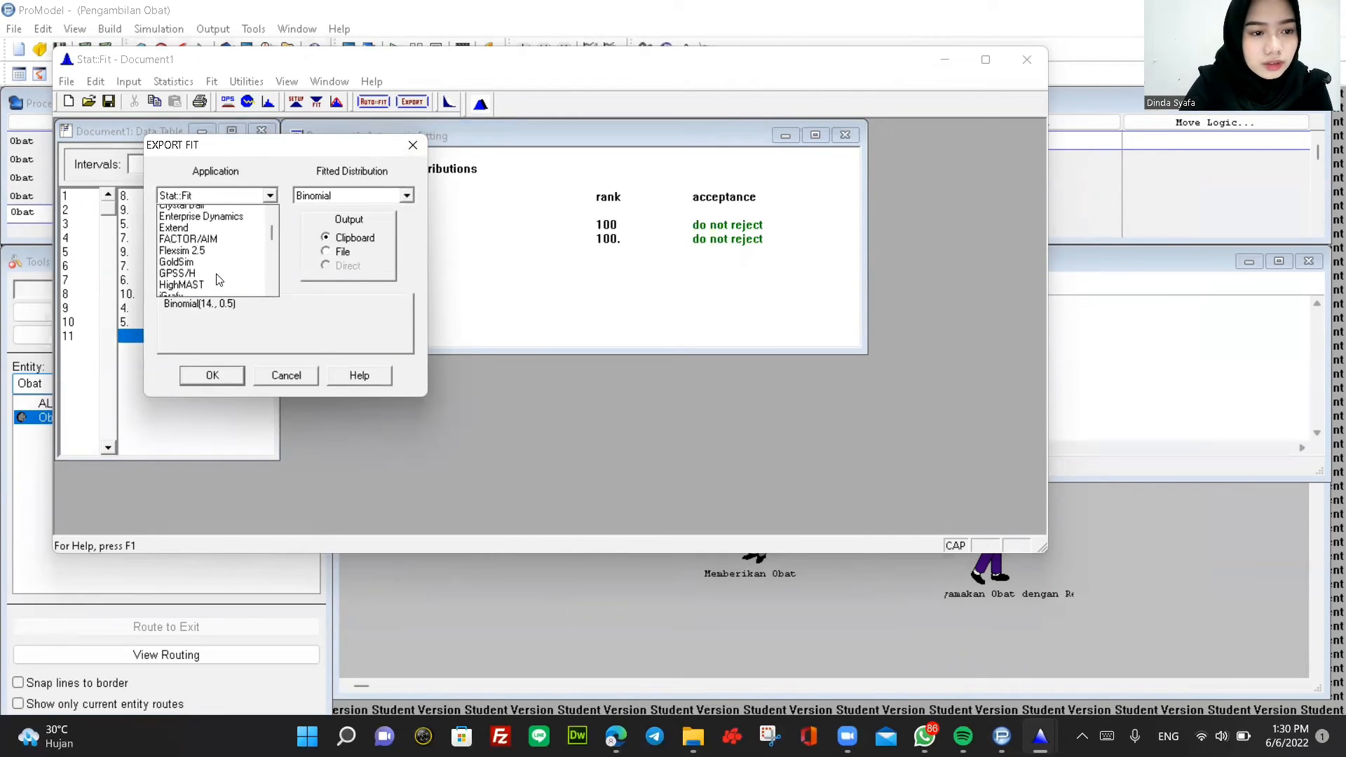
scroll(219, 281, "down", 8)
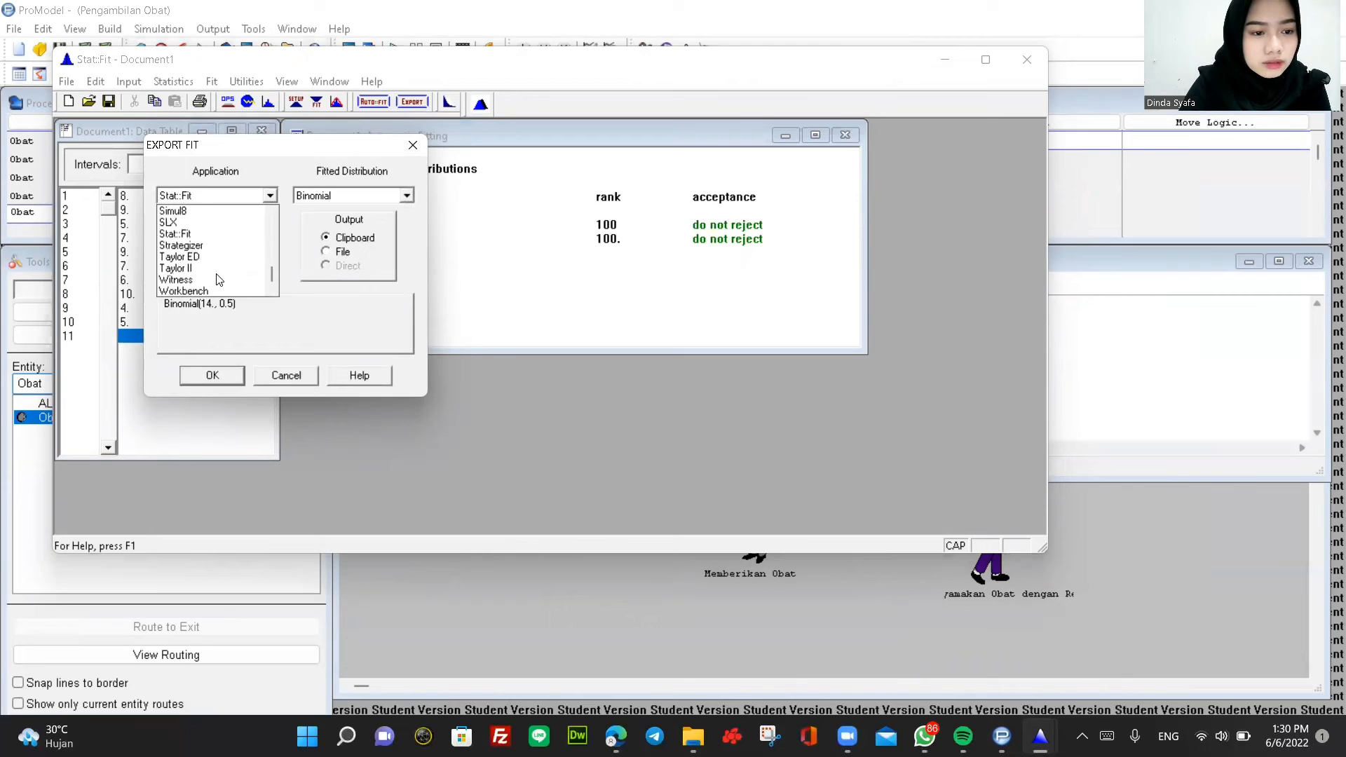
scroll(218, 281, "up", 3)
left_click(209, 242)
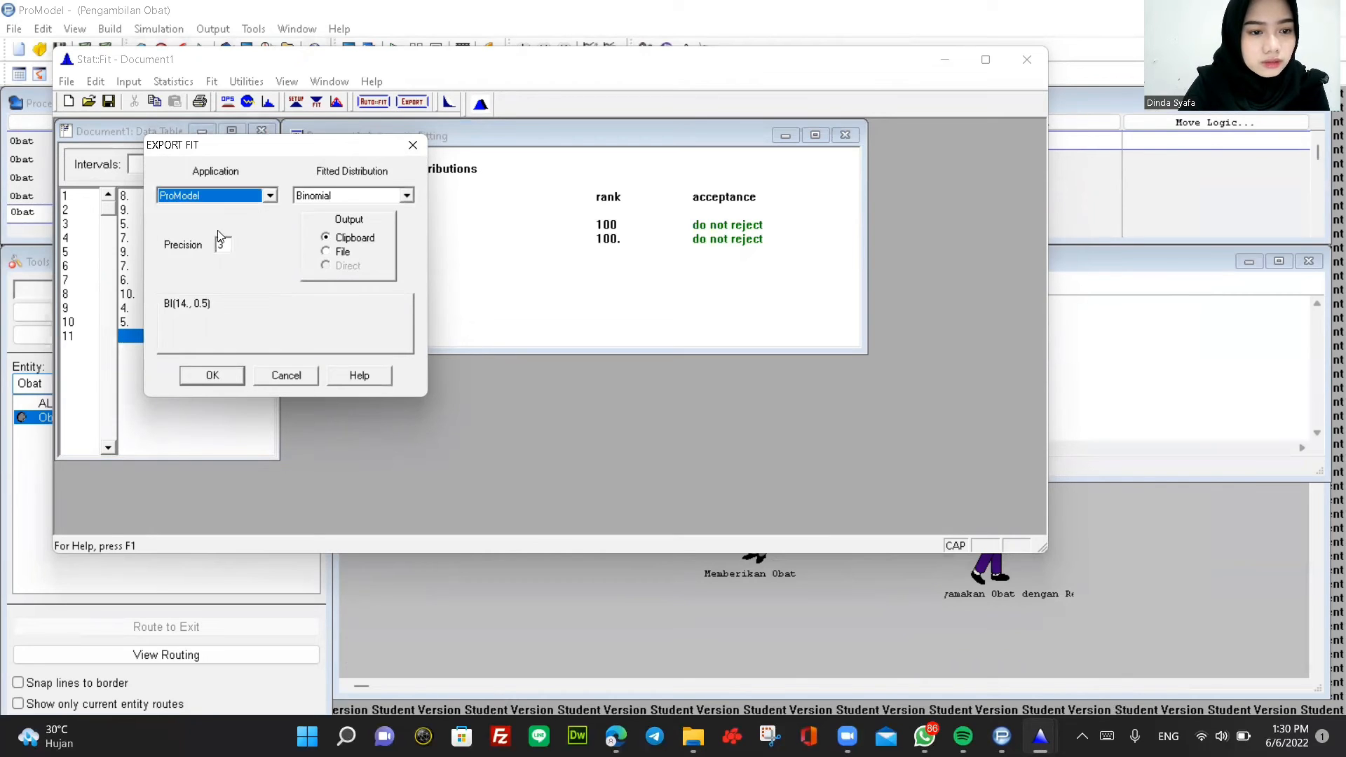
left_click(212, 375)
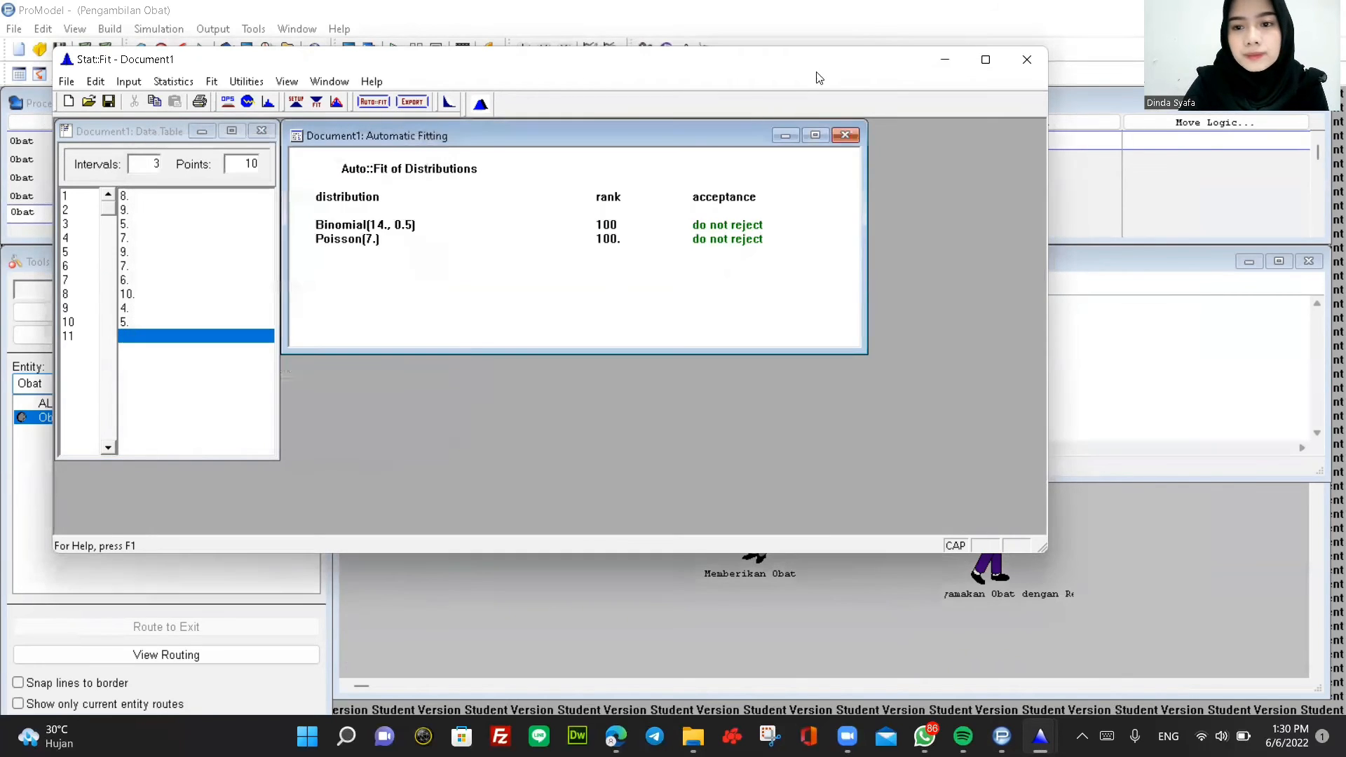
left_click(949, 66)
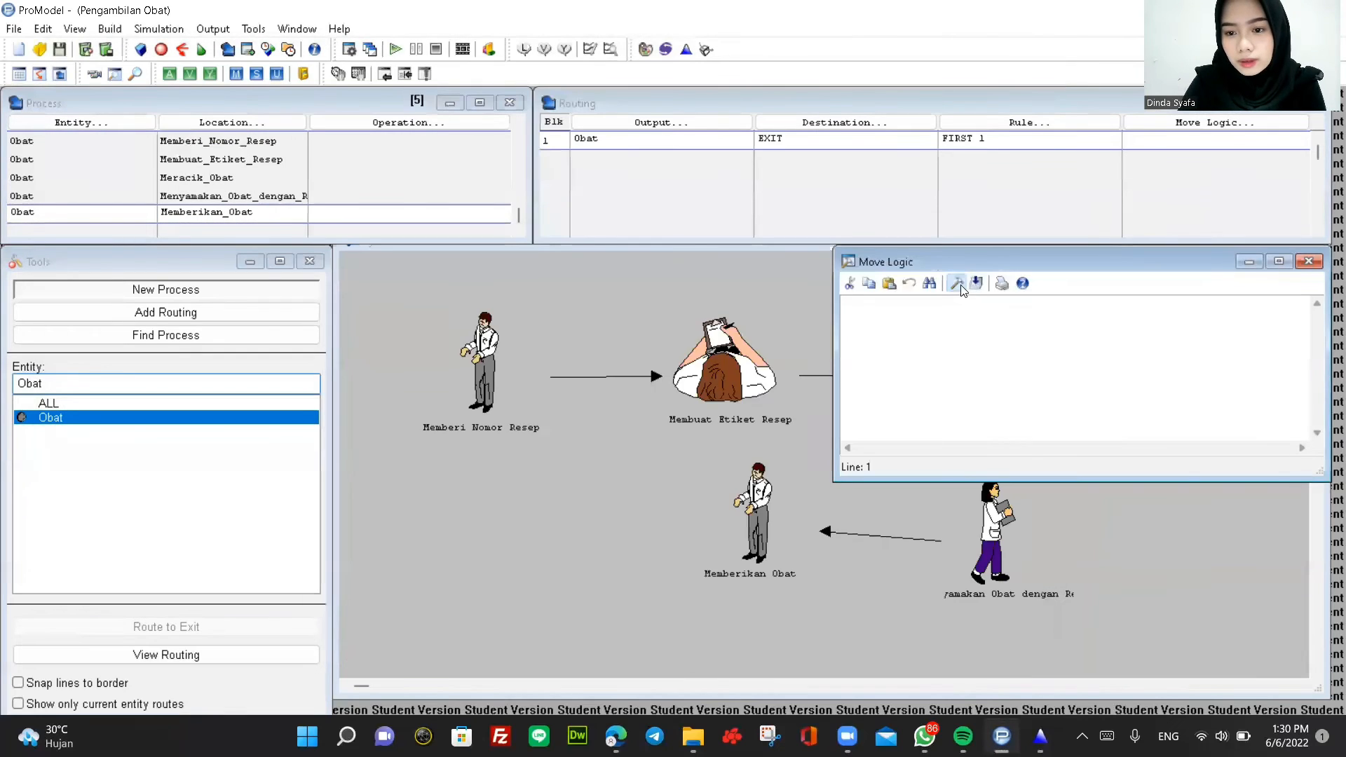
Add MOVE FOR BI(14., 0.5) to the EXIT route's move logic and close the logic windows.
left_click(957, 282)
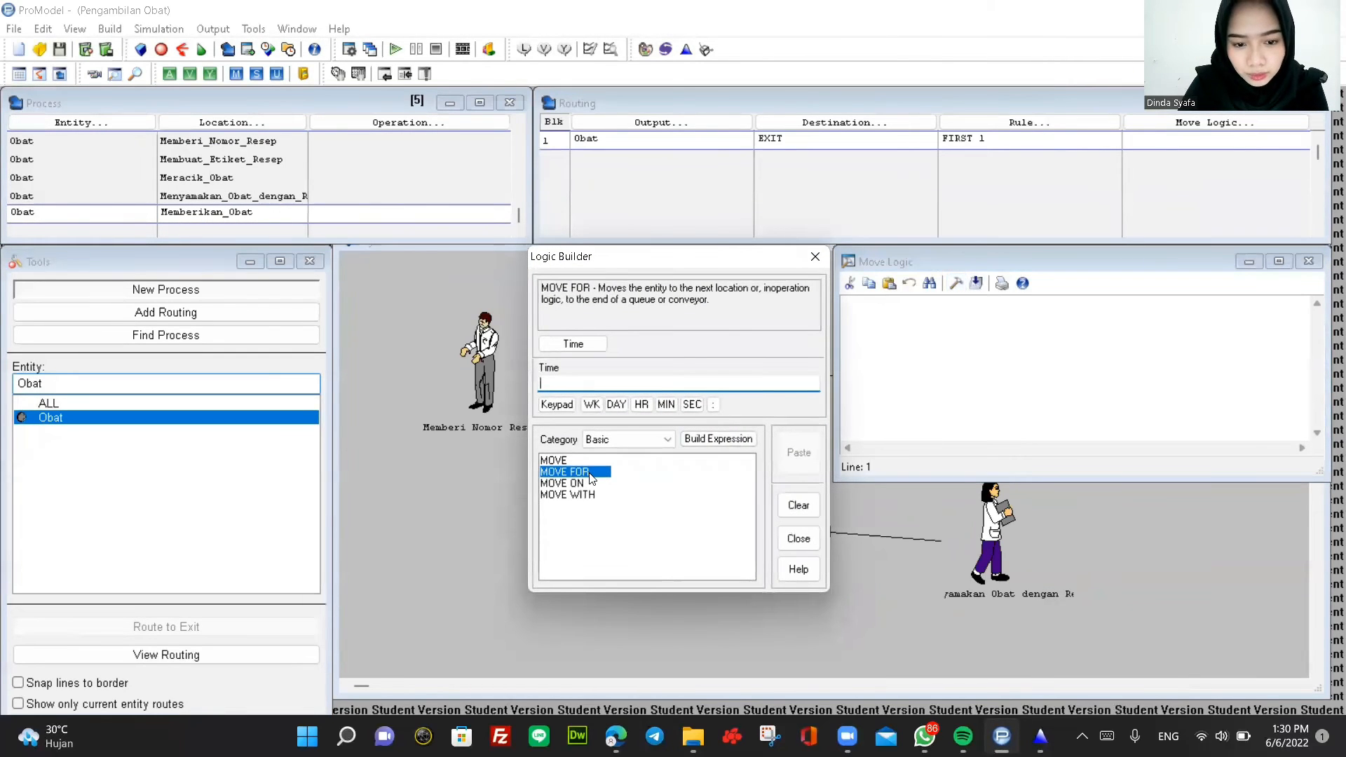
right_click(553, 383)
left_click(457, 460)
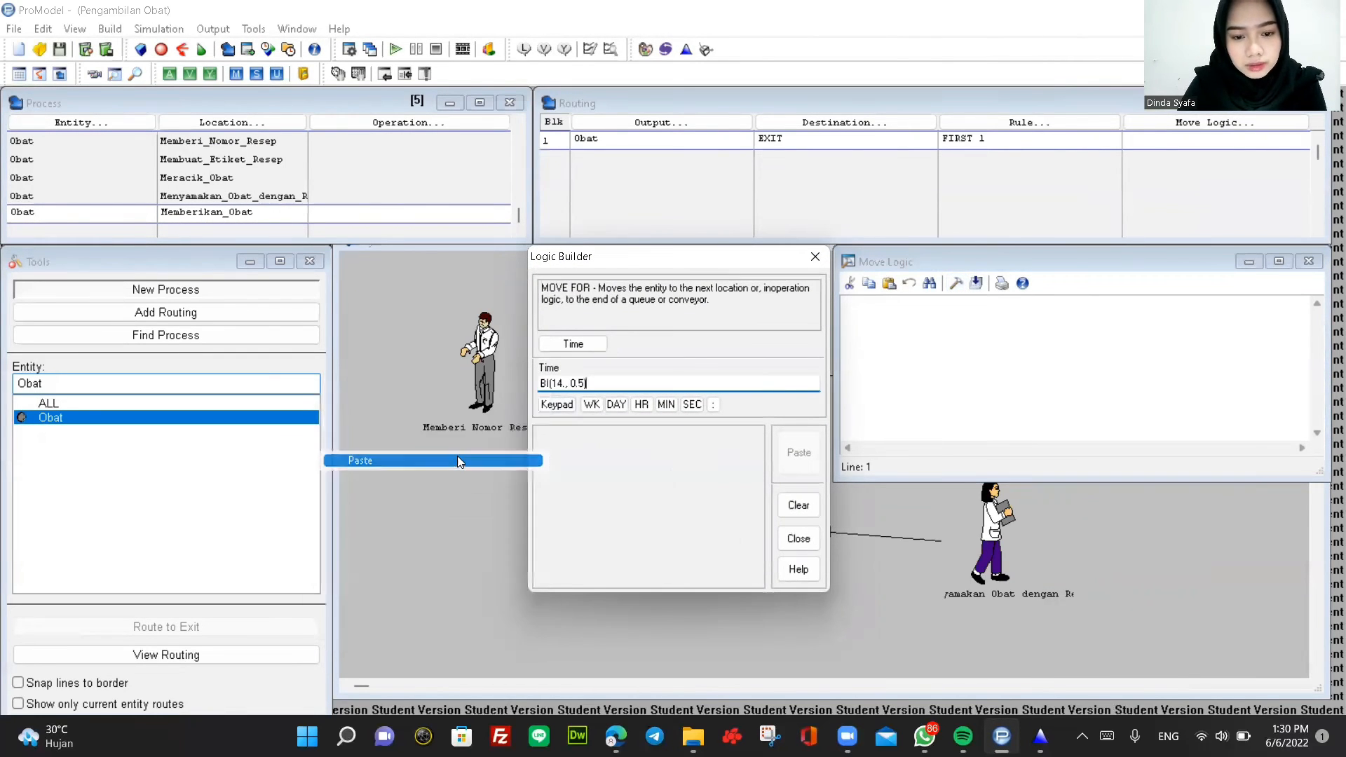
left_click(797, 456)
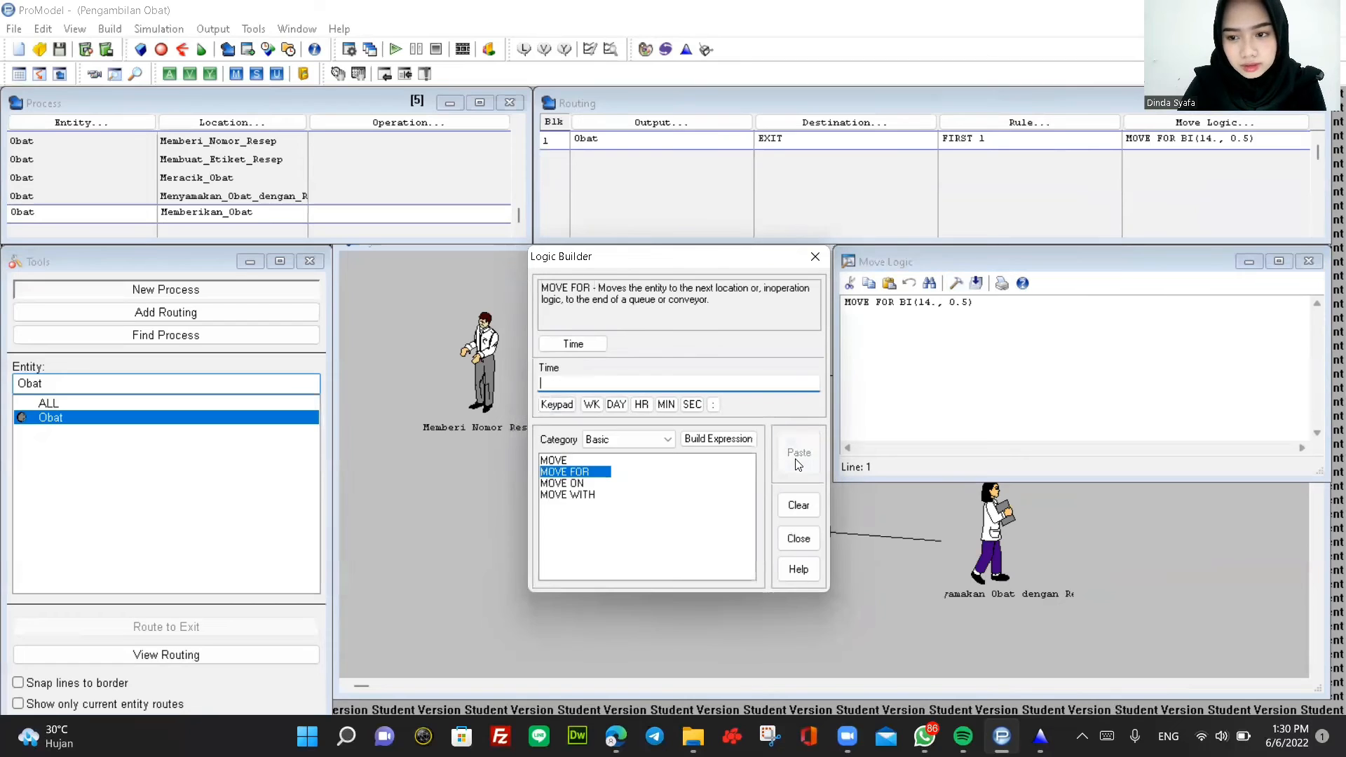
left_click(1316, 265)
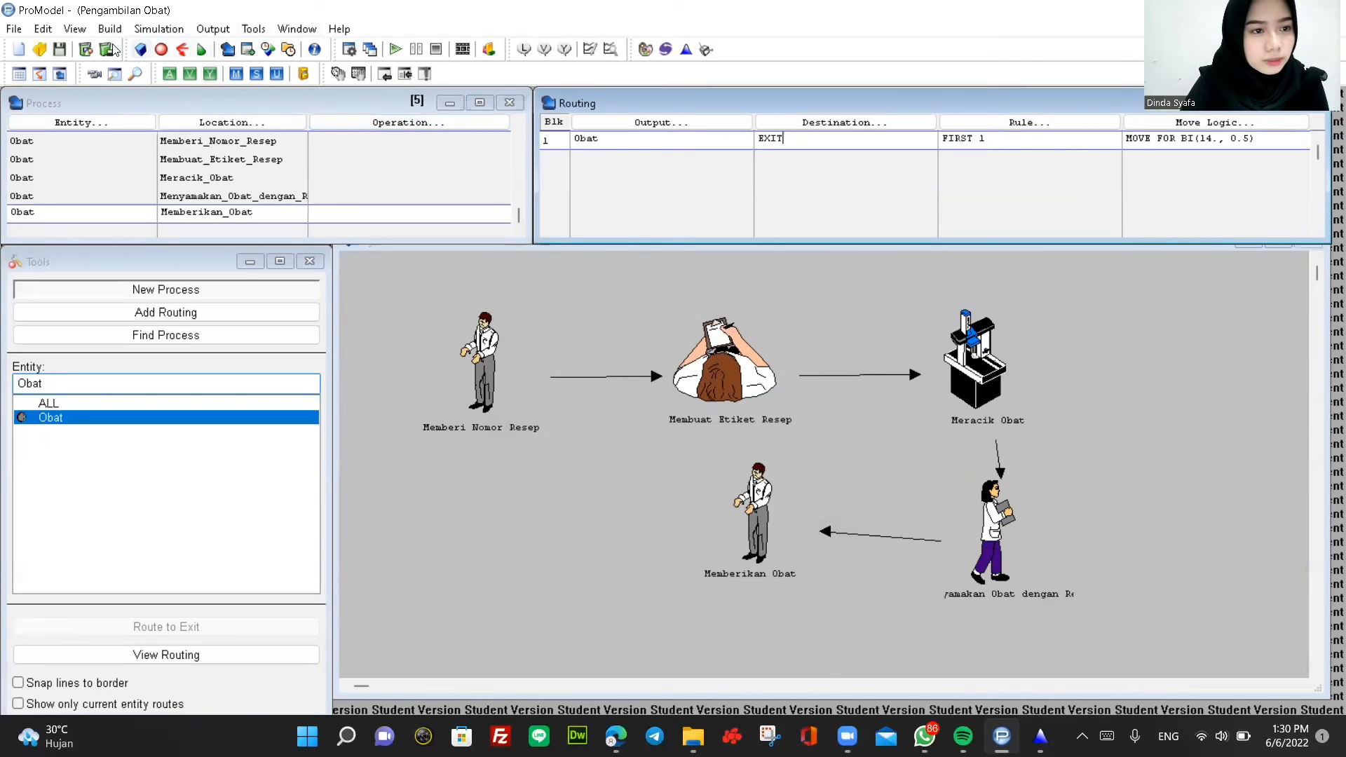
Save and run the model, naming the file Penambilan obat_Kel54.mod in the LAB SISKOM folder.
left_click(160, 29)
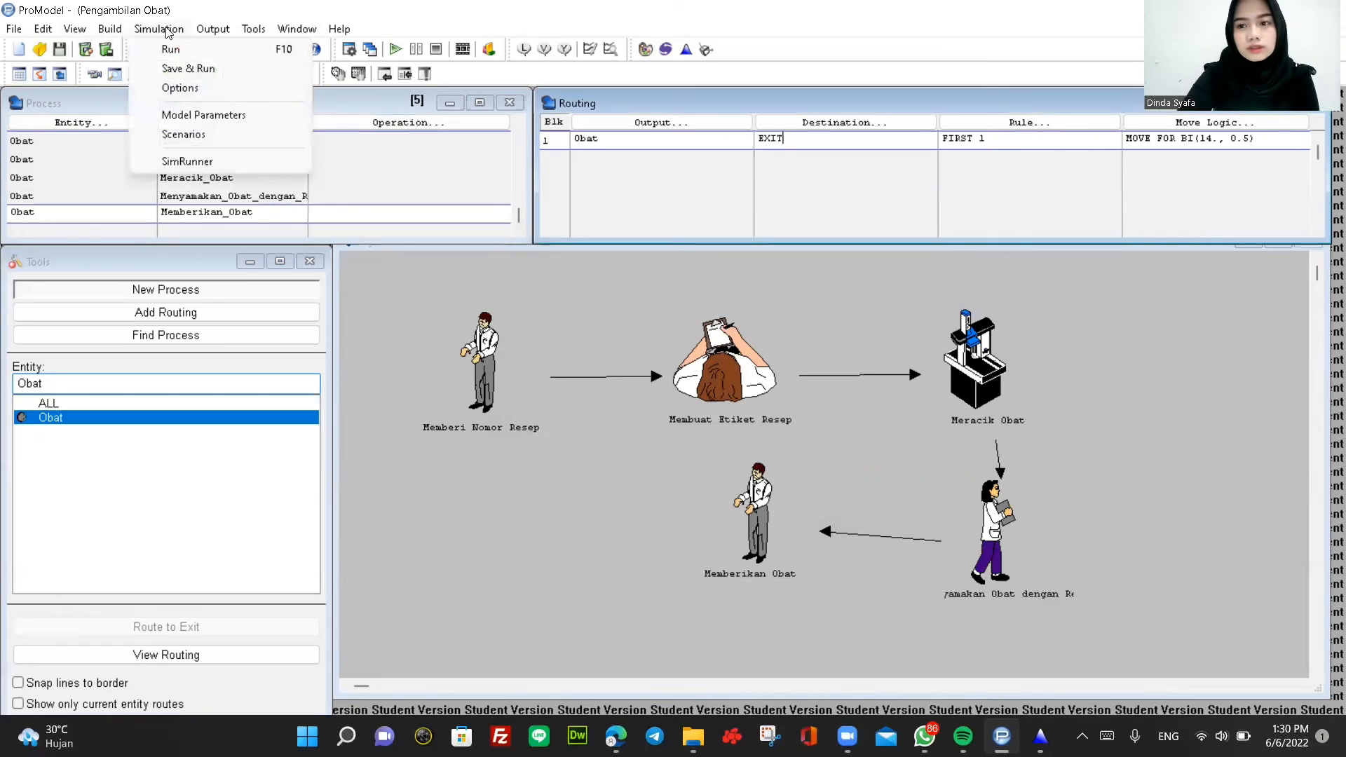
left_click(184, 68)
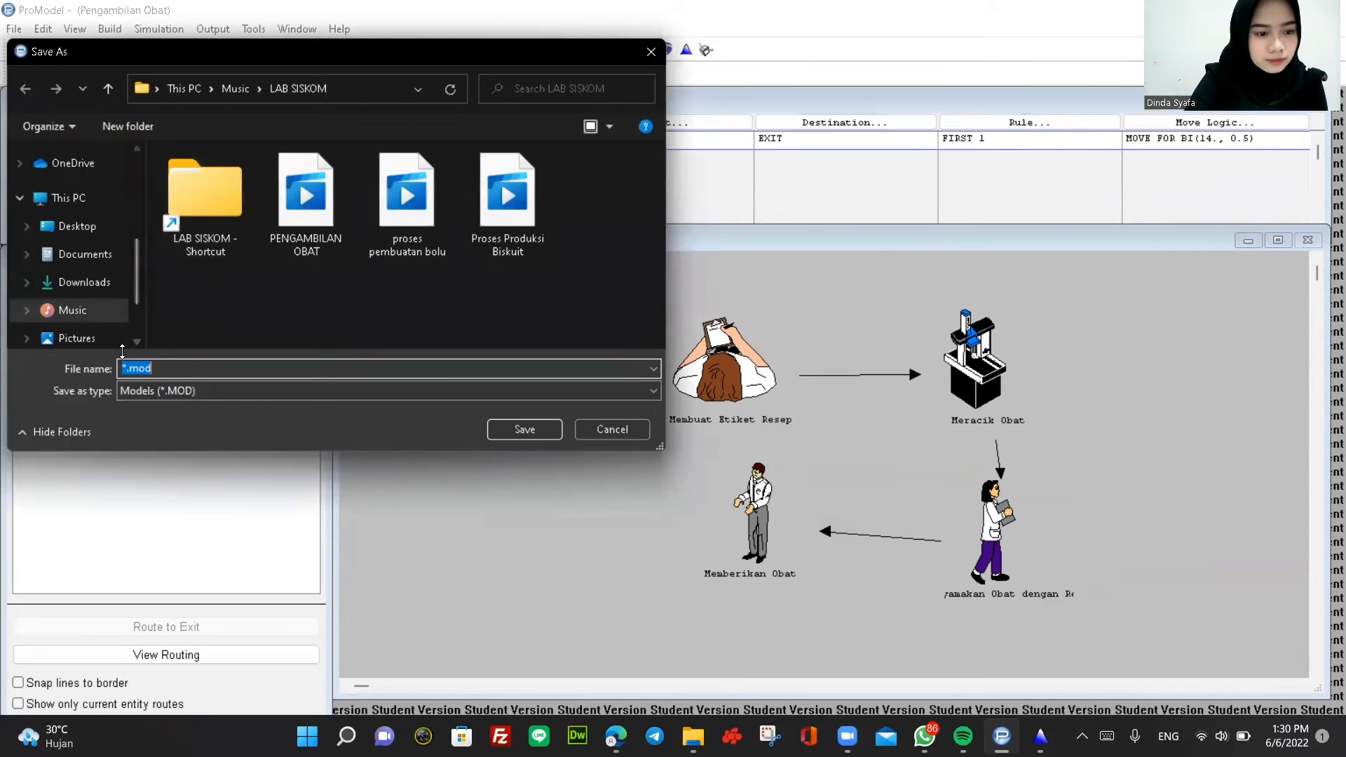
left_click(125, 367)
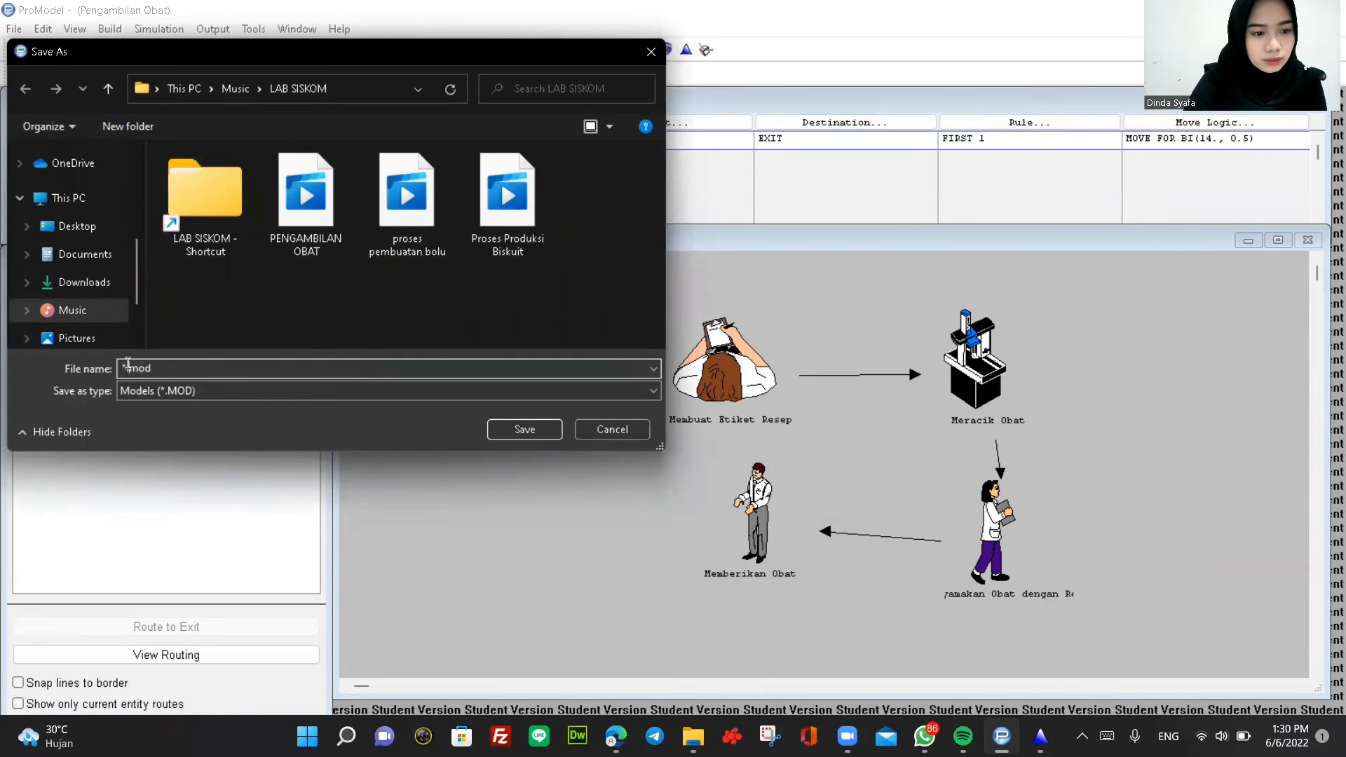
key("BackSpace")
type("Pe")
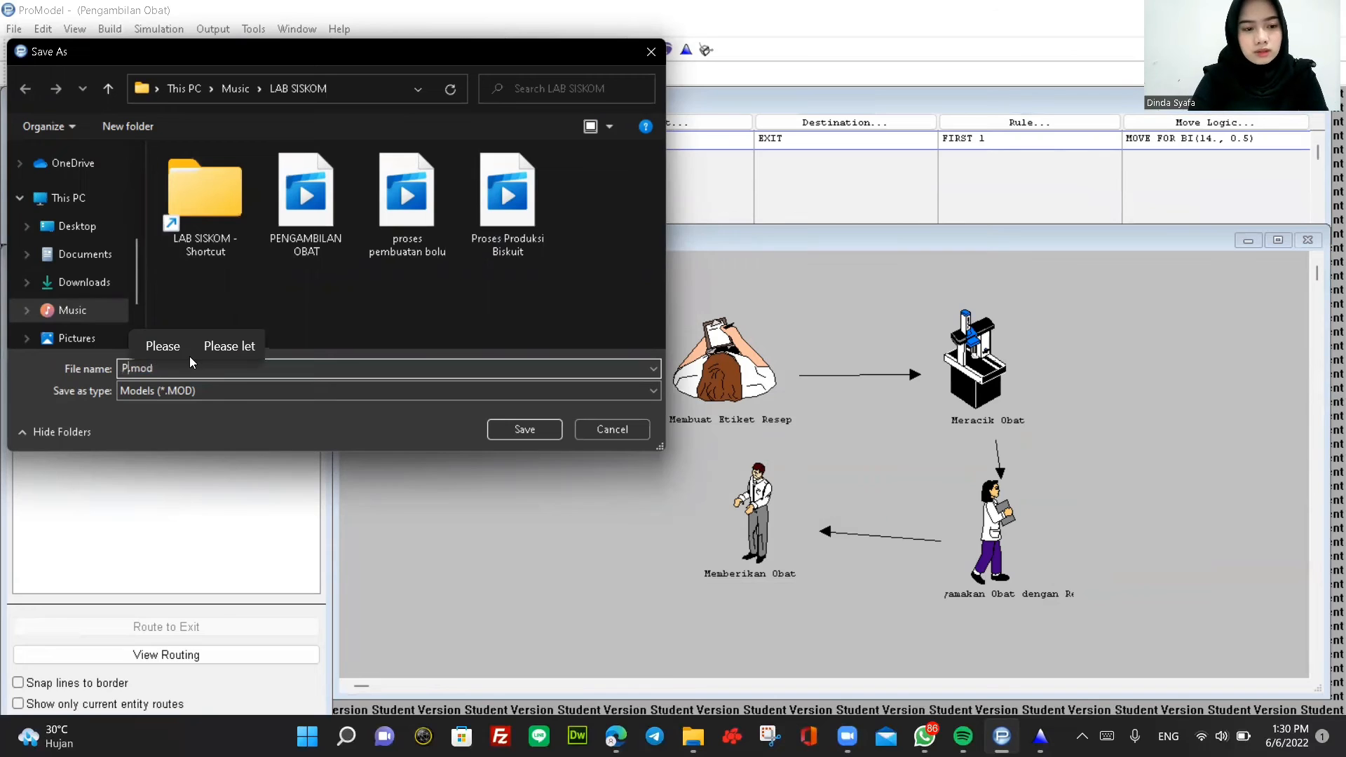
type("namb")
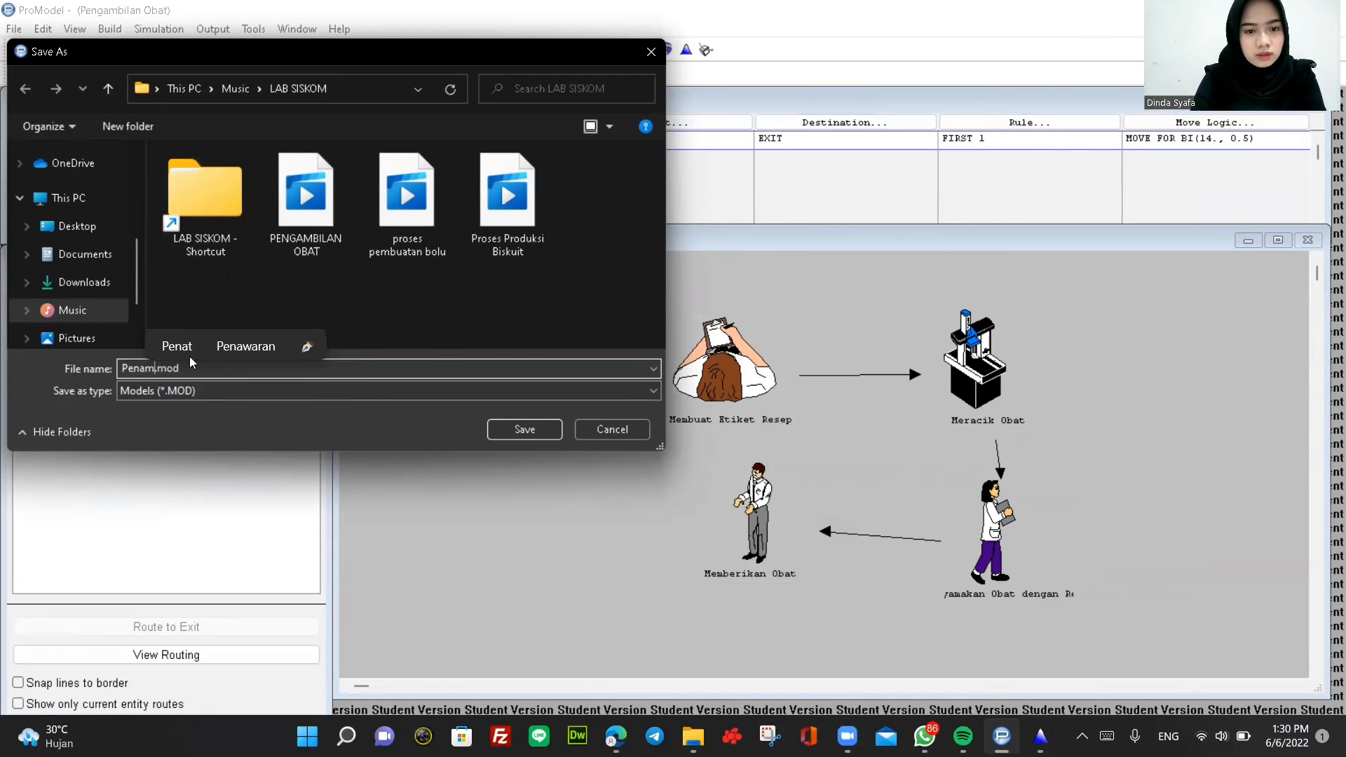
type("ila")
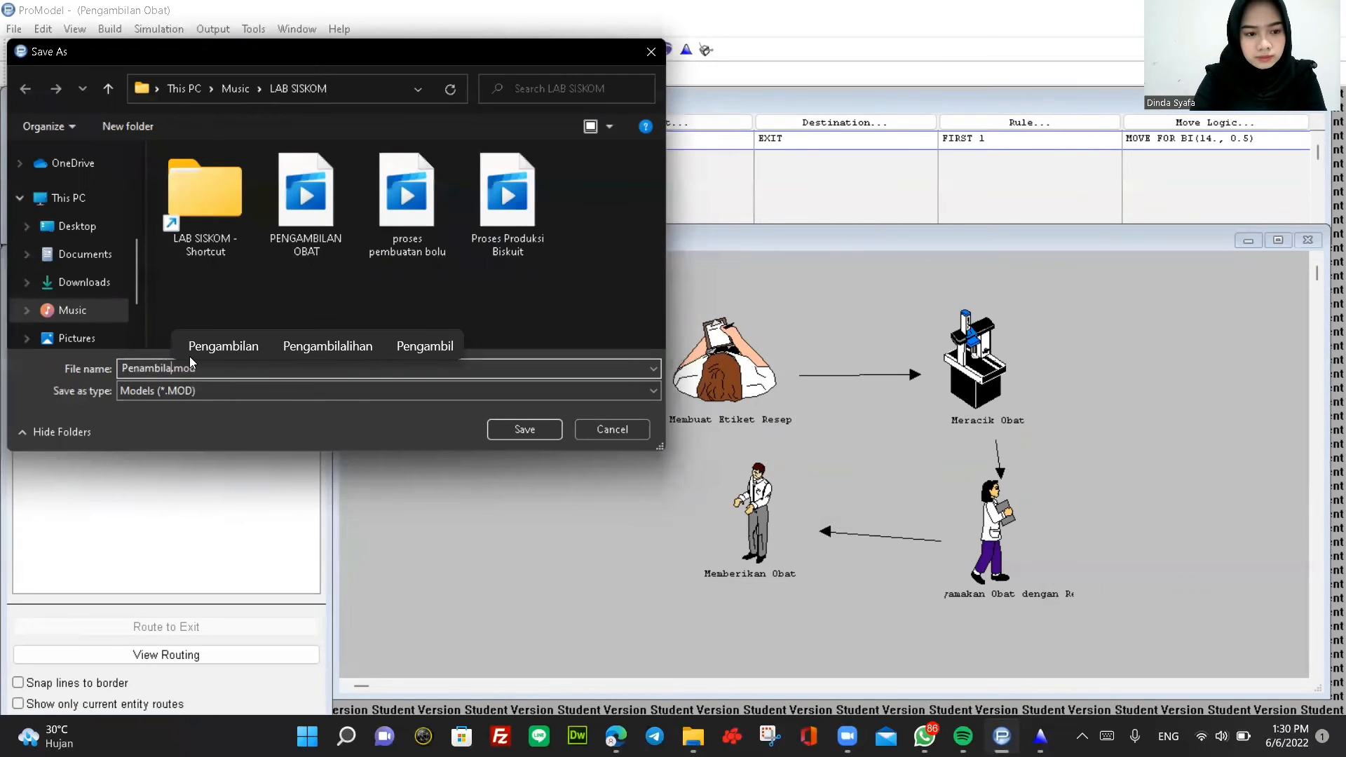
type("n obat")
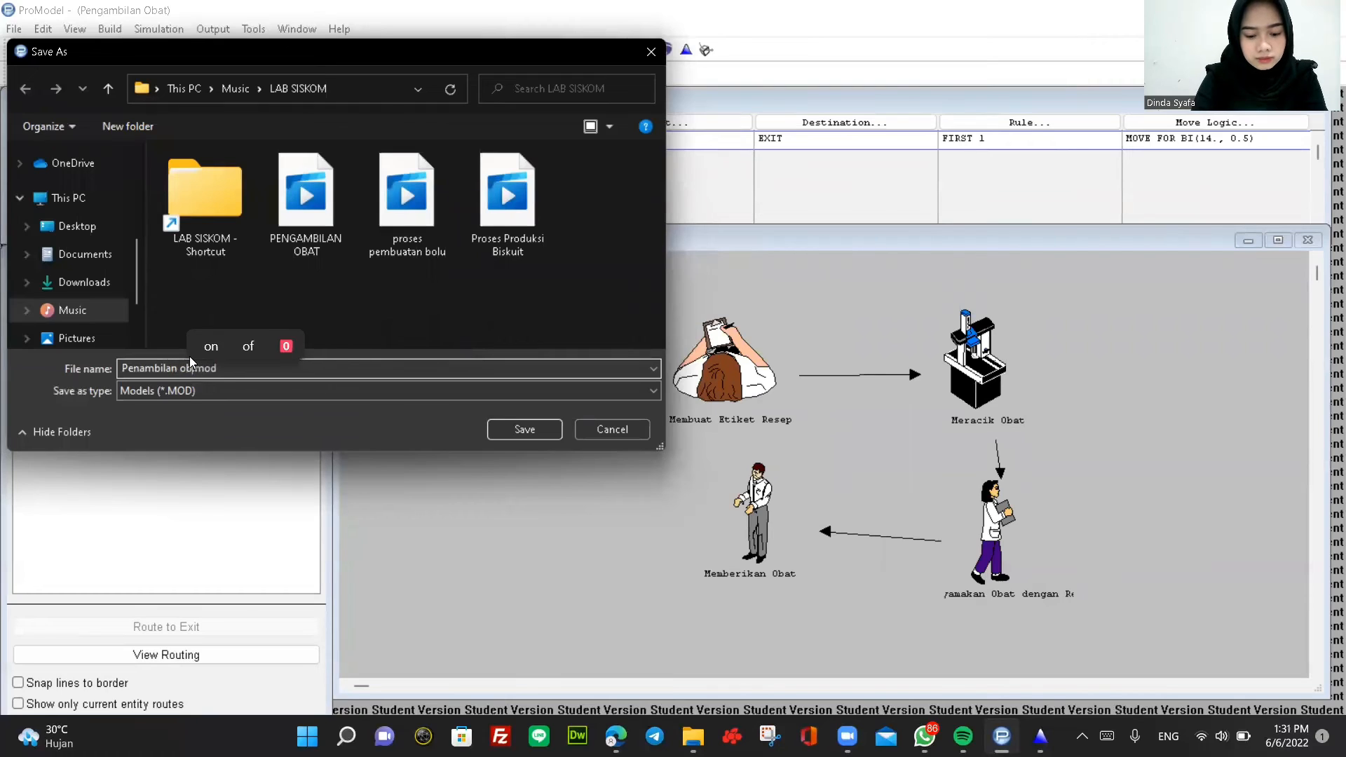
type("_")
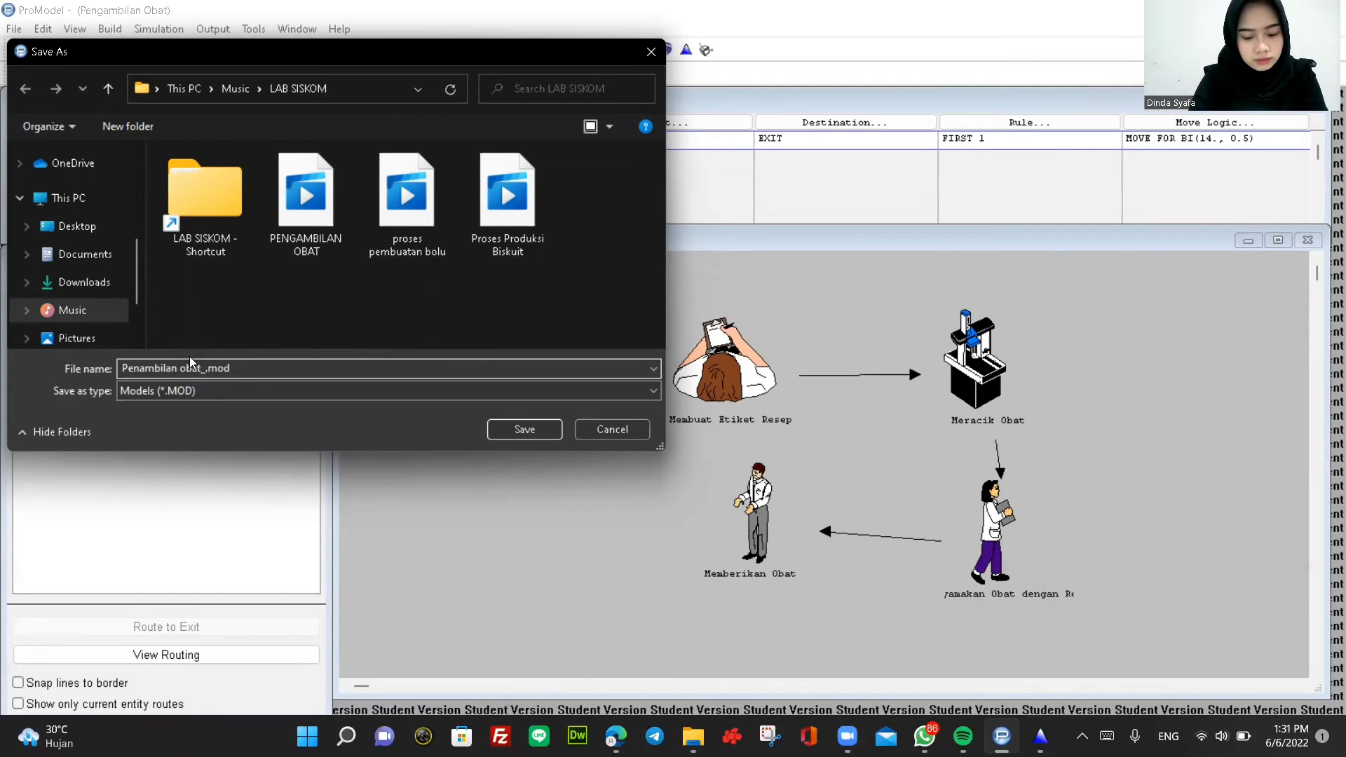
type("Kel54")
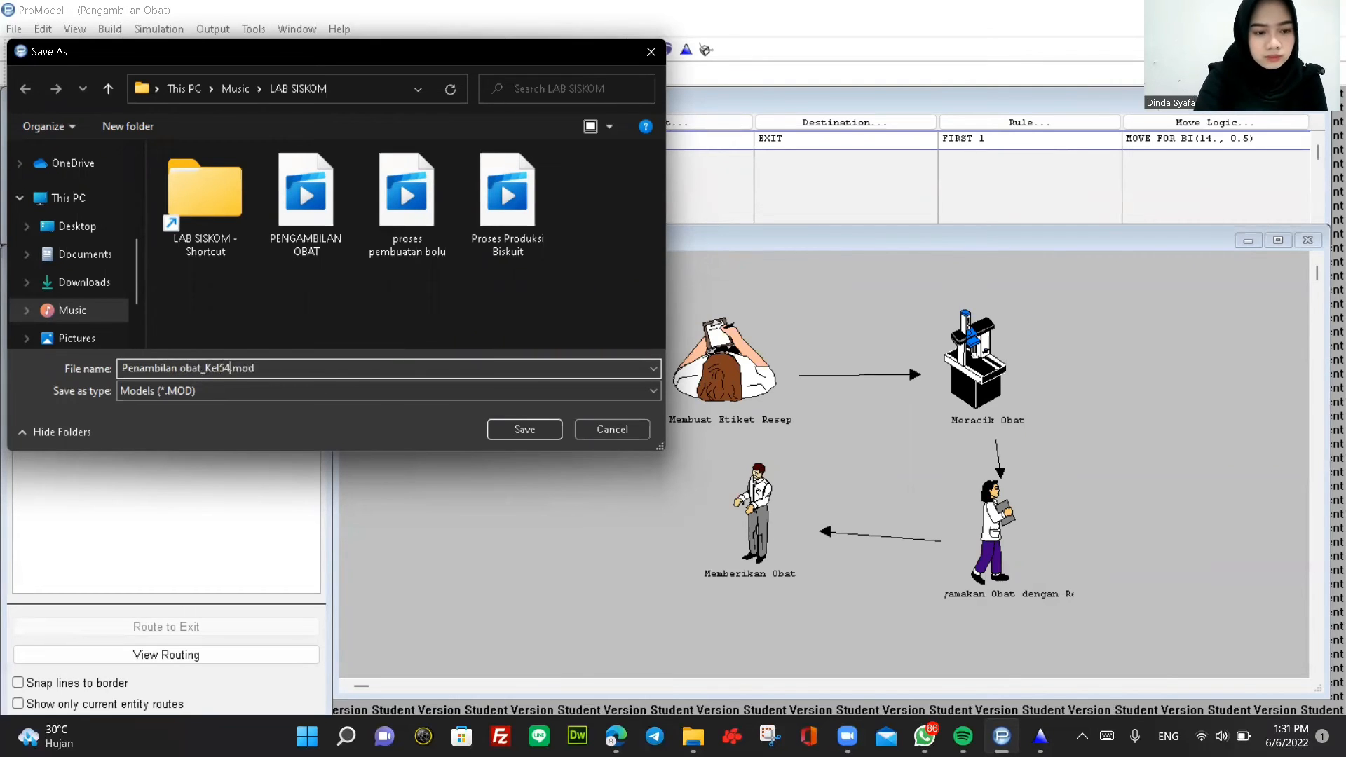
left_click(545, 430)
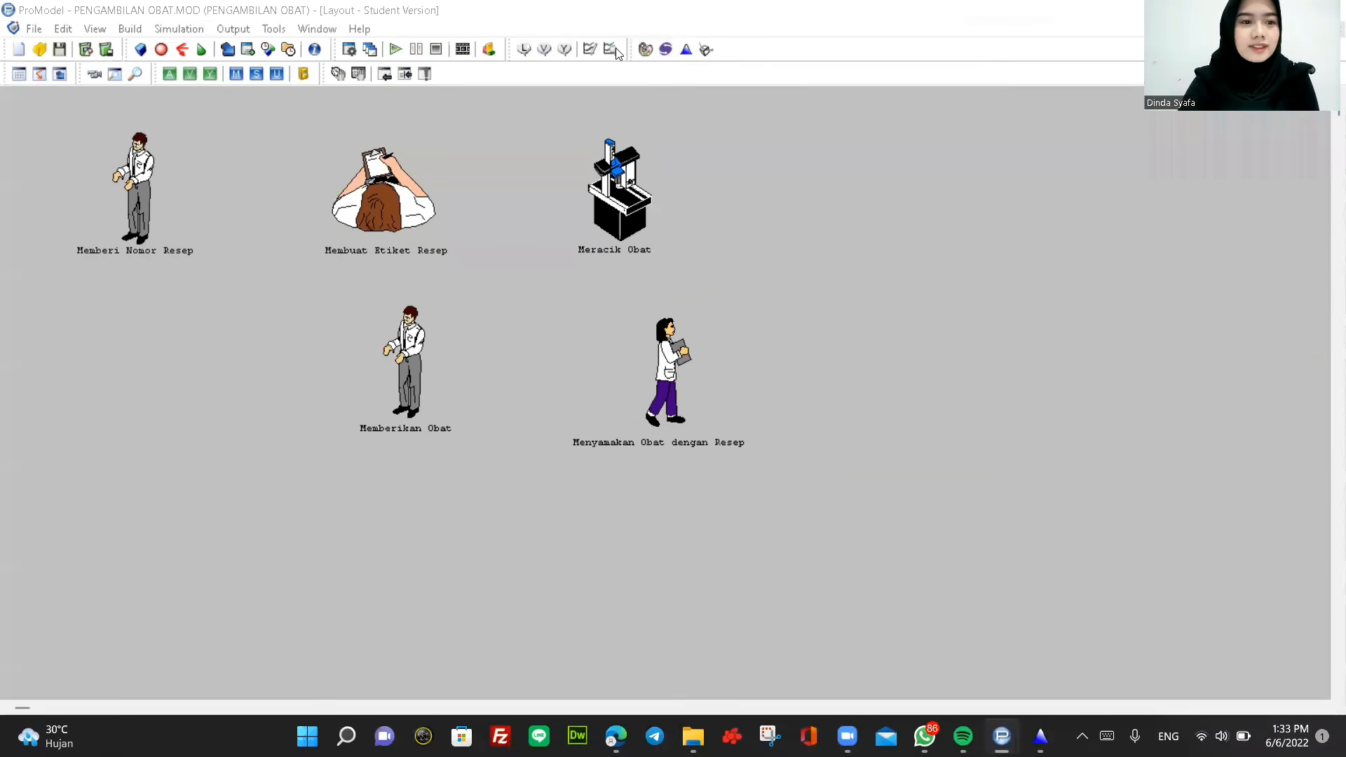
Run the PENGAMBILAN OBAT simulation through to completion and open its results.
left_click(179, 29)
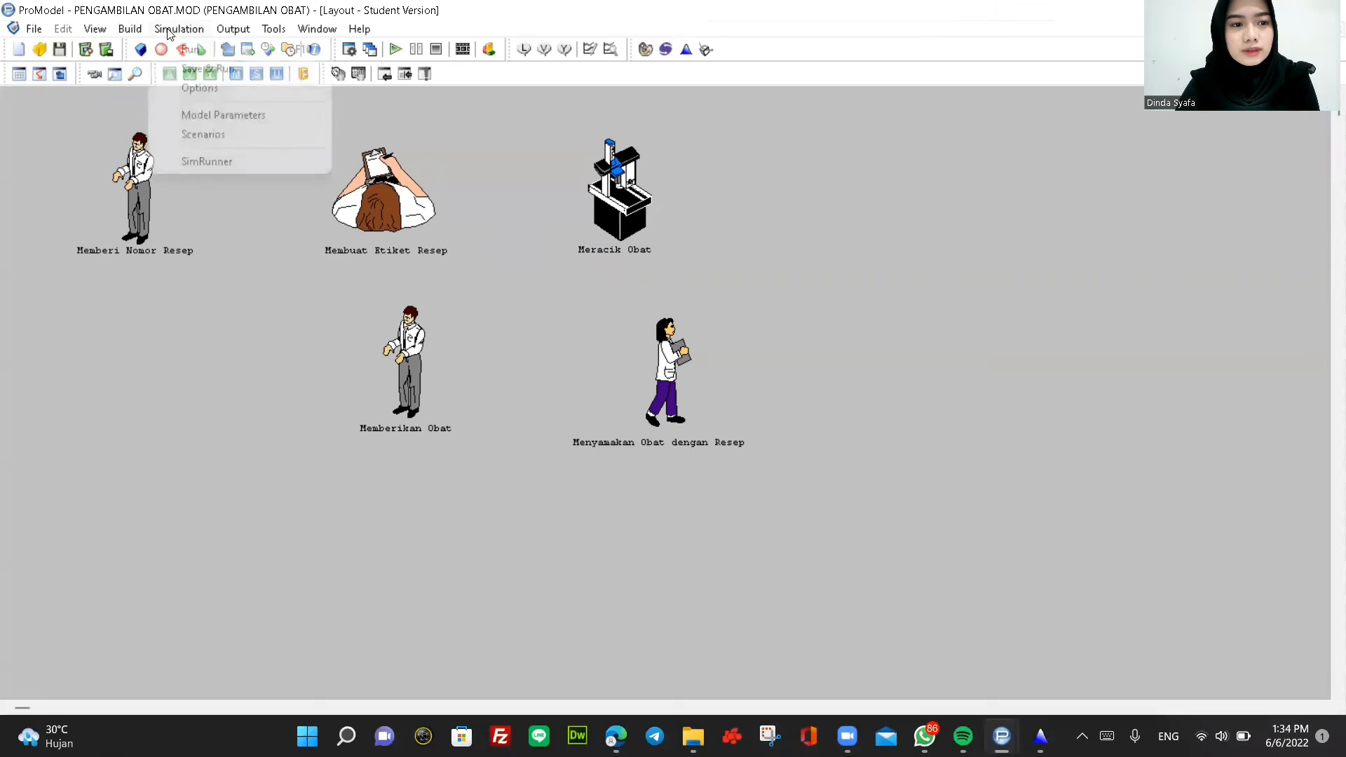
left_click(191, 51)
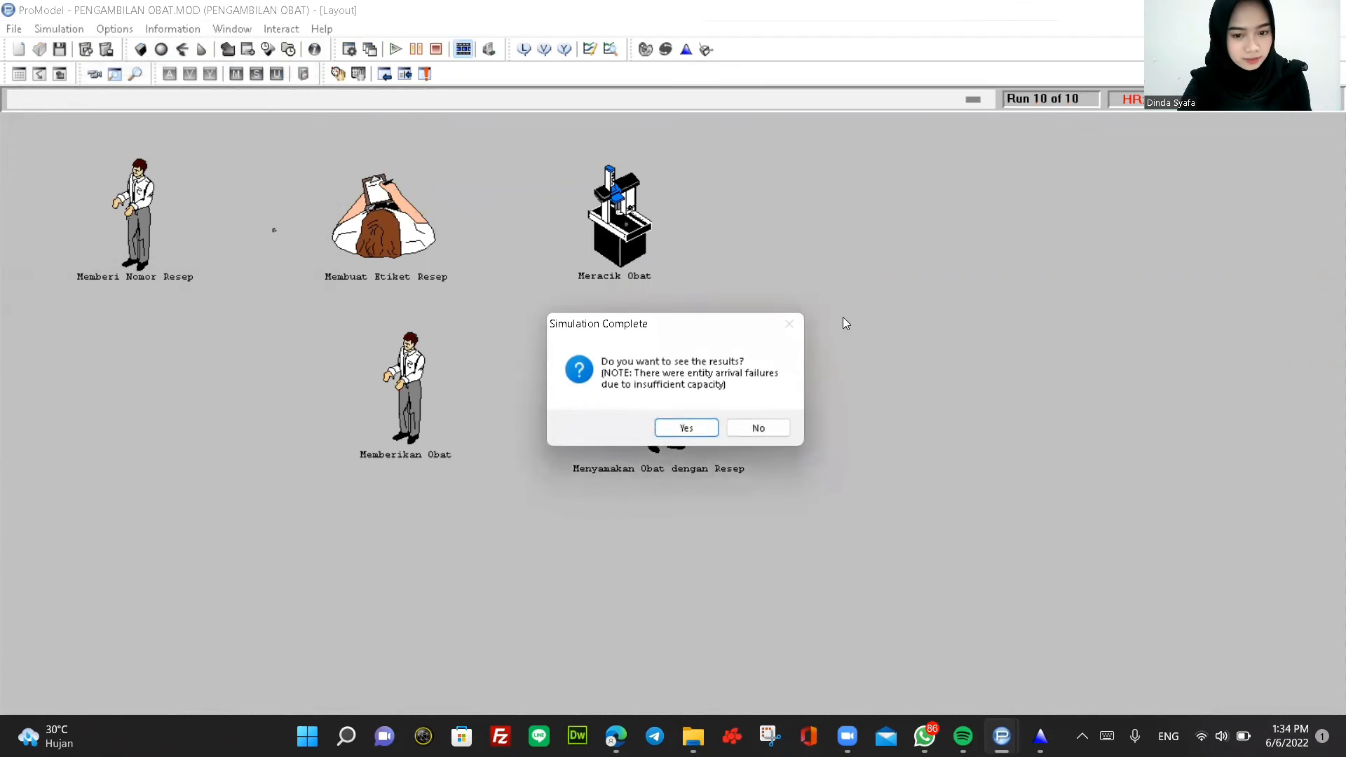
left_click(684, 429)
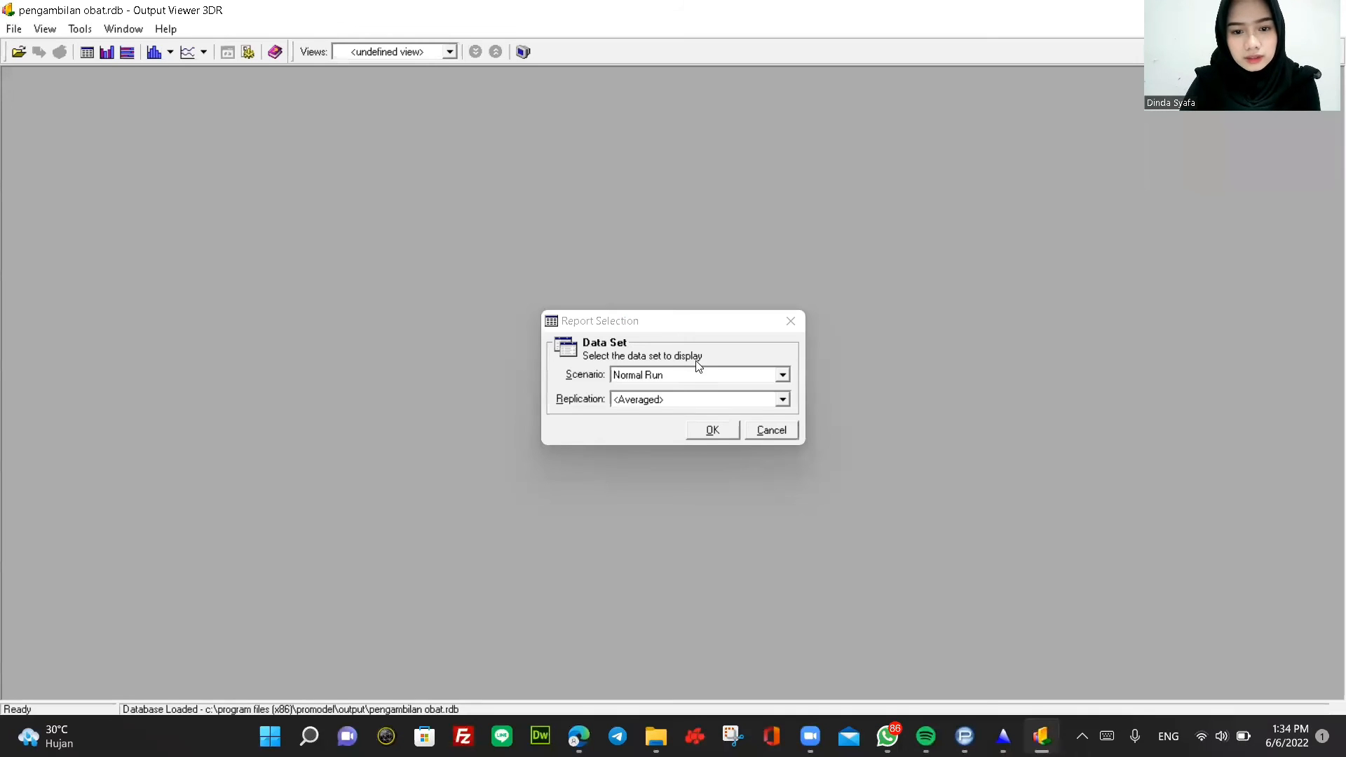
Generate the general report for the Normal Run scenario with all replications.
left_click(782, 399)
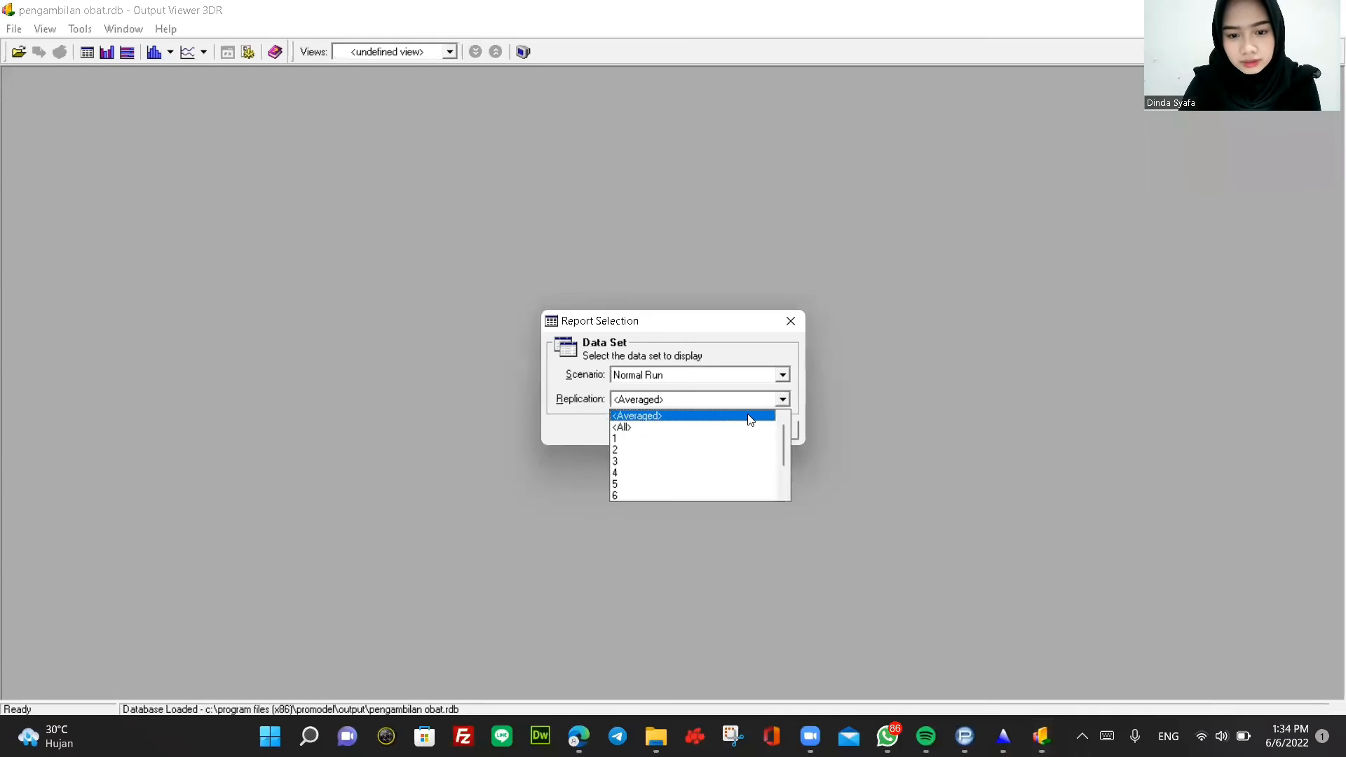
left_click(729, 427)
left_click(769, 375)
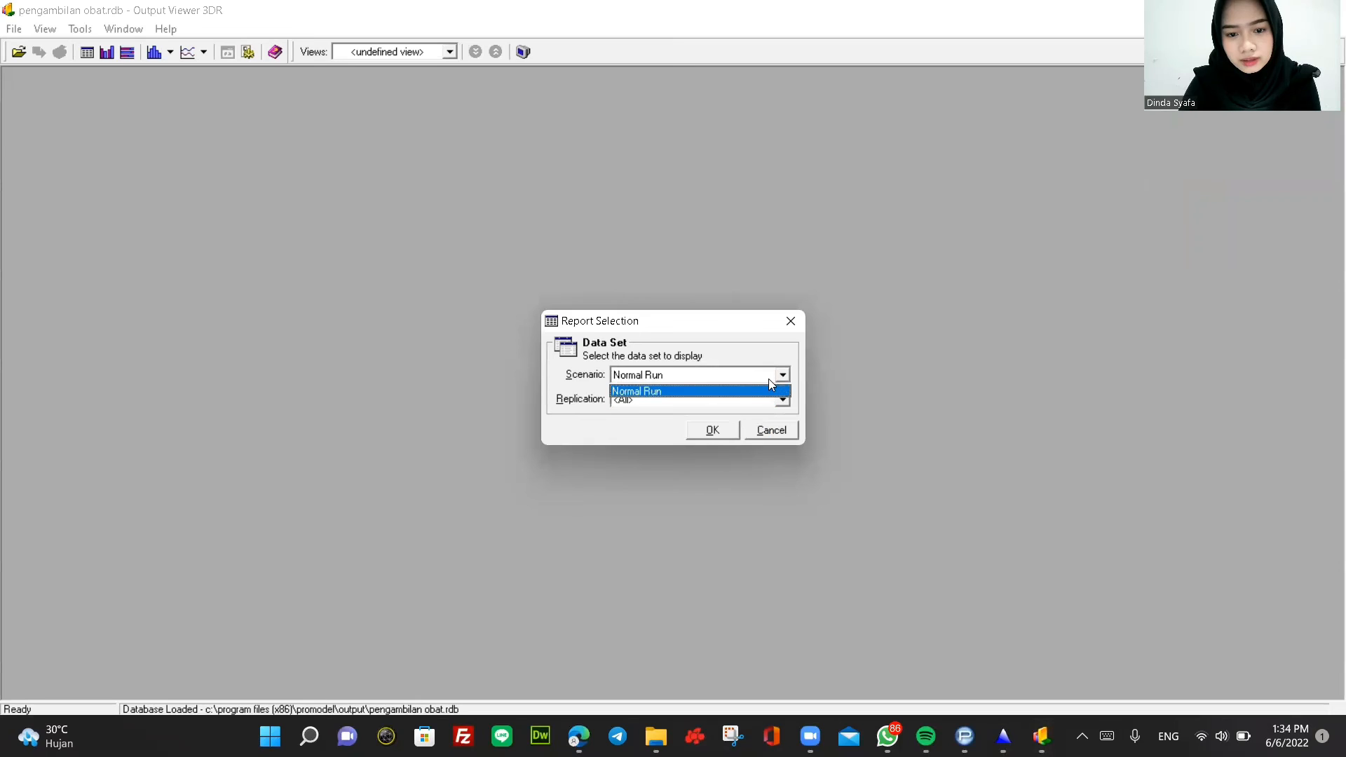
left_click(764, 390)
left_click(701, 399)
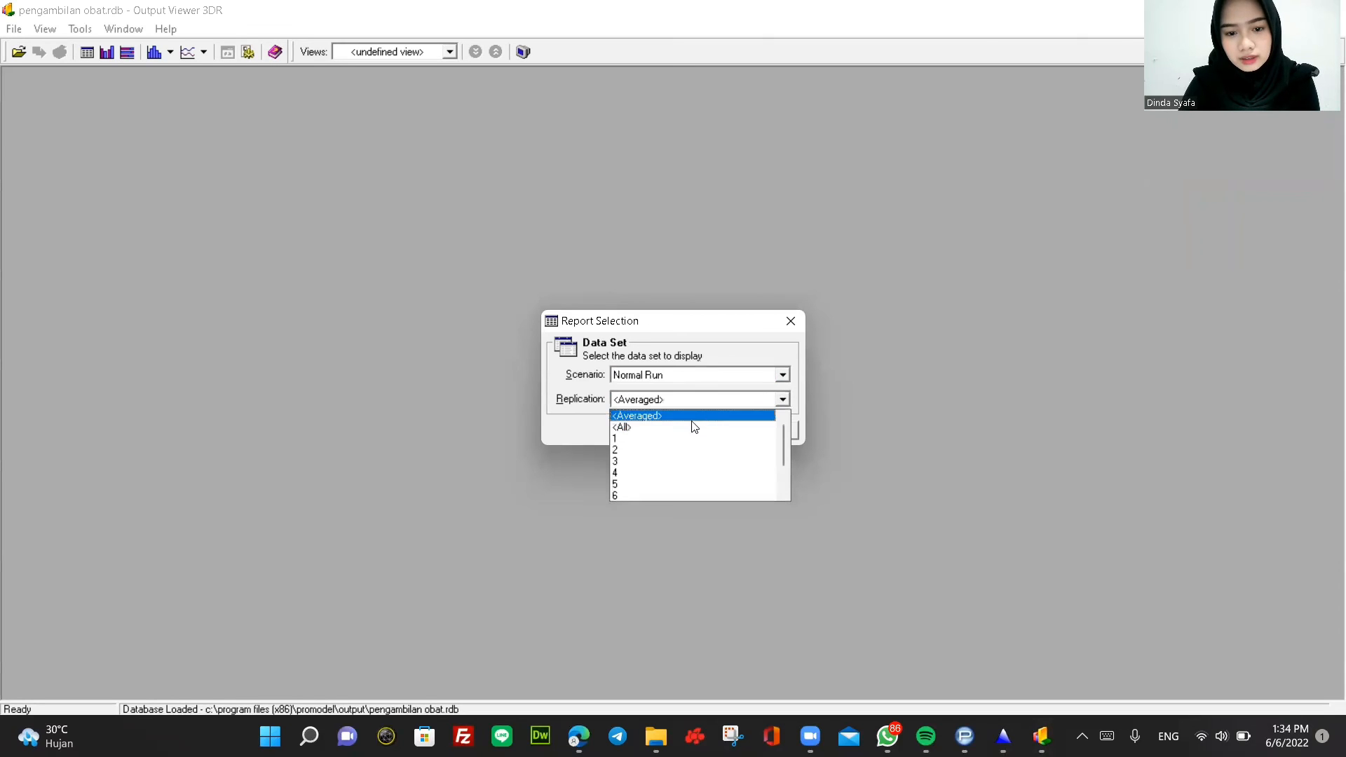
left_click(710, 424)
left_click(712, 430)
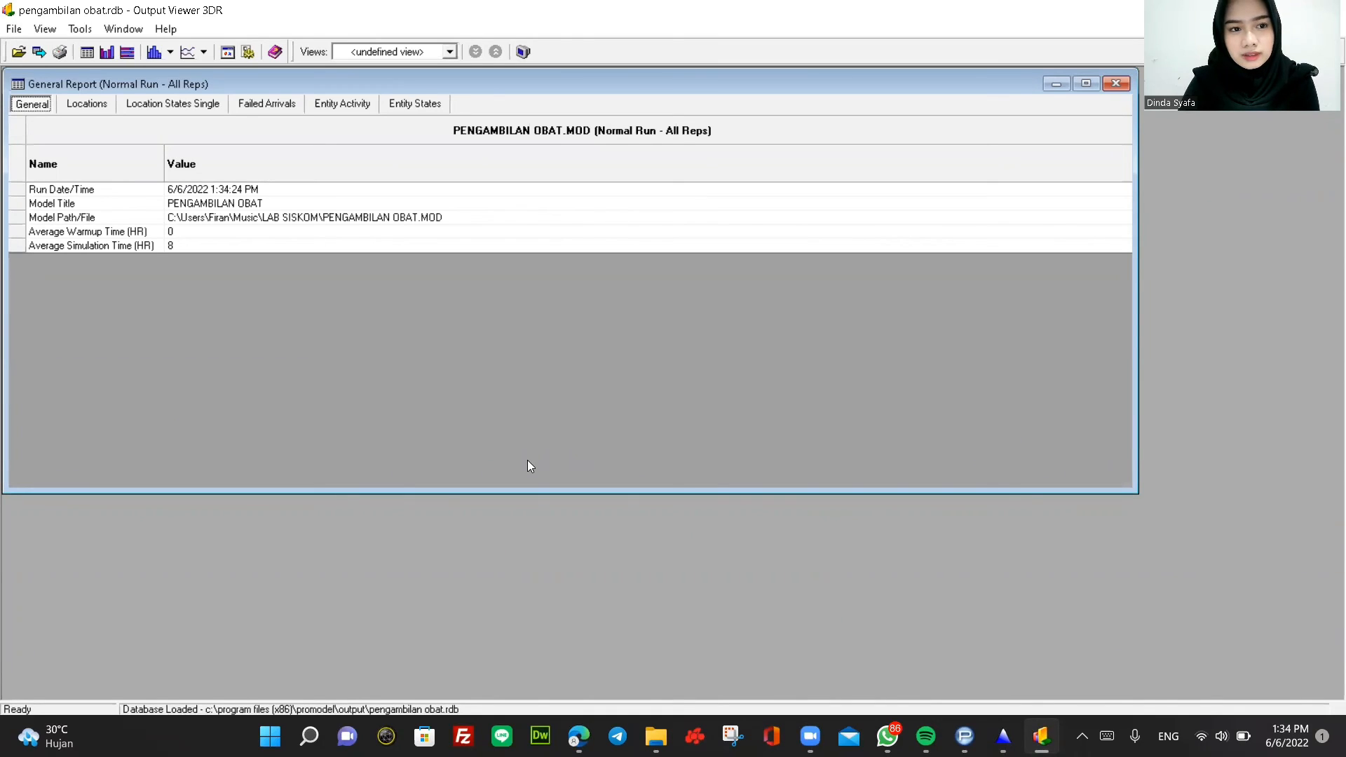
Examine the report's locations, failed arrivals and entity activity for all replications, then minimize the report.
left_click(91, 105)
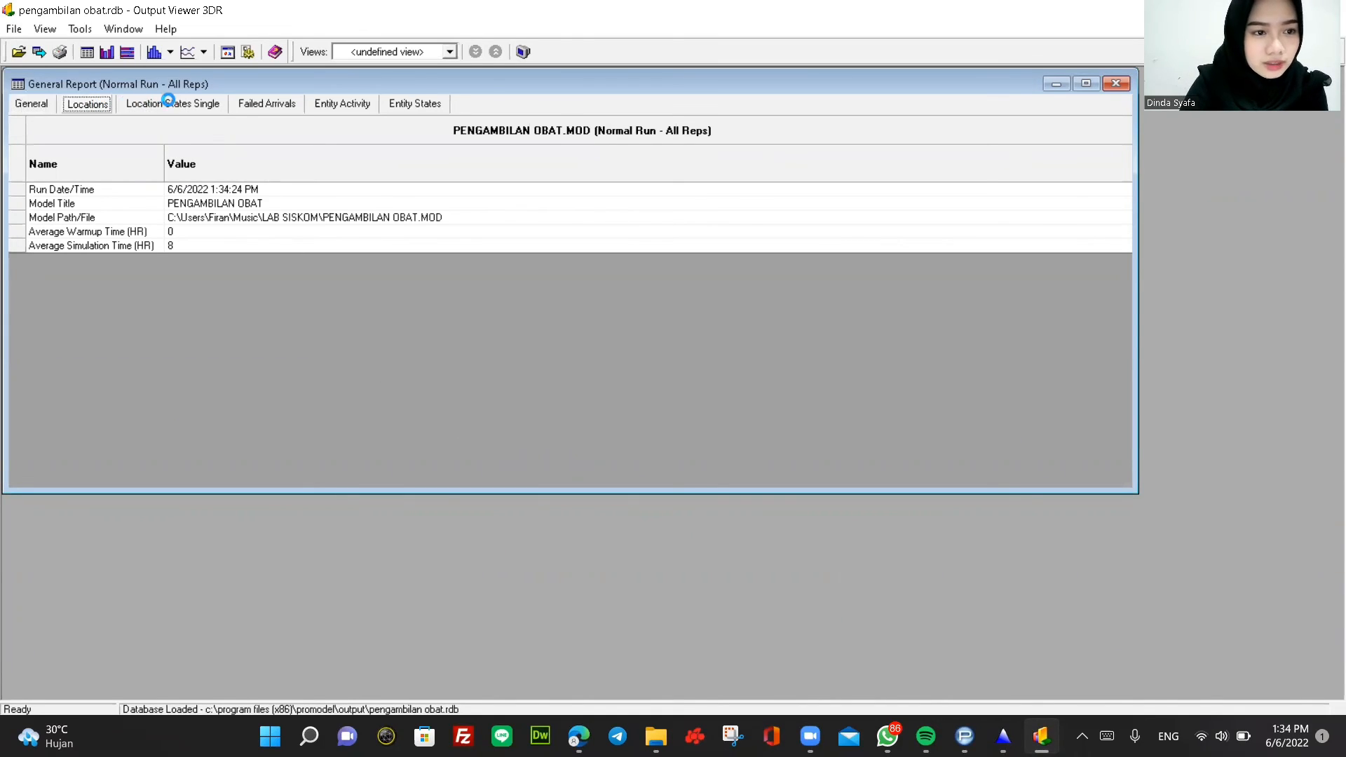
left_click(266, 104)
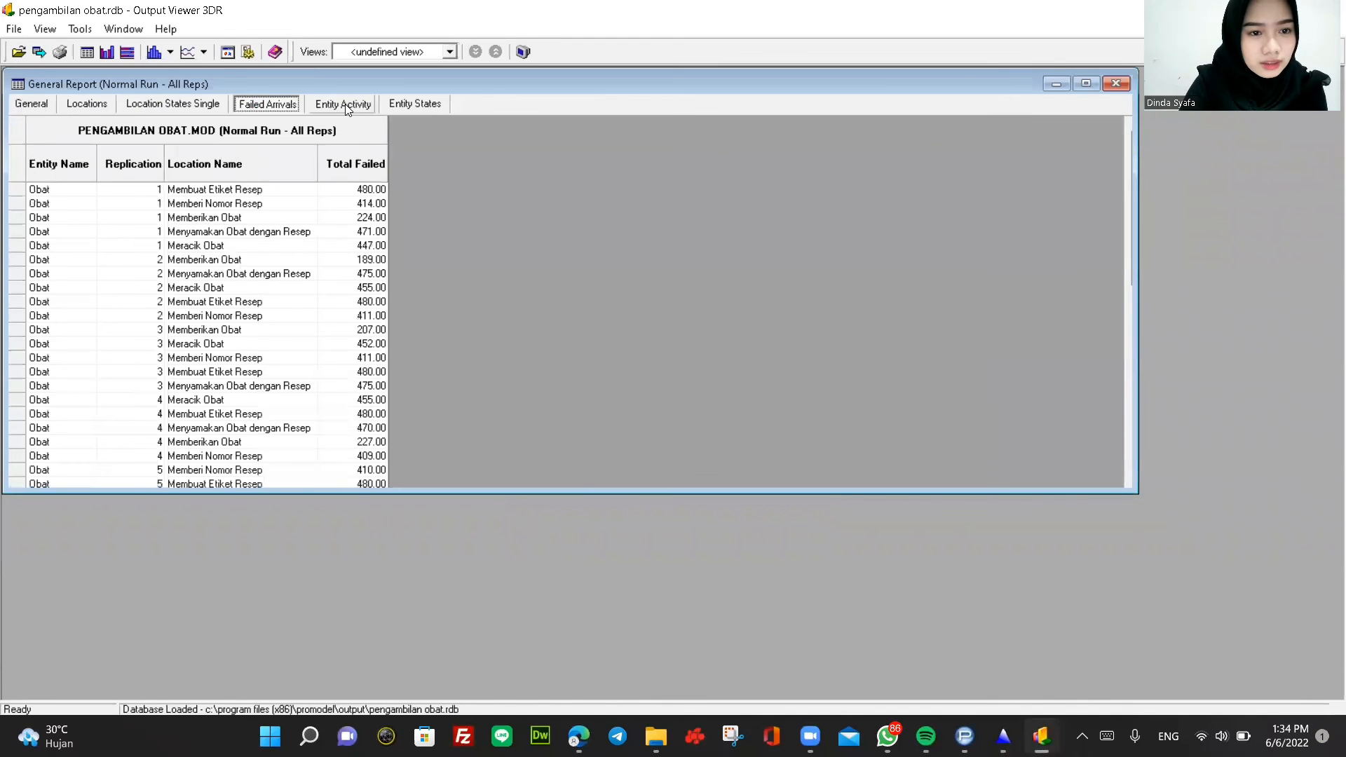
left_click(346, 105)
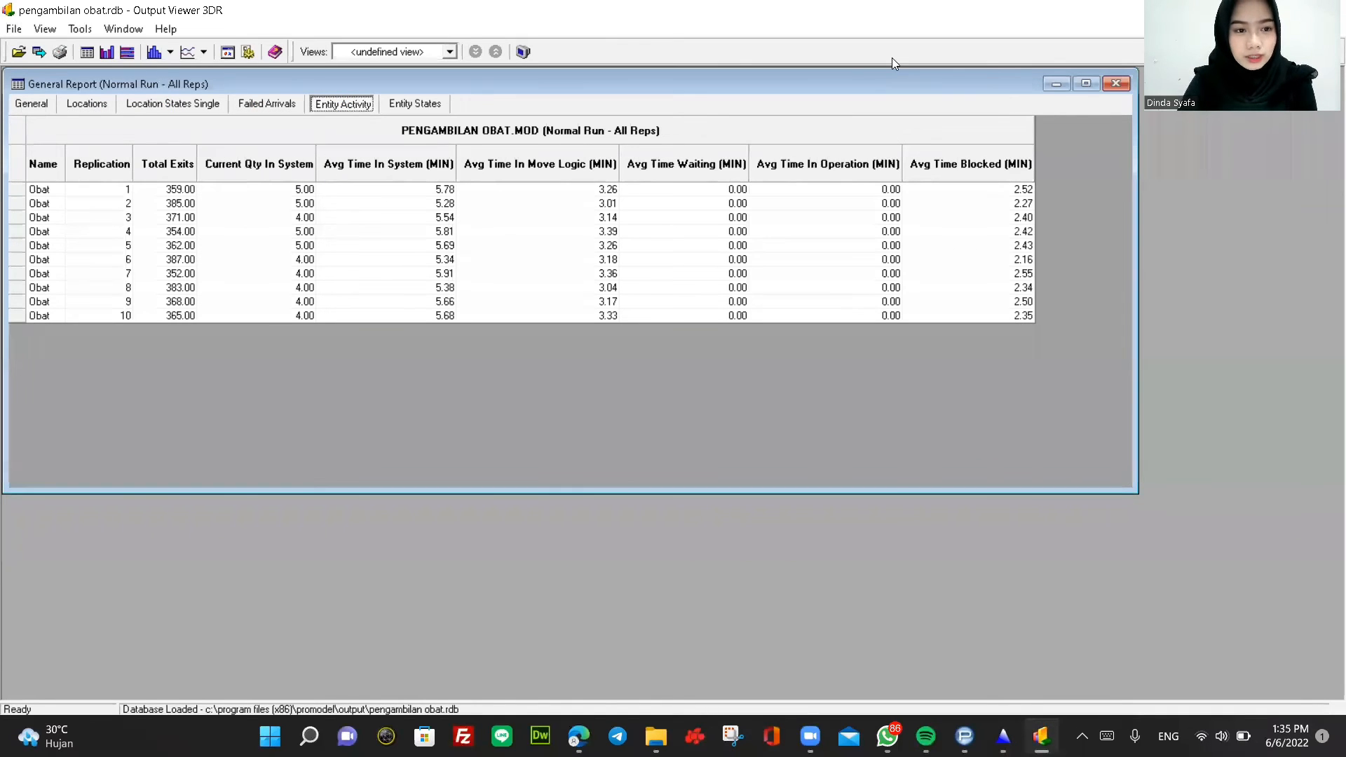
left_click(1047, 83)
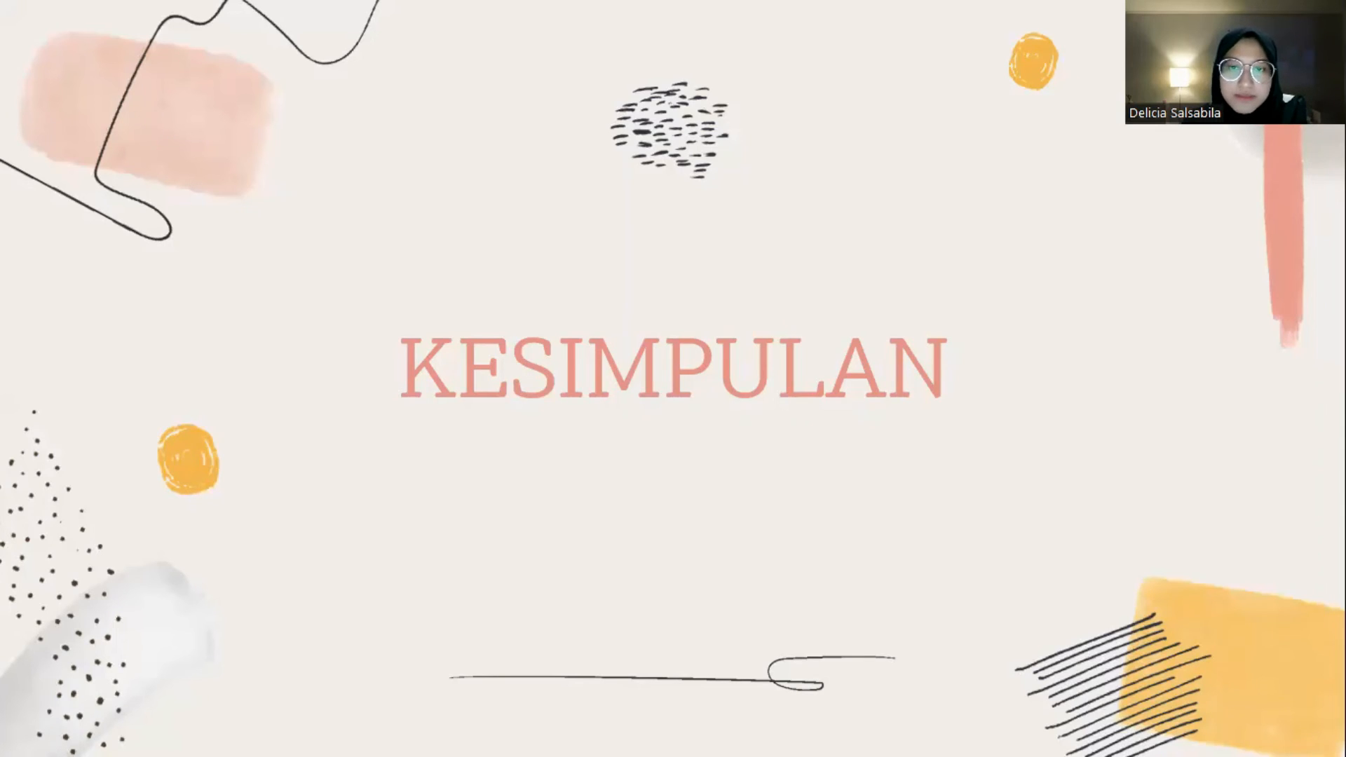
key("Right")
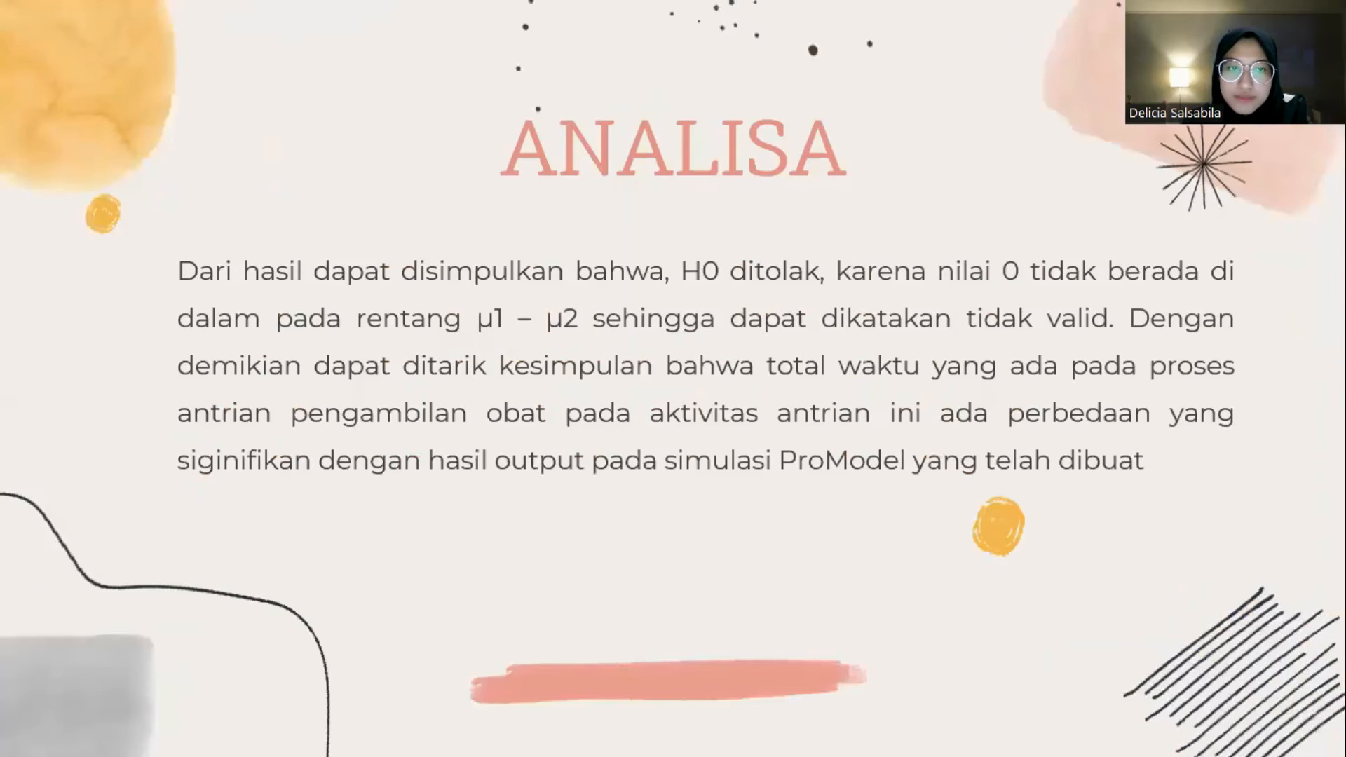